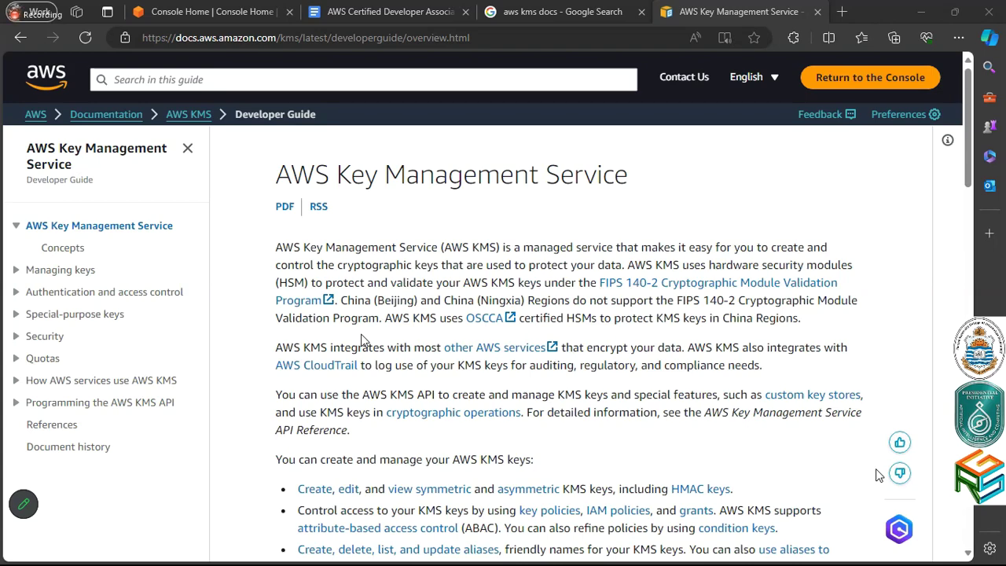
Search 'KMS' from the console home and begin creating a new key in Key Management Service
{"action": "key", "text": "ctrl+1"}
{"action": "left_click", "coordinate": [285, 74]}
{"action": "type", "text": "KMS"}
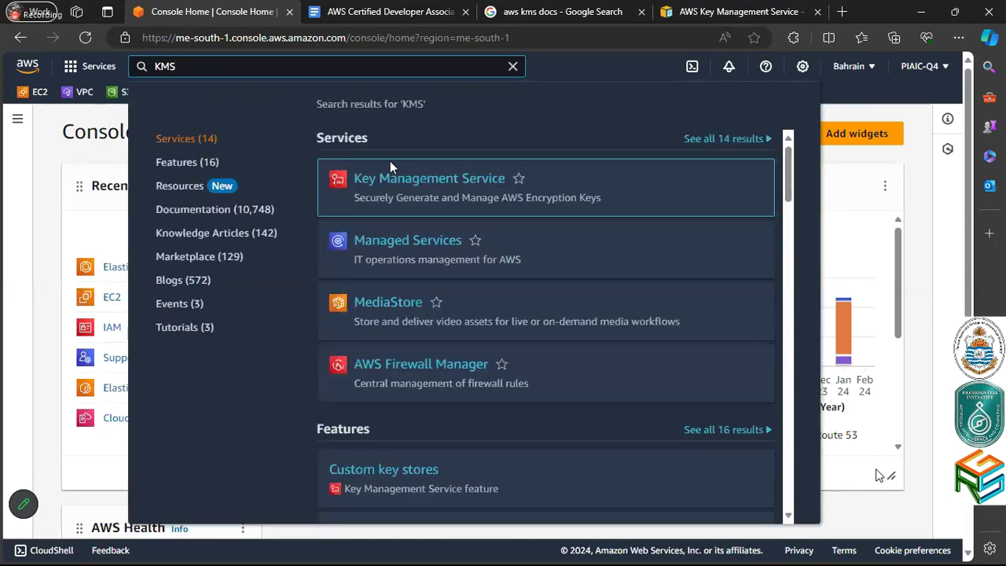
{"action": "left_click", "coordinate": [395, 177]}
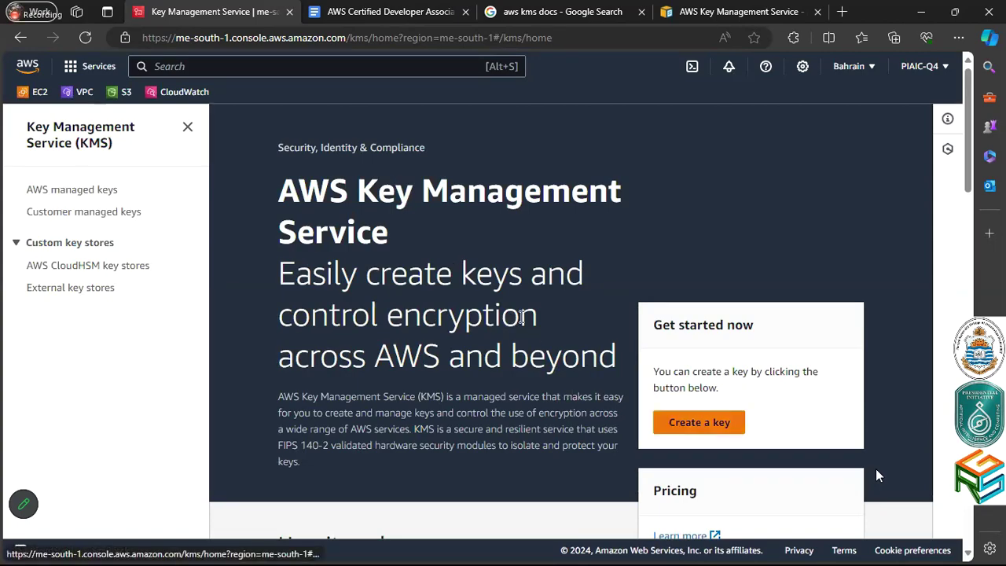
{"action": "left_click", "coordinate": [698, 422]}
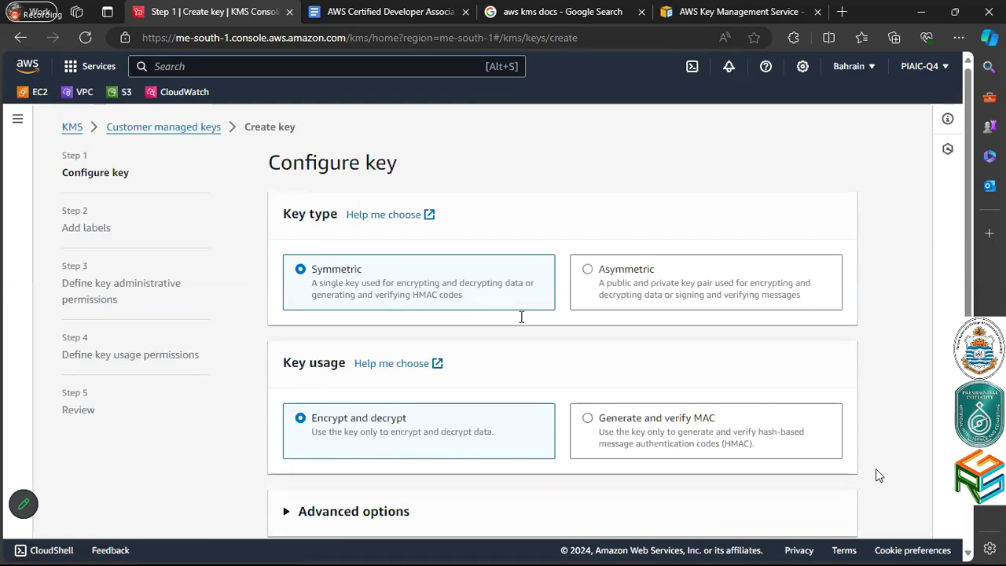
{"action": "scroll", "coordinate": [492, 299], "scroll_direction": "down", "scroll_amount": 2}
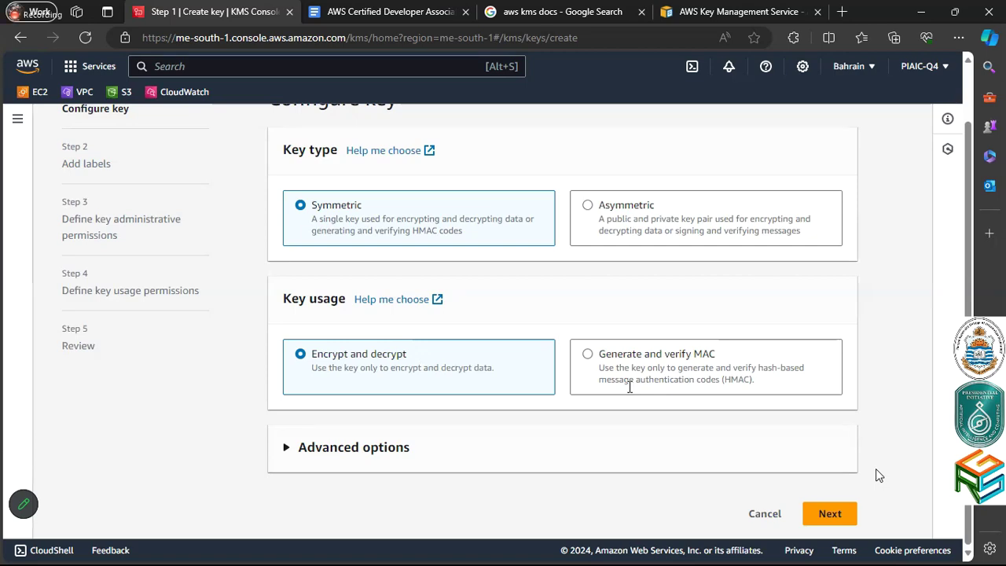
Advance past key configuration and enter 'T' as the key alias
{"action": "left_click", "coordinate": [829, 515]}
{"action": "scroll", "coordinate": [829, 517], "scroll_direction": "down", "scroll_amount": 1}
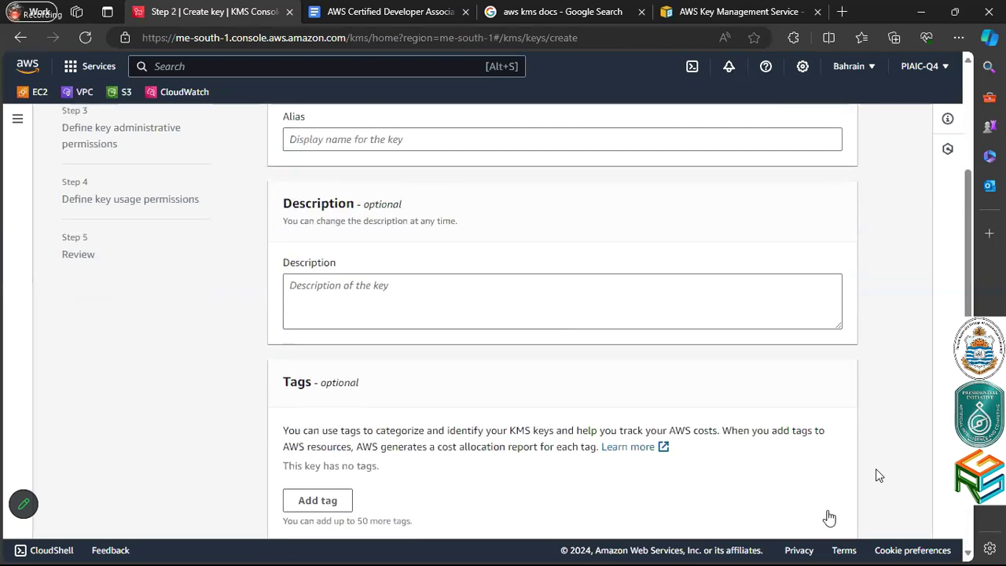
{"action": "scroll", "coordinate": [654, 404], "scroll_direction": "up", "scroll_amount": 3}
{"action": "left_click", "coordinate": [598, 293]}
{"action": "type", "text": "T"}
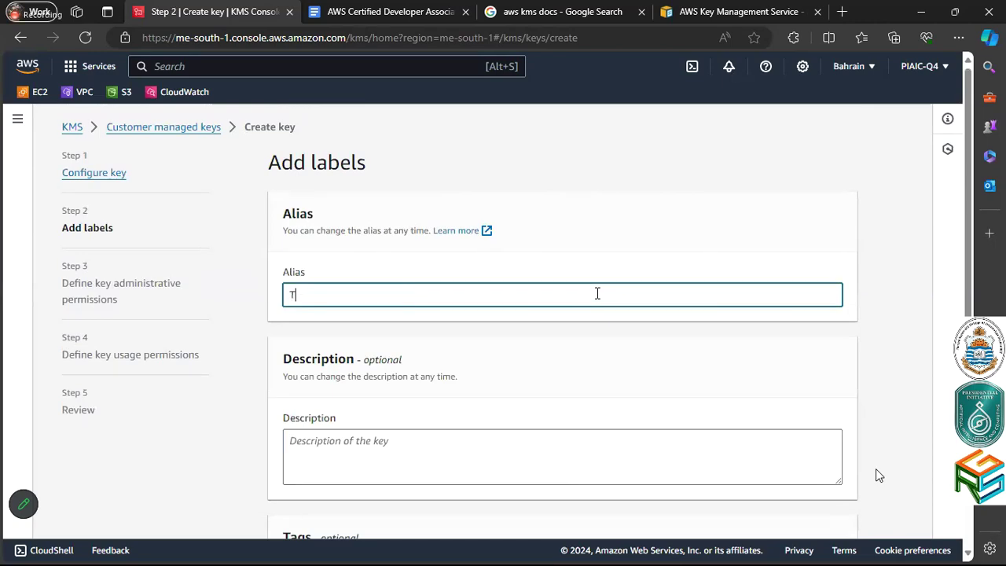
{"action": "scroll", "coordinate": [629, 377], "scroll_direction": "down", "scroll_amount": 3}
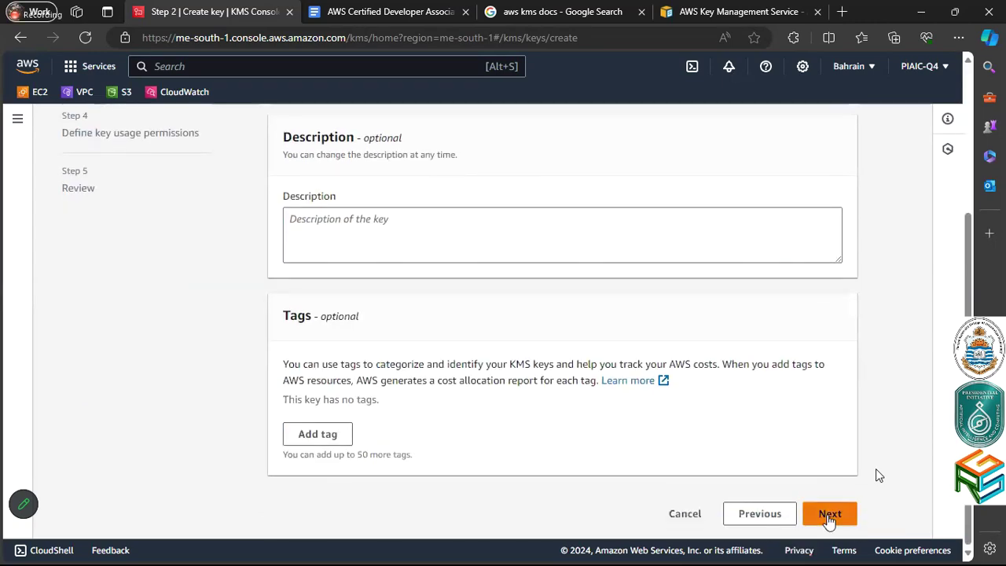
Continue to key administrative permissions and review the 16 candidate administrators
{"action": "left_click", "coordinate": [828, 515]}
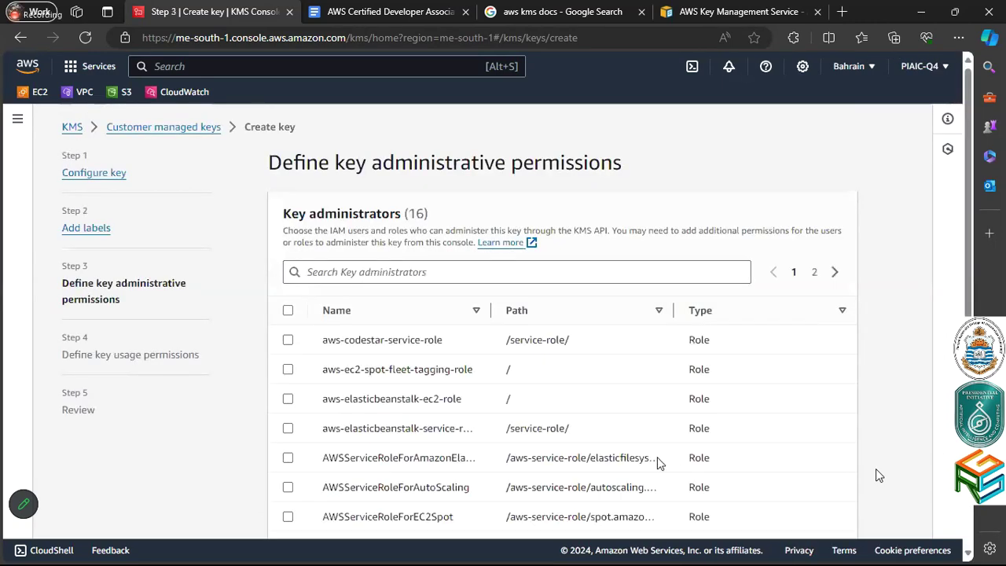
{"action": "scroll", "coordinate": [855, 202], "scroll_direction": "down", "scroll_amount": 1}
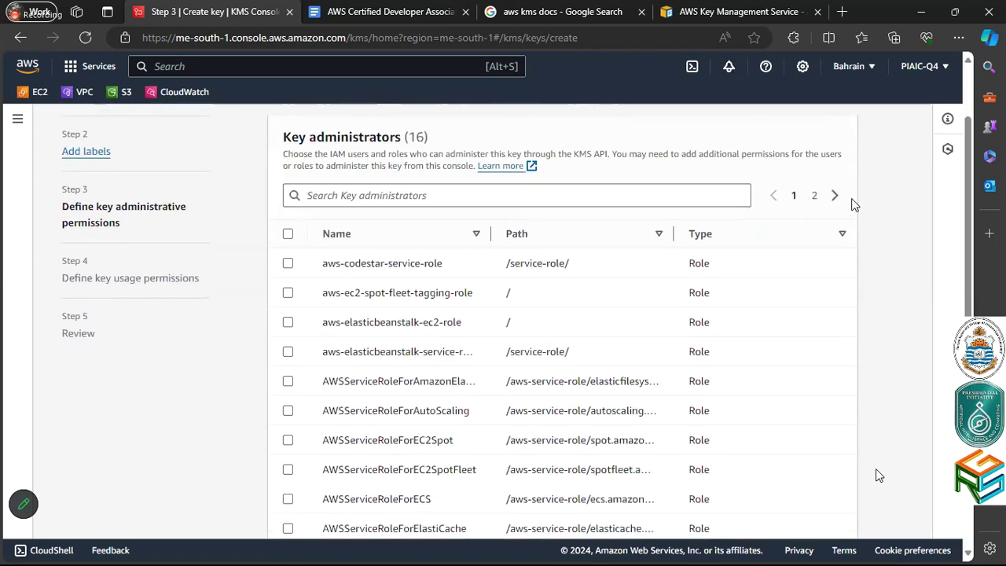
{"action": "scroll", "coordinate": [853, 202], "scroll_direction": "down", "scroll_amount": 1}
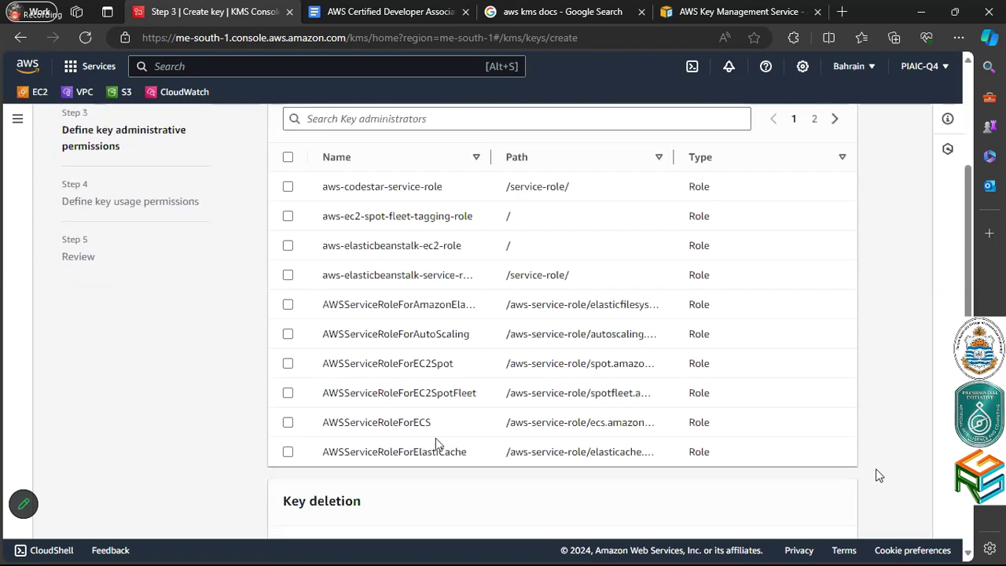
{"action": "scroll", "coordinate": [437, 444], "scroll_direction": "up", "scroll_amount": 2}
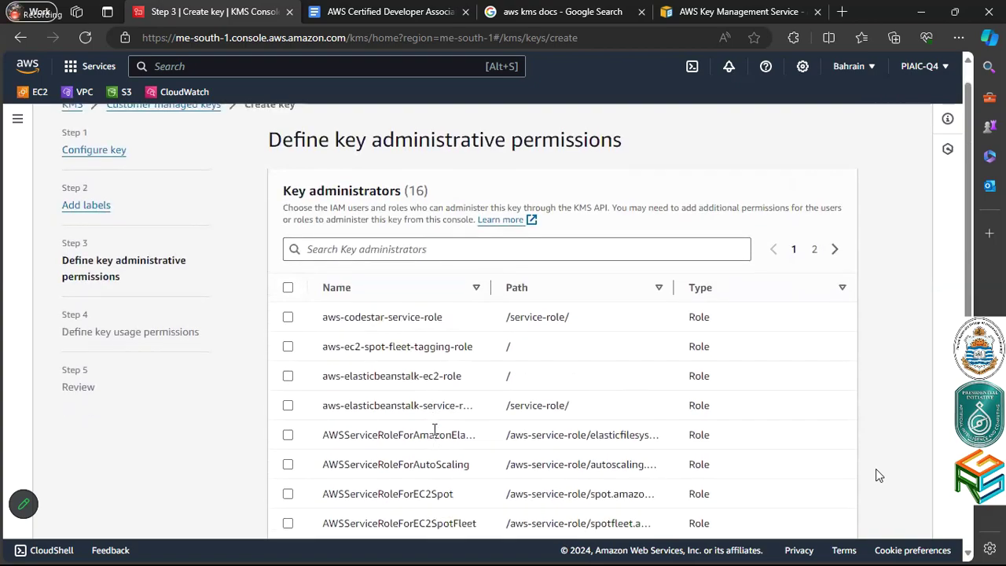
{"action": "scroll", "coordinate": [434, 430], "scroll_direction": "down", "scroll_amount": 2}
{"action": "scroll", "coordinate": [440, 415], "scroll_direction": "up", "scroll_amount": 1}
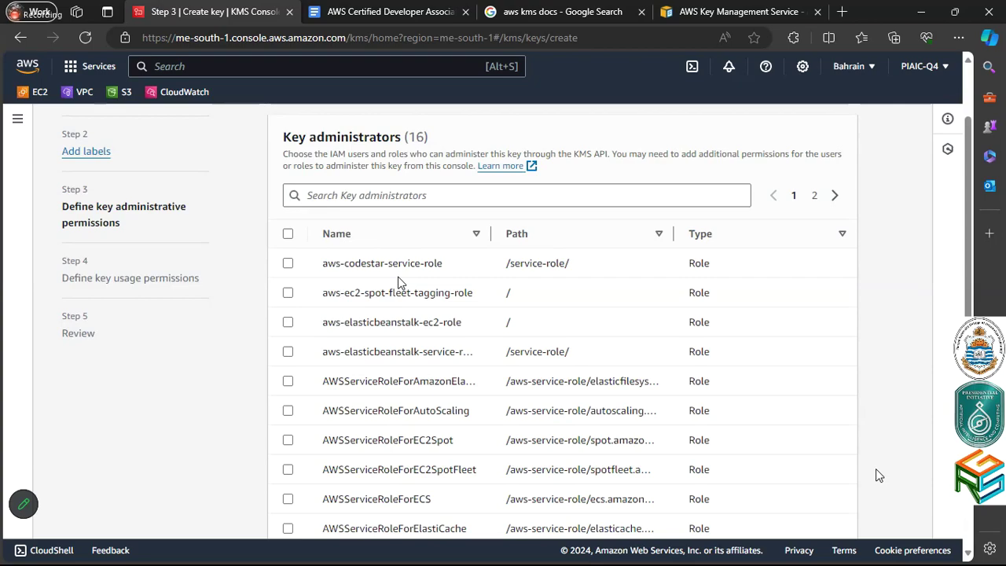
{"action": "scroll", "coordinate": [398, 281], "scroll_direction": "down", "scroll_amount": 2}
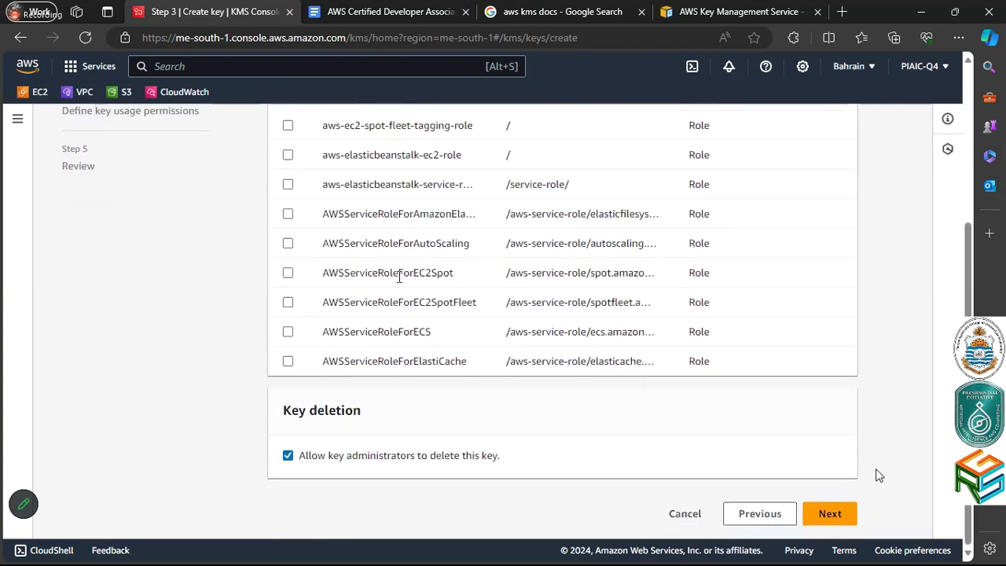
{"action": "scroll", "coordinate": [399, 277], "scroll_direction": "up", "scroll_amount": 3}
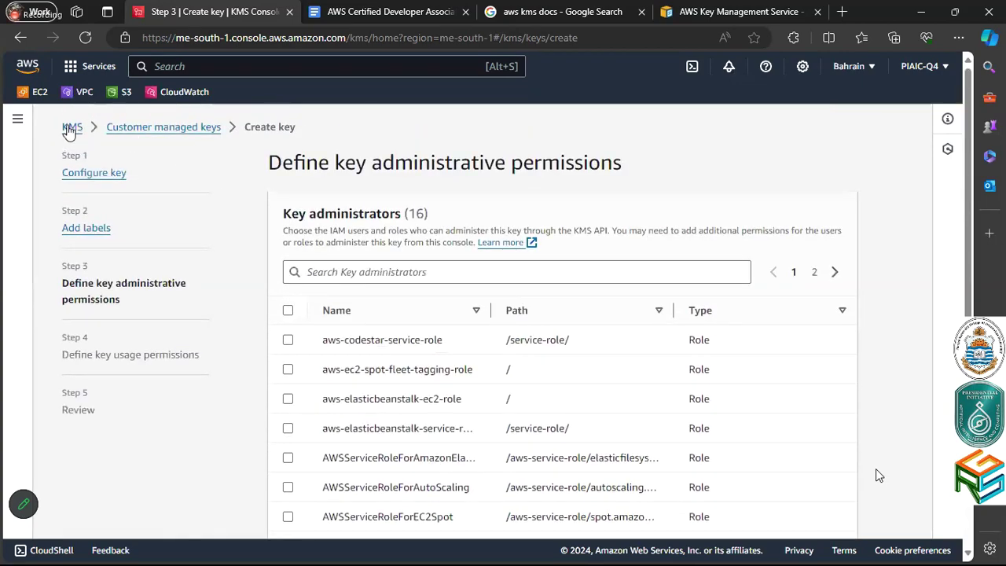
Browse the customer managed keys, then list AWS managed keys aws/elasticfilesystem and aws/sns
{"action": "left_click", "coordinate": [70, 128]}
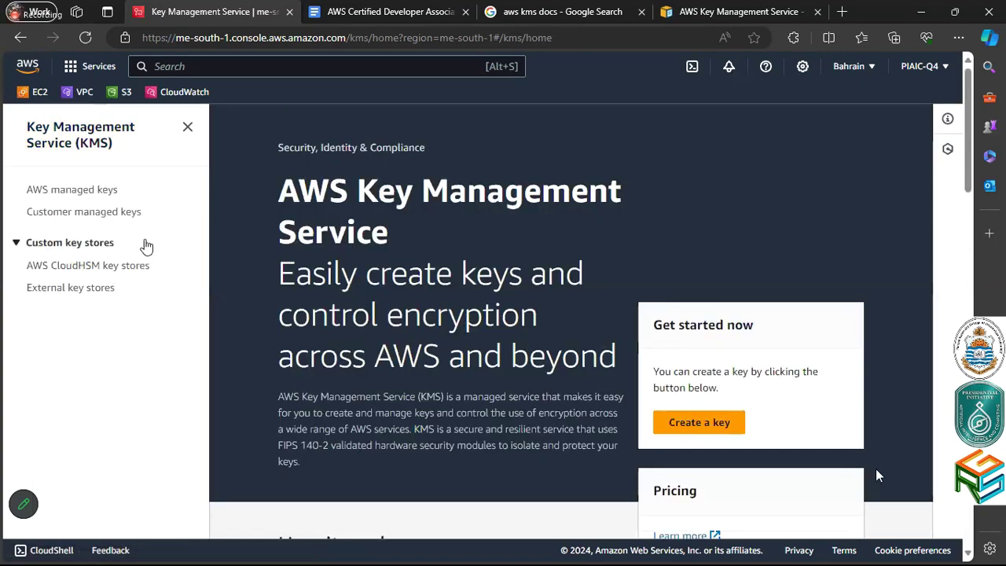
{"action": "left_click", "coordinate": [108, 212]}
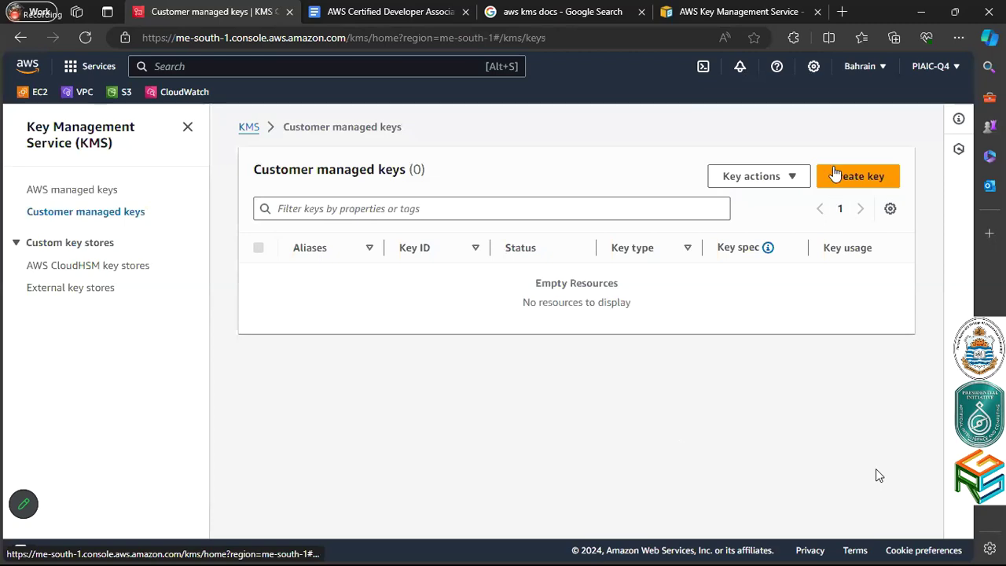
{"action": "left_click", "coordinate": [782, 177]}
{"action": "left_click", "coordinate": [849, 165]}
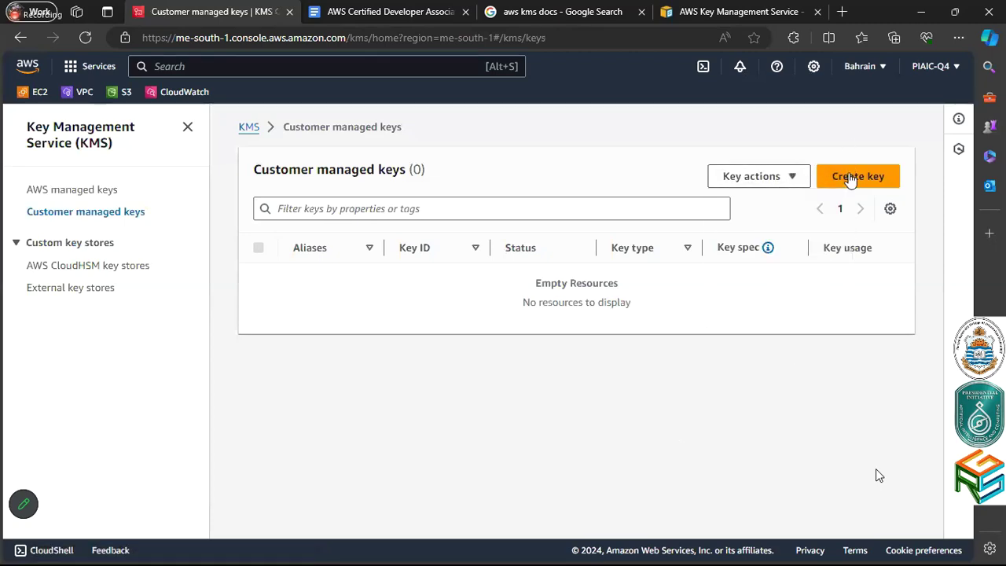
{"action": "left_click", "coordinate": [850, 168]}
{"action": "scroll", "coordinate": [762, 279], "scroll_direction": "down", "scroll_amount": 2}
{"action": "scroll", "coordinate": [759, 277], "scroll_direction": "up", "scroll_amount": 2}
{"action": "left_click", "coordinate": [194, 128]}
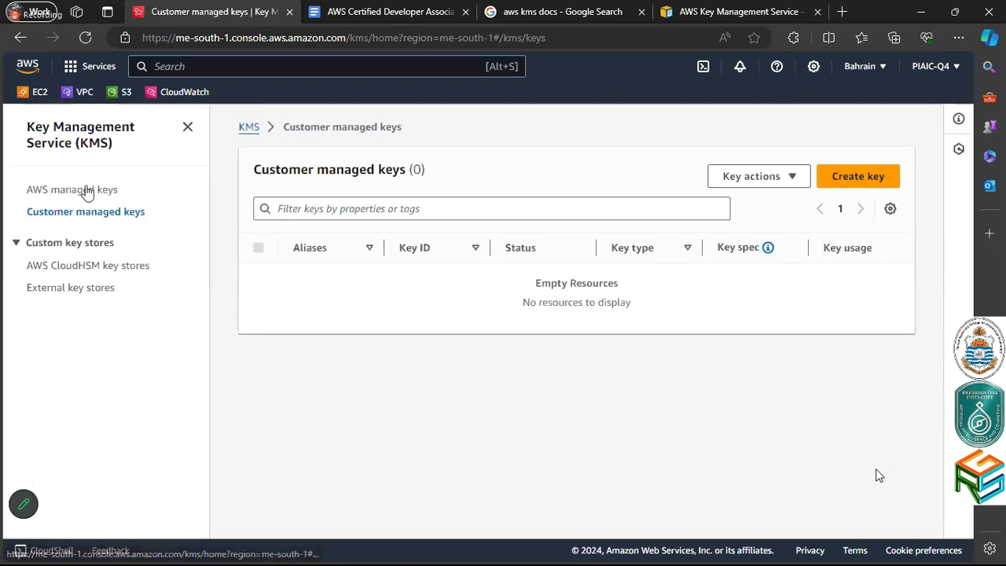
{"action": "left_click", "coordinate": [79, 195]}
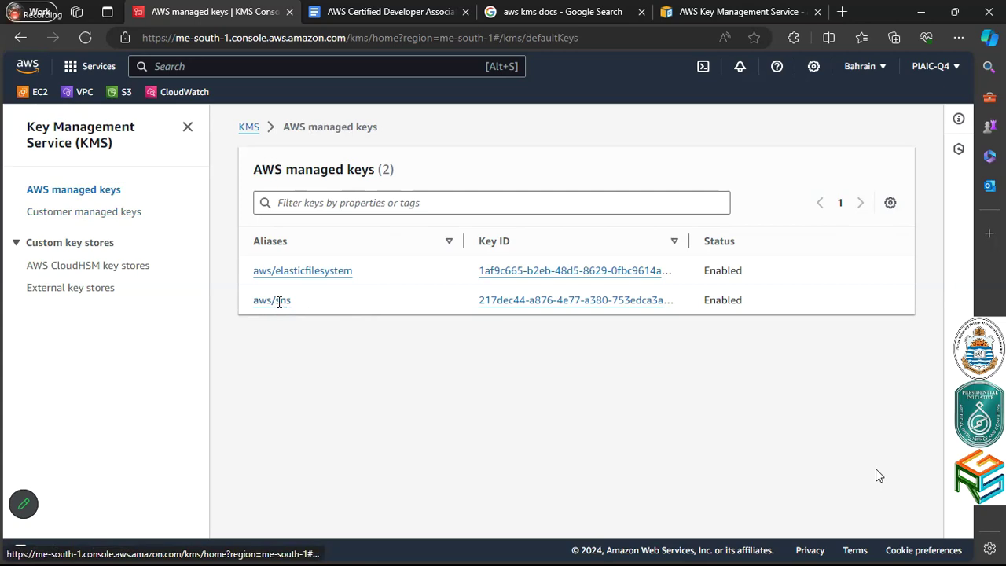
{"action": "left_click", "coordinate": [279, 301]}
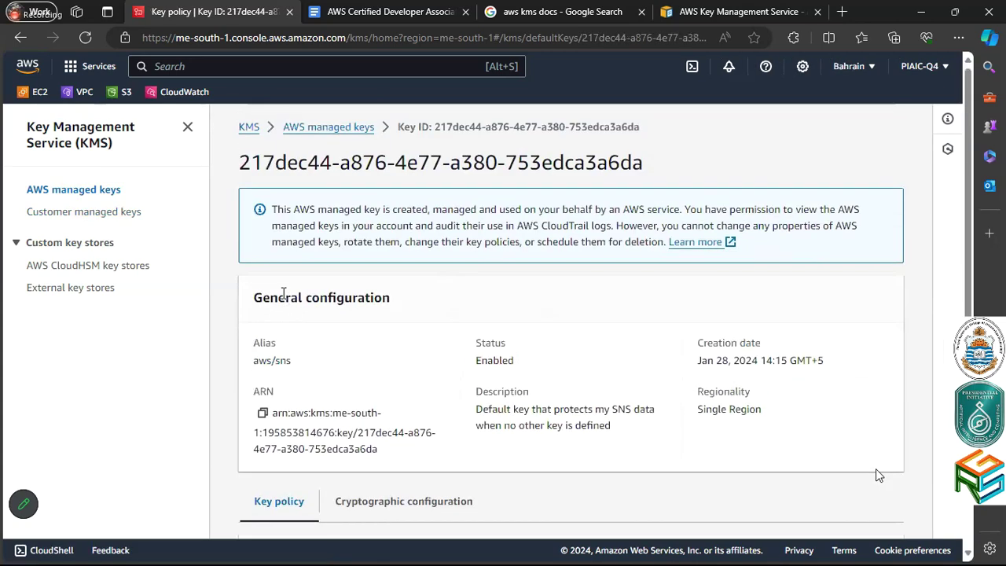
{"action": "scroll", "coordinate": [419, 249], "scroll_direction": "down", "scroll_amount": 3}
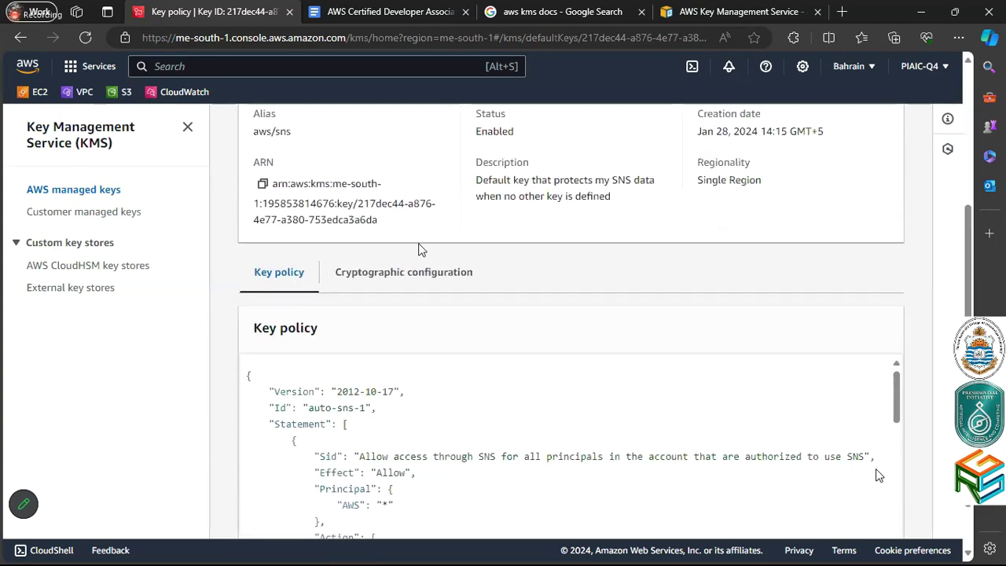
{"action": "scroll", "coordinate": [419, 249], "scroll_direction": "down", "scroll_amount": 1}
{"action": "scroll", "coordinate": [420, 248], "scroll_direction": "up", "scroll_amount": 2}
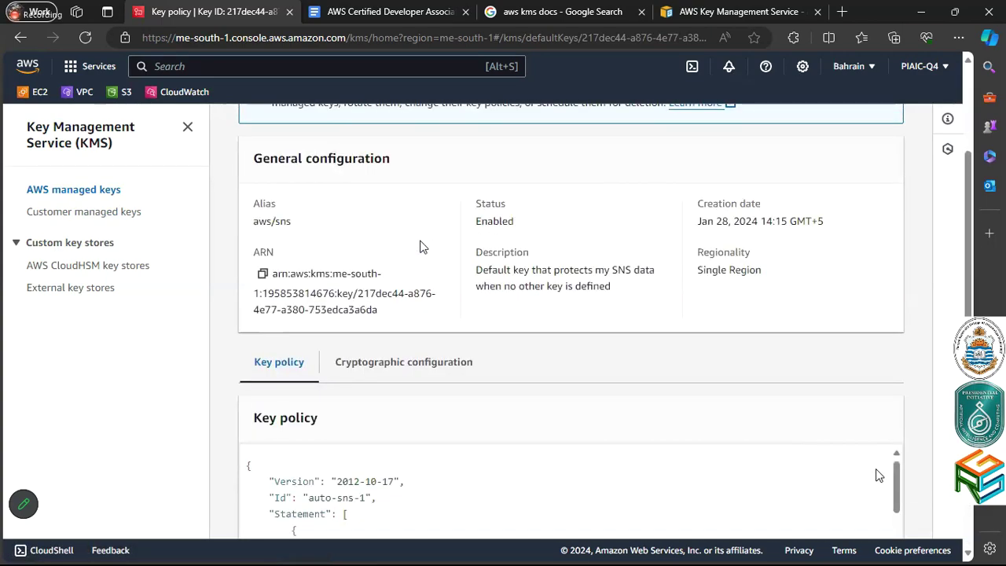
{"action": "scroll", "coordinate": [421, 247], "scroll_direction": "up", "scroll_amount": 1}
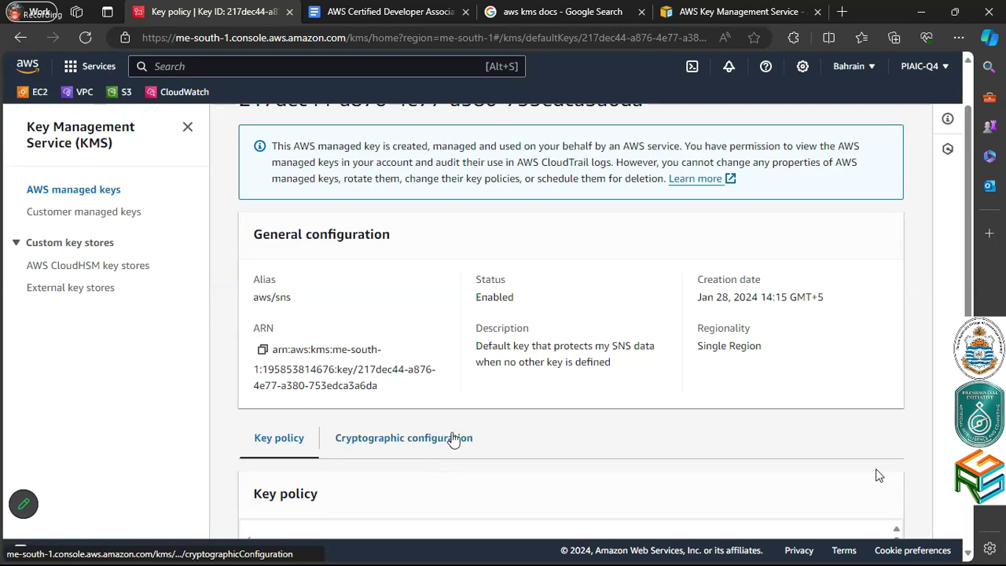
{"action": "left_click", "coordinate": [454, 438]}
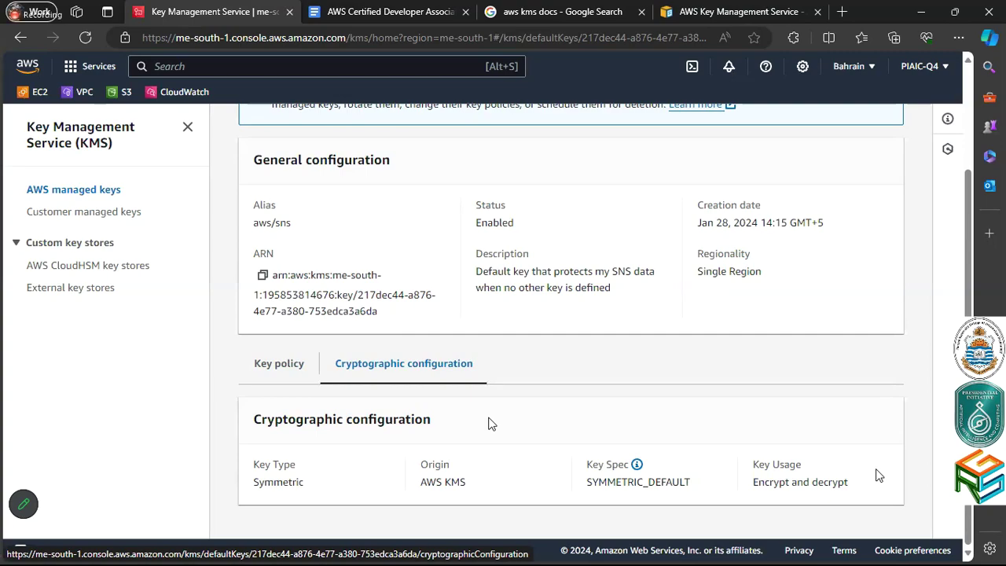
{"action": "scroll", "coordinate": [488, 423], "scroll_direction": "up", "scroll_amount": 2}
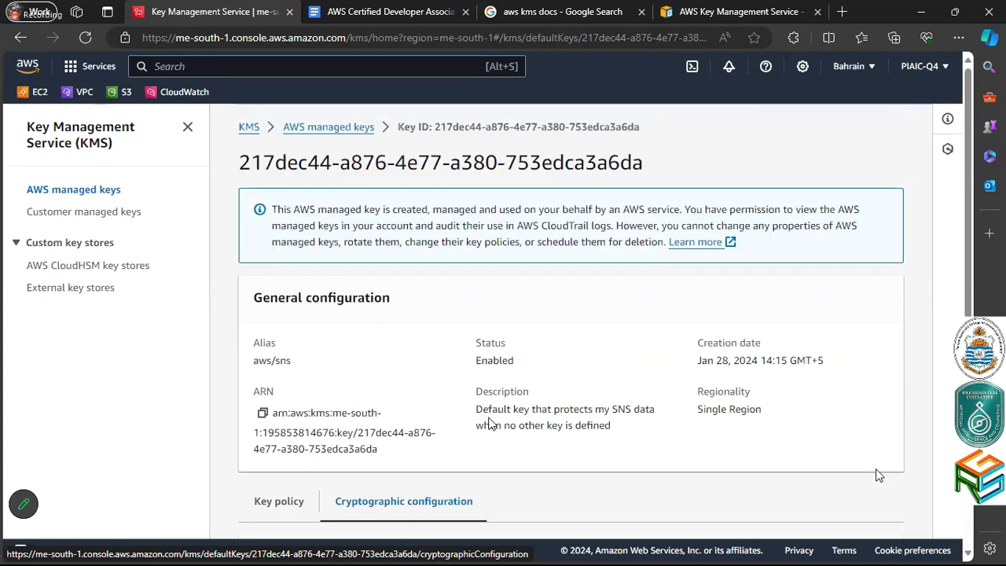
{"action": "left_click", "coordinate": [301, 132]}
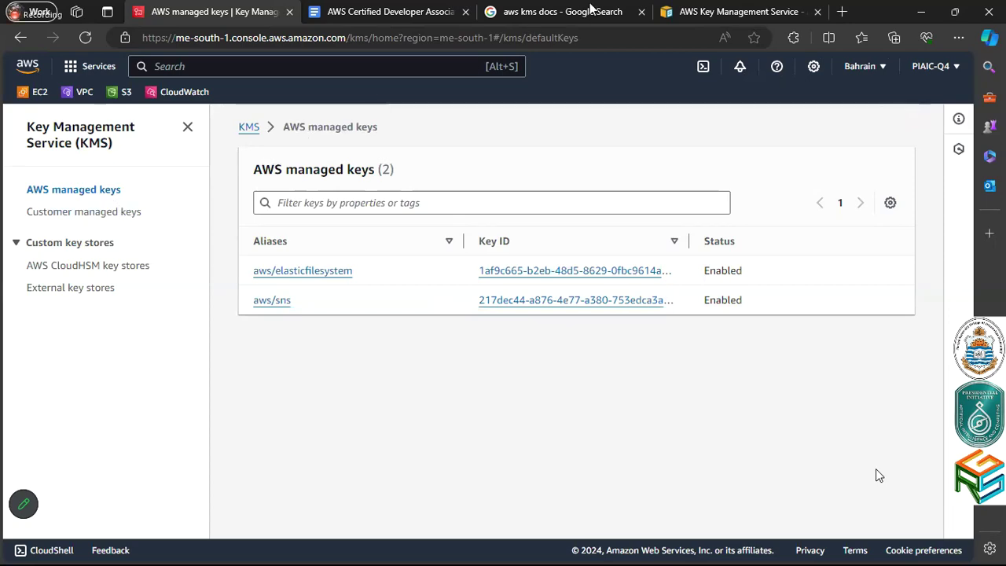
Open the FIPS 140-2 validation program link from the KMS developer guide
{"action": "mouse_move", "coordinate": [591, 8]}
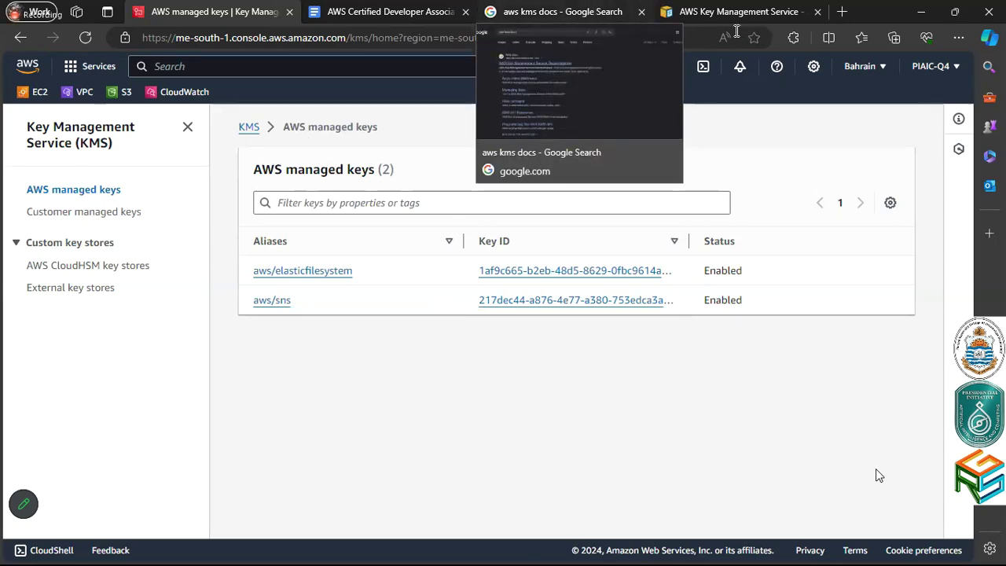
{"action": "key", "text": "ctrl+4"}
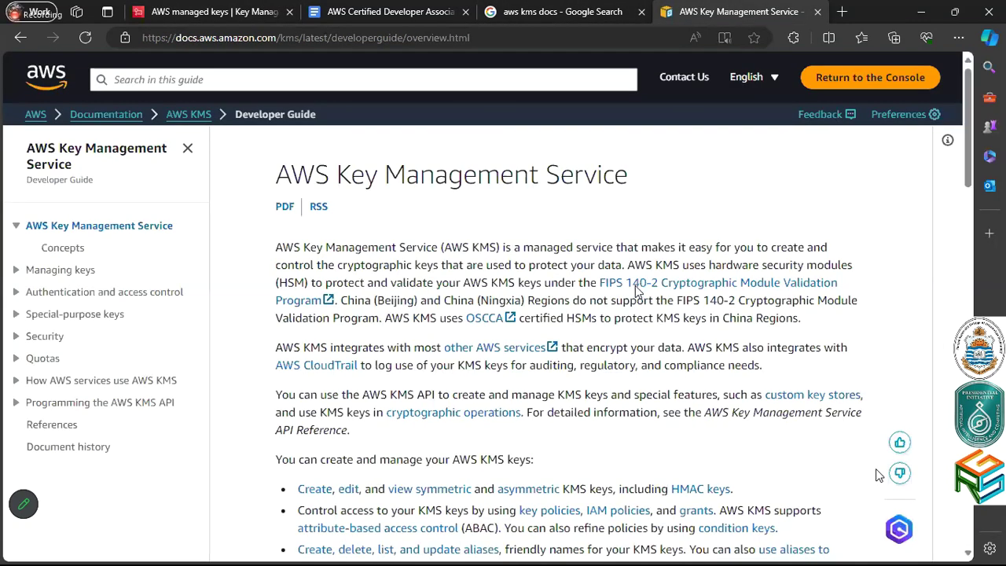
{"action": "left_click", "coordinate": [637, 291]}
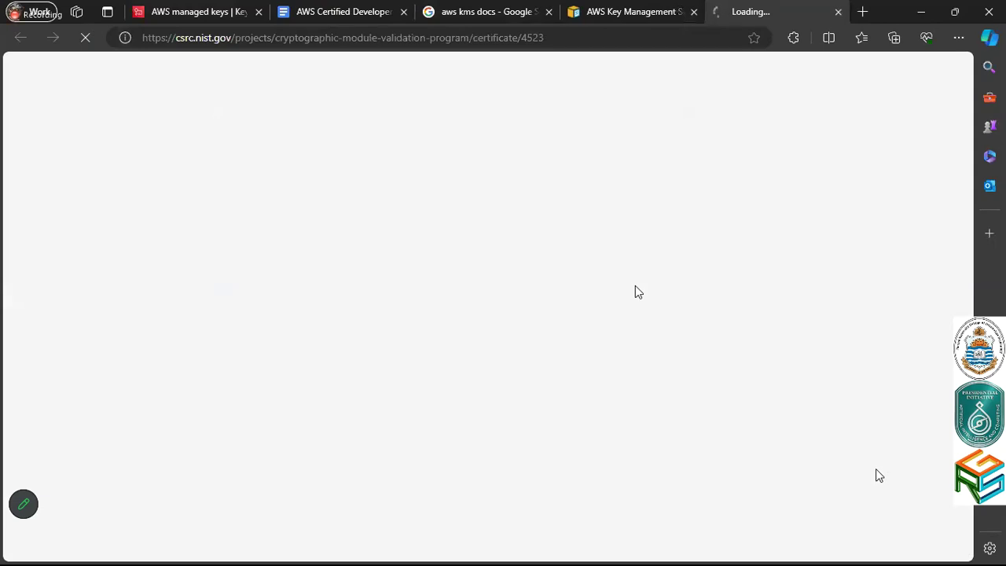
{"action": "left_click", "coordinate": [617, 11]}
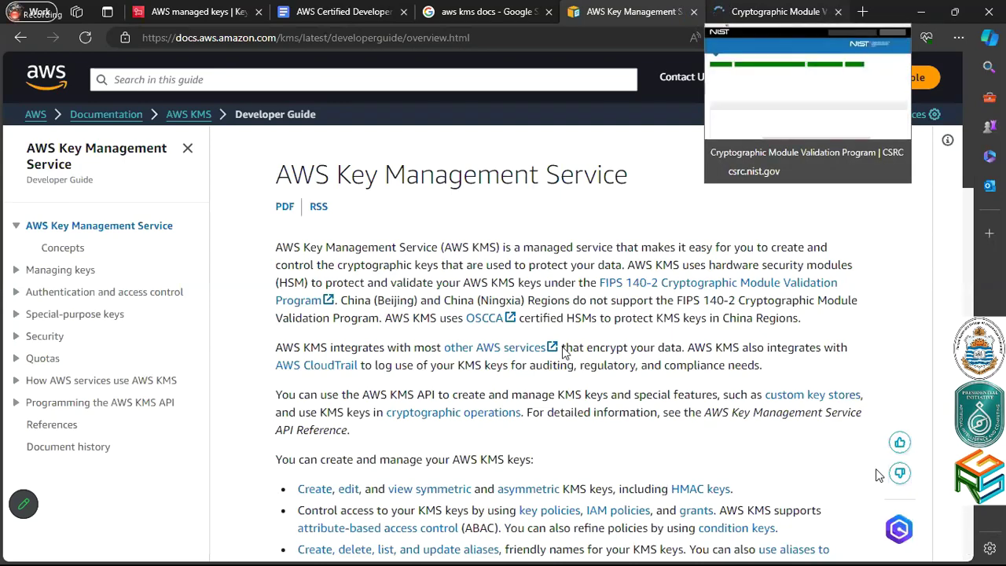
Review certificate #4523's details and approved algorithms, then close its tab
{"action": "key", "text": "ctrl+Tab"}
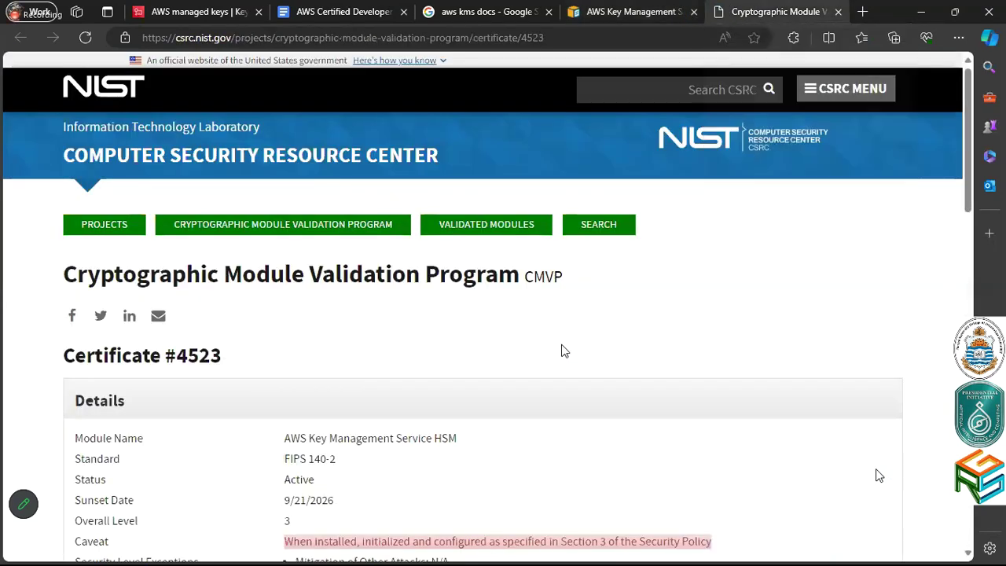
{"action": "scroll", "coordinate": [564, 350], "scroll_direction": "down", "scroll_amount": 6}
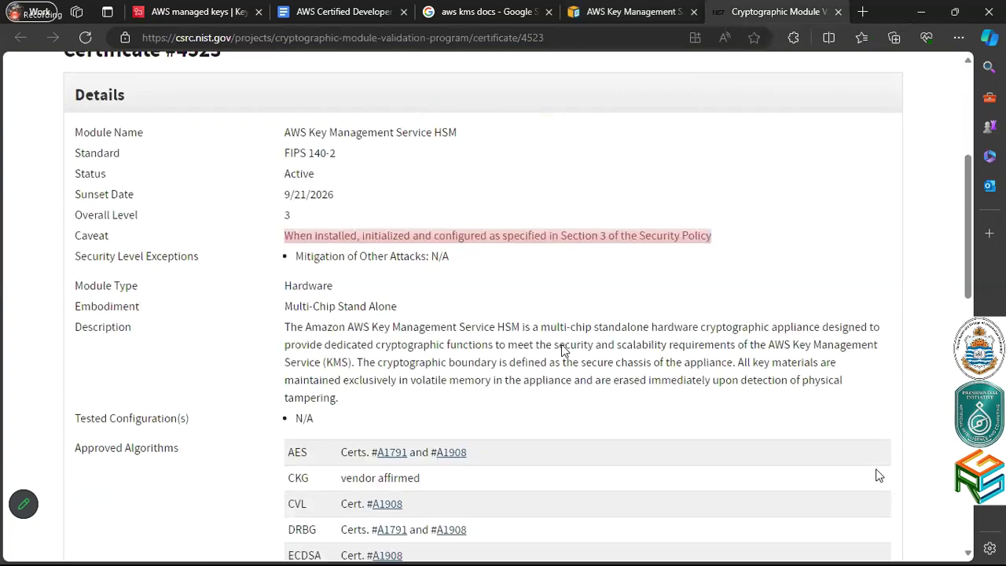
{"action": "scroll", "coordinate": [564, 350], "scroll_direction": "down", "scroll_amount": 1}
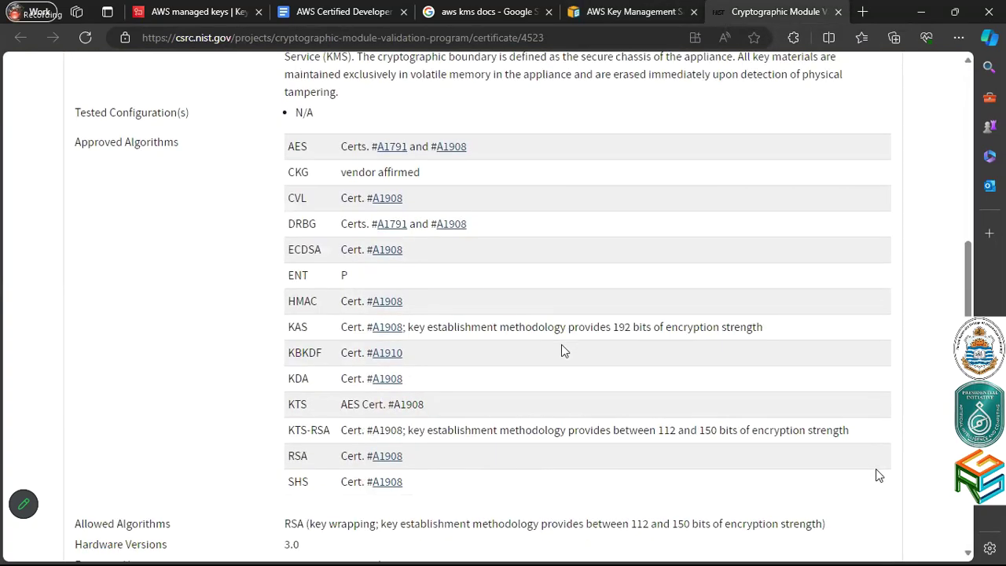
{"action": "scroll", "coordinate": [564, 350], "scroll_direction": "down", "scroll_amount": 3}
{"action": "scroll", "coordinate": [561, 345], "scroll_direction": "up", "scroll_amount": 3}
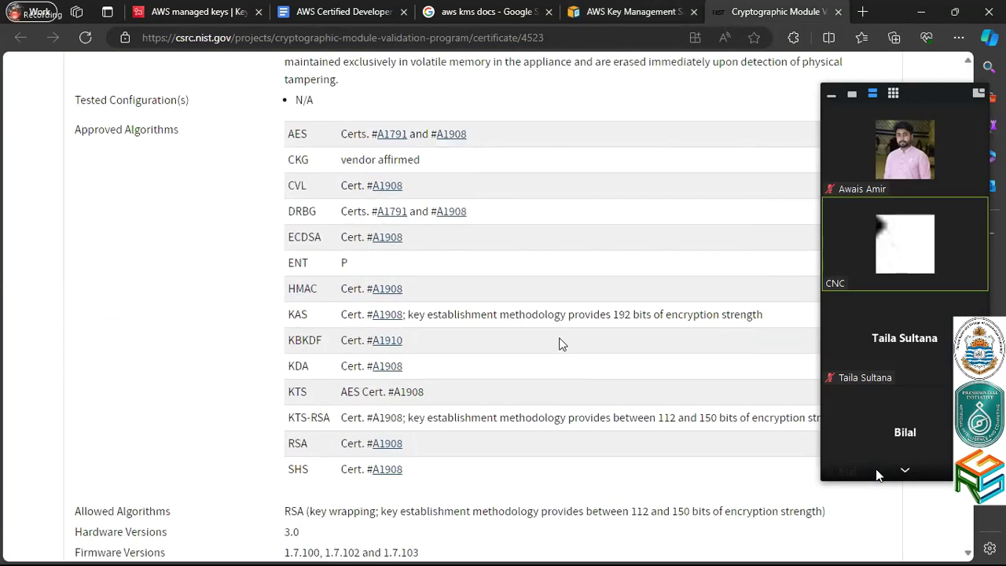
{"action": "key", "text": "ctrl+w"}
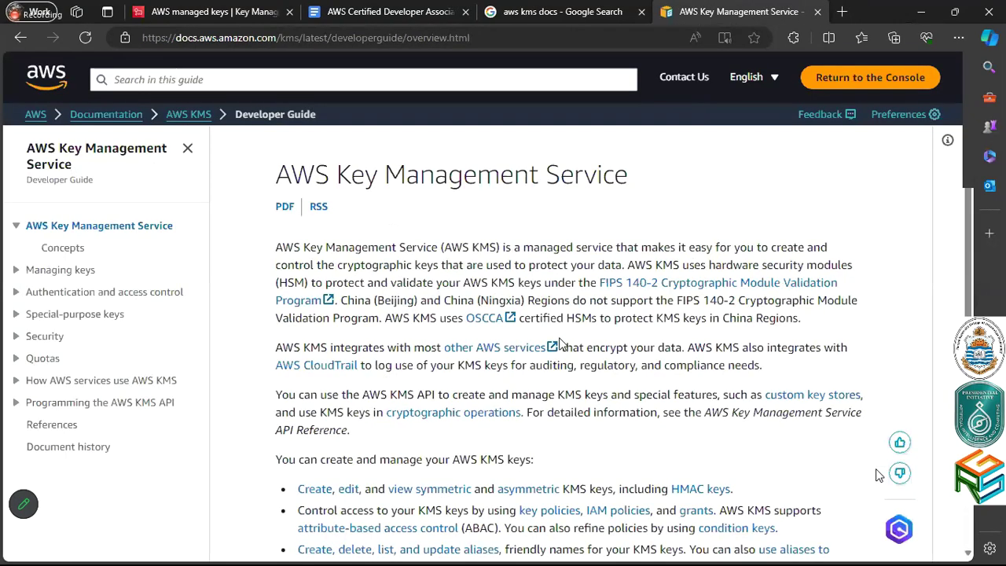
{"action": "scroll", "coordinate": [561, 338], "scroll_direction": "down", "scroll_amount": 2}
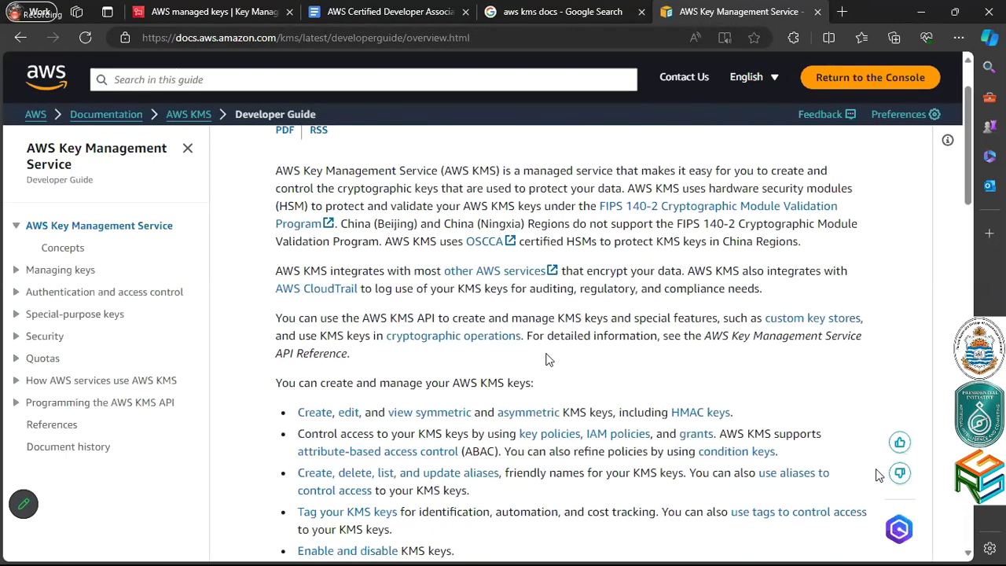
{"action": "left_click", "coordinate": [489, 245]}
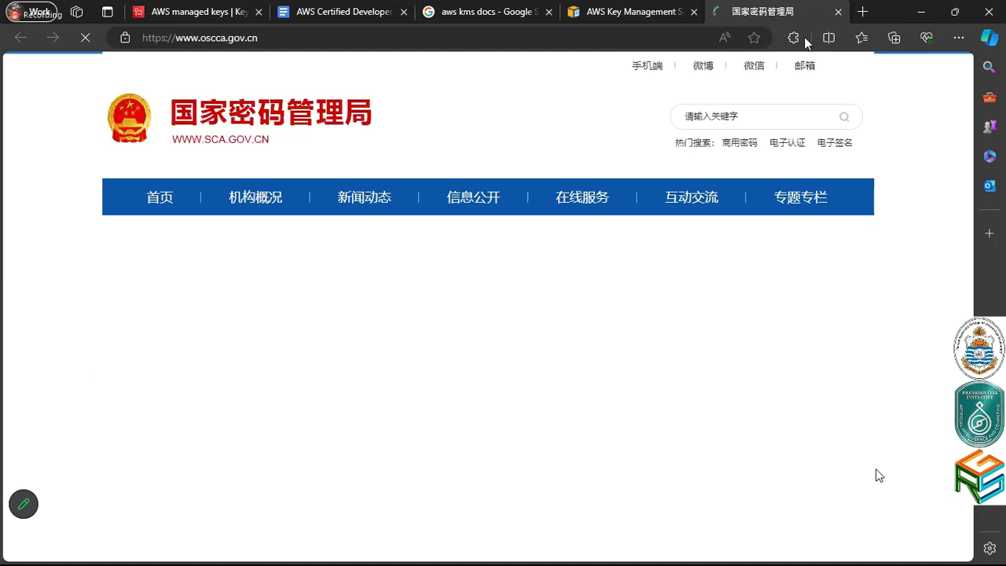
{"action": "left_click", "coordinate": [959, 37]}
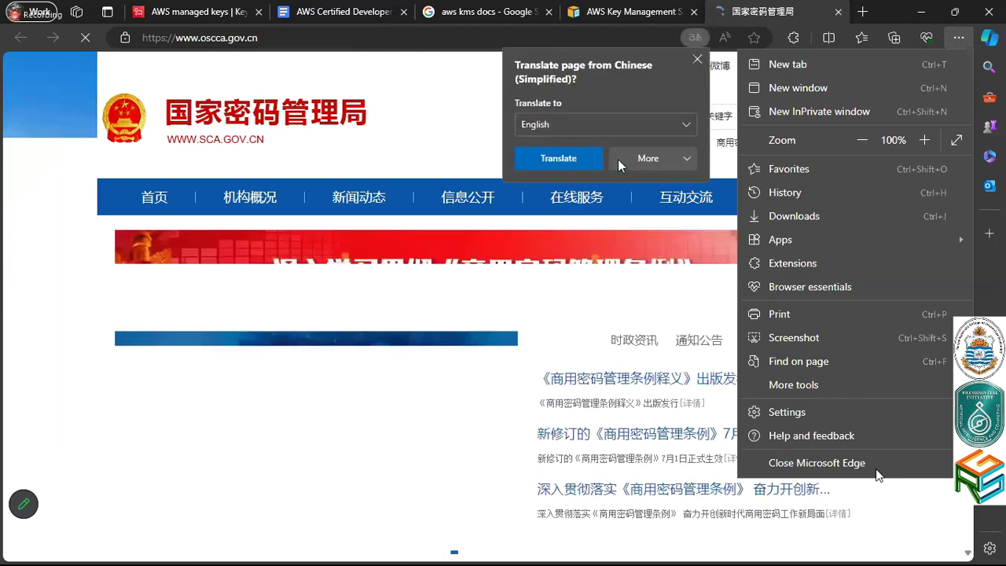
{"action": "left_click", "coordinate": [592, 158]}
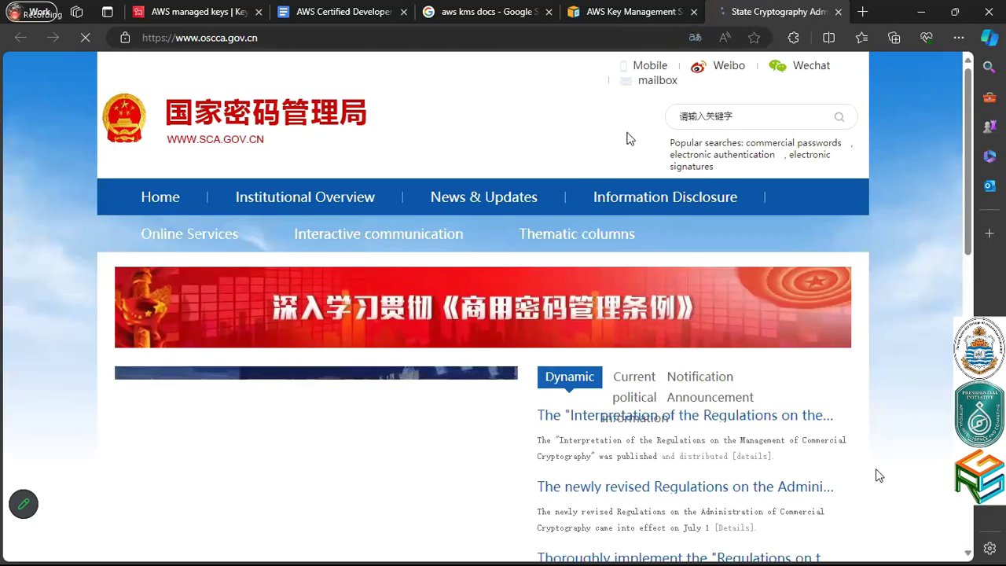
{"action": "scroll", "coordinate": [628, 138], "scroll_direction": "down", "scroll_amount": 1}
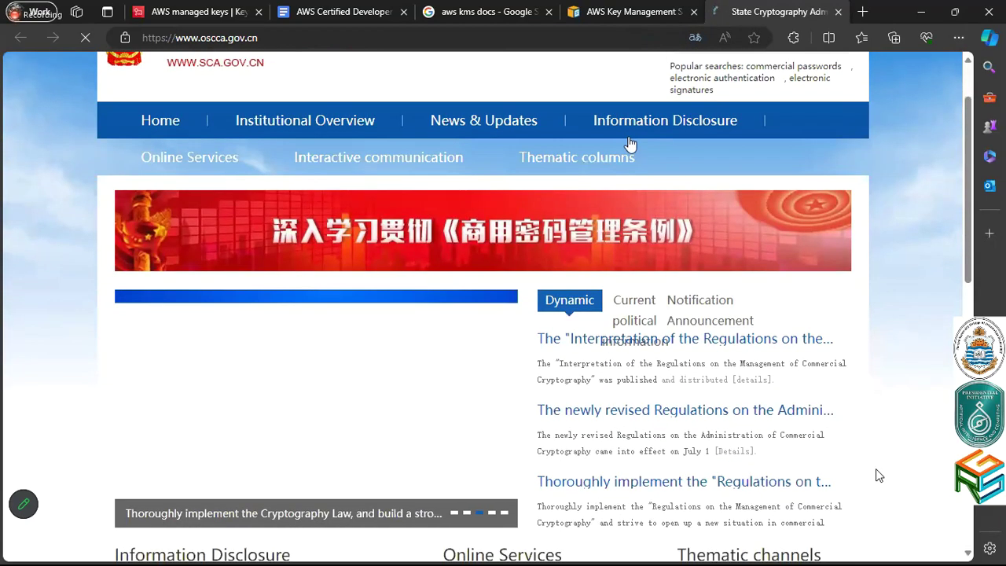
{"action": "scroll", "coordinate": [629, 141], "scroll_direction": "up", "scroll_amount": 1}
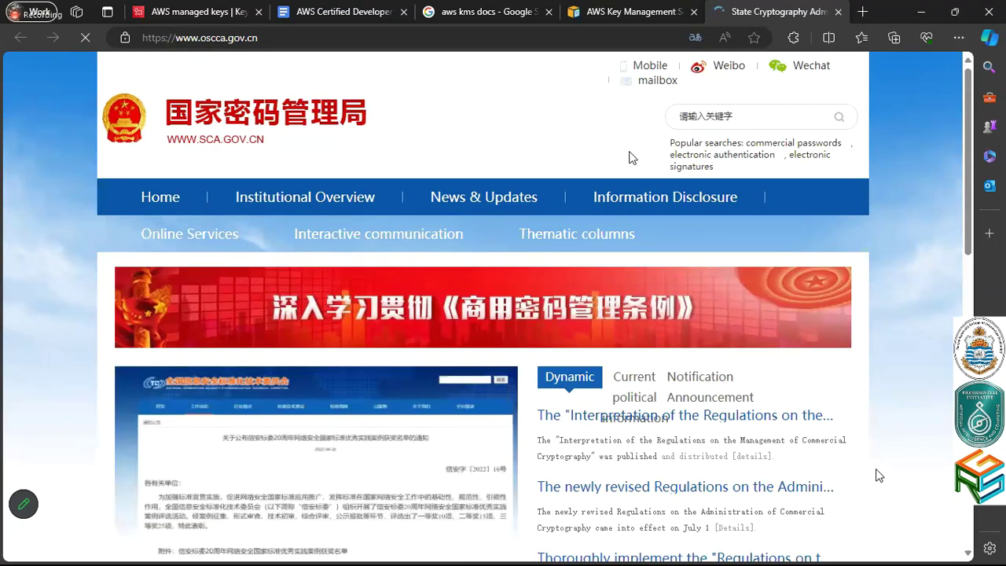
{"action": "key", "text": "ctrl+w"}
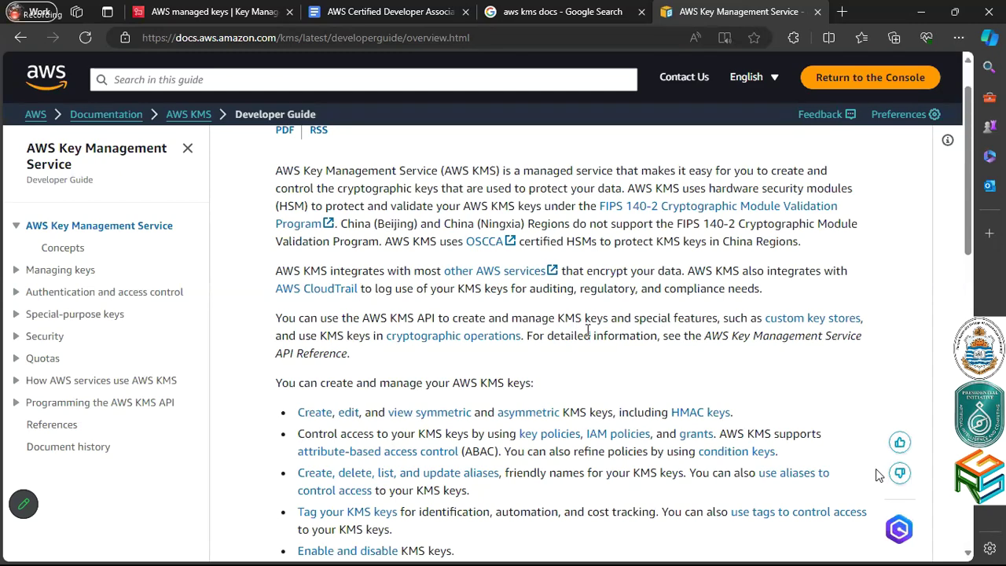
{"action": "scroll", "coordinate": [588, 329], "scroll_direction": "down", "scroll_amount": 1}
{"action": "scroll", "coordinate": [588, 329], "scroll_direction": "down", "scroll_amount": 2}
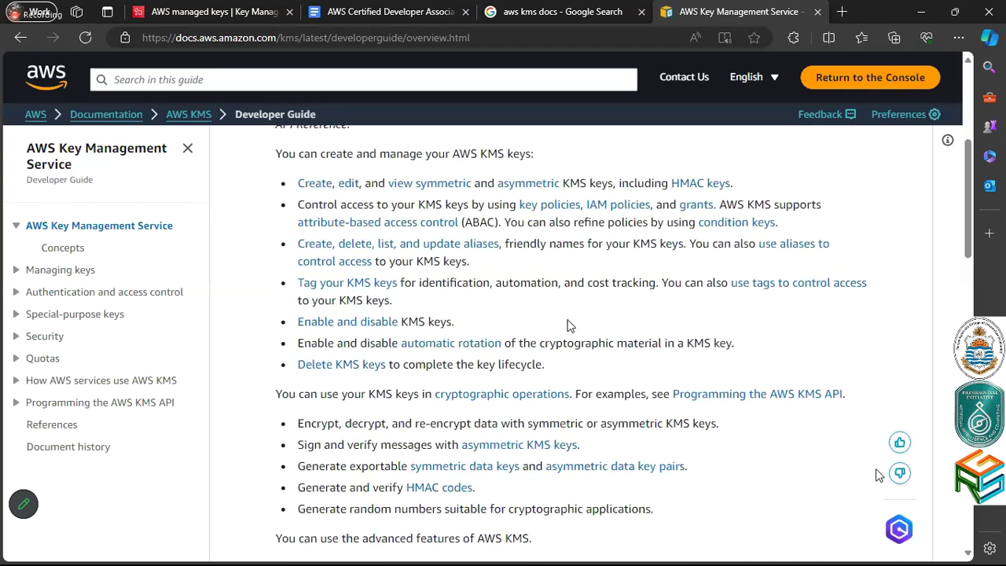
{"action": "left_click", "coordinate": [451, 9]}
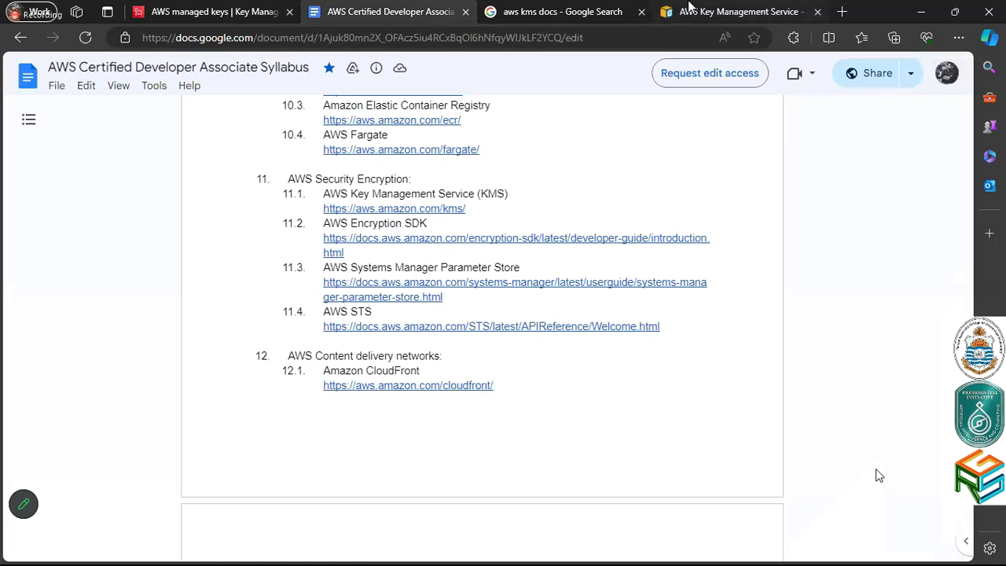
Rewrite the earlier KMS docs Google query as 'aws docs encryption sdk' and search
{"action": "left_click", "coordinate": [605, 10]}
{"action": "double_click", "coordinate": [172, 86]}
{"action": "type", "text": "En"}
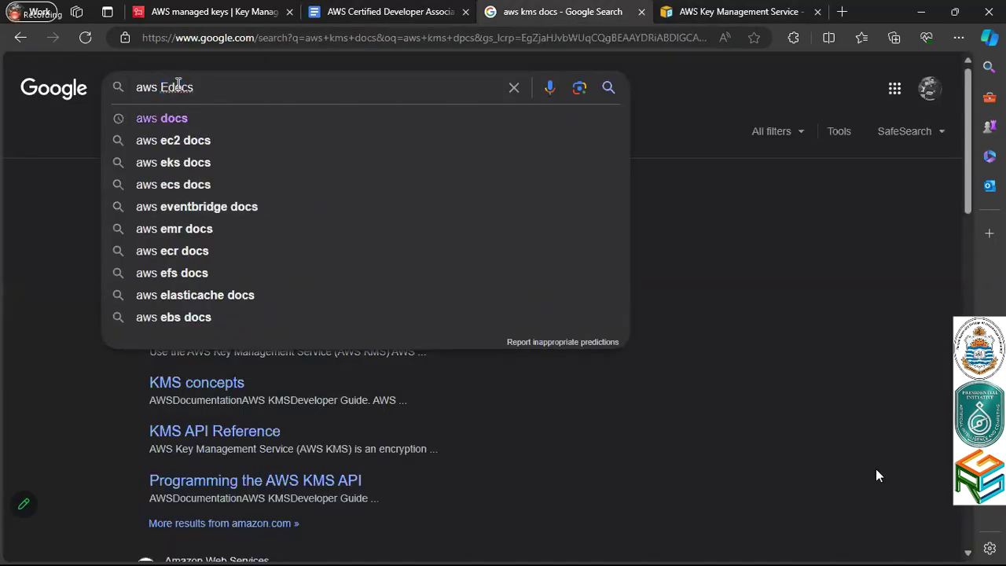
{"action": "type", "text": "ry"}
{"action": "key", "text": "ctrl+shift+Right"}
{"action": "key", "text": "BackSpace"}
{"action": "key", "text": "ctrl+BackSpace"}
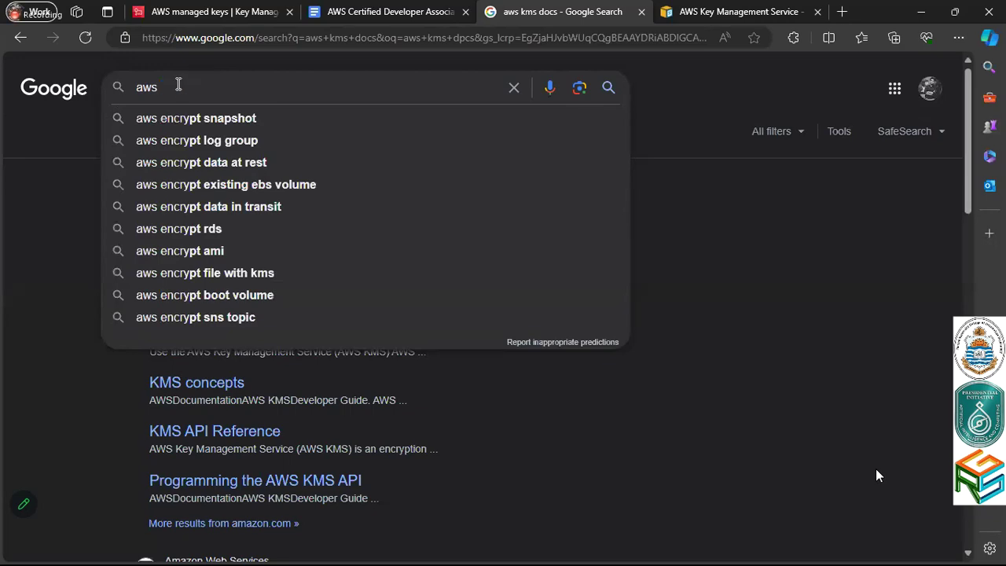
{"action": "type", "text": "docs encryption "}
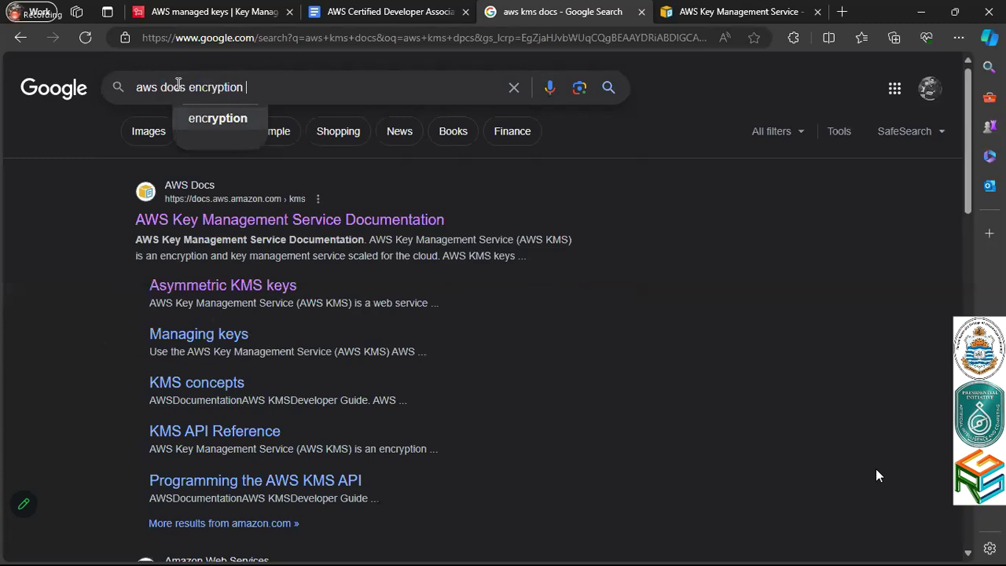
{"action": "type", "text": "sdk"}
{"action": "key", "text": "Return"}
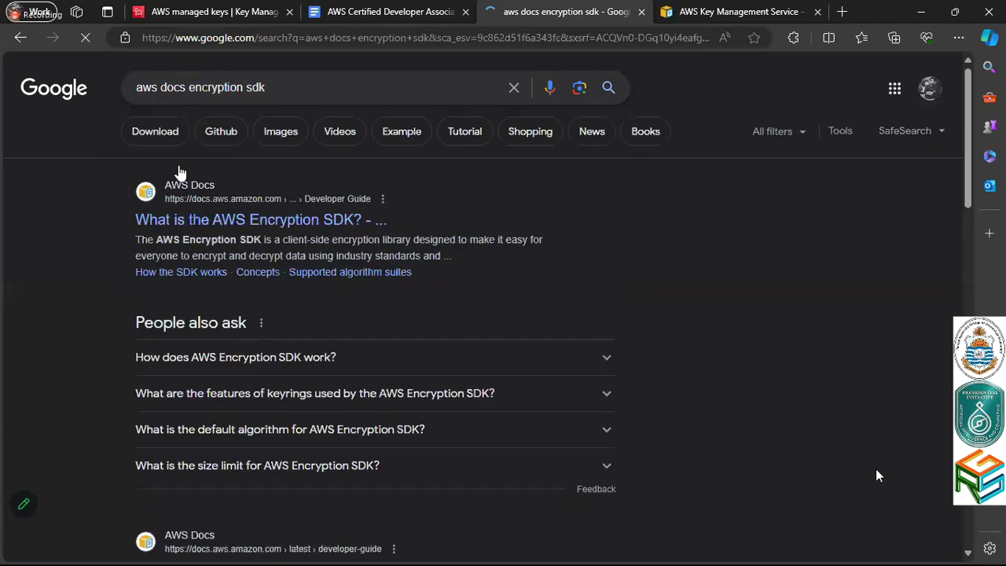
Read the 'What is the AWS Encryption SDK?' page in a new tab, then return to the syllabus
{"action": "left_click", "coordinate": [183, 226], "text": "ctrl"}
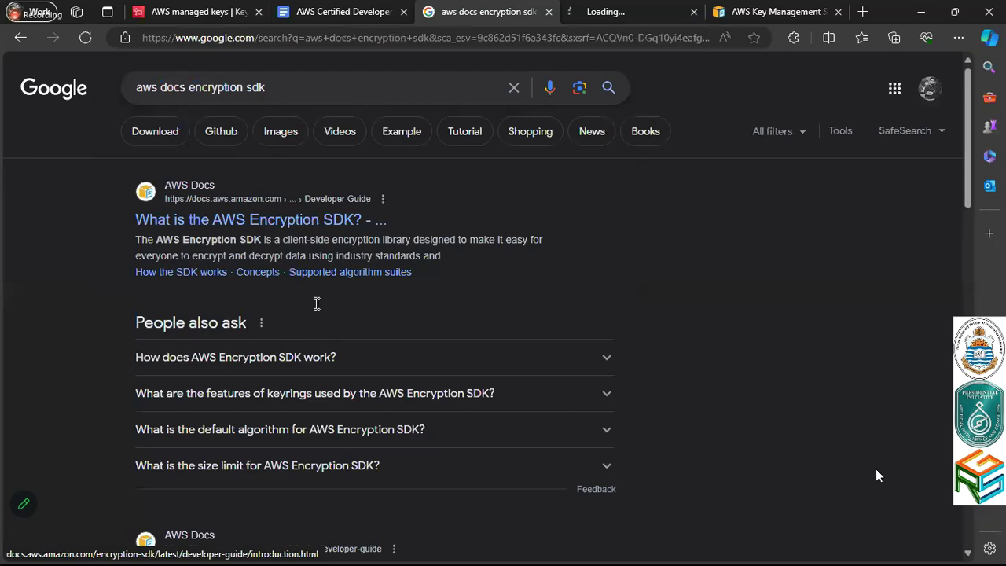
{"action": "key", "text": "ctrl+Tab"}
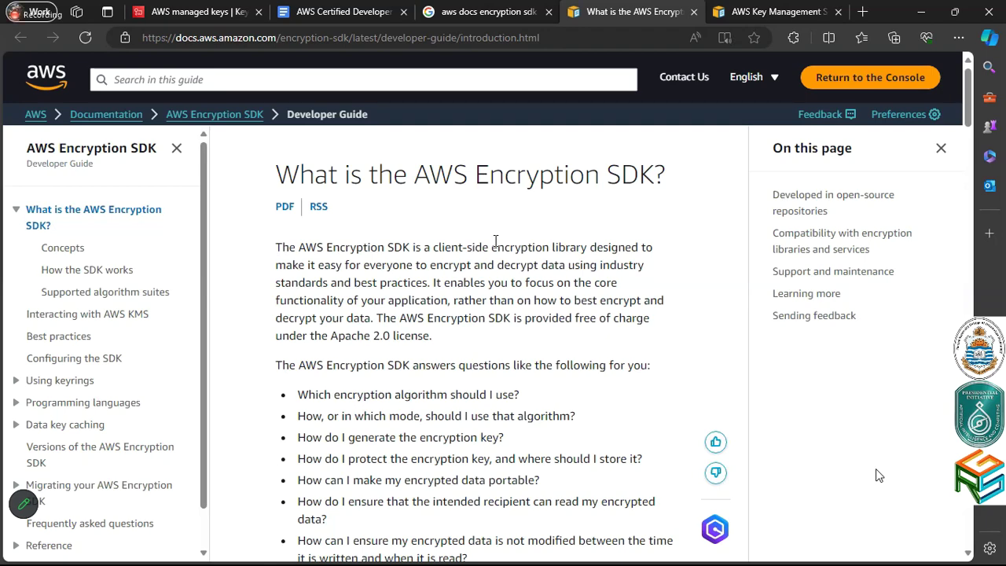
{"action": "scroll", "coordinate": [494, 282], "scroll_direction": "down", "scroll_amount": 1}
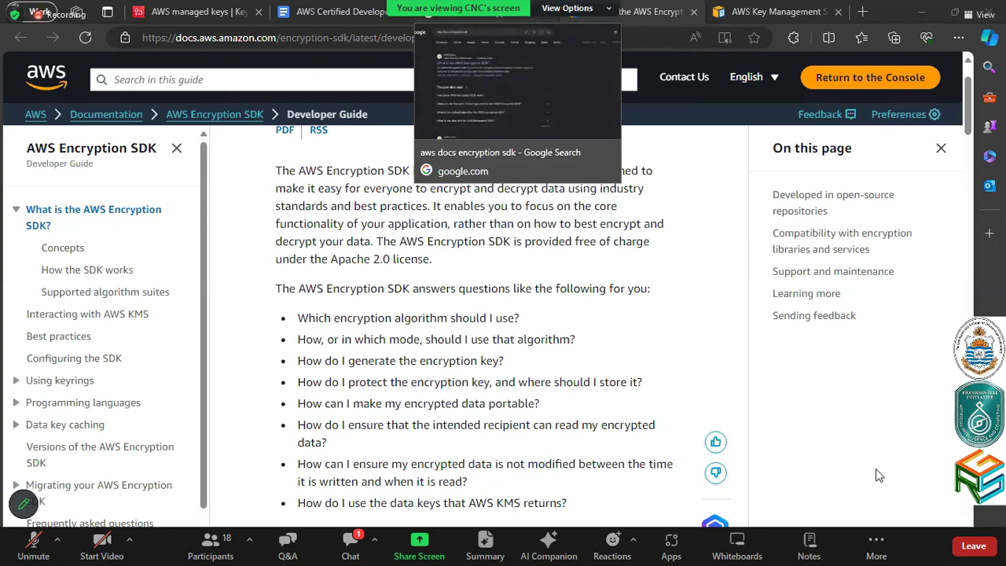
{"action": "left_click", "coordinate": [383, 6]}
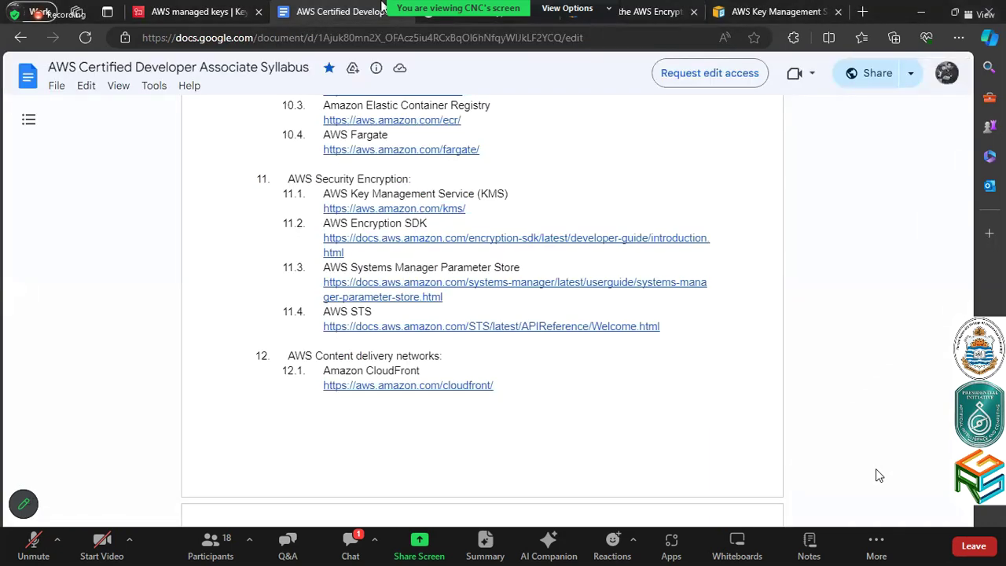
Follow item 11.3's link to the Systems Manager Parameter Store documentation
{"action": "left_click", "coordinate": [419, 282]}
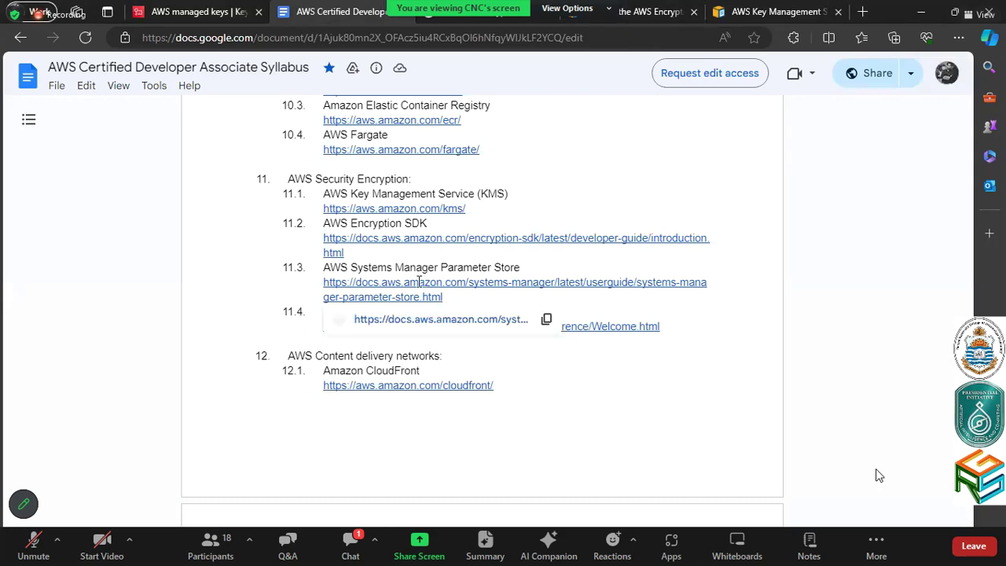
{"action": "left_click", "coordinate": [426, 322]}
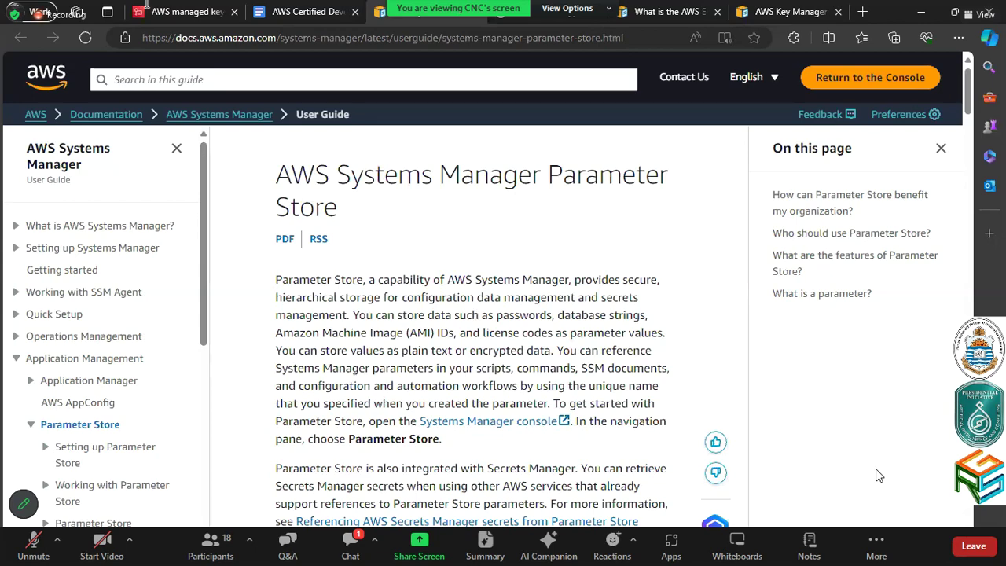
{"action": "left_click", "coordinate": [178, 8]}
Find Systems Manager via the 'system ma' search and go to its Parameter Store
{"action": "type", "text": "system"}
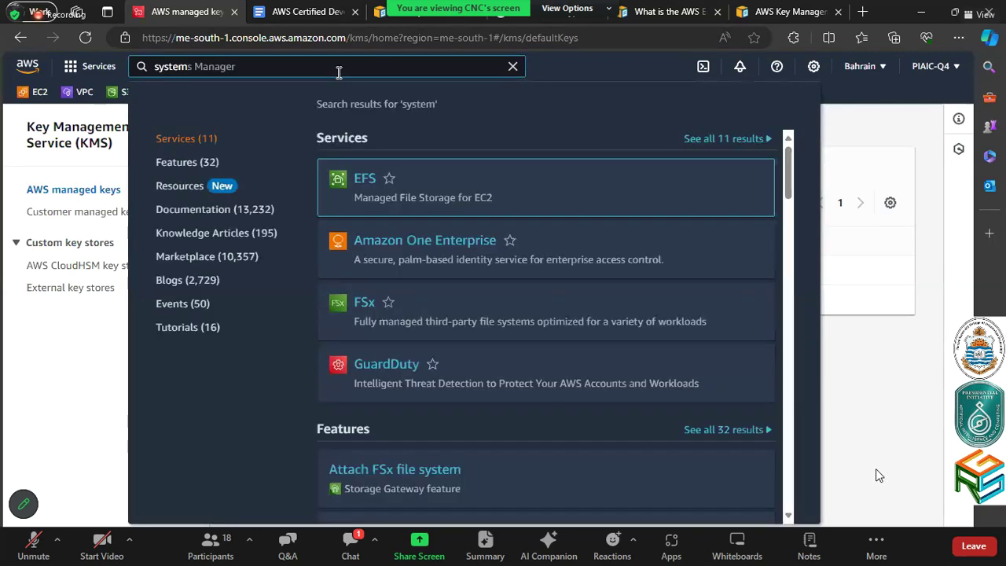
{"action": "type", "text": " ma"}
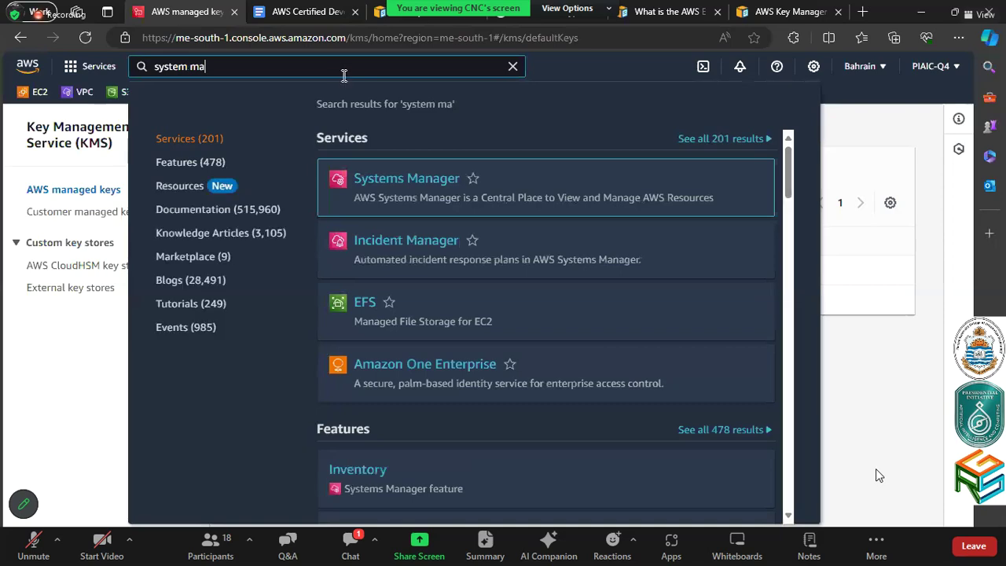
{"action": "left_click", "coordinate": [399, 191]}
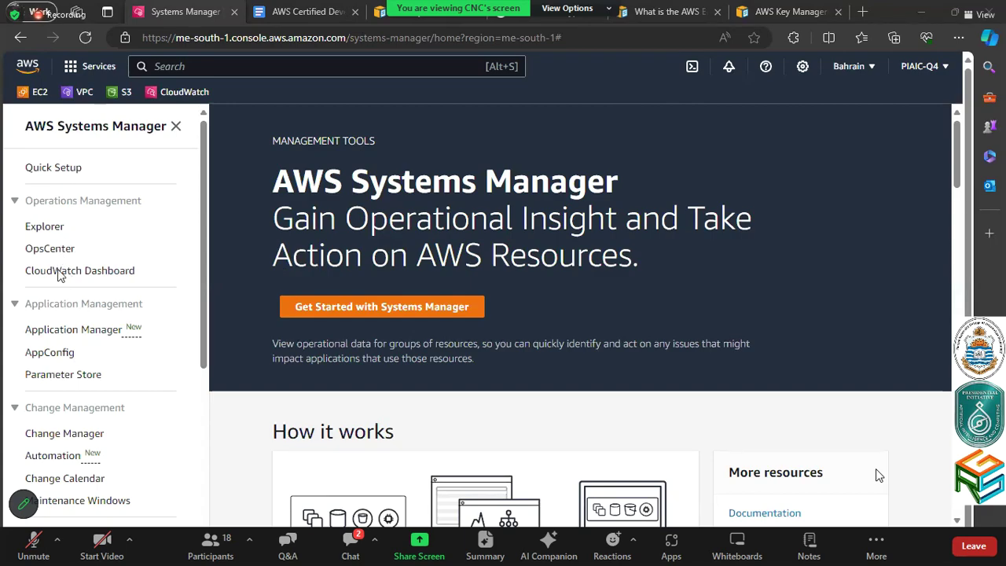
{"action": "left_click", "coordinate": [68, 378]}
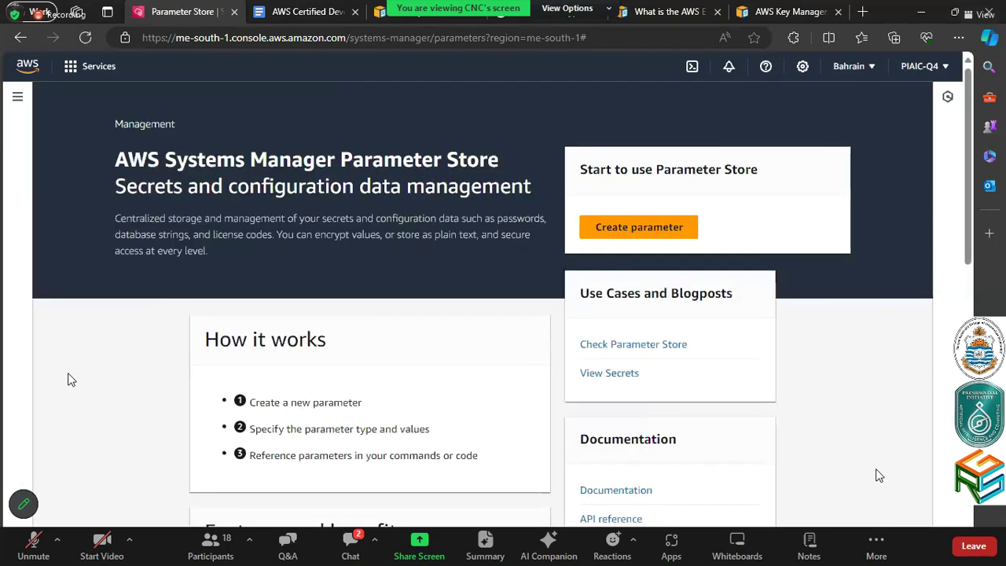
Open the Create parameter form from the Parameter Store landing page
{"action": "scroll", "coordinate": [382, 370], "scroll_direction": "down", "scroll_amount": 3}
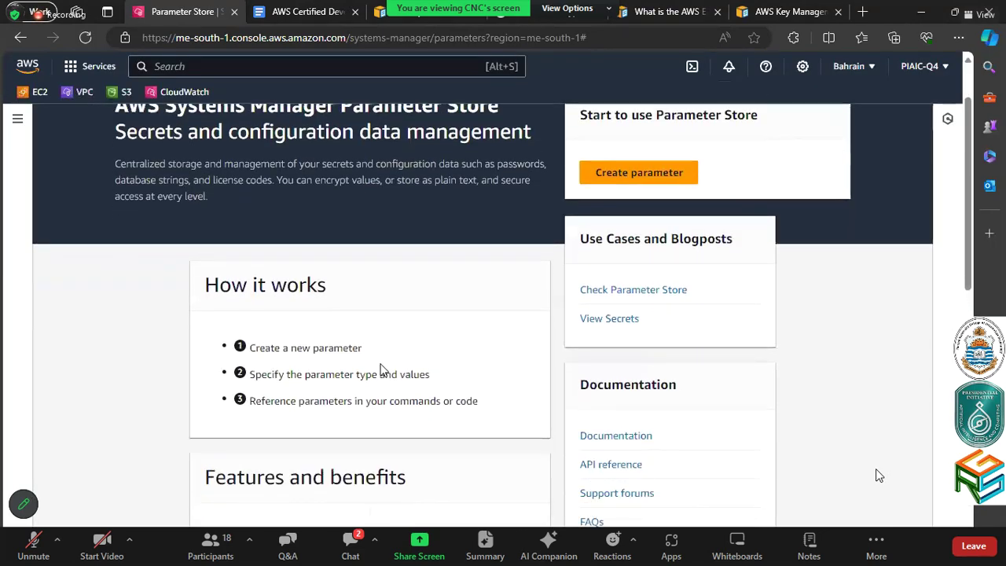
{"action": "scroll", "coordinate": [381, 369], "scroll_direction": "up", "scroll_amount": 3}
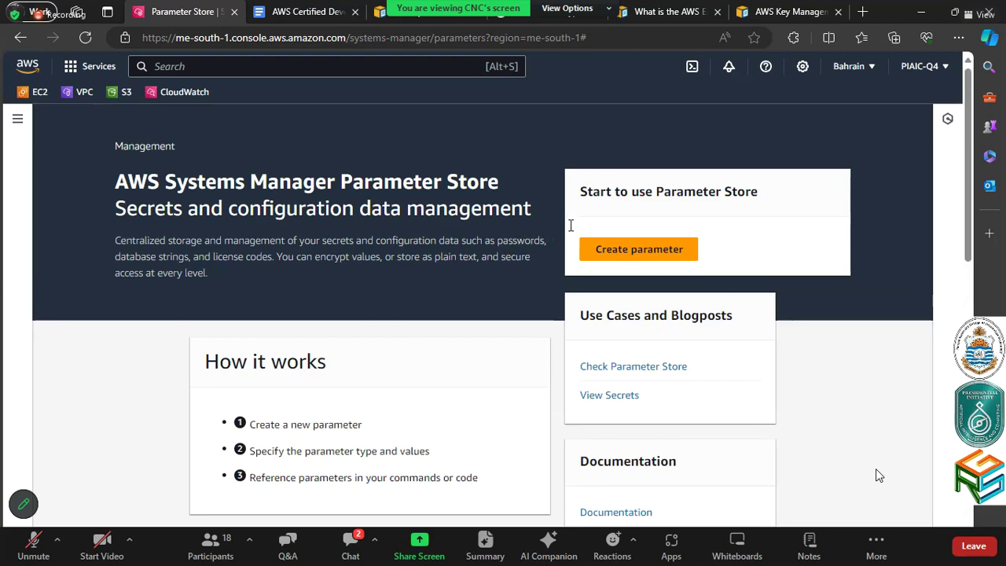
{"action": "left_click", "coordinate": [636, 252]}
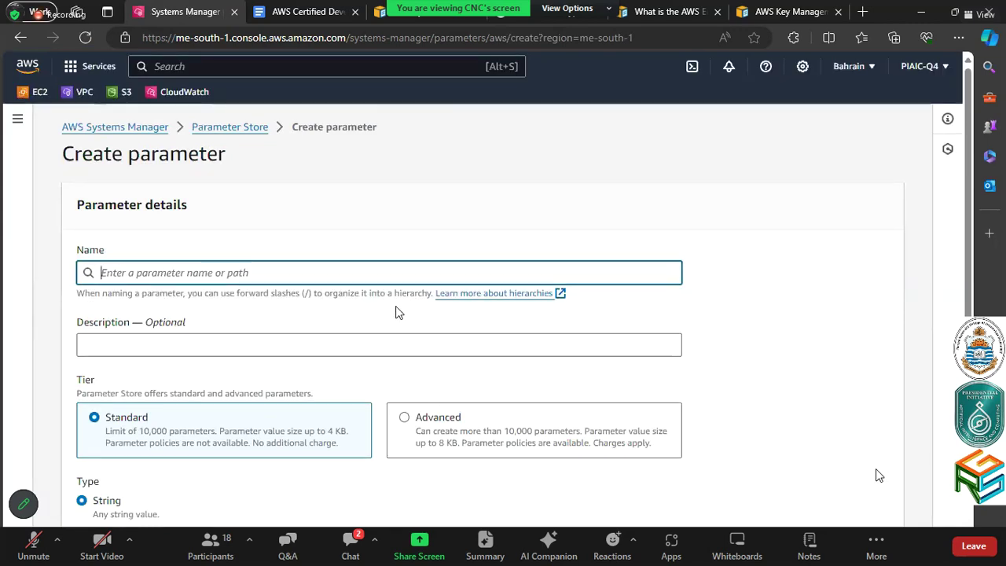
Enter 'Class' as the parameter name, keeping Standard tier and String type
{"action": "type", "text": "C"}
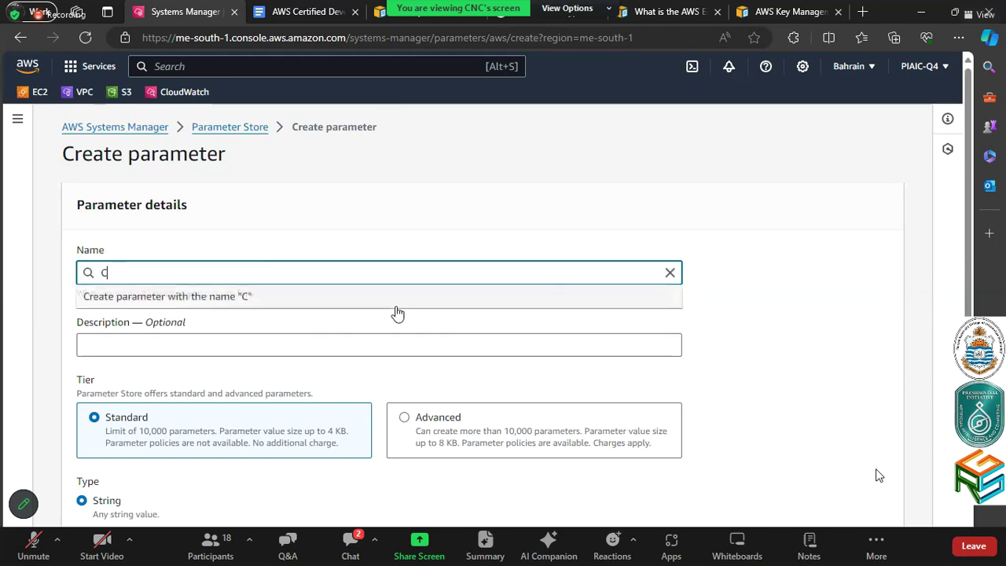
{"action": "type", "text": "lass"}
{"action": "left_click", "coordinate": [836, 338]}
{"action": "scroll", "coordinate": [836, 339], "scroll_direction": "down", "scroll_amount": 2}
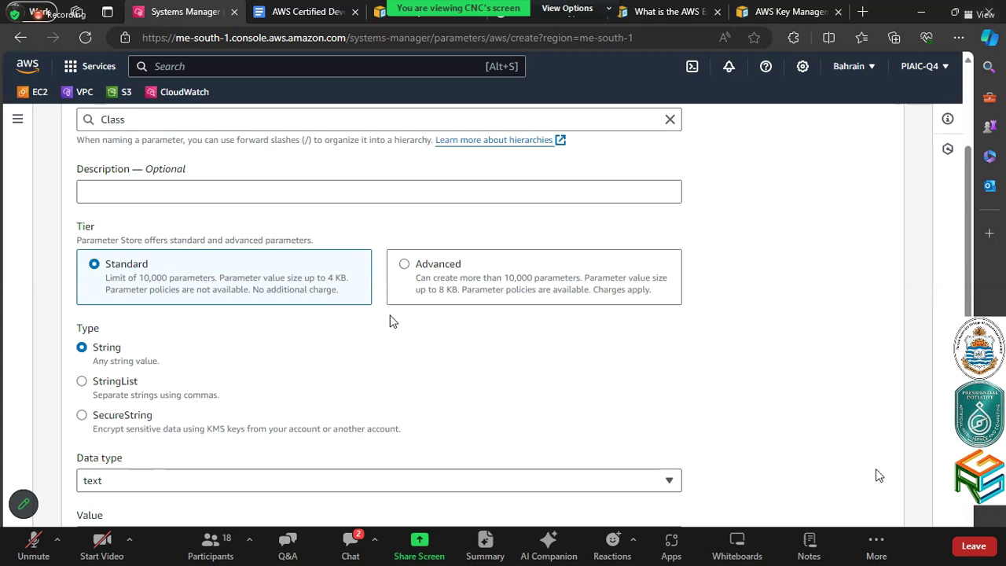
{"action": "scroll", "coordinate": [393, 320], "scroll_direction": "down", "scroll_amount": 1}
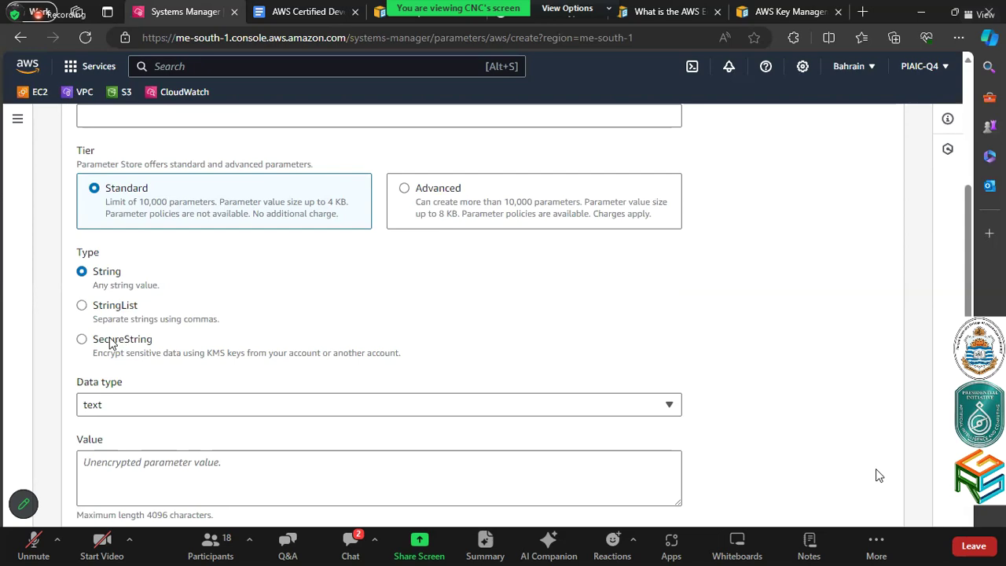
Make the parameter a SecureString encrypted with the default alias/aws/ssm KMS key
{"action": "left_click", "coordinate": [275, 337]}
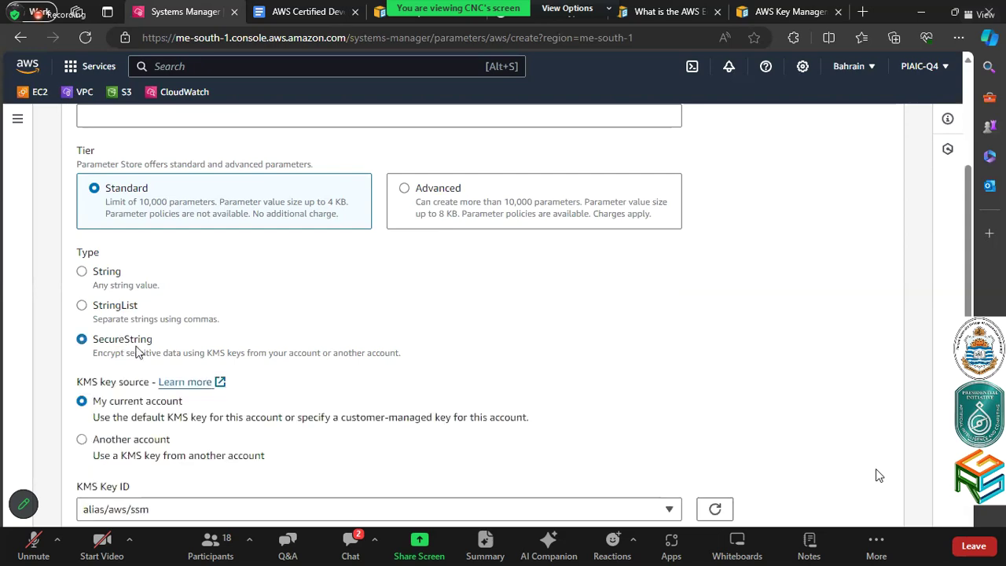
{"action": "scroll", "coordinate": [135, 352], "scroll_direction": "down", "scroll_amount": 1}
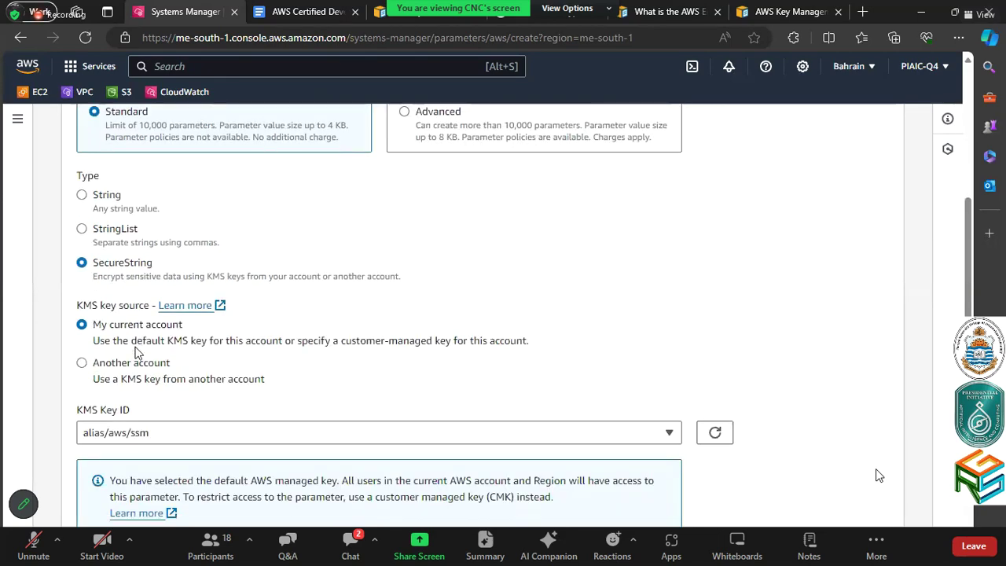
{"action": "scroll", "coordinate": [135, 352], "scroll_direction": "down", "scroll_amount": 1}
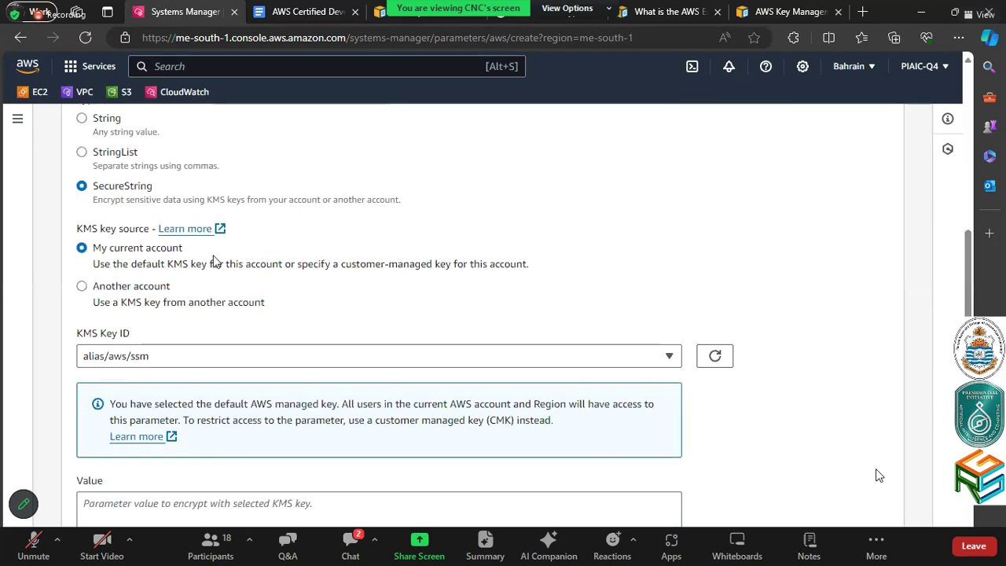
{"action": "scroll", "coordinate": [214, 262], "scroll_direction": "down", "scroll_amount": 1}
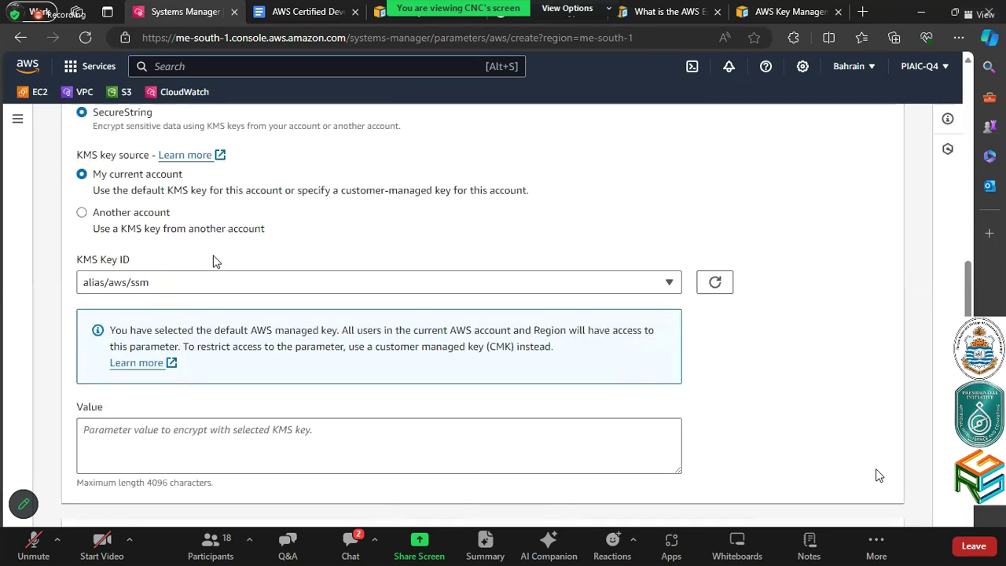
{"action": "left_click", "coordinate": [216, 289]}
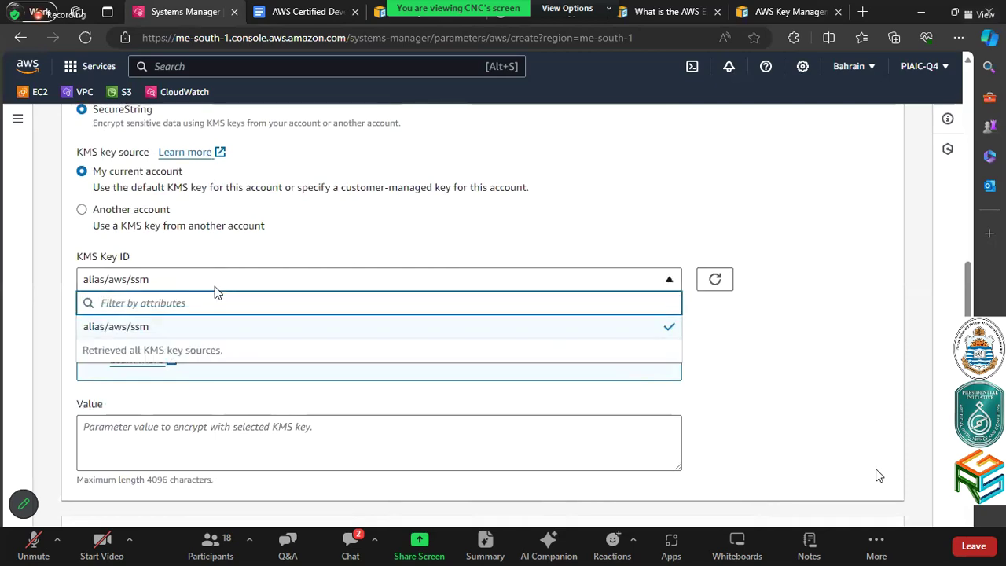
{"action": "left_click", "coordinate": [216, 290]}
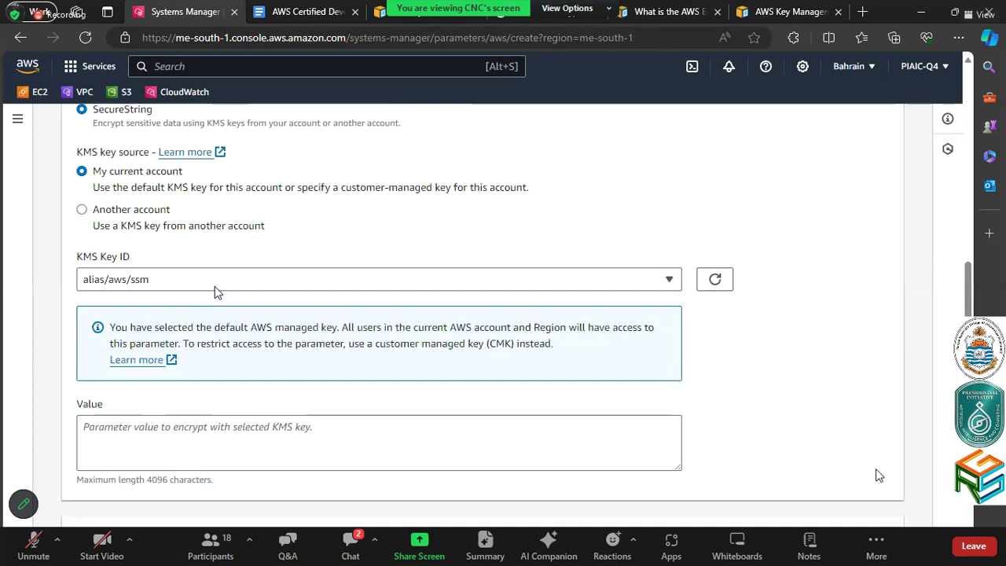
{"action": "scroll", "coordinate": [216, 291], "scroll_direction": "down", "scroll_amount": 1}
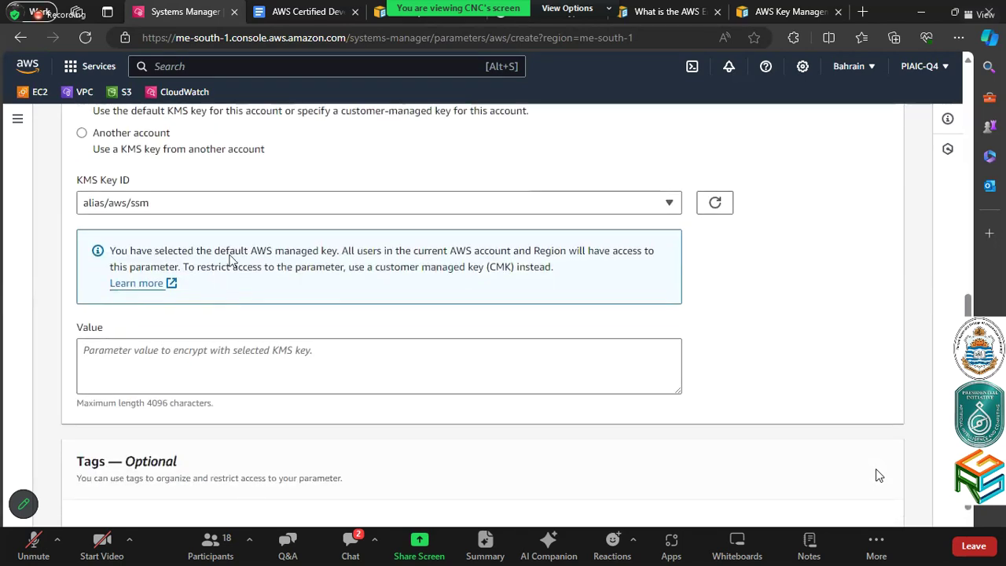
{"action": "left_click", "coordinate": [668, 202]}
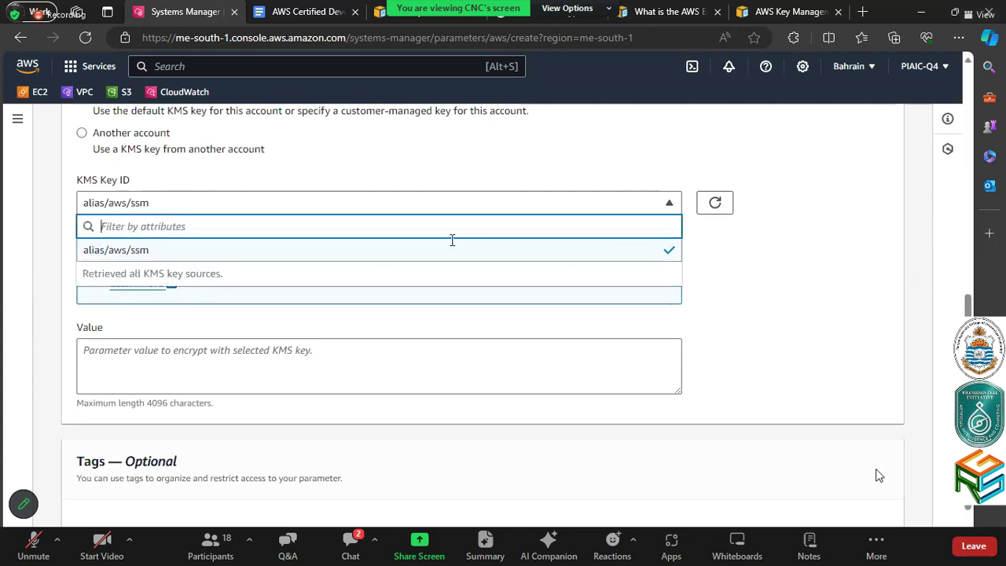
{"action": "left_click", "coordinate": [747, 317]}
Cancel the new parameter without creating it
{"action": "scroll", "coordinate": [308, 372], "scroll_direction": "down", "scroll_amount": 1}
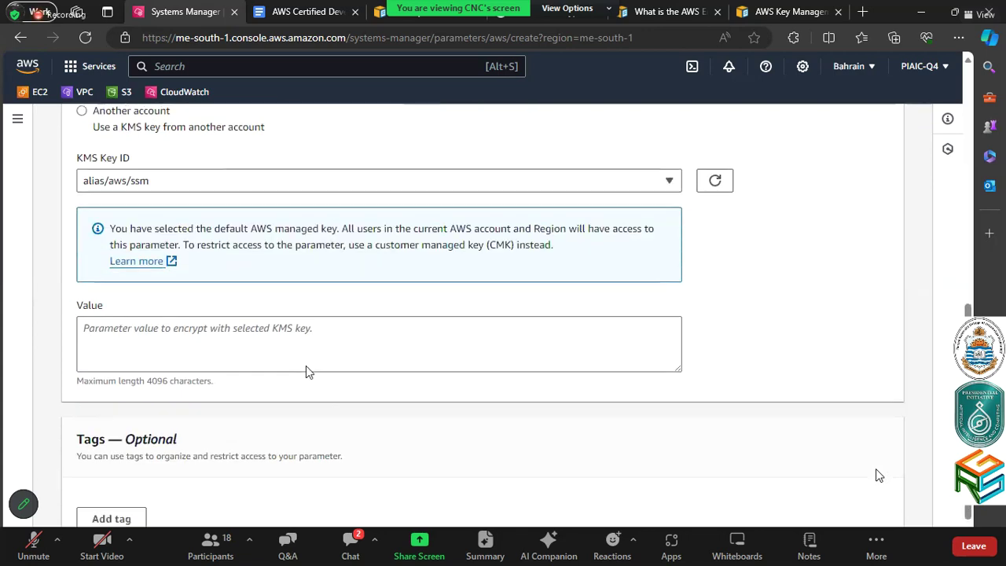
{"action": "scroll", "coordinate": [308, 372], "scroll_direction": "down", "scroll_amount": 2}
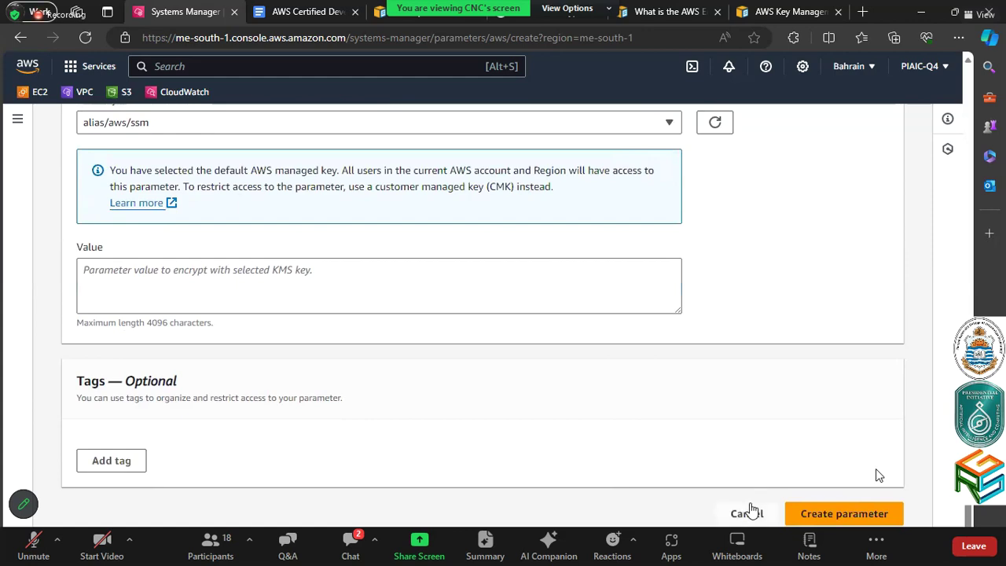
{"action": "left_click", "coordinate": [749, 515]}
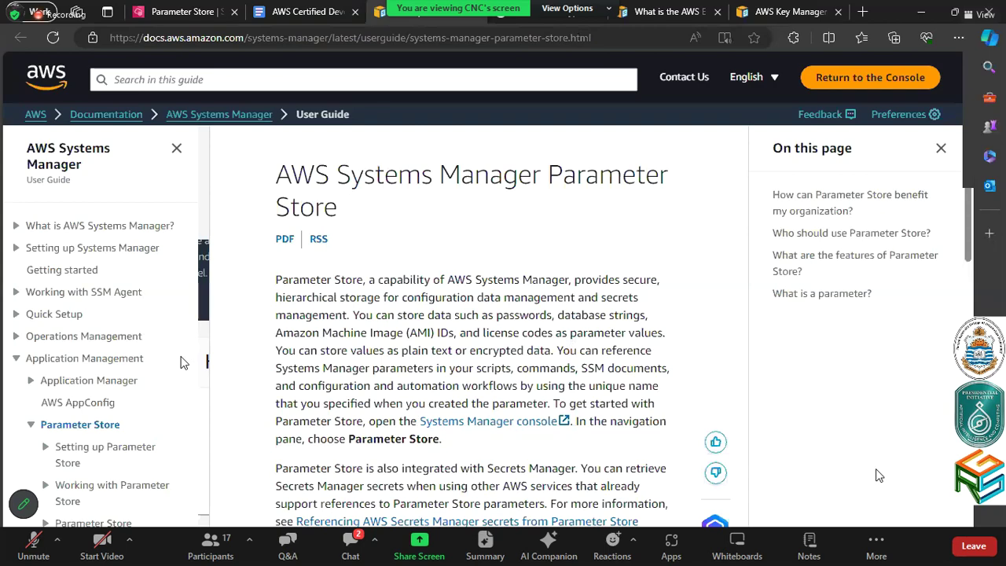
Expand Parameter Store walkthroughs in the Working with Parameter Store guide's navigation
{"action": "scroll", "coordinate": [879, 475], "scroll_direction": "down", "scroll_amount": 2}
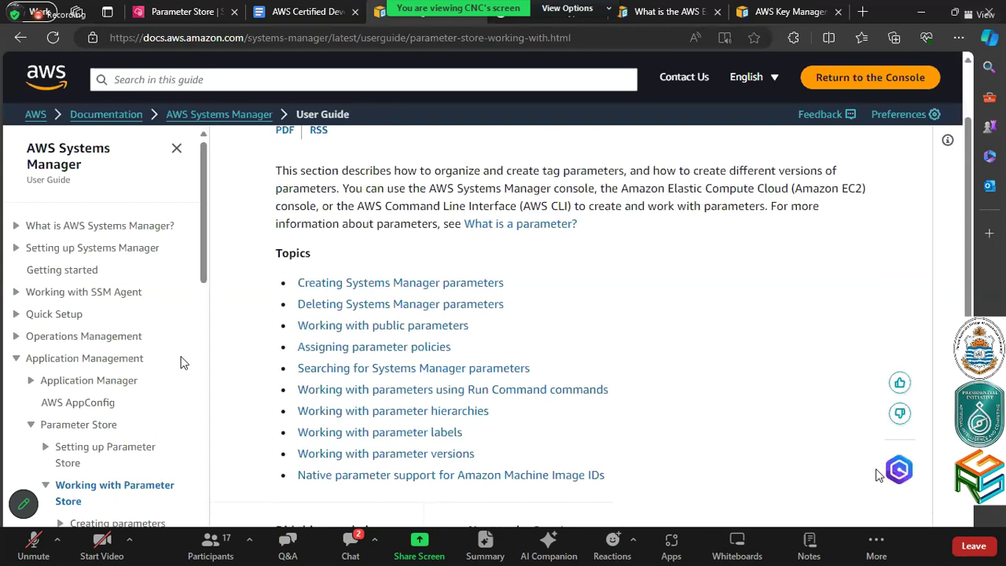
{"action": "scroll", "coordinate": [180, 362], "scroll_direction": "down", "scroll_amount": 3}
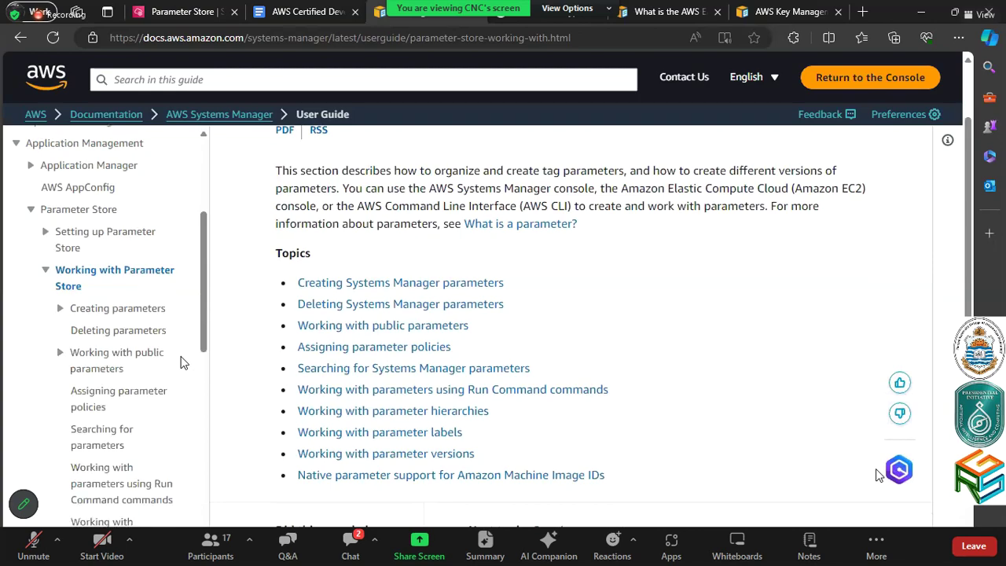
{"action": "scroll", "coordinate": [180, 362], "scroll_direction": "down", "scroll_amount": 4}
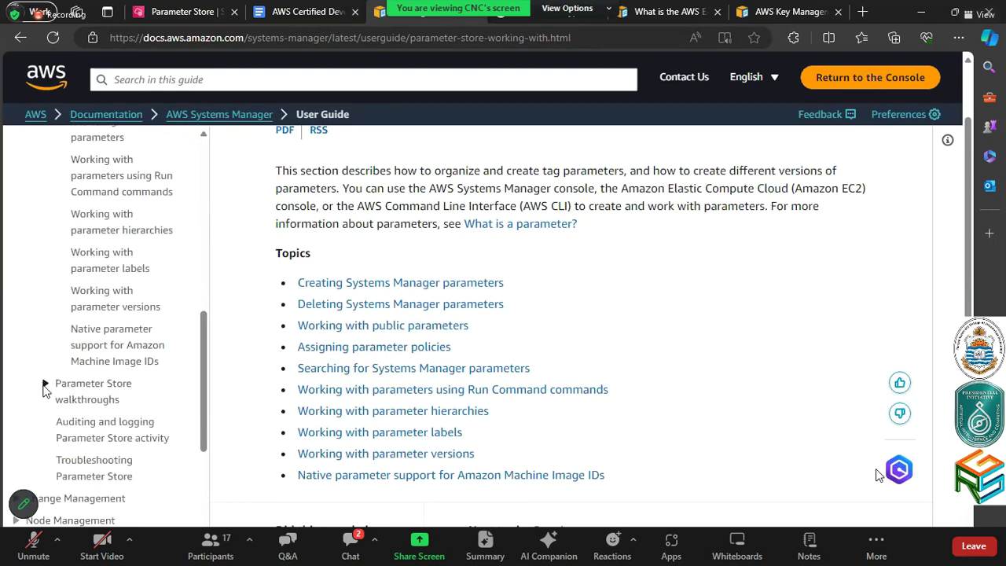
{"action": "left_click", "coordinate": [45, 385]}
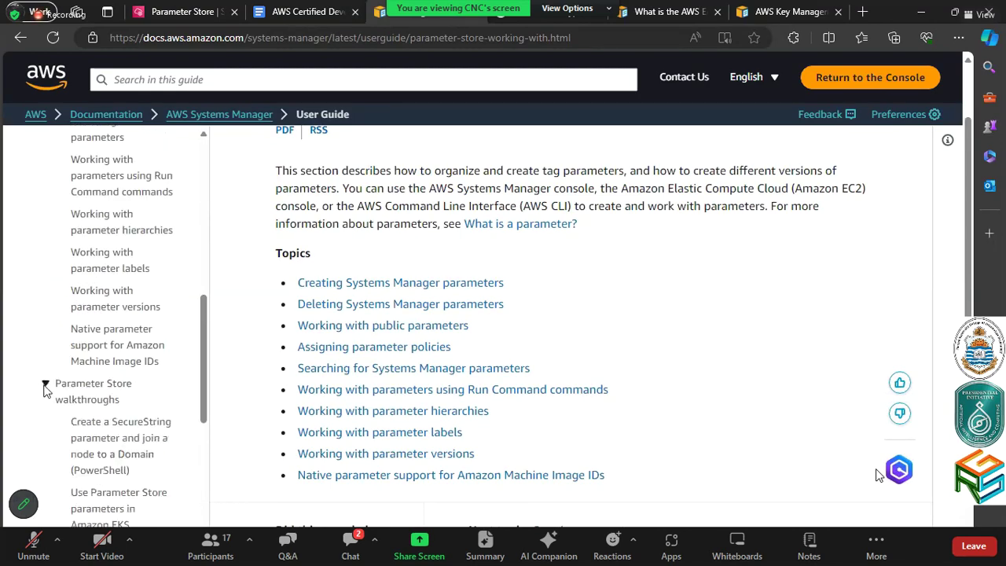
{"action": "scroll", "coordinate": [45, 385], "scroll_direction": "down", "scroll_amount": 2}
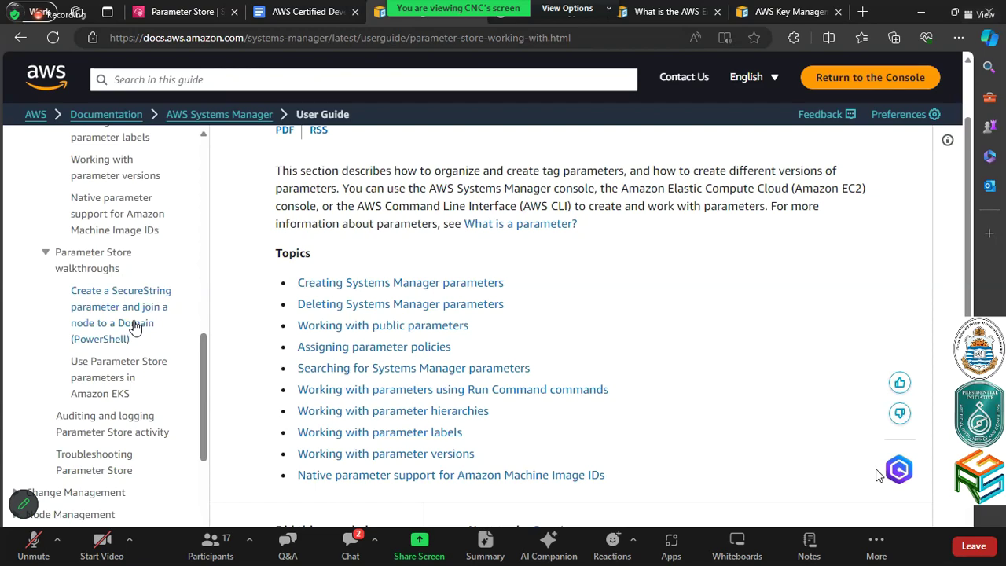
{"action": "left_click", "coordinate": [134, 327]}
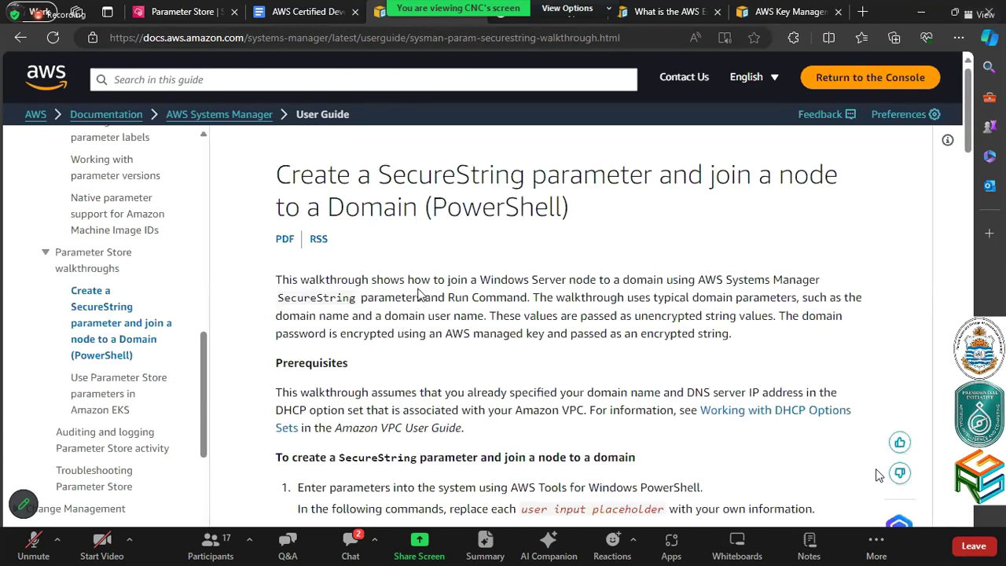
{"action": "scroll", "coordinate": [421, 293], "scroll_direction": "down", "scroll_amount": 3}
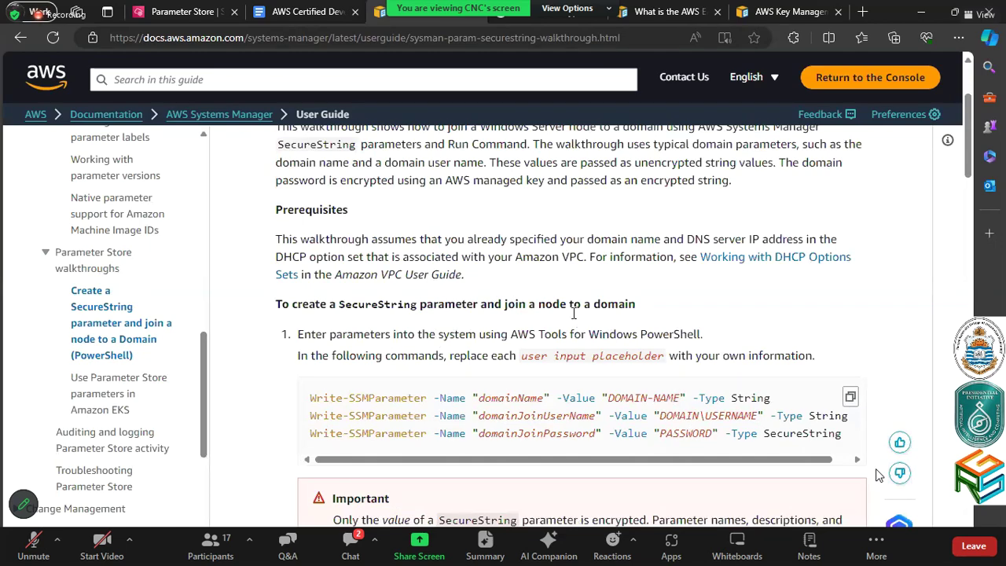
{"action": "scroll", "coordinate": [574, 313], "scroll_direction": "down", "scroll_amount": 7}
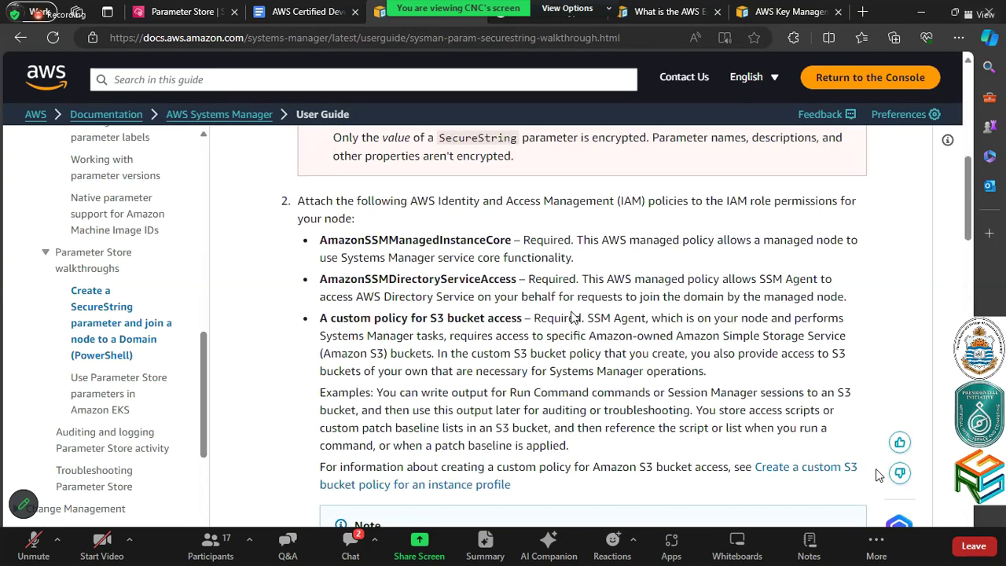
{"action": "scroll", "coordinate": [574, 317], "scroll_direction": "down", "scroll_amount": 3}
{"action": "scroll", "coordinate": [573, 317], "scroll_direction": "down", "scroll_amount": 3}
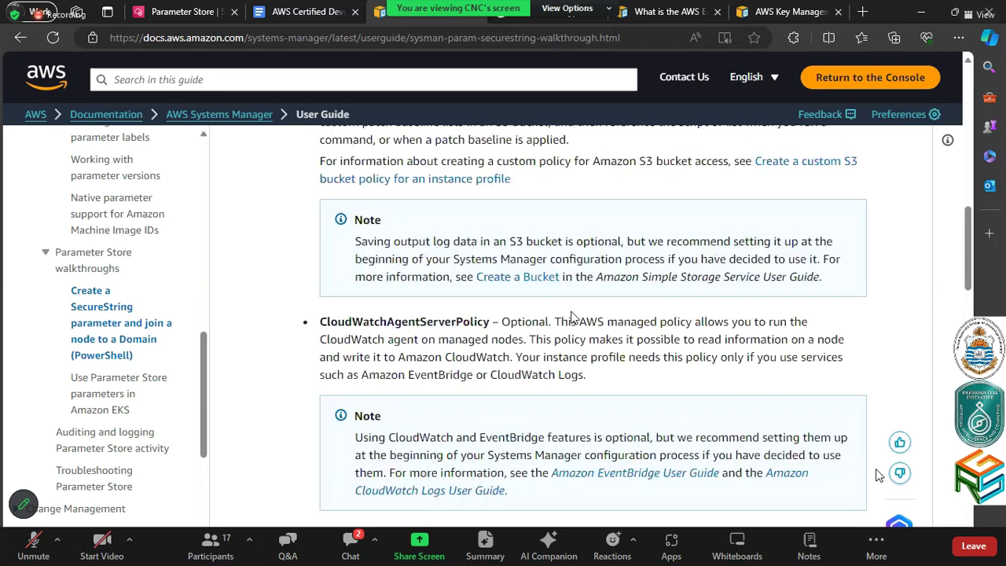
{"action": "scroll", "coordinate": [572, 317], "scroll_direction": "down", "scroll_amount": 6}
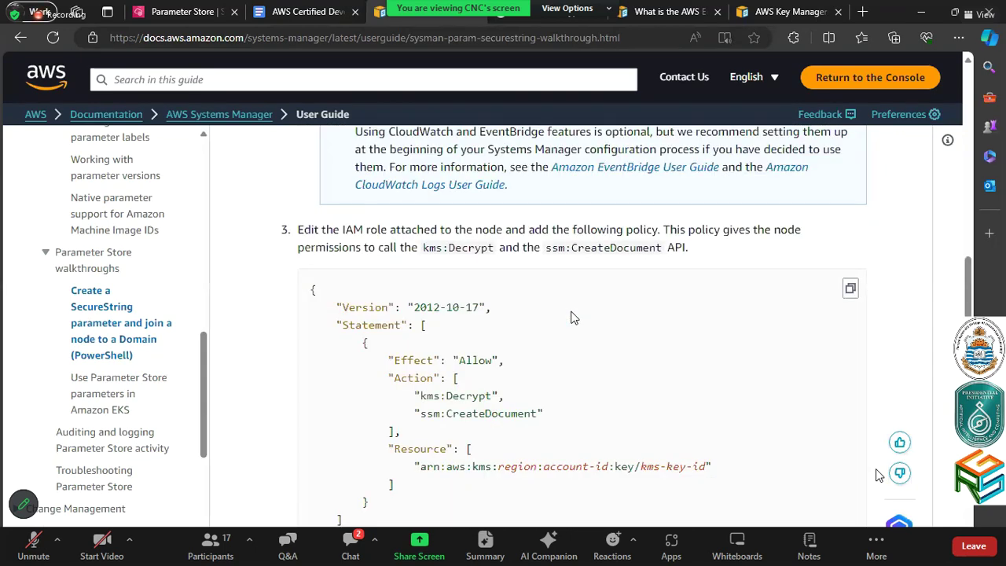
{"action": "scroll", "coordinate": [572, 314], "scroll_direction": "down", "scroll_amount": 2}
{"action": "scroll", "coordinate": [548, 277], "scroll_direction": "up", "scroll_amount": 10}
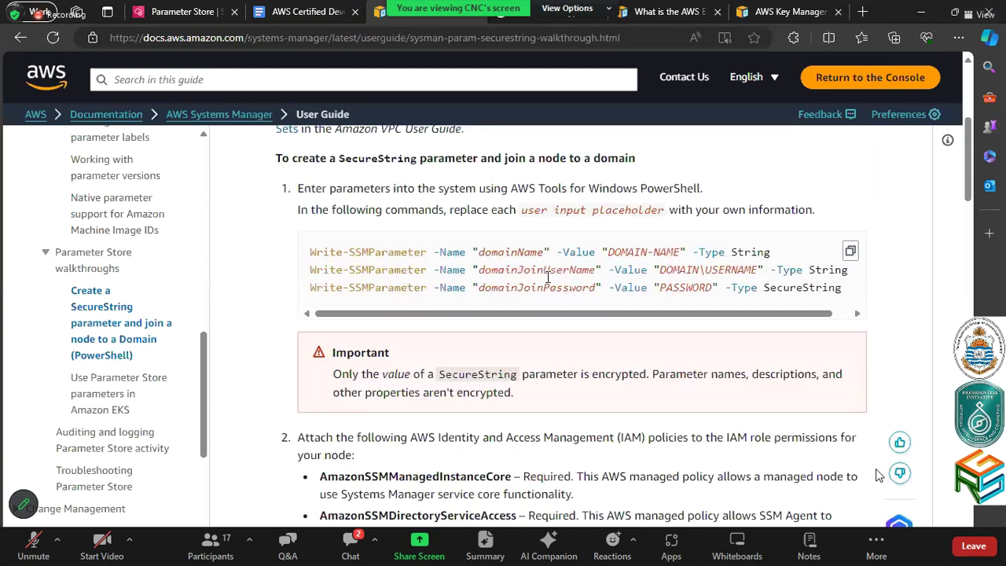
{"action": "scroll", "coordinate": [548, 277], "scroll_direction": "up", "scroll_amount": 8}
{"action": "scroll", "coordinate": [448, 340], "scroll_direction": "down", "scroll_amount": 6}
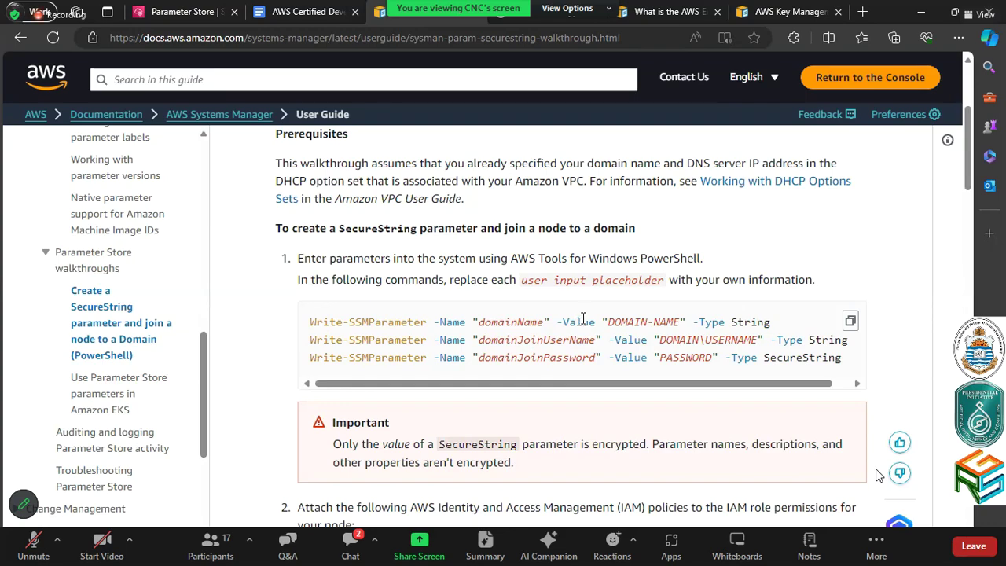
{"action": "scroll", "coordinate": [583, 317], "scroll_direction": "down", "scroll_amount": 1}
{"action": "scroll", "coordinate": [583, 317], "scroll_direction": "down", "scroll_amount": 2}
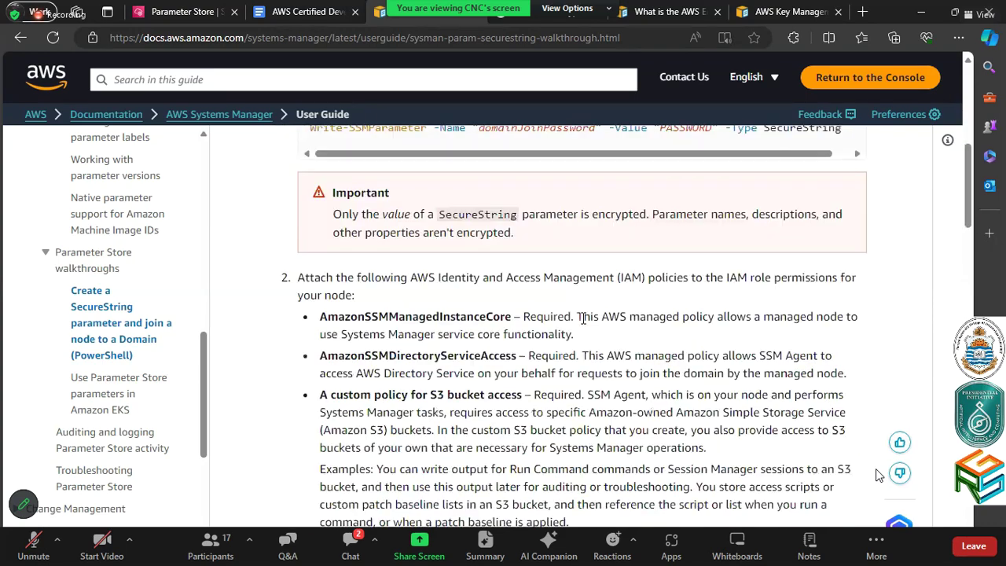
{"action": "scroll", "coordinate": [583, 317], "scroll_direction": "up", "scroll_amount": 1}
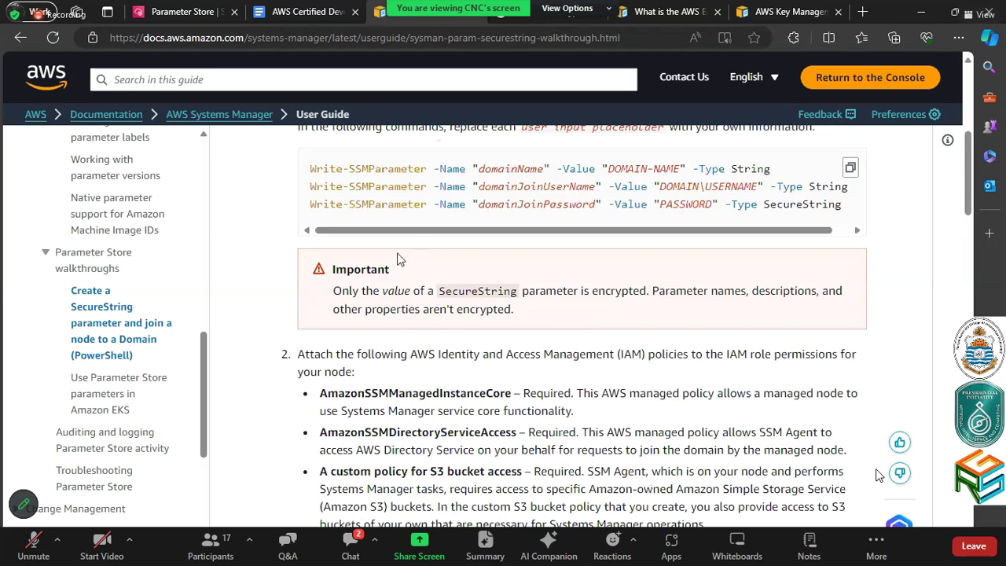
{"action": "scroll", "coordinate": [389, 244], "scroll_direction": "up", "scroll_amount": 1}
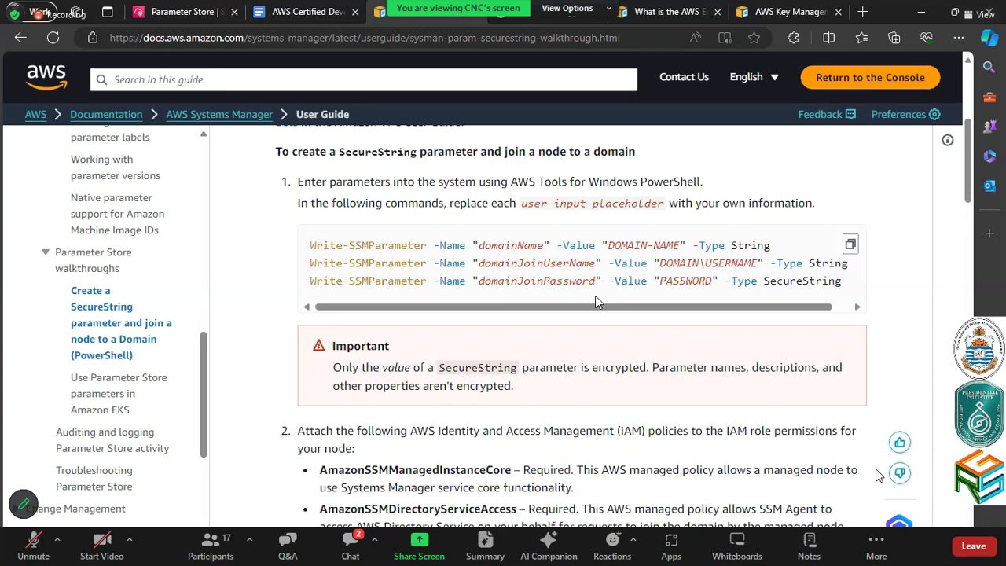
{"action": "scroll", "coordinate": [595, 296], "scroll_direction": "down", "scroll_amount": 7}
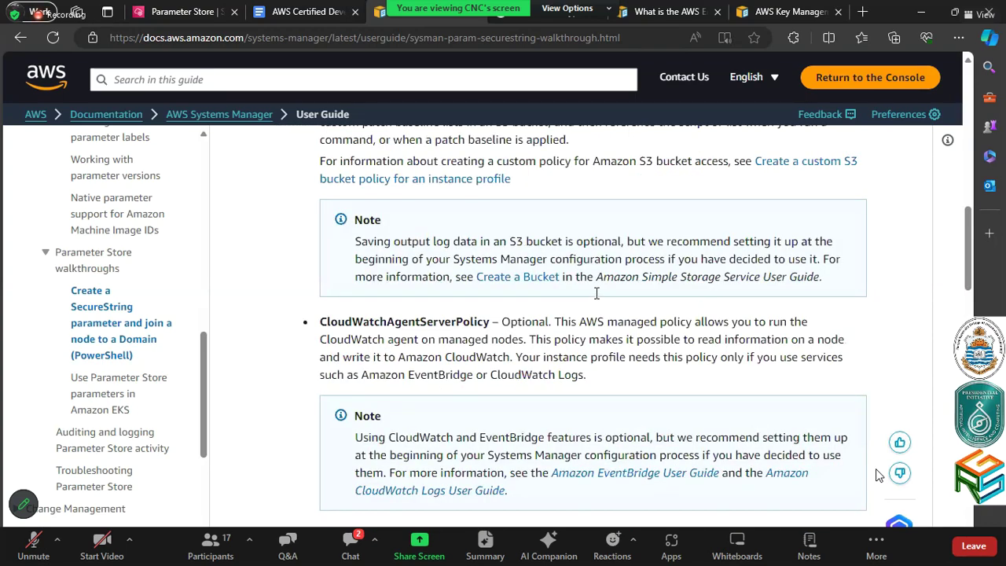
{"action": "scroll", "coordinate": [597, 292], "scroll_direction": "up", "scroll_amount": 5}
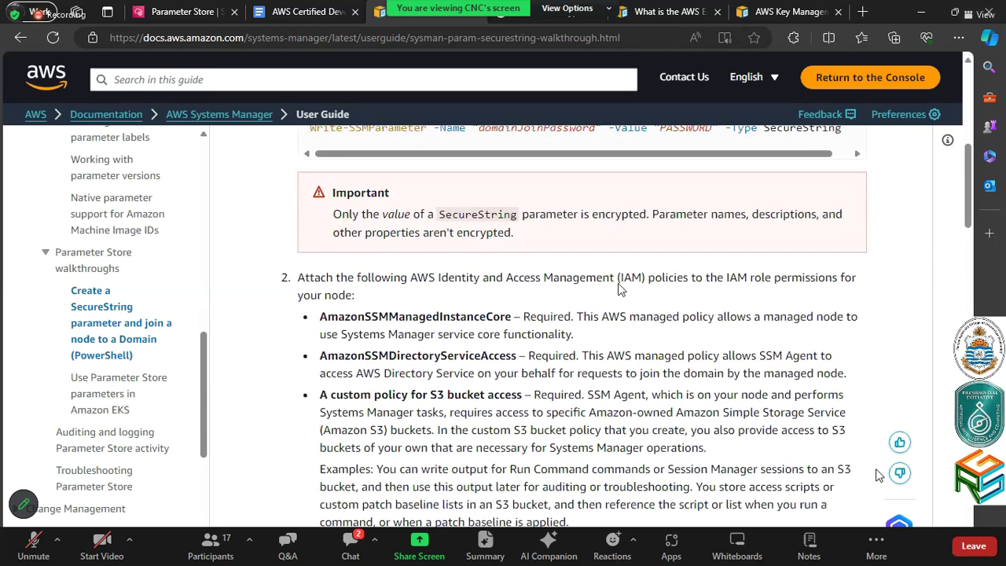
{"action": "scroll", "coordinate": [643, 297], "scroll_direction": "down", "scroll_amount": 1}
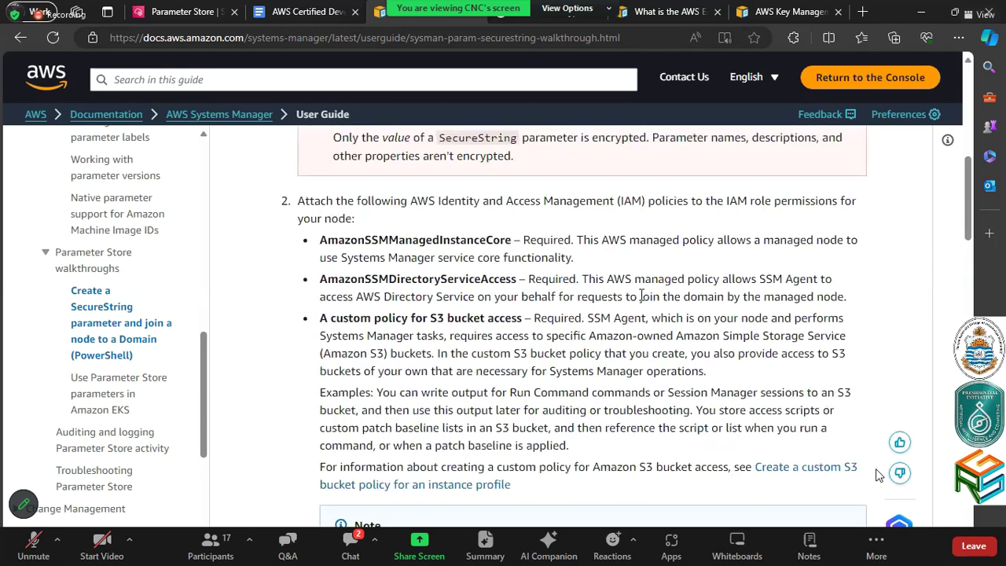
{"action": "scroll", "coordinate": [643, 297], "scroll_direction": "down", "scroll_amount": 5}
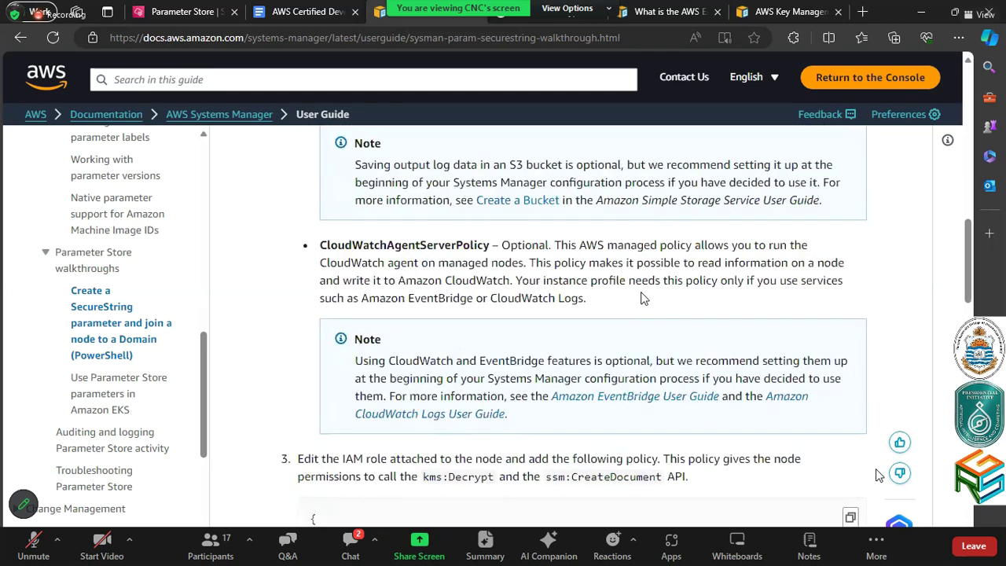
{"action": "scroll", "coordinate": [643, 297], "scroll_direction": "down", "scroll_amount": 2}
{"action": "scroll", "coordinate": [644, 299], "scroll_direction": "down", "scroll_amount": 1}
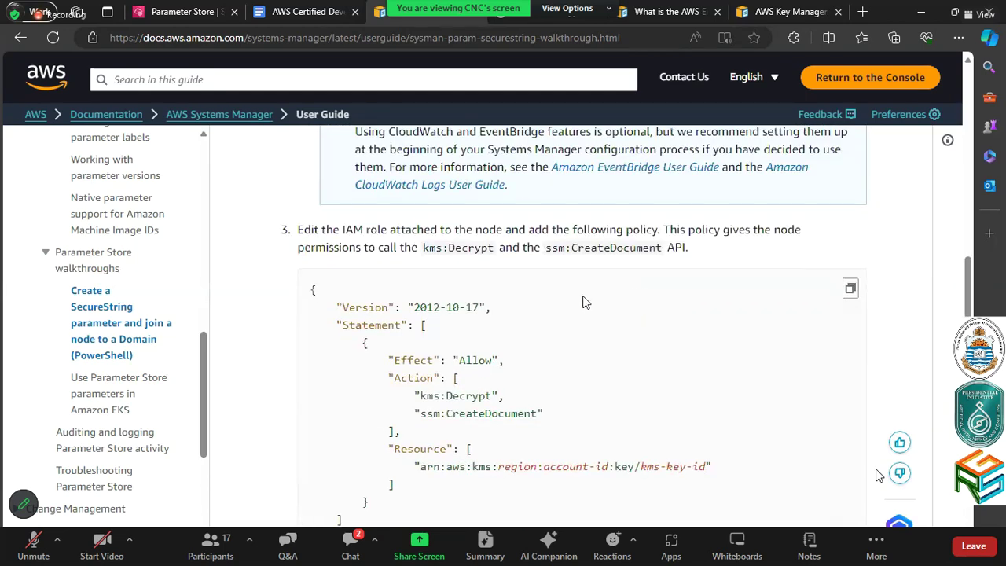
{"action": "scroll", "coordinate": [539, 371], "scroll_direction": "down", "scroll_amount": 2}
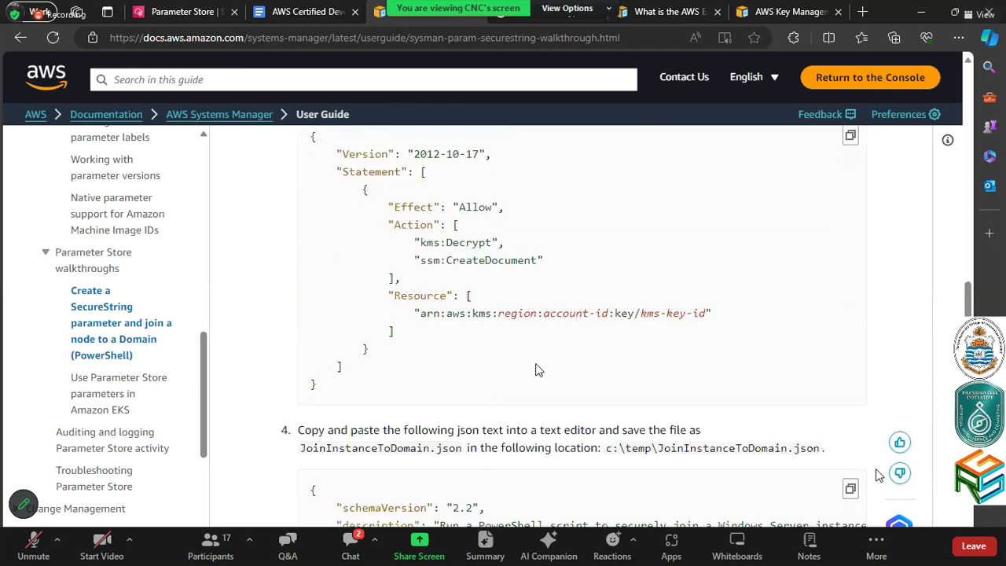
{"action": "scroll", "coordinate": [537, 370], "scroll_direction": "down", "scroll_amount": 1}
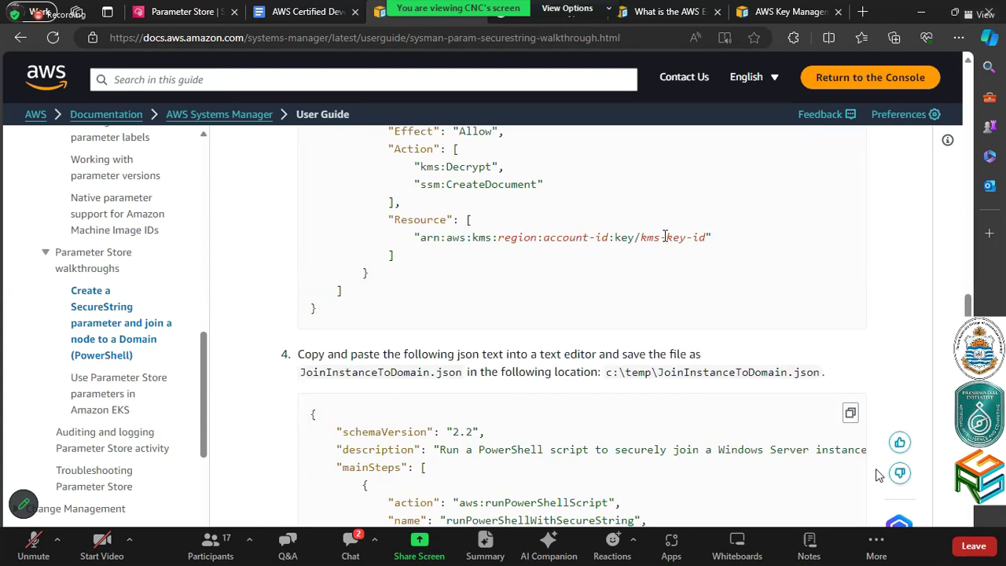
{"action": "scroll", "coordinate": [664, 236], "scroll_direction": "down", "scroll_amount": 4}
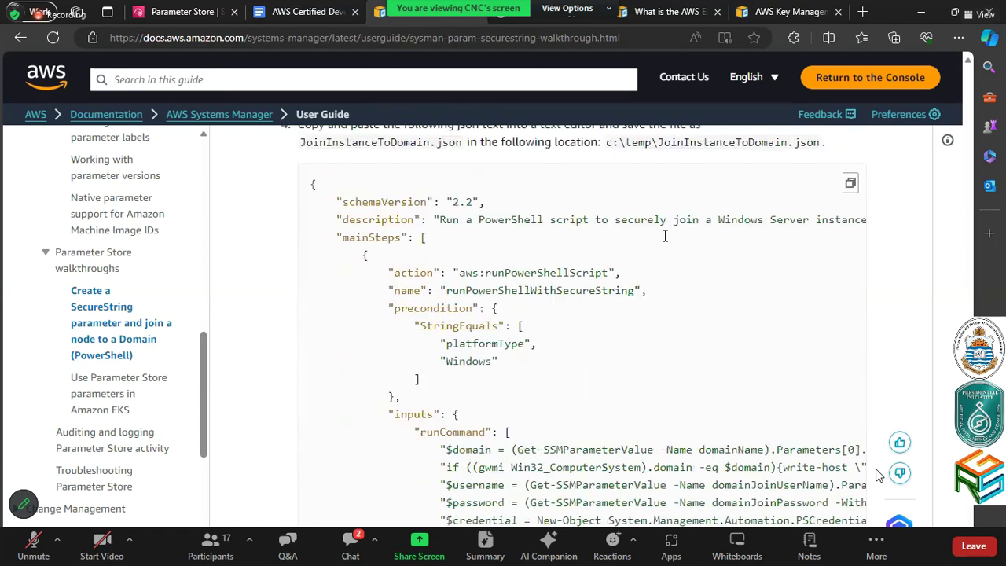
{"action": "scroll", "coordinate": [469, 241], "scroll_direction": "up", "scroll_amount": 1}
{"action": "scroll", "coordinate": [470, 240], "scroll_direction": "up", "scroll_amount": 1}
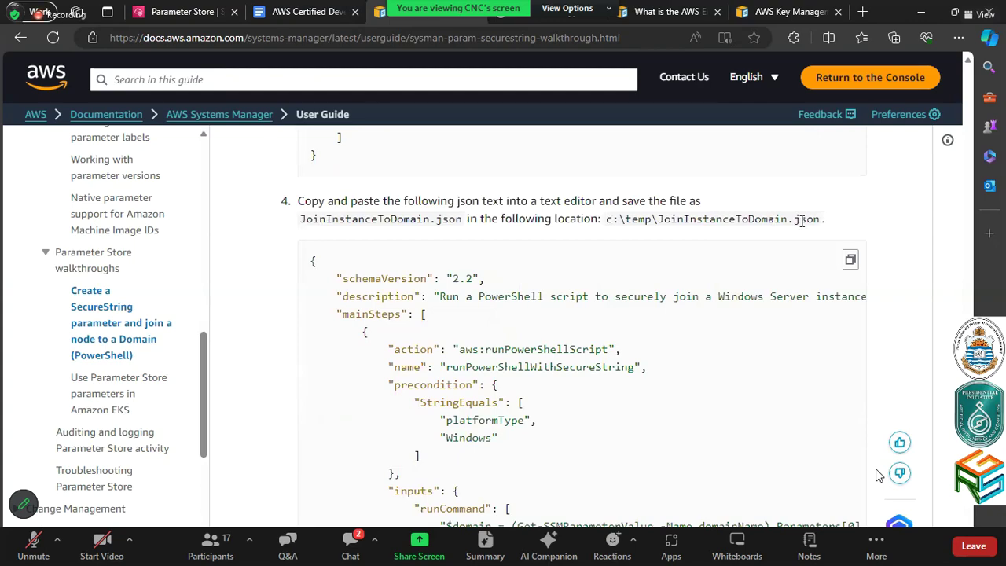
{"action": "scroll", "coordinate": [778, 223], "scroll_direction": "down", "scroll_amount": 4}
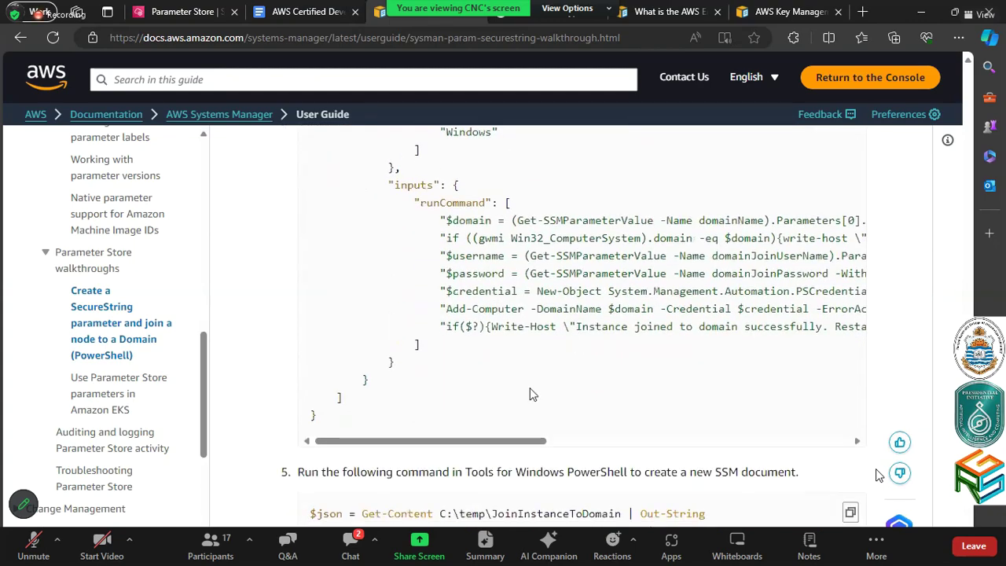
{"action": "scroll", "coordinate": [506, 330], "scroll_direction": "up", "scroll_amount": 2}
{"action": "scroll", "coordinate": [507, 299], "scroll_direction": "up", "scroll_amount": 2}
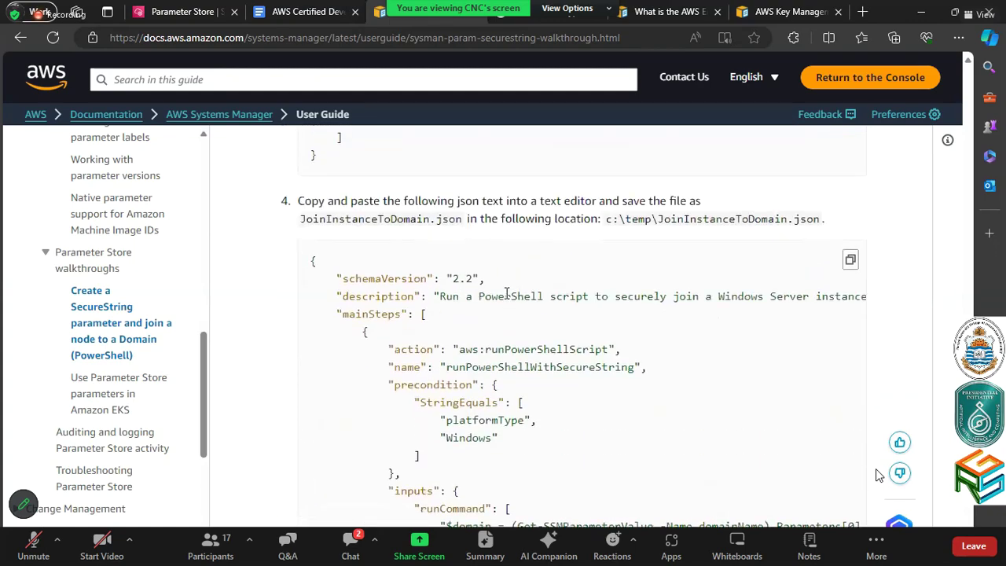
{"action": "scroll", "coordinate": [507, 293], "scroll_direction": "down", "scroll_amount": 3}
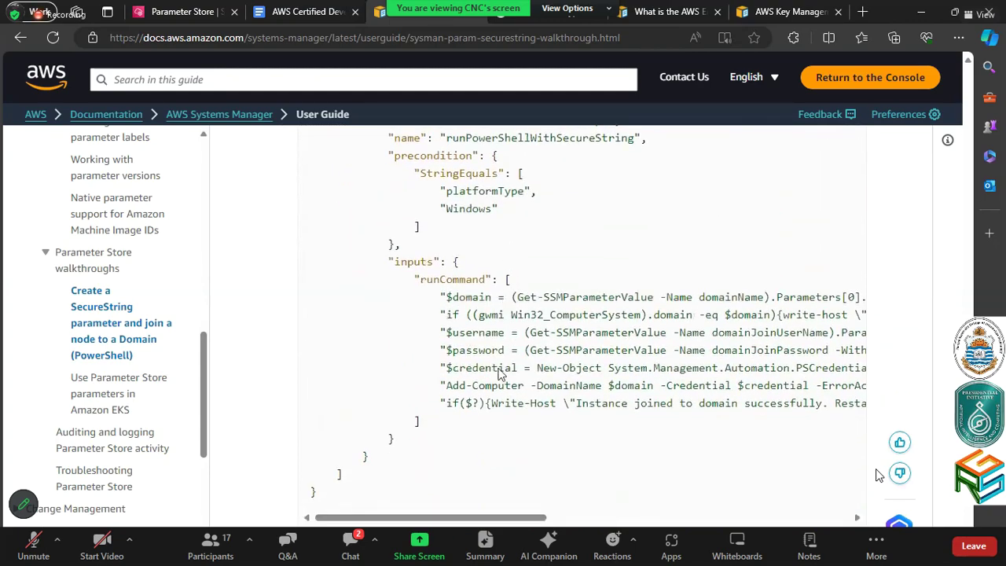
Select domainJoinPassword in the domain-join script, then return to the Parameter Store console
{"action": "left_click_drag", "start_coordinate": [455, 516], "coordinate": [512, 519]}
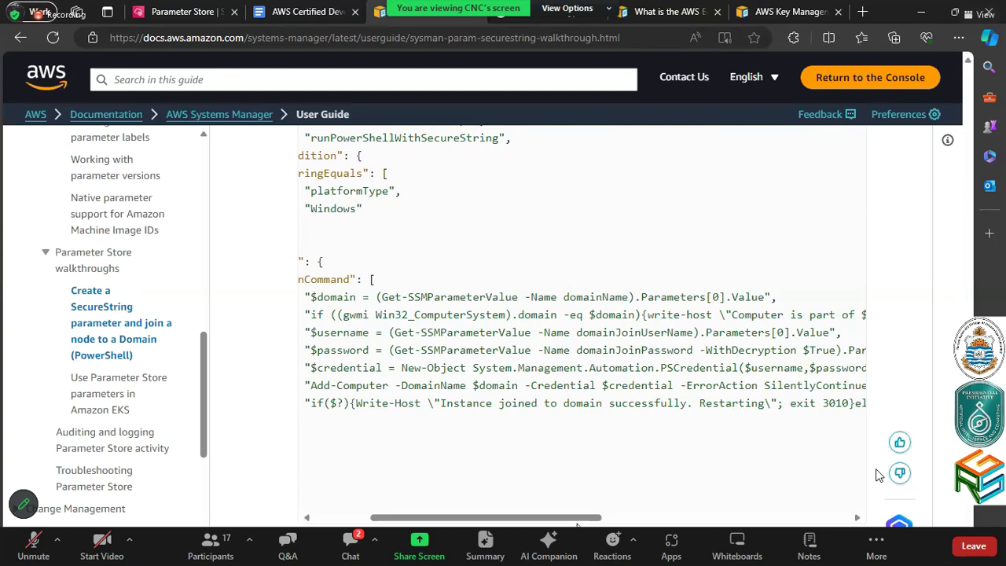
{"action": "left_click_drag", "start_coordinate": [597, 520], "coordinate": [626, 521]}
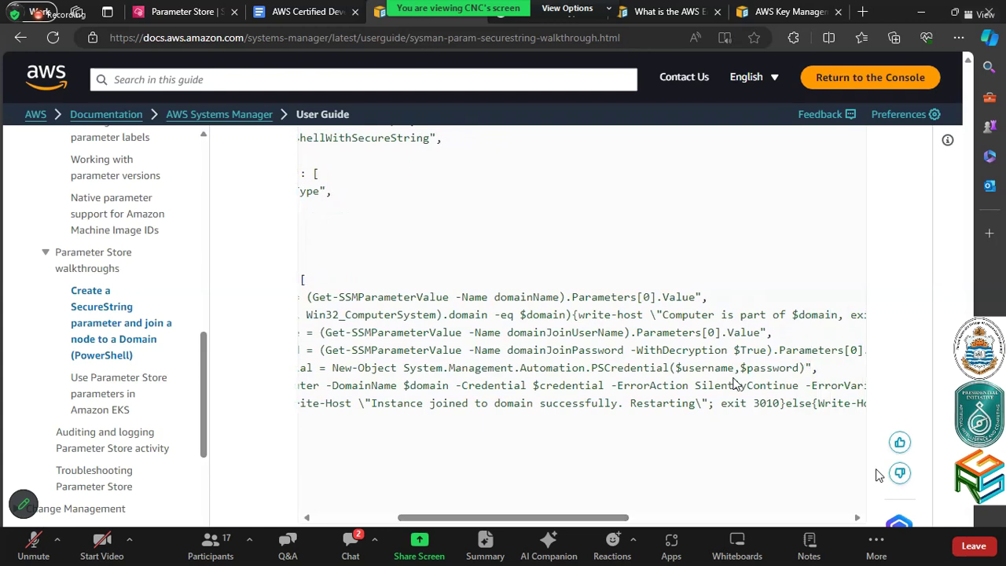
{"action": "double_click", "coordinate": [541, 351]}
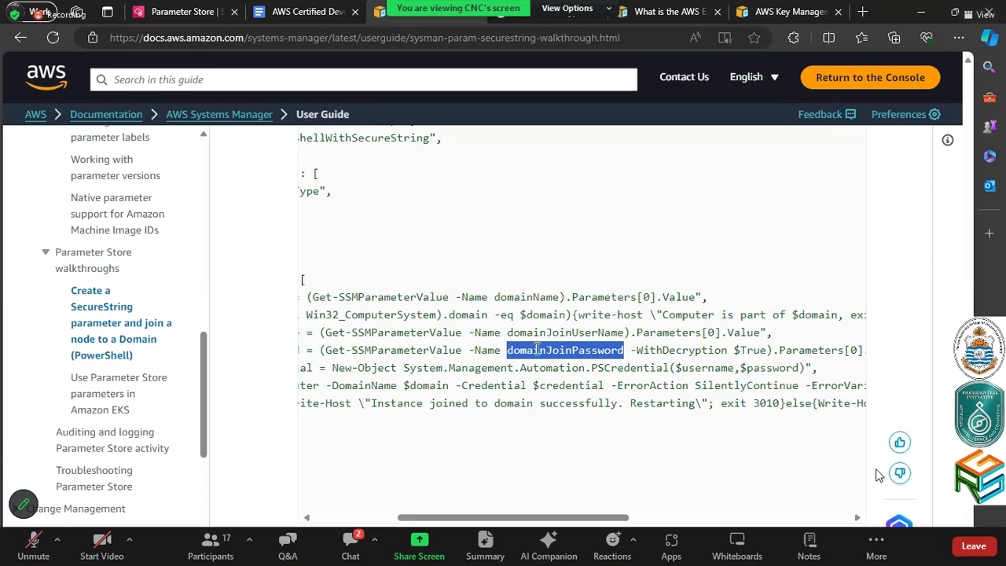
{"action": "left_click", "coordinate": [537, 349]}
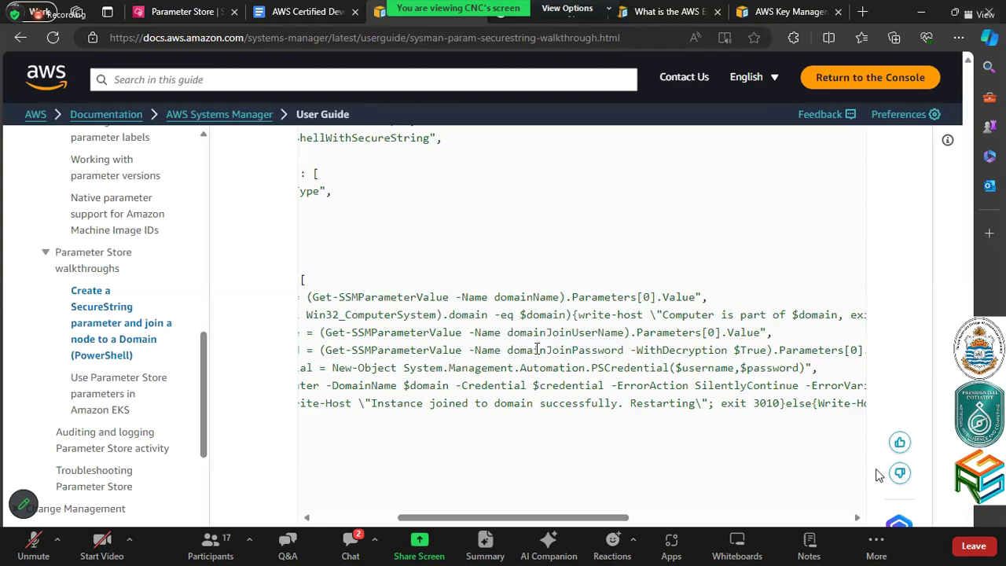
{"action": "double_click", "coordinate": [536, 350]}
{"action": "left_click", "coordinate": [146, 22]}
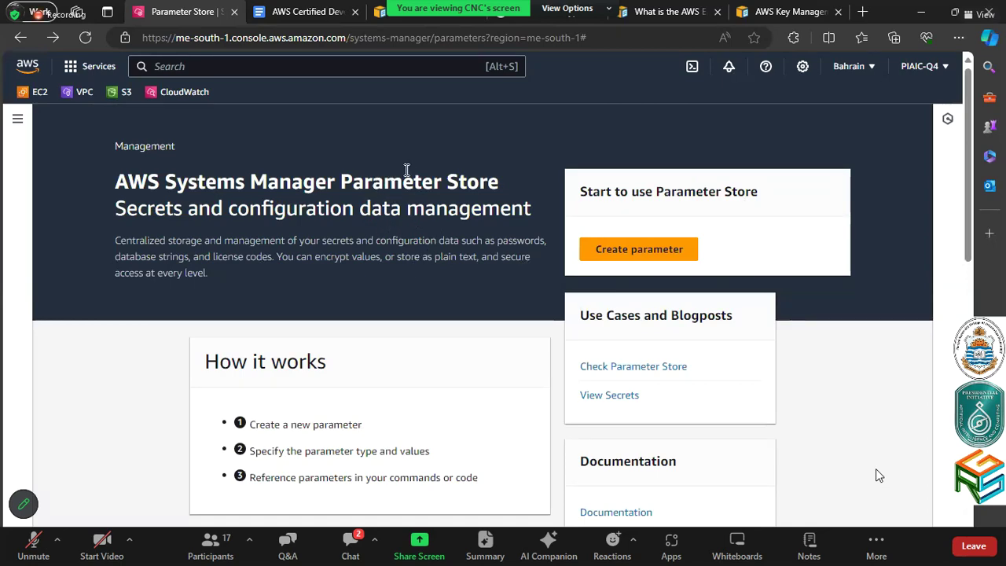
Open the AWS STS documentation link under item 11.4 of the Developer syllabus
{"action": "left_click", "coordinate": [328, 8]}
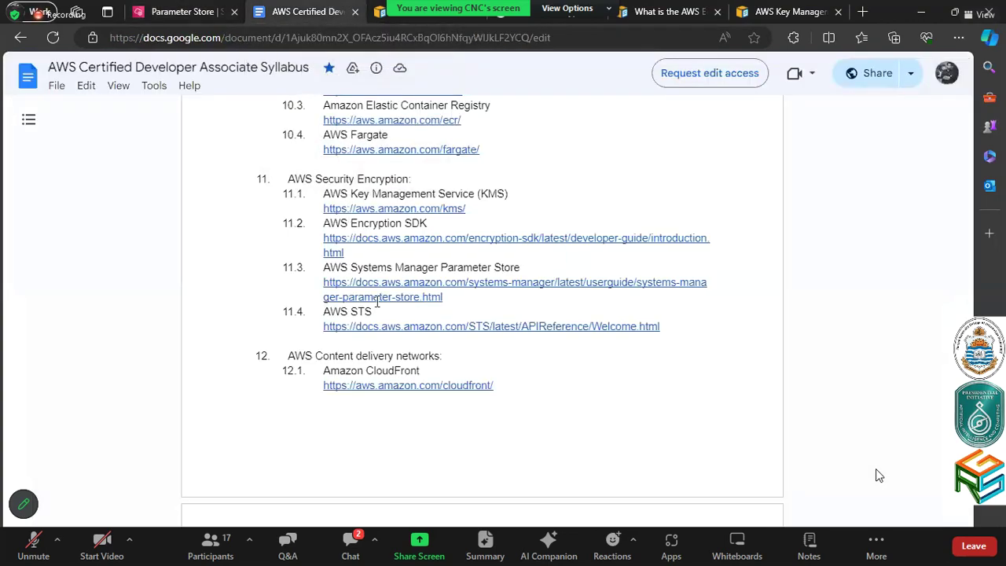
{"action": "left_click", "coordinate": [396, 350]}
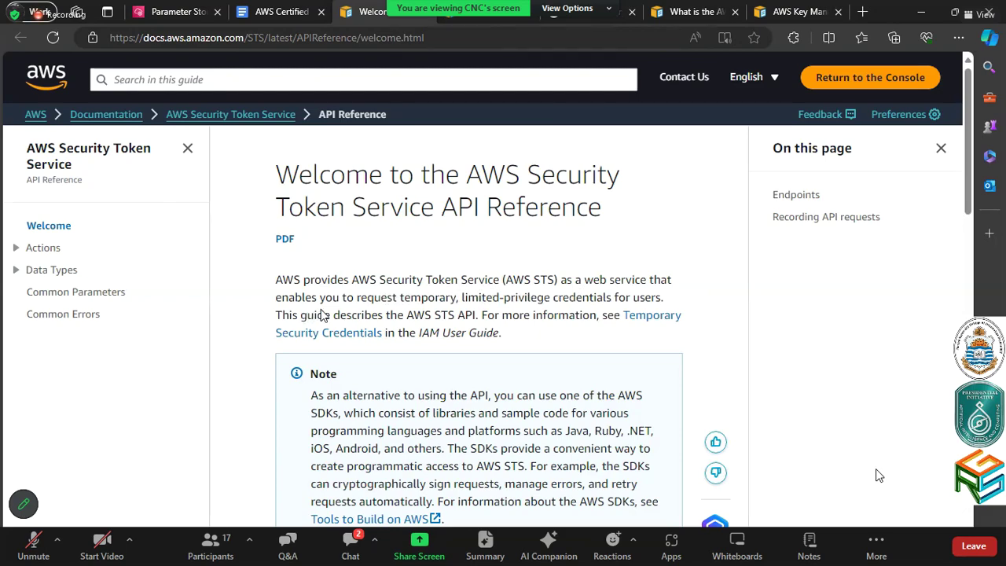
{"action": "scroll", "coordinate": [566, 289], "scroll_direction": "down", "scroll_amount": 4}
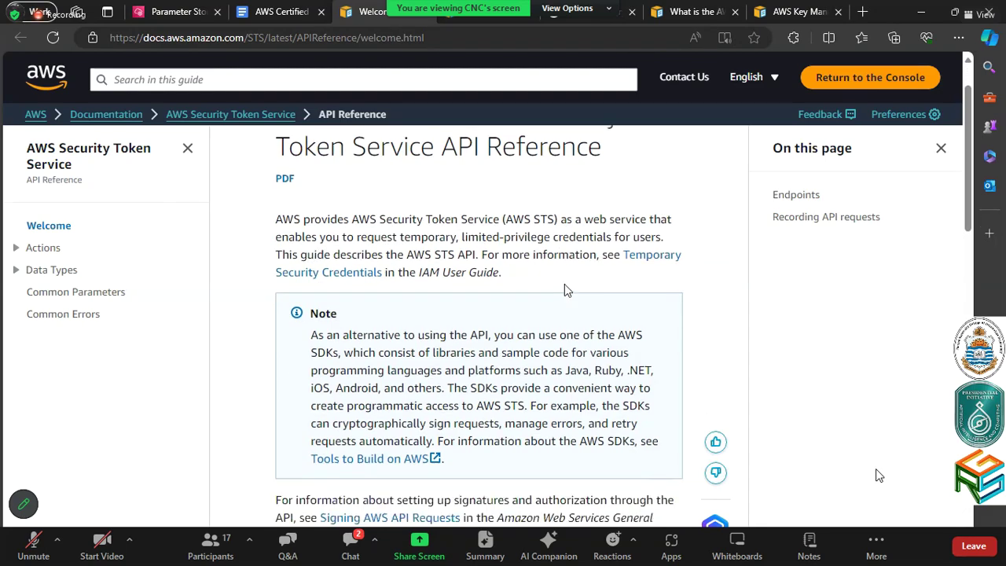
{"action": "scroll", "coordinate": [566, 290], "scroll_direction": "down", "scroll_amount": 1}
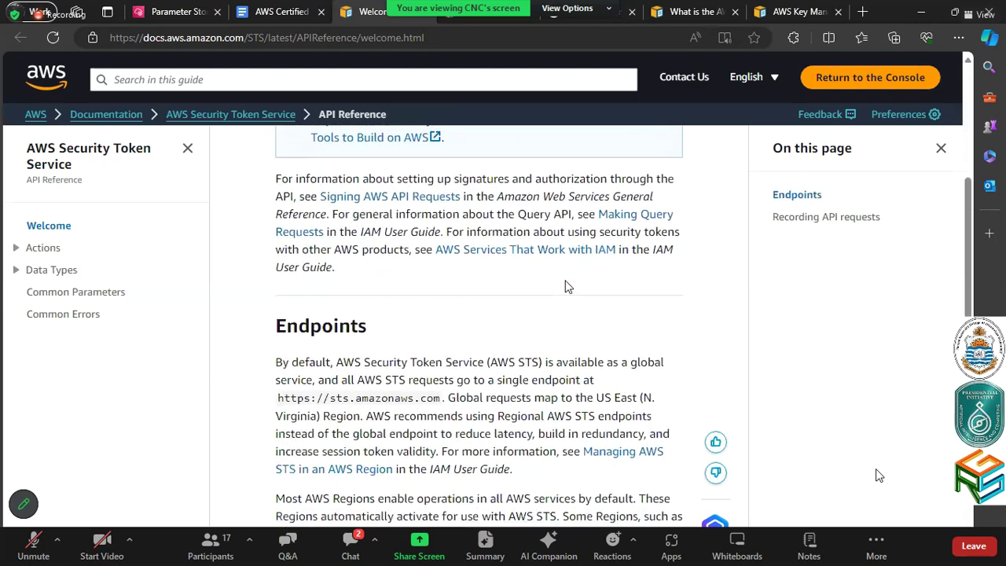
{"action": "scroll", "coordinate": [567, 280], "scroll_direction": "down", "scroll_amount": 1}
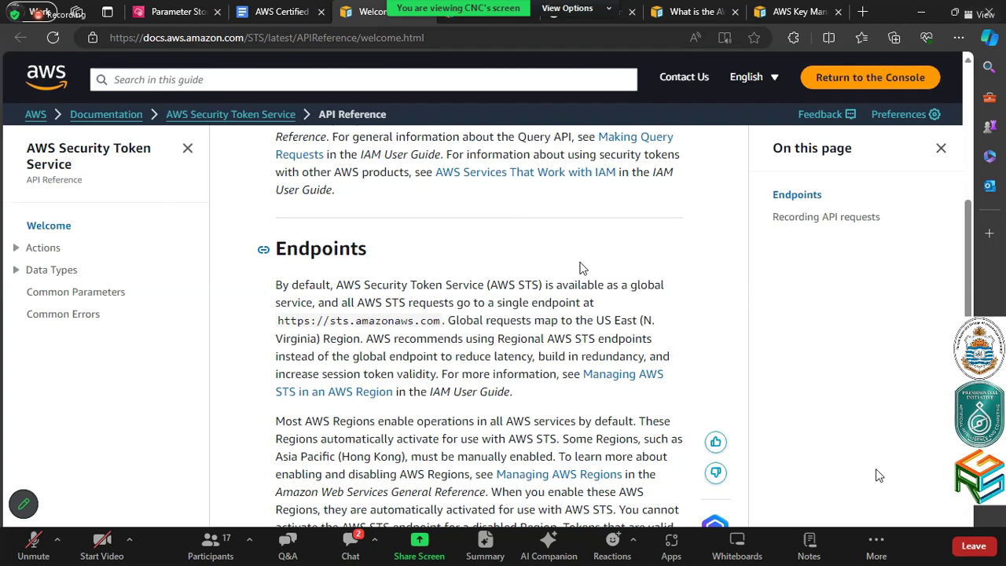
{"action": "left_click", "coordinate": [186, 9]}
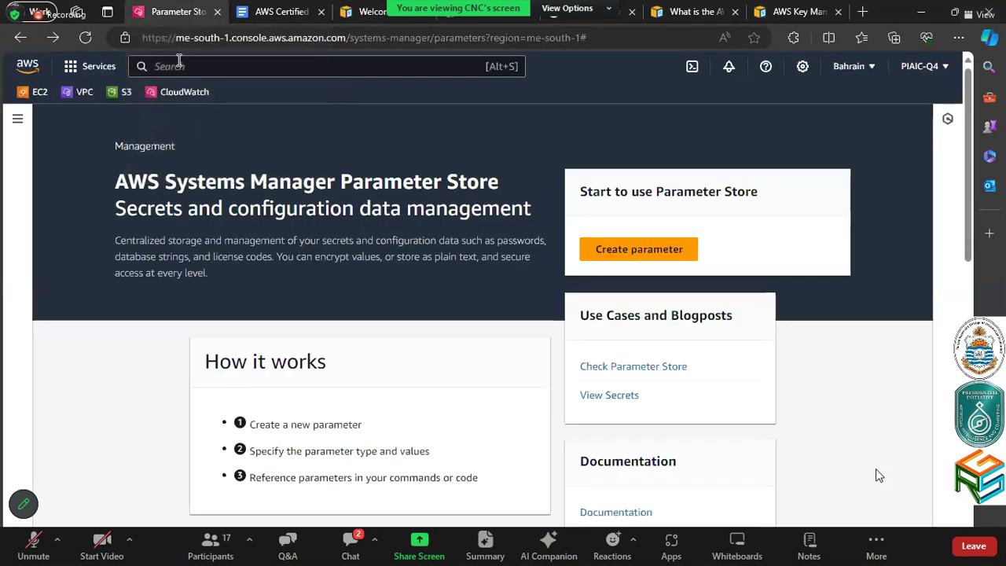
{"action": "left_click", "coordinate": [179, 65]}
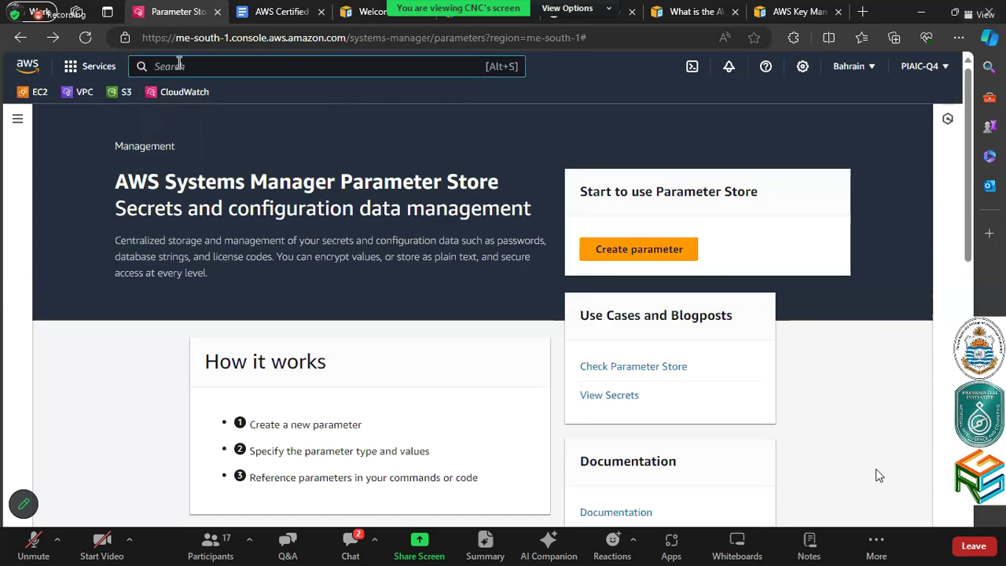
{"action": "type", "text": "sts"}
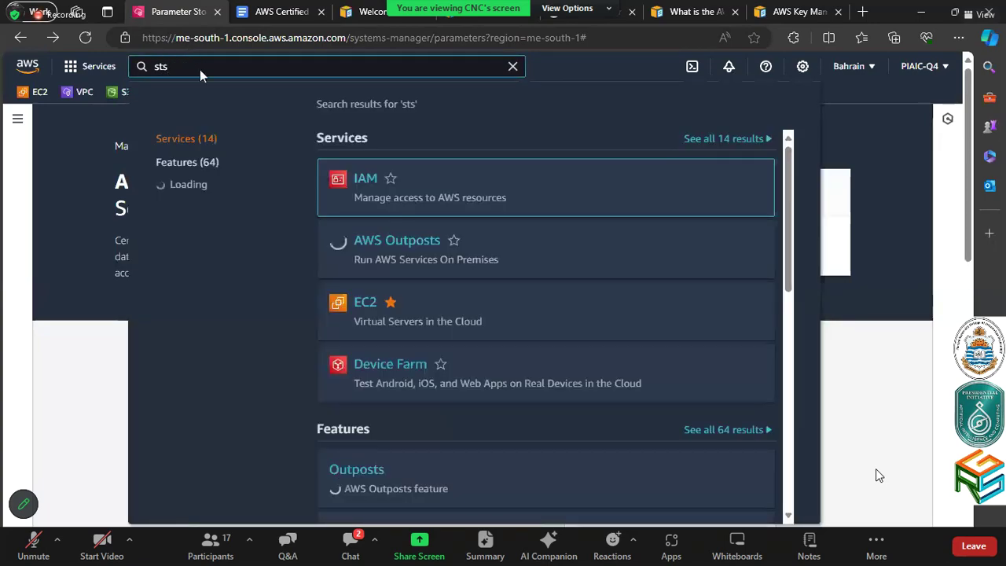
{"action": "scroll", "coordinate": [385, 240], "scroll_direction": "down", "scroll_amount": 1}
{"action": "scroll", "coordinate": [385, 239], "scroll_direction": "down", "scroll_amount": 2}
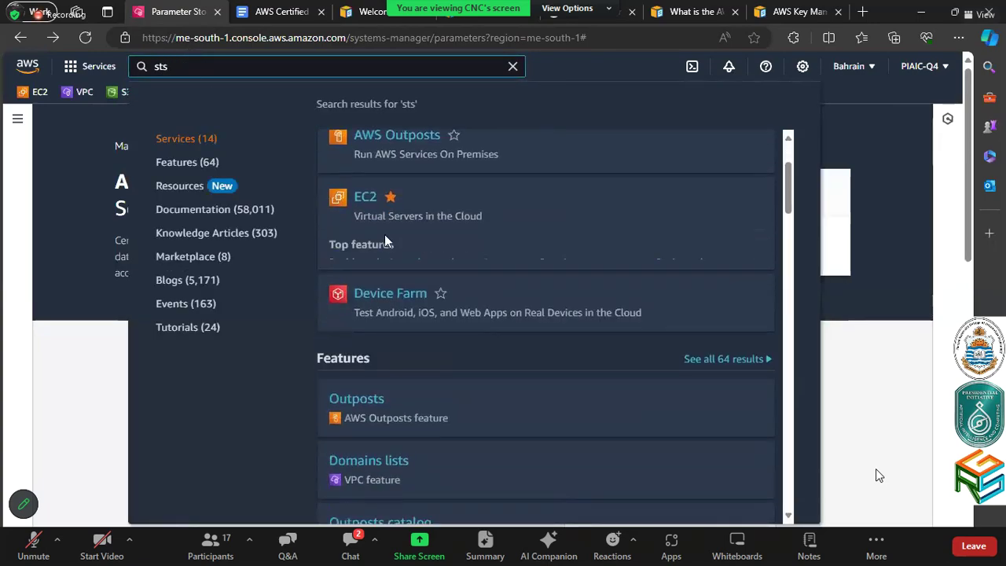
{"action": "type", "text": "t"}
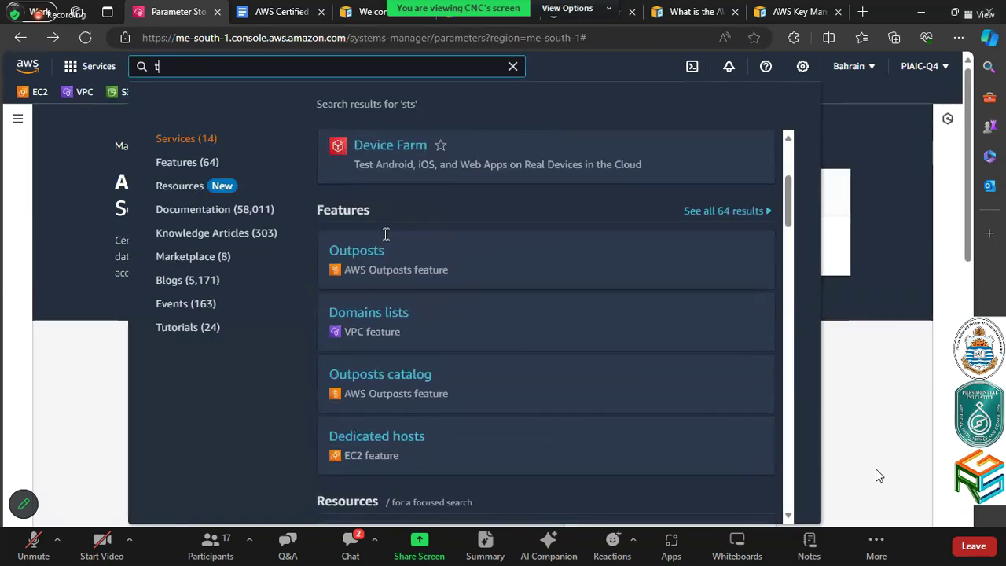
{"action": "type", "text": "oken"}
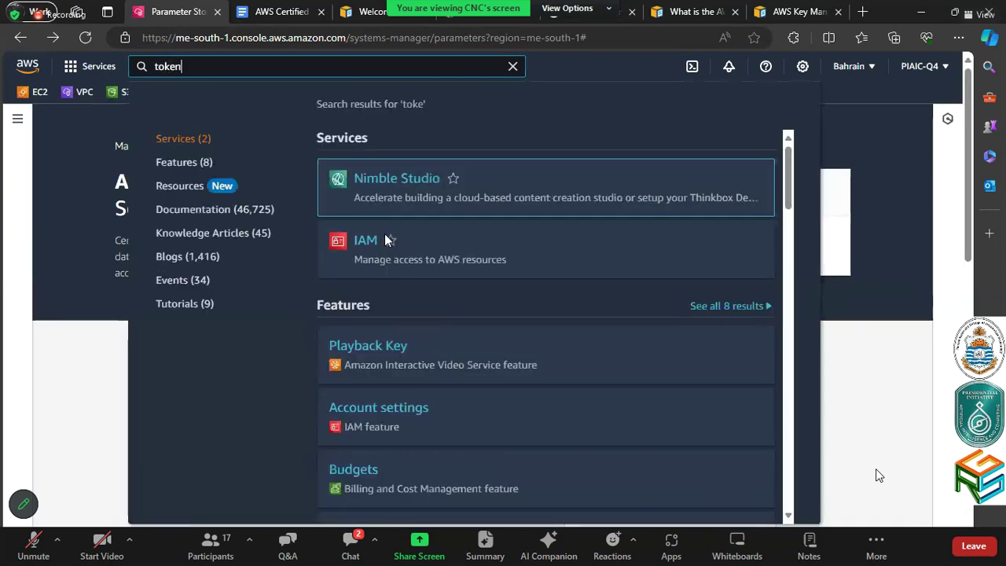
{"action": "key", "text": "ctrl+a"}
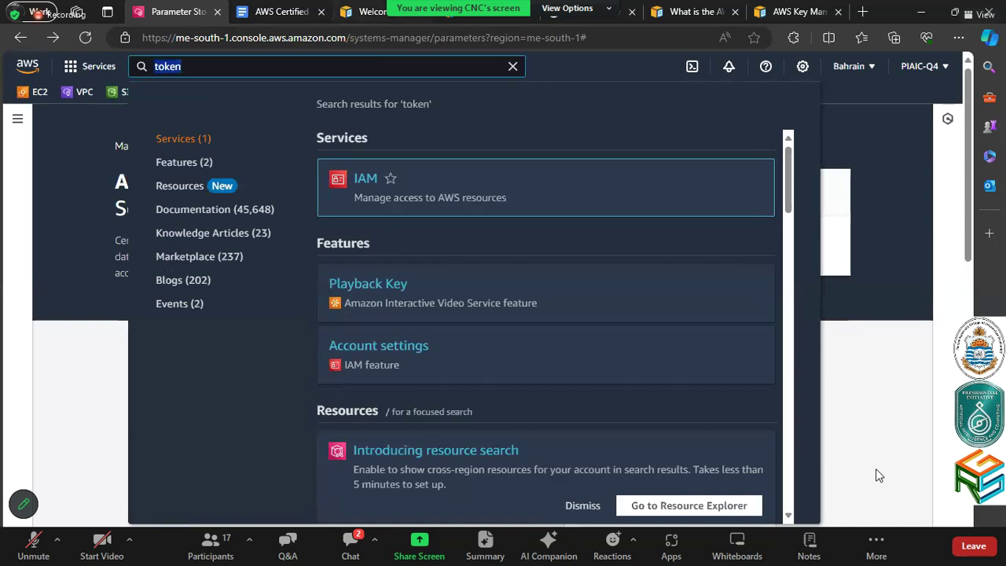
{"action": "left_click", "coordinate": [382, 10]}
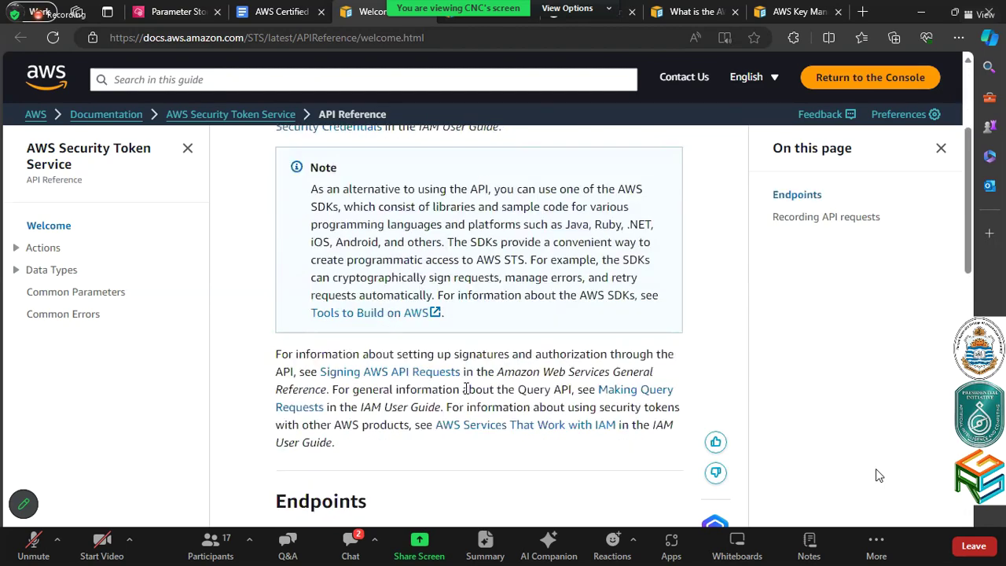
Scroll back up the STS API Reference, then return to the Parameter Store console
{"action": "scroll", "coordinate": [466, 375], "scroll_direction": "up", "scroll_amount": 2}
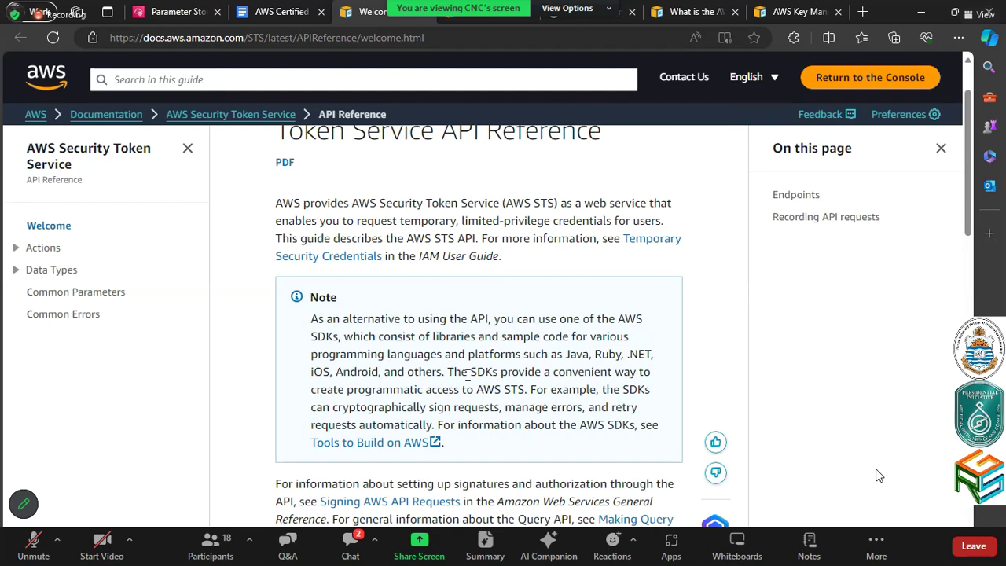
{"action": "left_click", "coordinate": [207, 6]}
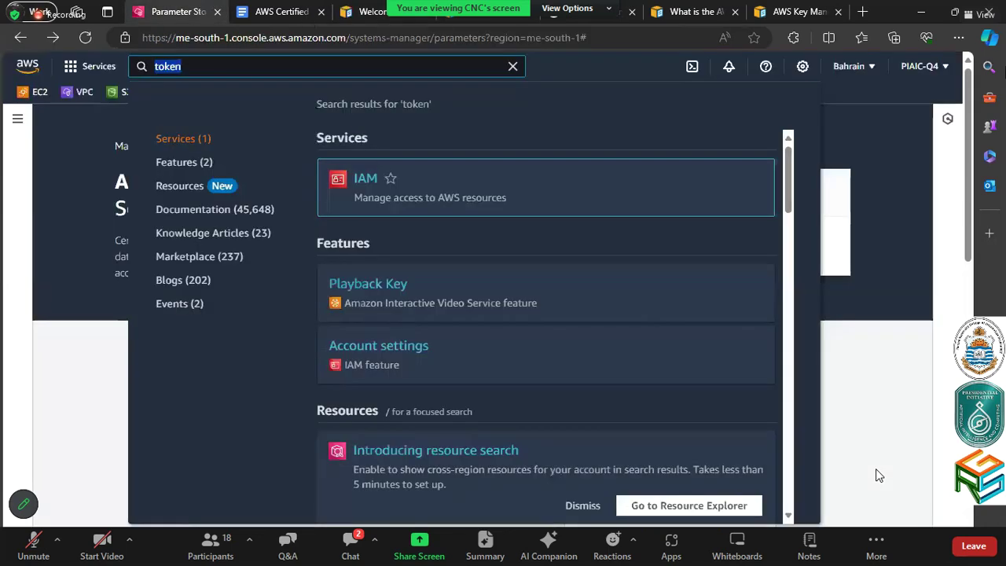
View the PIAIC-Q4 account's Security credentials page, then return to the syllabus document
{"action": "left_click", "coordinate": [925, 79]}
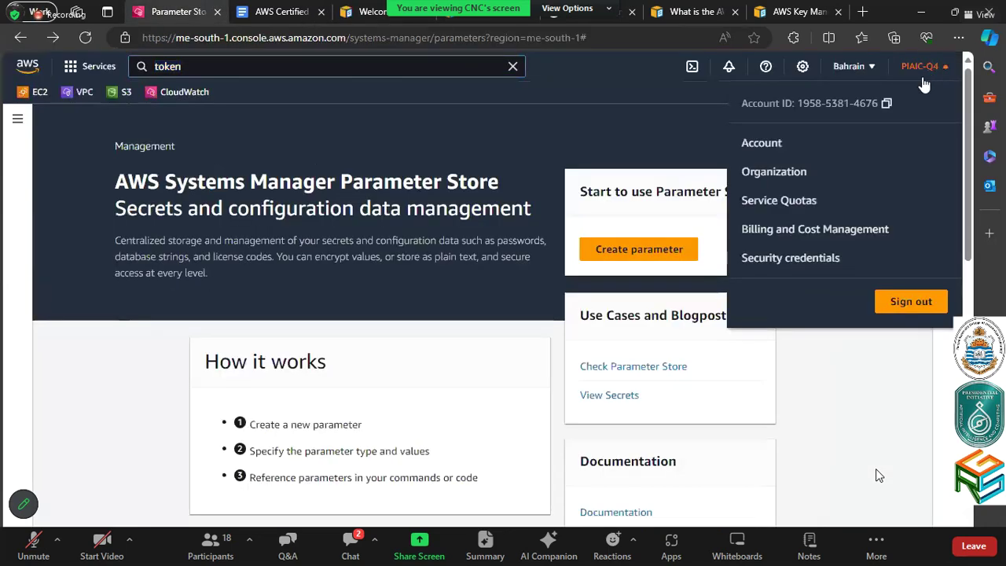
{"action": "left_click", "coordinate": [782, 257]}
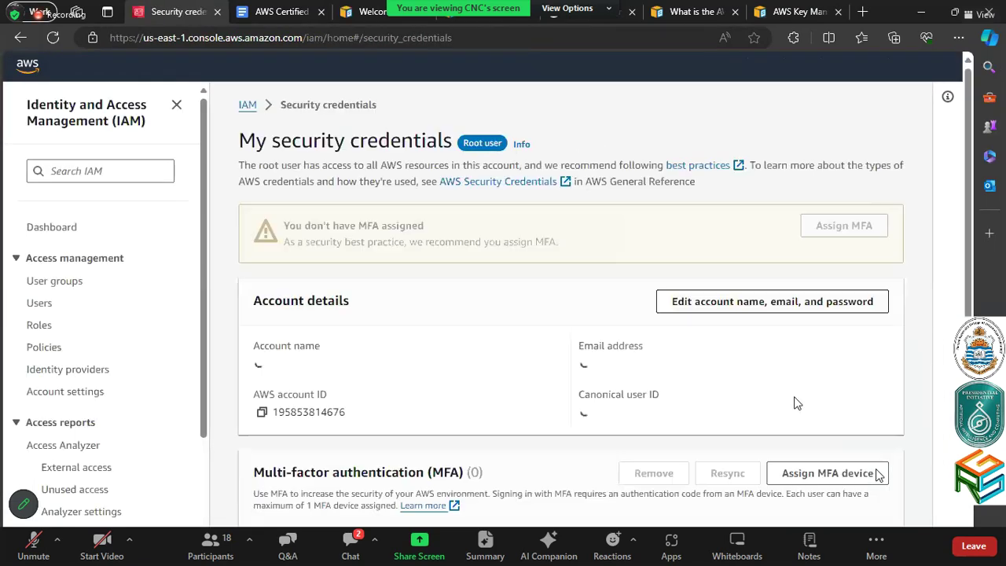
{"action": "scroll", "coordinate": [568, 453], "scroll_direction": "down", "scroll_amount": 3}
{"action": "scroll", "coordinate": [568, 453], "scroll_direction": "down", "scroll_amount": 6}
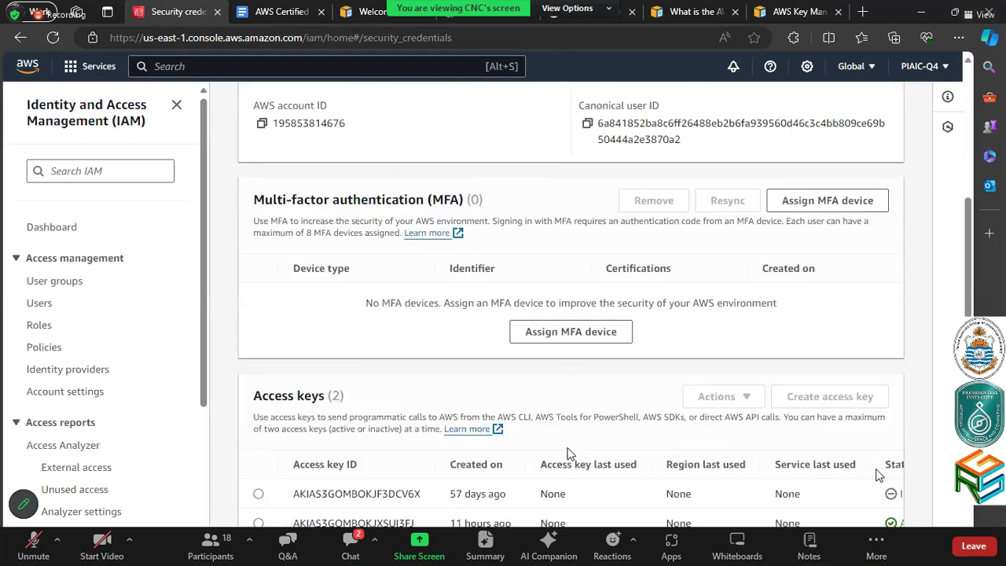
{"action": "scroll", "coordinate": [568, 453], "scroll_direction": "up", "scroll_amount": 9}
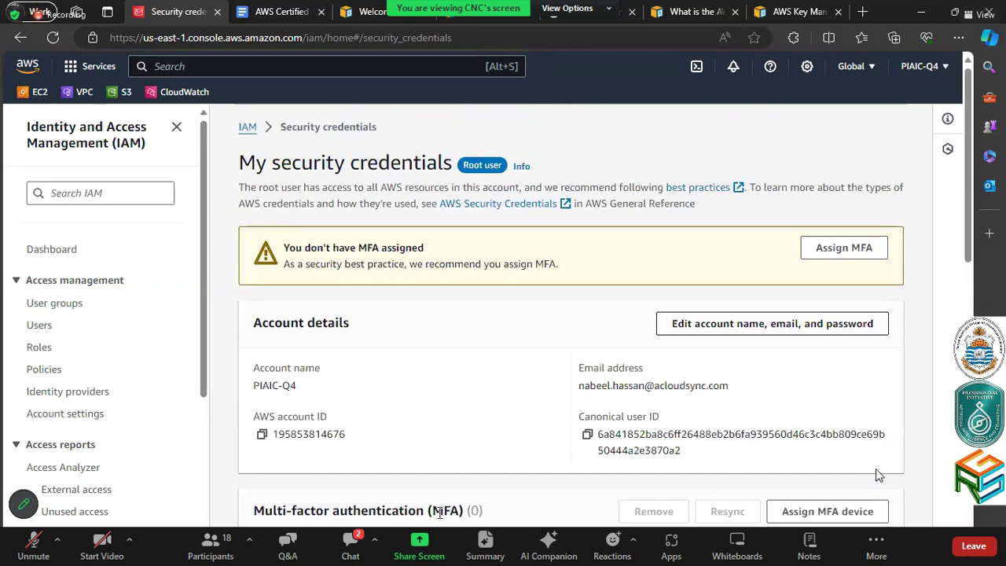
{"action": "left_click", "coordinate": [314, 9]}
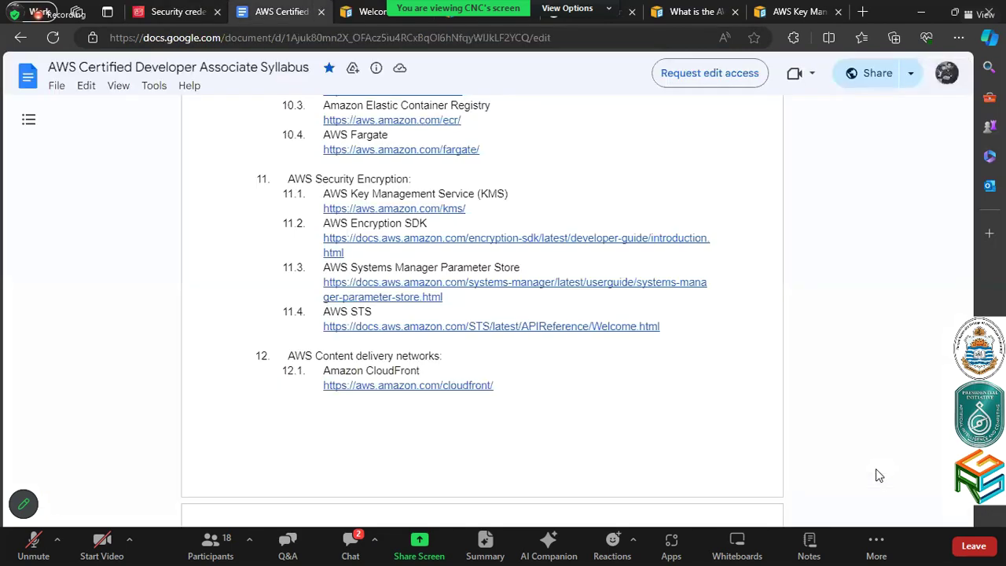
Read the STS Endpoints and Recording API requests sections, then return to Security credentials
{"action": "left_click", "coordinate": [371, 11]}
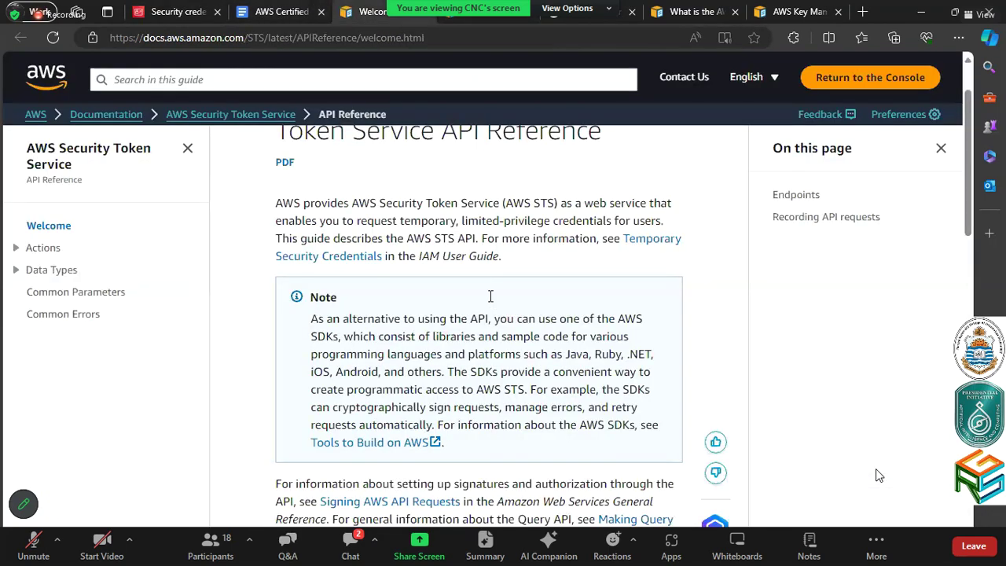
{"action": "scroll", "coordinate": [489, 303], "scroll_direction": "down", "scroll_amount": 2}
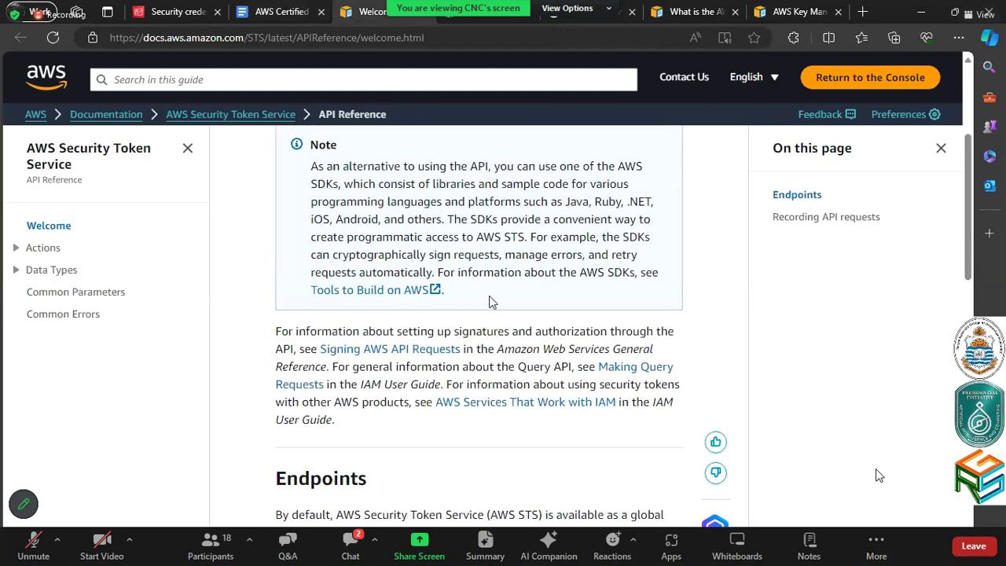
{"action": "scroll", "coordinate": [489, 302], "scroll_direction": "down", "scroll_amount": 3}
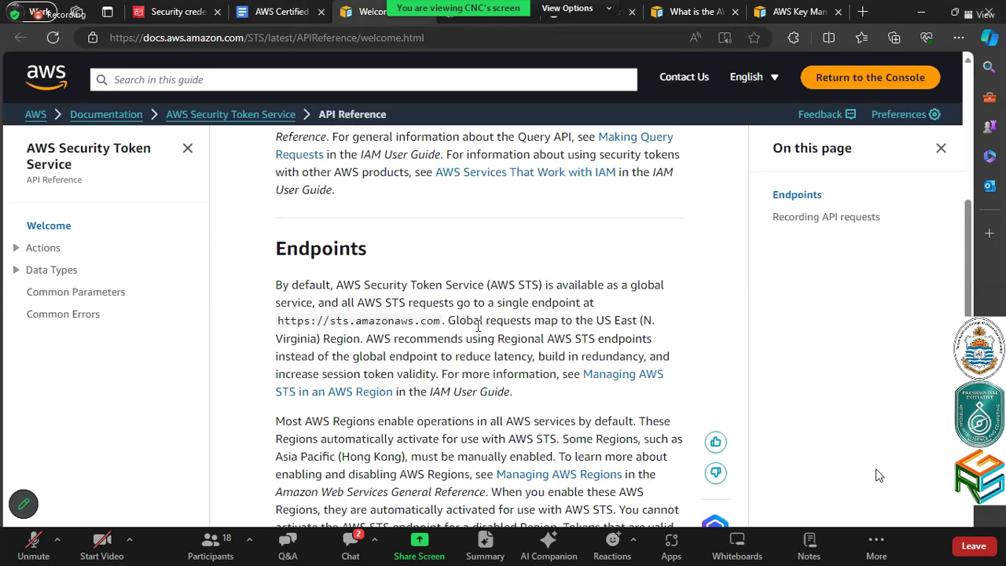
{"action": "scroll", "coordinate": [478, 324], "scroll_direction": "down", "scroll_amount": 2}
{"action": "scroll", "coordinate": [478, 325], "scroll_direction": "down", "scroll_amount": 1}
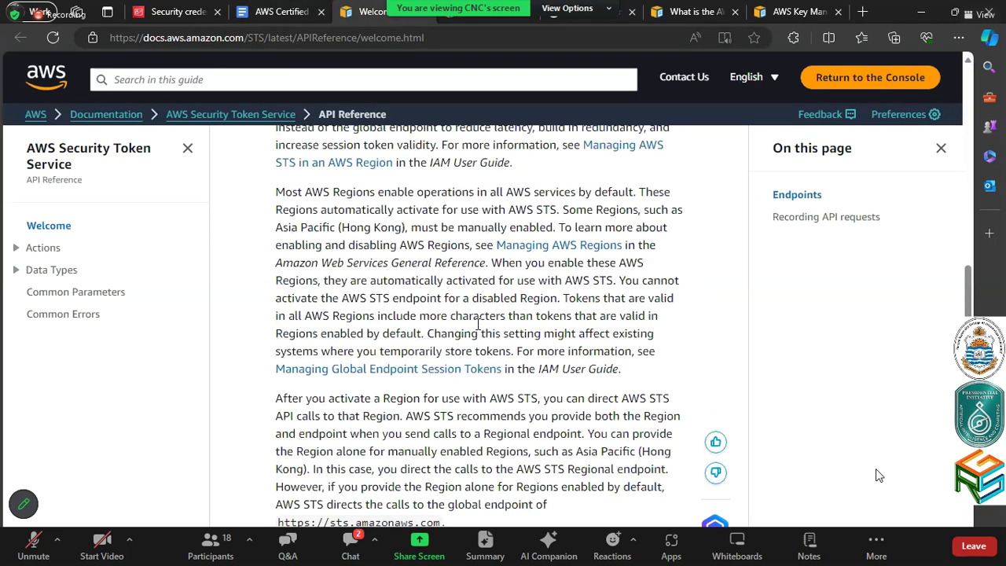
{"action": "scroll", "coordinate": [478, 324], "scroll_direction": "down", "scroll_amount": 3}
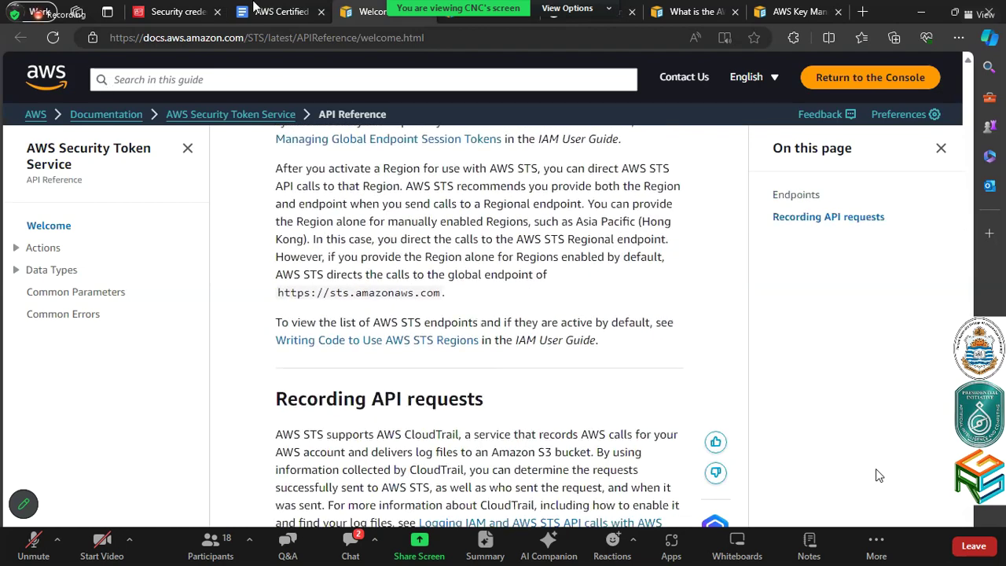
{"action": "left_click", "coordinate": [171, 11]}
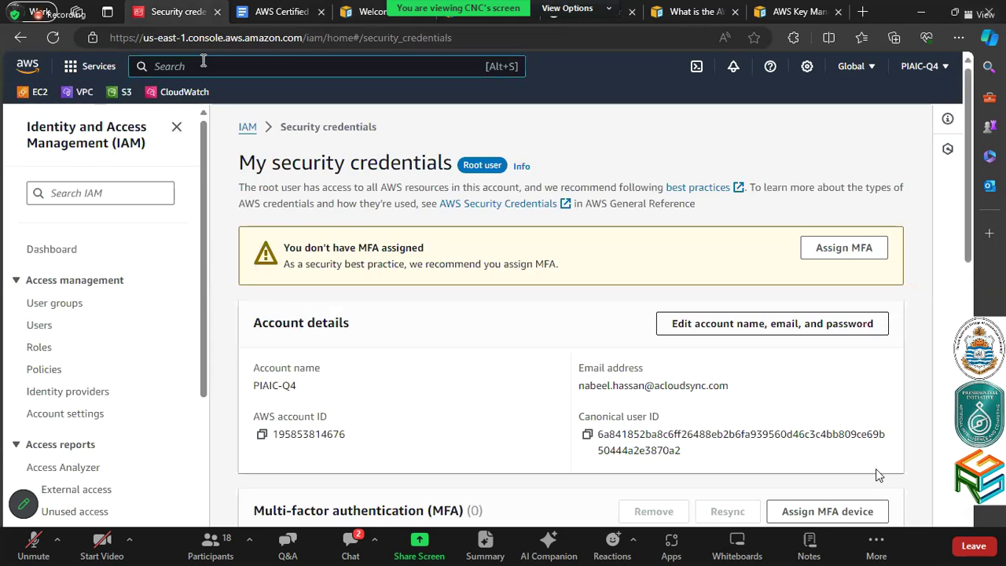
Search the console for 'Security Token Service' and browse the results
{"action": "type", "text": "Secuity"}
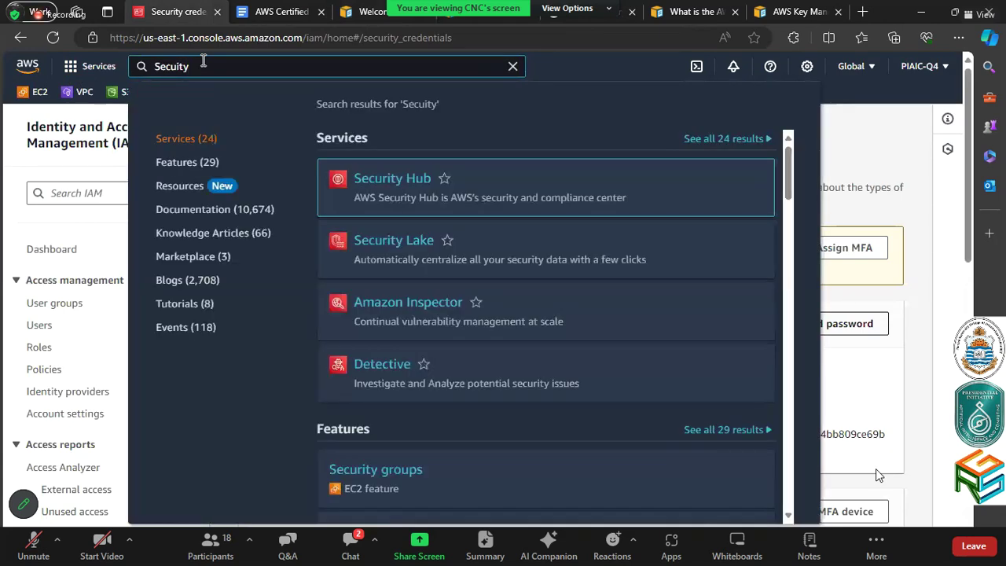
{"action": "key", "text": "BackSpace"}
{"action": "key", "text": "BackSpace"}
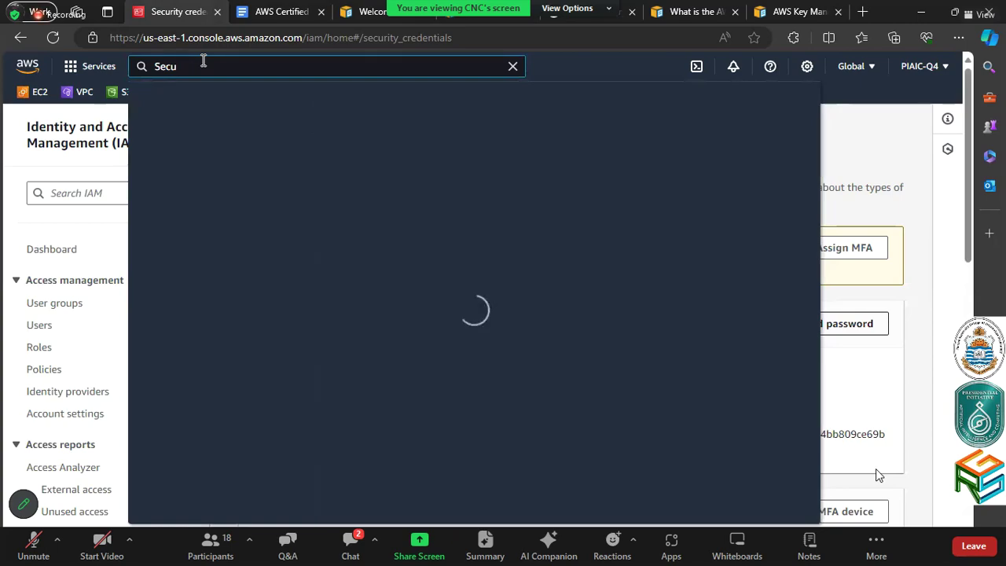
{"action": "type", "text": "rity"}
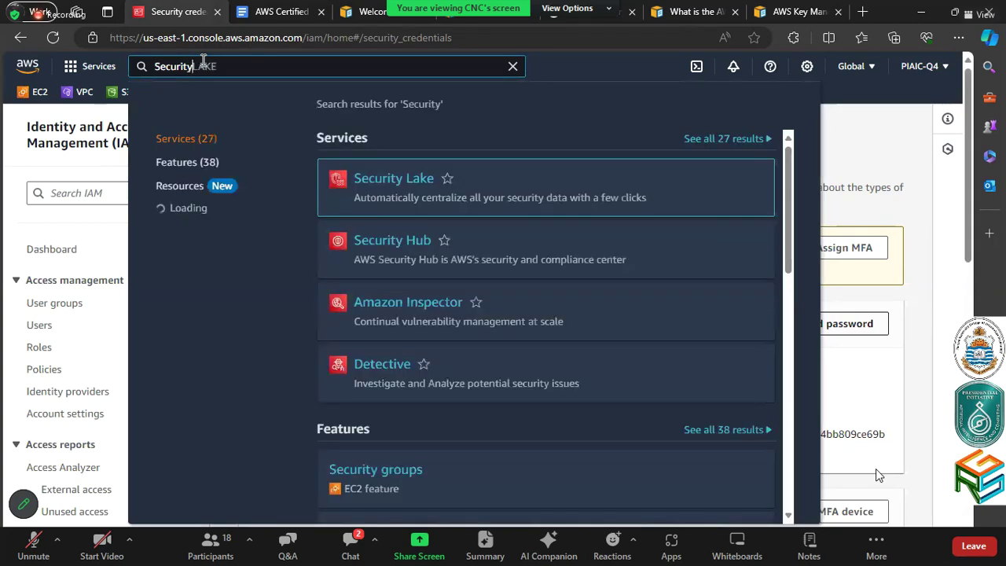
{"action": "type", "text": " Token"}
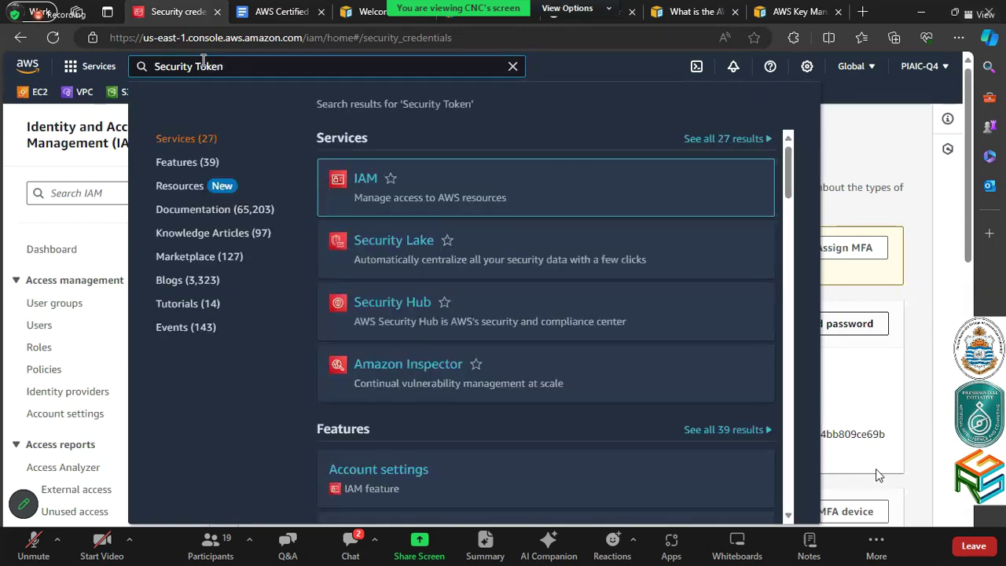
{"action": "scroll", "coordinate": [583, 391], "scroll_direction": "down", "scroll_amount": 2}
{"action": "scroll", "coordinate": [586, 391], "scroll_direction": "up", "scroll_amount": 2}
{"action": "scroll", "coordinate": [704, 193], "scroll_direction": "down", "scroll_amount": 1}
{"action": "scroll", "coordinate": [705, 189], "scroll_direction": "down", "scroll_amount": 5}
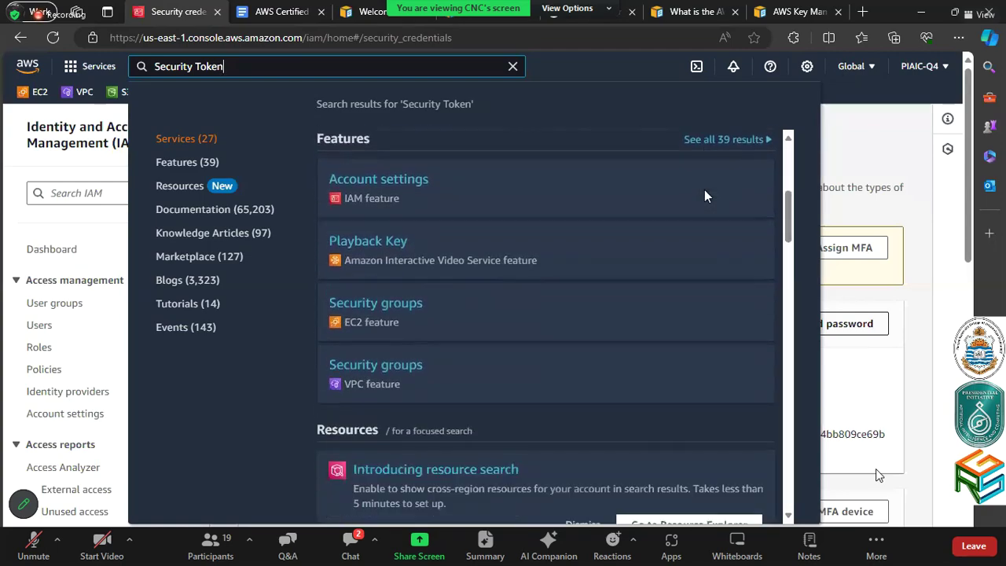
{"action": "scroll", "coordinate": [704, 189], "scroll_direction": "down", "scroll_amount": 2}
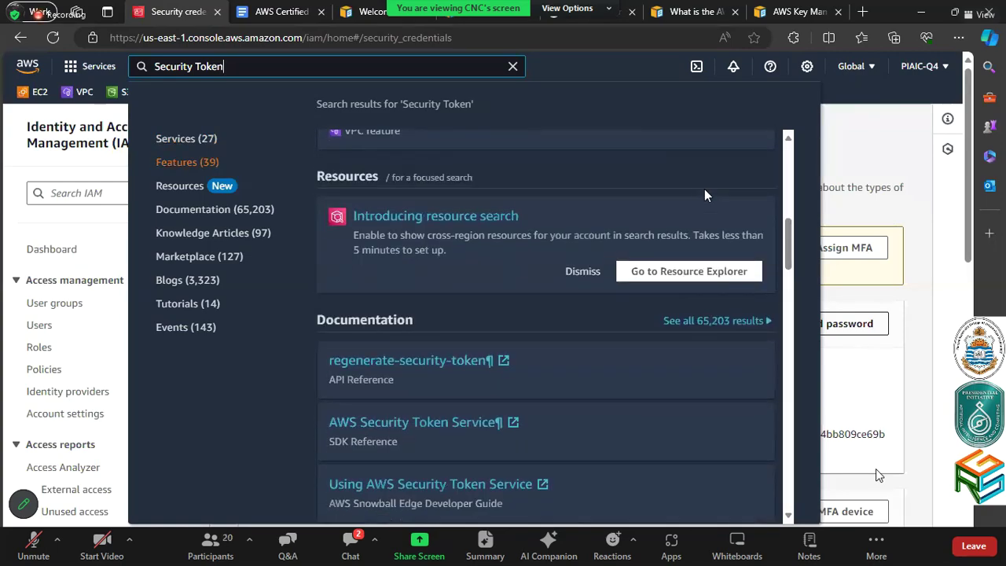
{"action": "scroll", "coordinate": [704, 188], "scroll_direction": "up", "scroll_amount": 6}
{"action": "scroll", "coordinate": [705, 187], "scroll_direction": "up", "scroll_amount": 2}
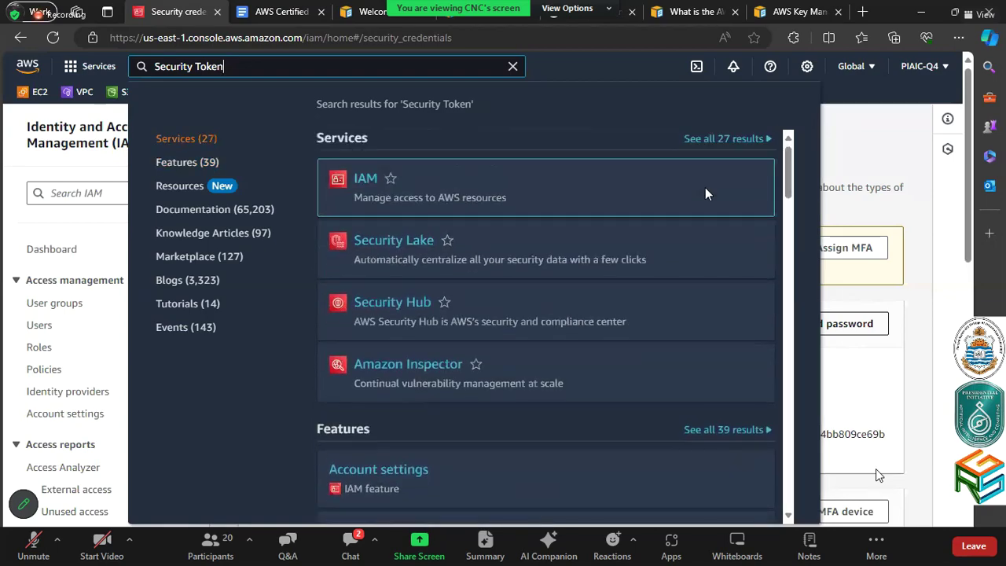
{"action": "type", "text": "Serv"}
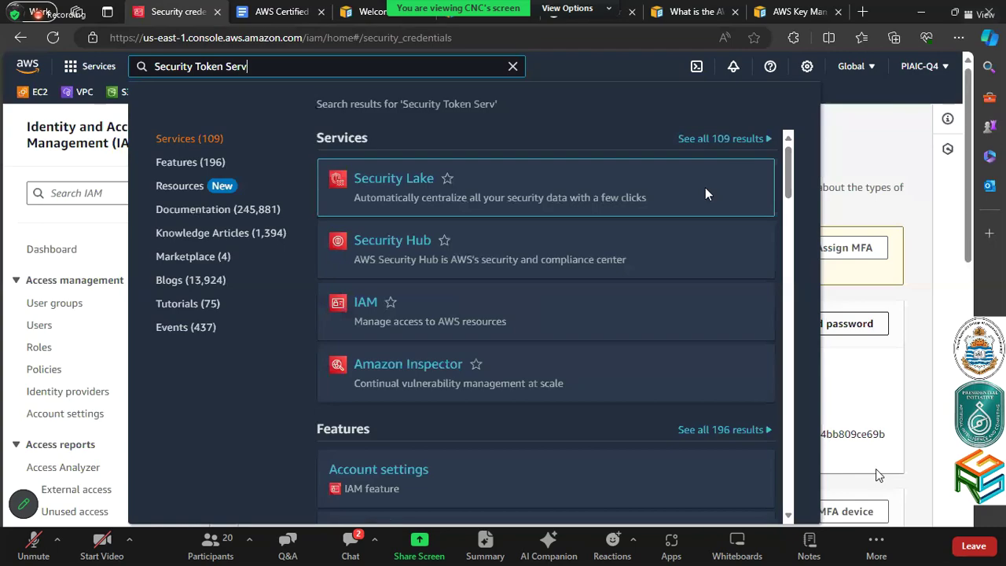
{"action": "type", "text": "ice"}
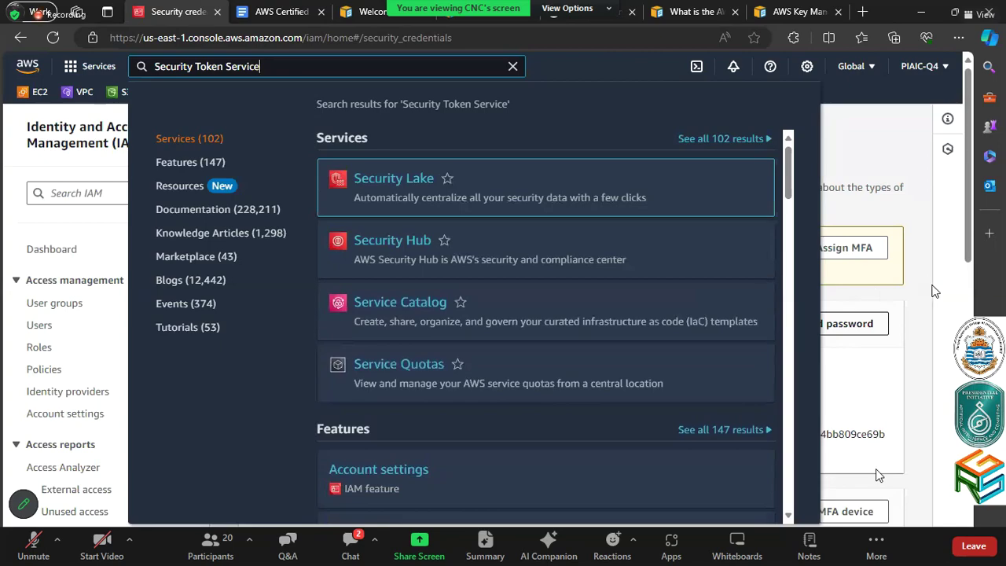
Dismiss the search results and review the access keys and certificates on the credentials page
{"action": "left_click", "coordinate": [931, 287]}
{"action": "scroll", "coordinate": [934, 291], "scroll_direction": "down", "scroll_amount": 2}
{"action": "scroll", "coordinate": [933, 291], "scroll_direction": "down", "scroll_amount": 2}
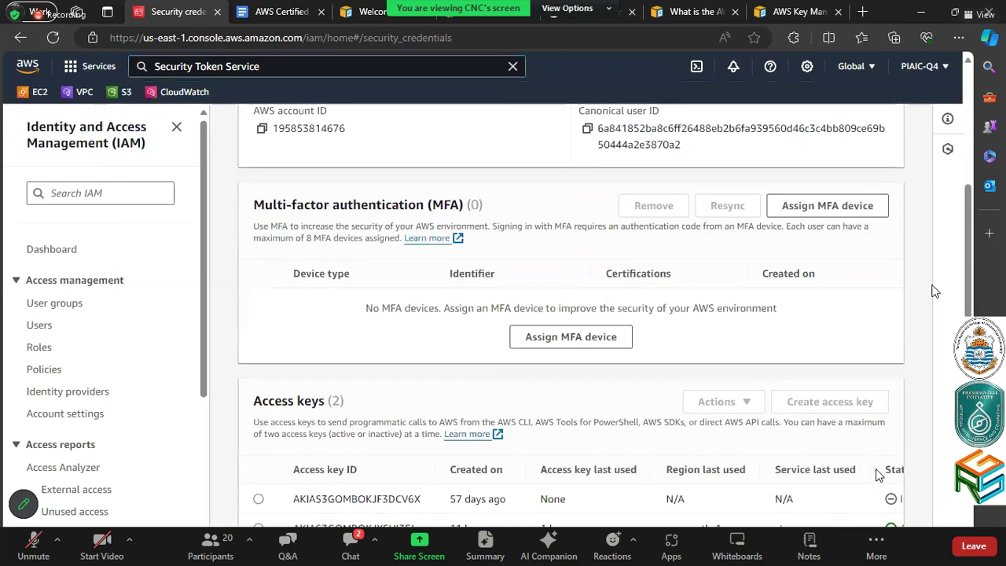
{"action": "scroll", "coordinate": [934, 291], "scroll_direction": "down", "scroll_amount": 2}
{"action": "scroll", "coordinate": [934, 291], "scroll_direction": "down", "scroll_amount": 4}
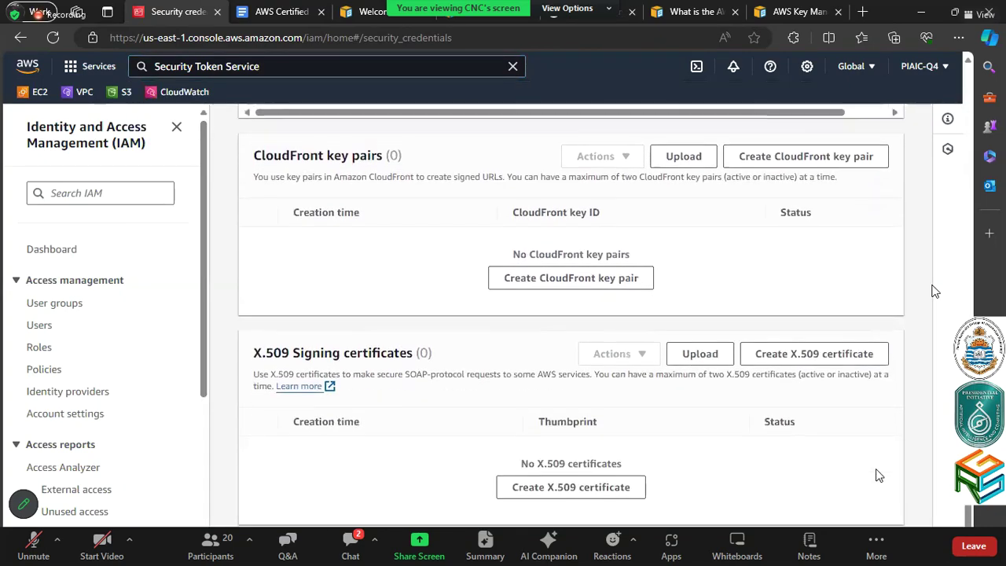
{"action": "scroll", "coordinate": [741, 242], "scroll_direction": "up", "scroll_amount": 10}
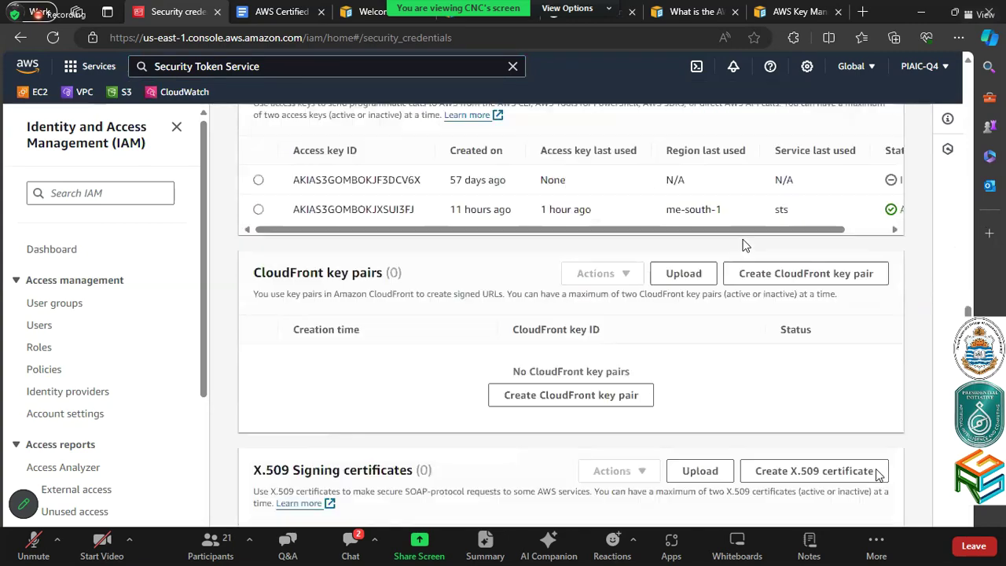
Zoom the syllabus in twice and open its item 12.1 Amazon CloudFront link in a new tab
{"action": "left_click", "coordinate": [281, 11]}
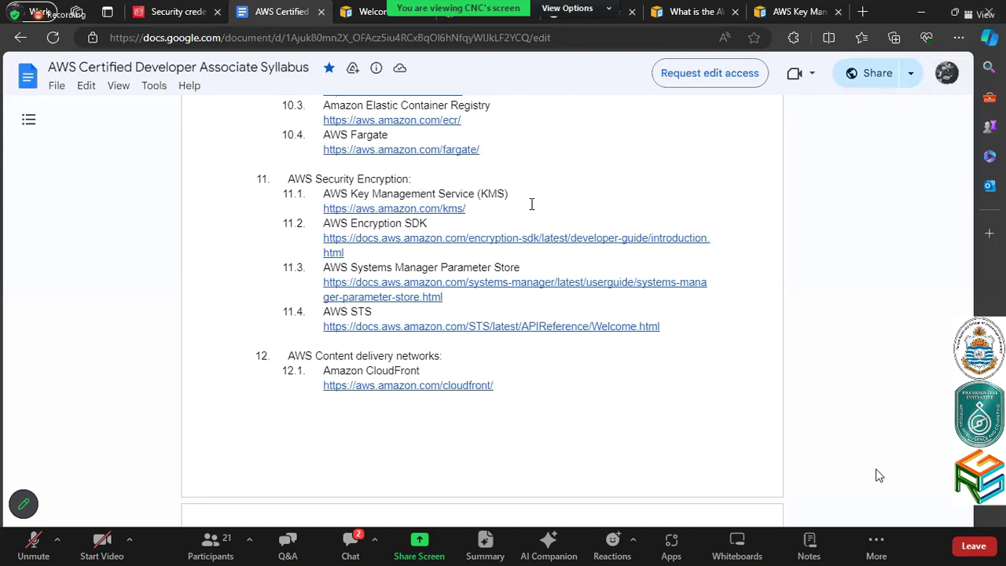
{"action": "key", "text": "ctrl+plus"}
{"action": "key", "text": "ctrl+plus"}
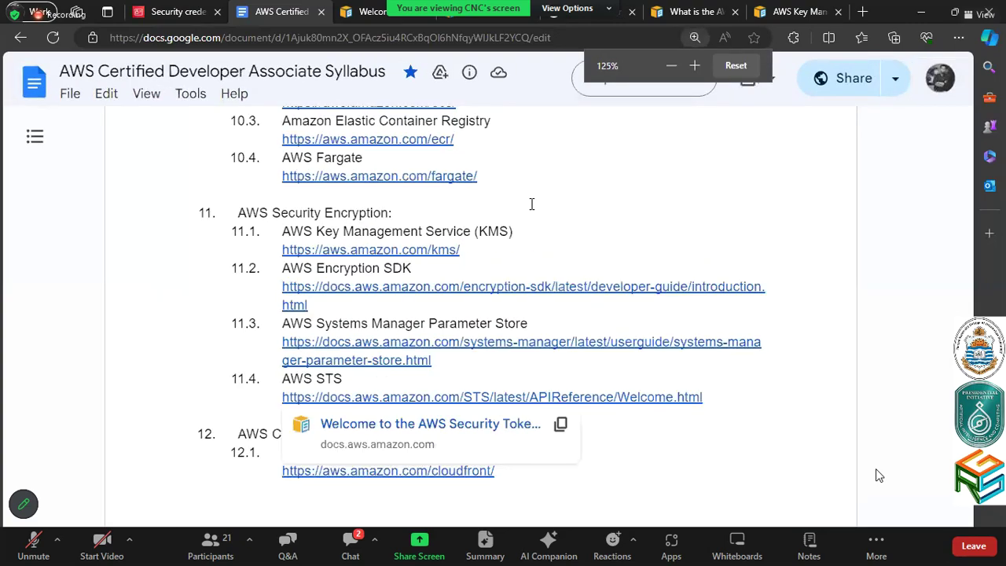
{"action": "key", "text": "ctrl+plus"}
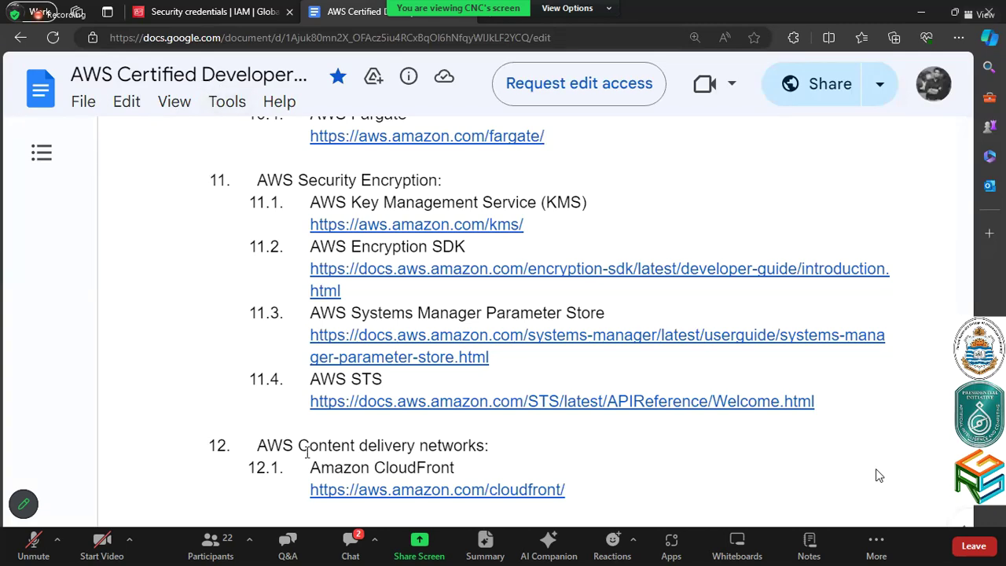
{"action": "left_click", "coordinate": [438, 494]}
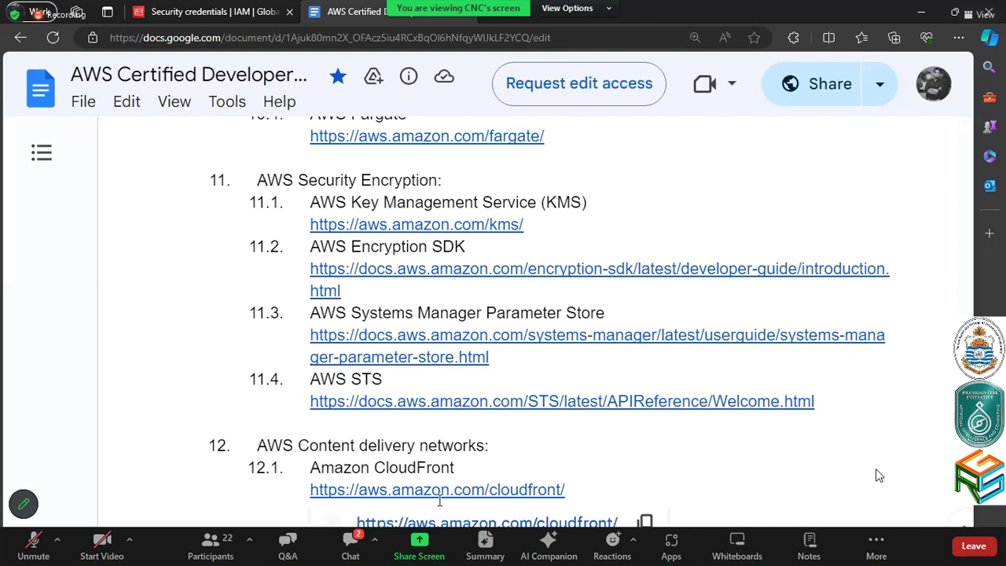
{"action": "left_click", "coordinate": [444, 521]}
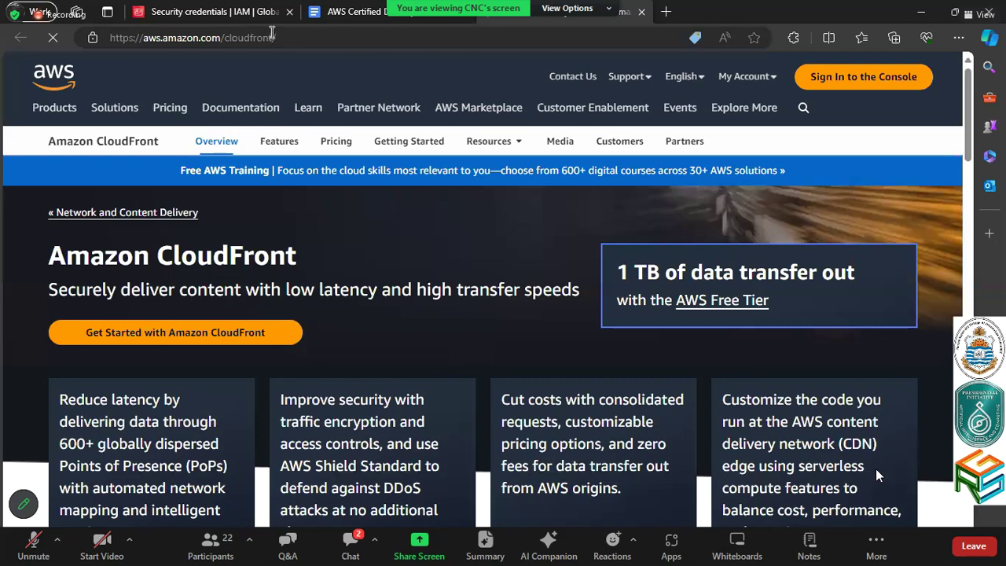
Search Google for 'aws cloudfront docs' from the address bar
{"action": "left_click", "coordinate": [271, 37]}
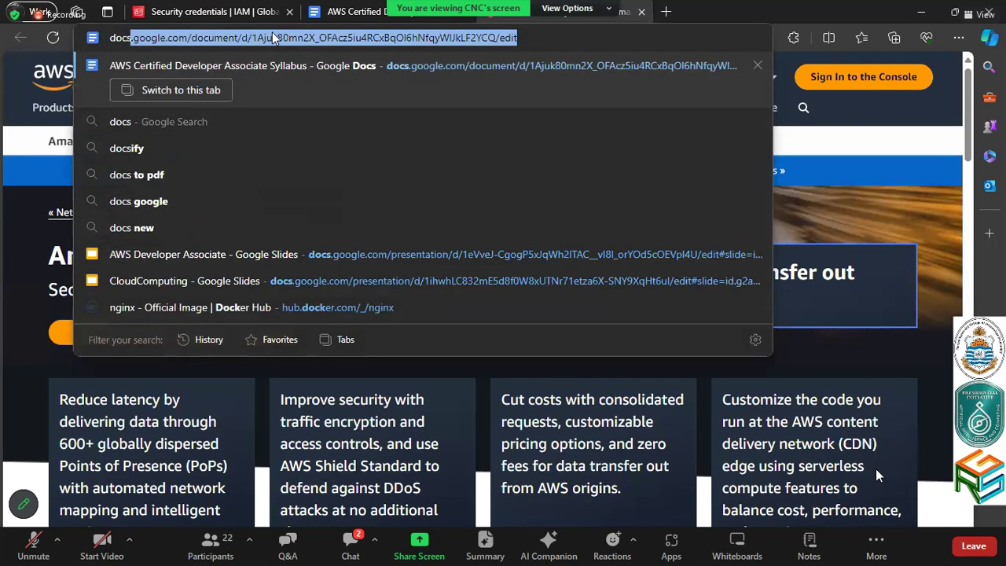
{"action": "key", "text": "ctrl+a"}
{"action": "type", "text": "aws"}
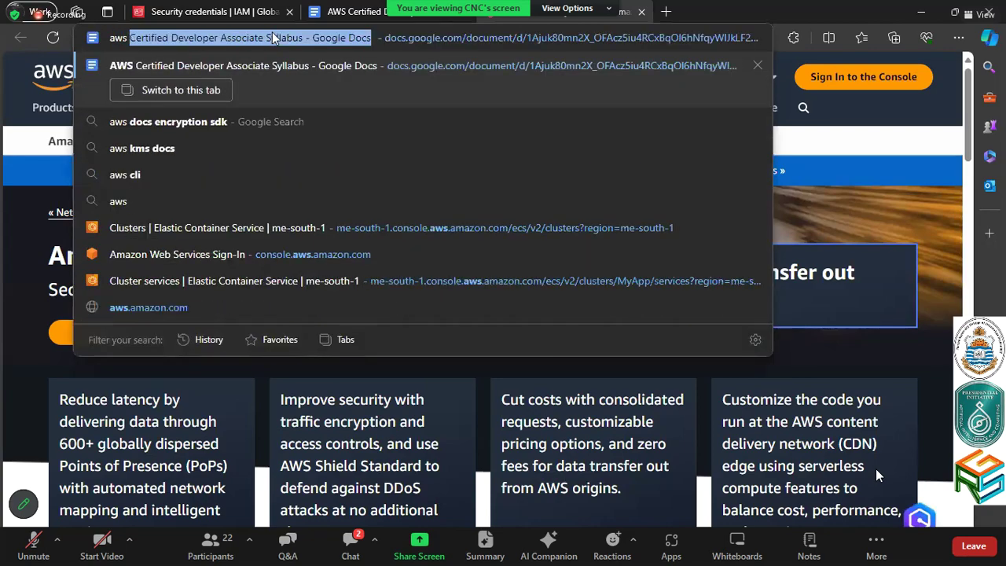
{"action": "type", "text": " cloud"}
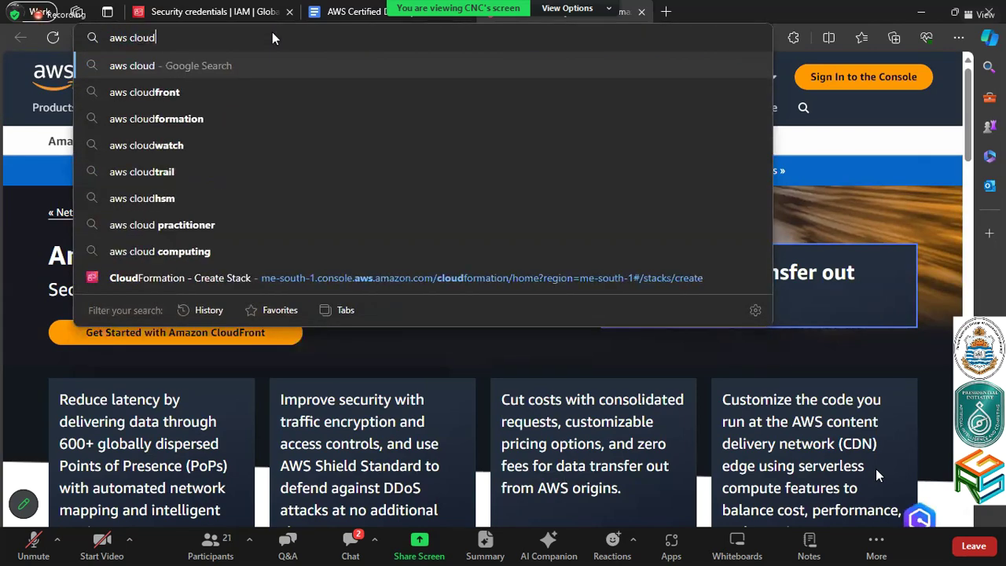
{"action": "type", "text": "front docs"}
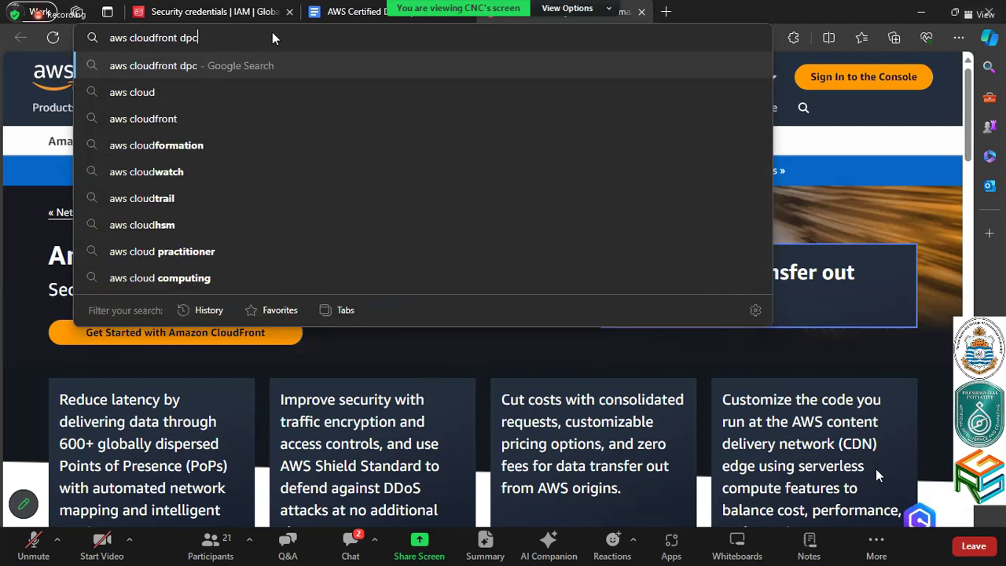
{"action": "key", "text": "Return"}
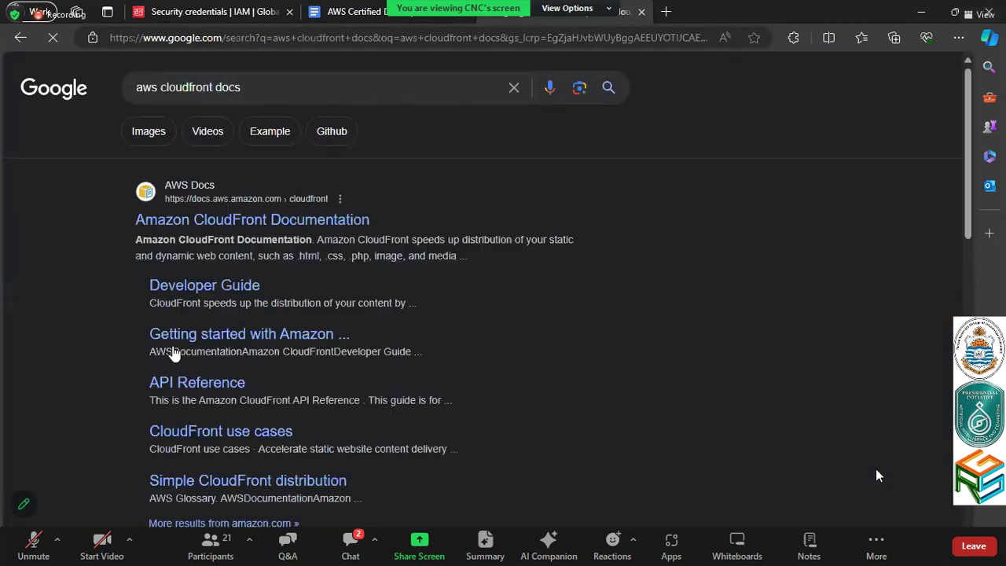
Read the CloudFront Developer Guide's 'What is Amazon CloudFront?' page, then go back to the IAM credentials tab
{"action": "left_click", "coordinate": [170, 347]}
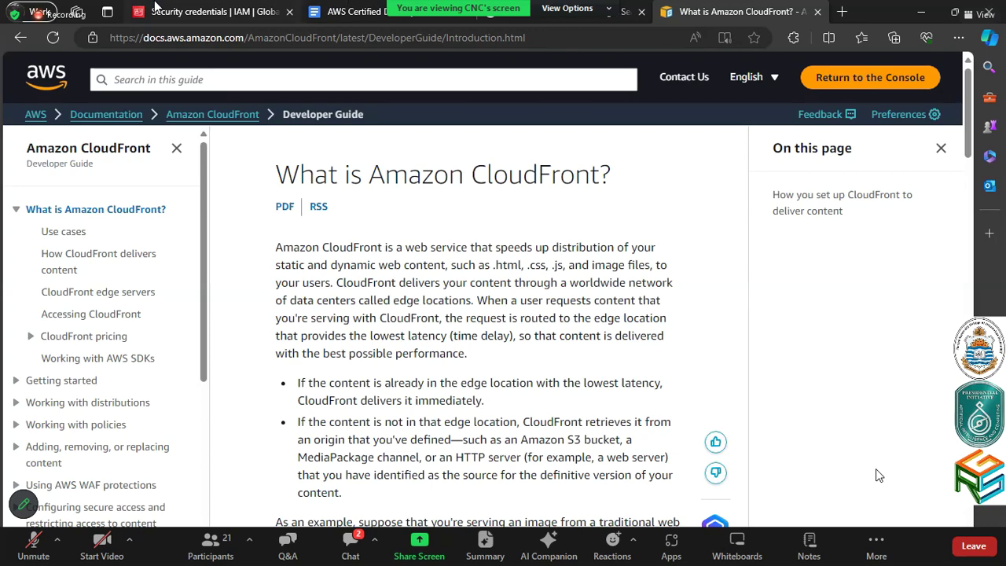
{"action": "left_click", "coordinate": [155, 9]}
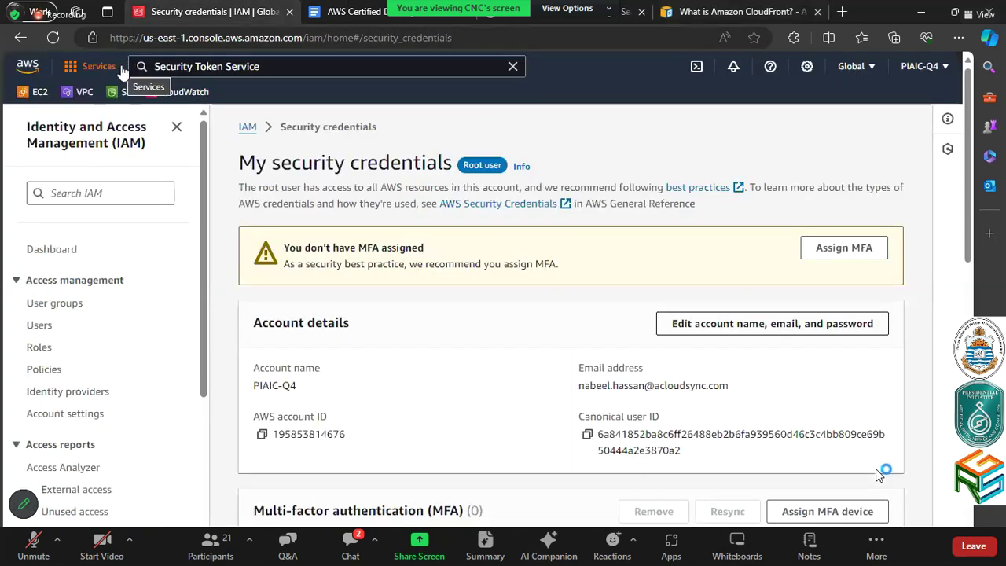
Search the console for 'cloudfr', after first trying 'cdn', and open the CloudFront service
{"action": "left_click", "coordinate": [309, 66]}
{"action": "triple_click", "coordinate": [310, 66]}
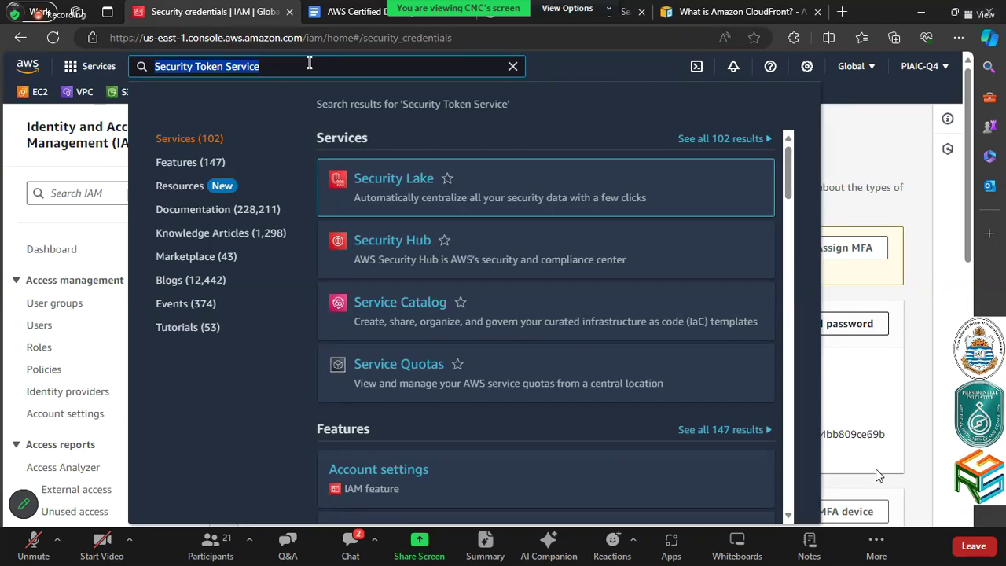
{"action": "type", "text": "cdn"}
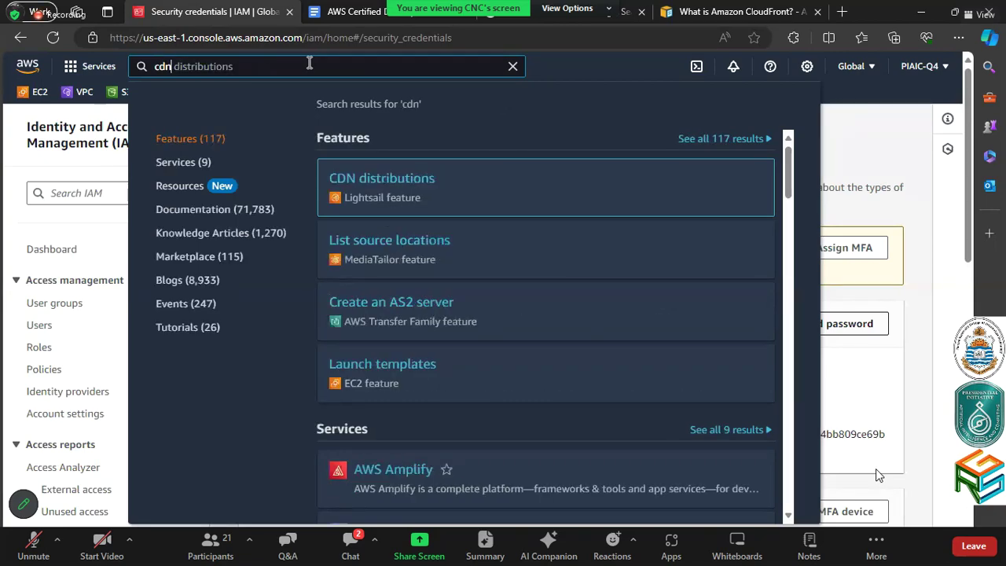
{"action": "key", "text": "ctrl+a"}
{"action": "type", "text": "cloudfr"}
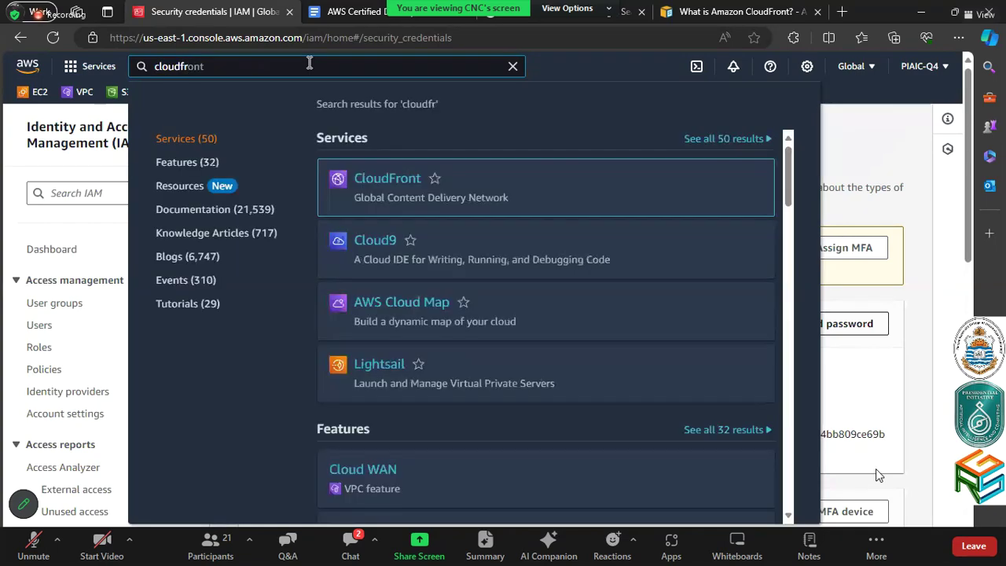
{"action": "left_click", "coordinate": [382, 183]}
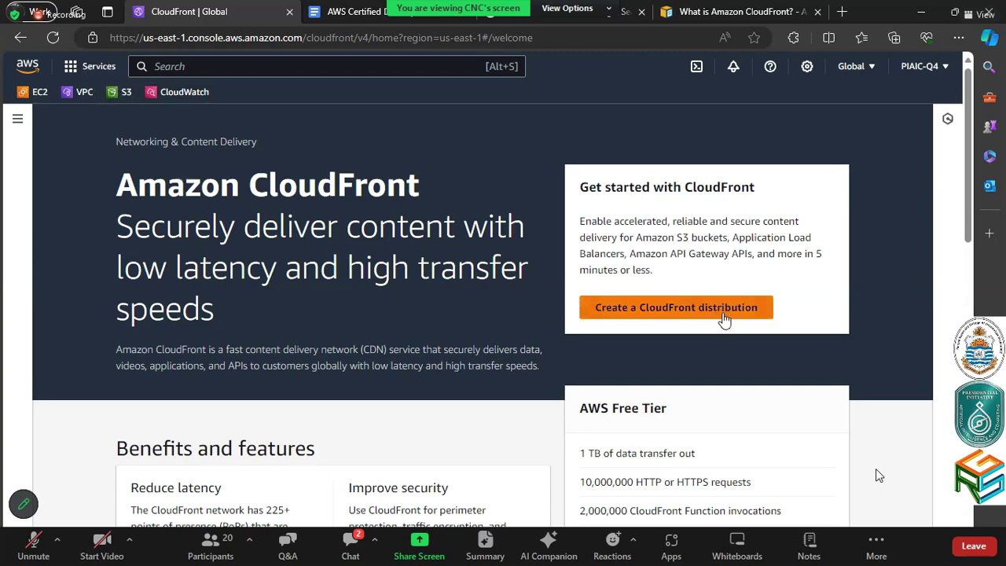
Start a CloudFront distribution and browse the Origin domain list without choosing one, then go to S3
{"action": "left_click", "coordinate": [647, 313]}
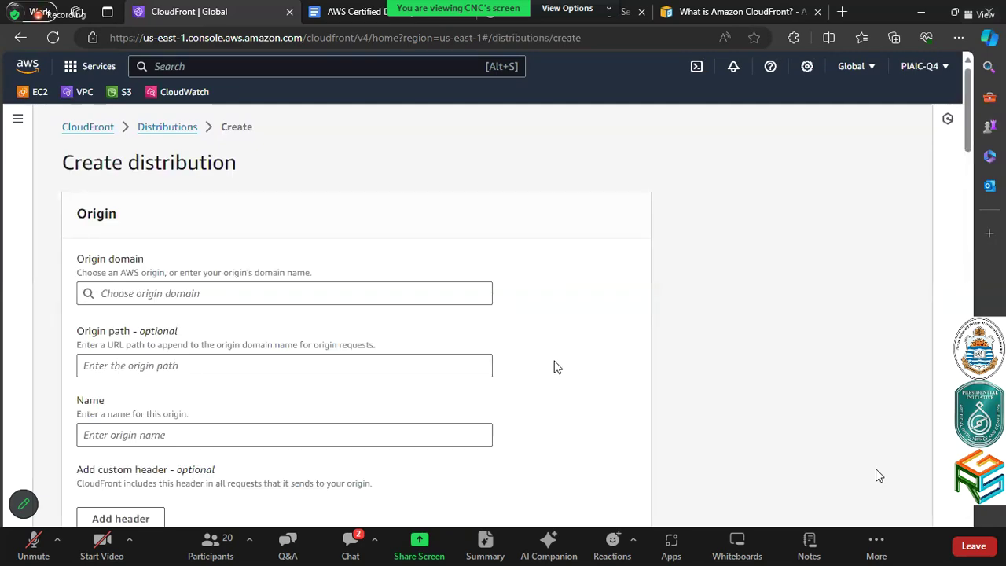
{"action": "left_click", "coordinate": [448, 299]}
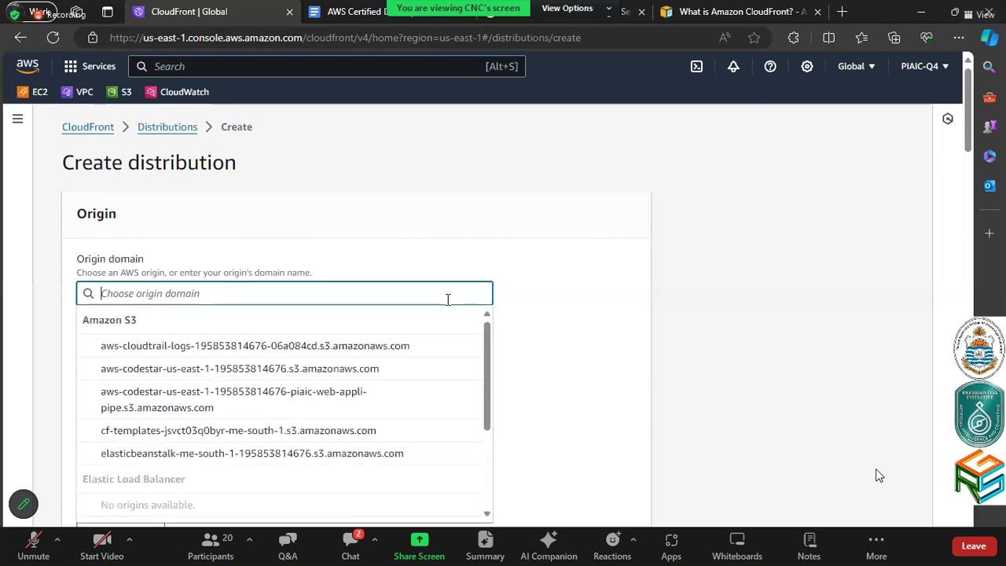
{"action": "scroll", "coordinate": [446, 363], "scroll_direction": "down", "scroll_amount": 1}
{"action": "scroll", "coordinate": [447, 363], "scroll_direction": "down", "scroll_amount": 3}
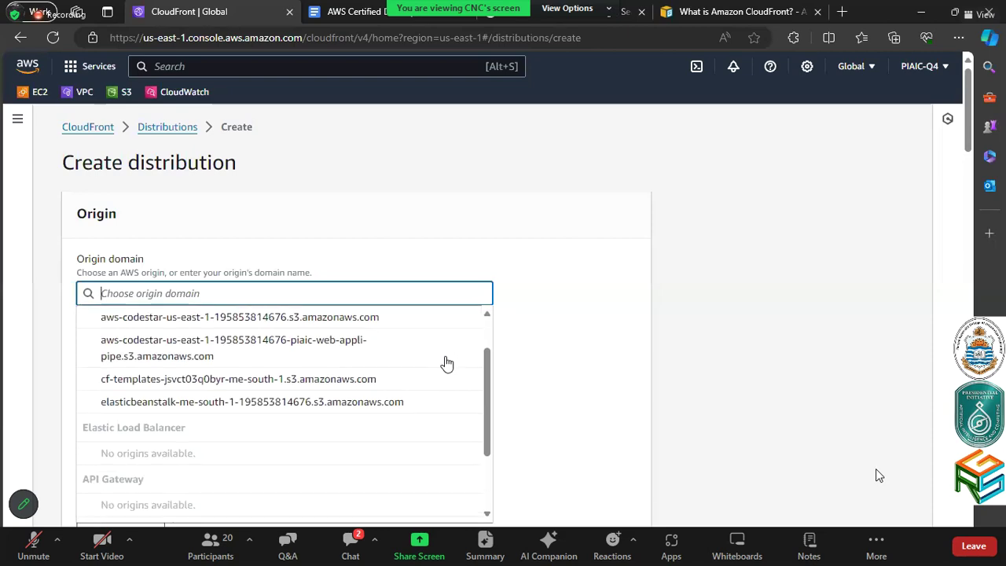
{"action": "scroll", "coordinate": [446, 363], "scroll_direction": "up", "scroll_amount": 3}
{"action": "scroll", "coordinate": [445, 363], "scroll_direction": "up", "scroll_amount": 1}
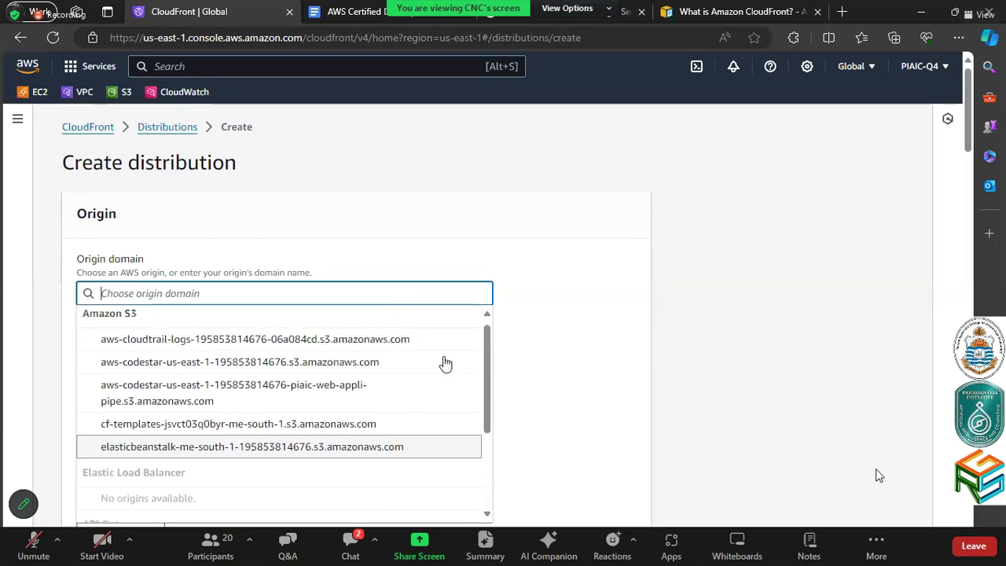
{"action": "left_click", "coordinate": [559, 322]}
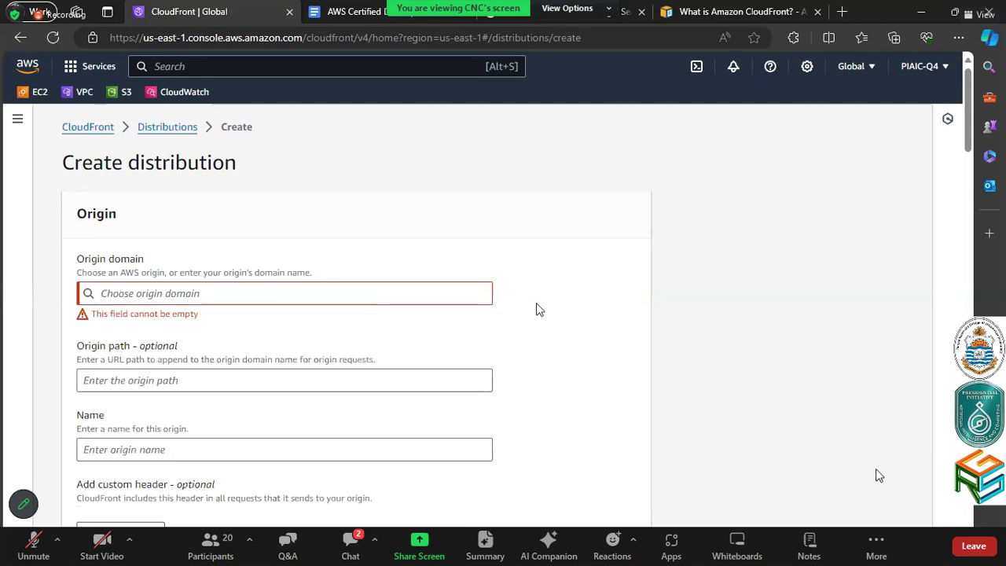
{"action": "left_click", "coordinate": [120, 92]}
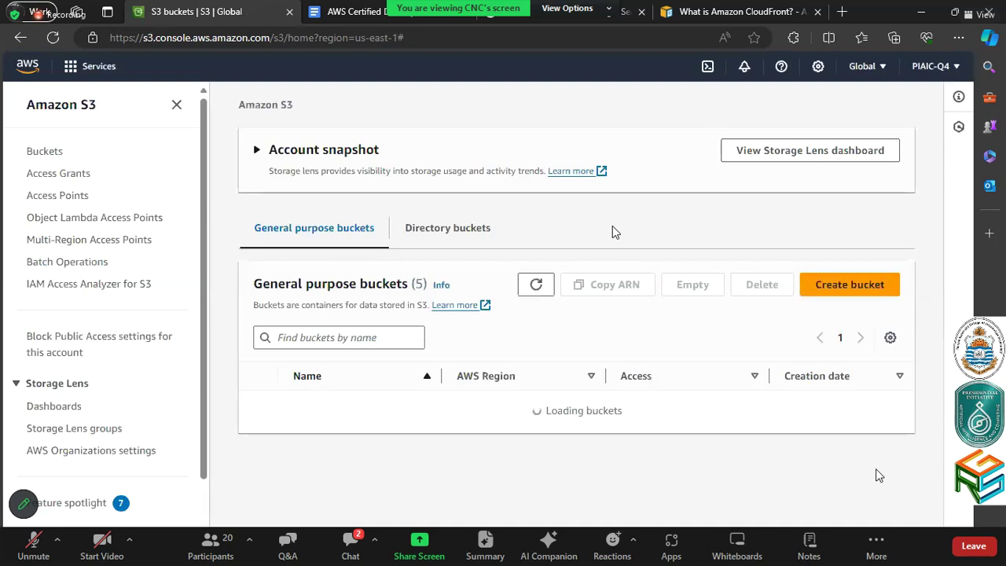
Close the S3 navigation panel, look over the five buckets, and start the Create bucket form
{"action": "scroll", "coordinate": [613, 227], "scroll_direction": "down", "scroll_amount": 2}
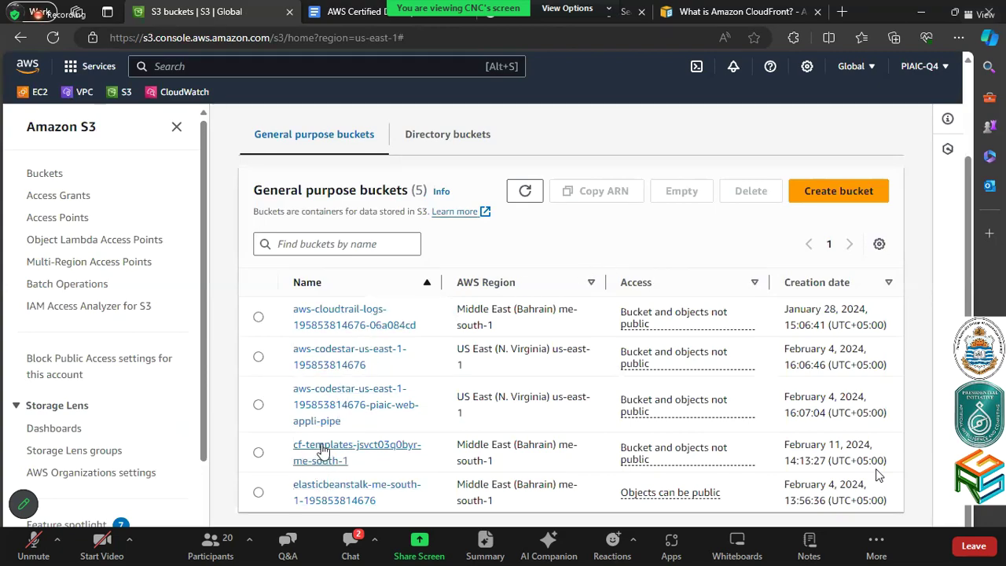
{"action": "left_click", "coordinate": [176, 127]}
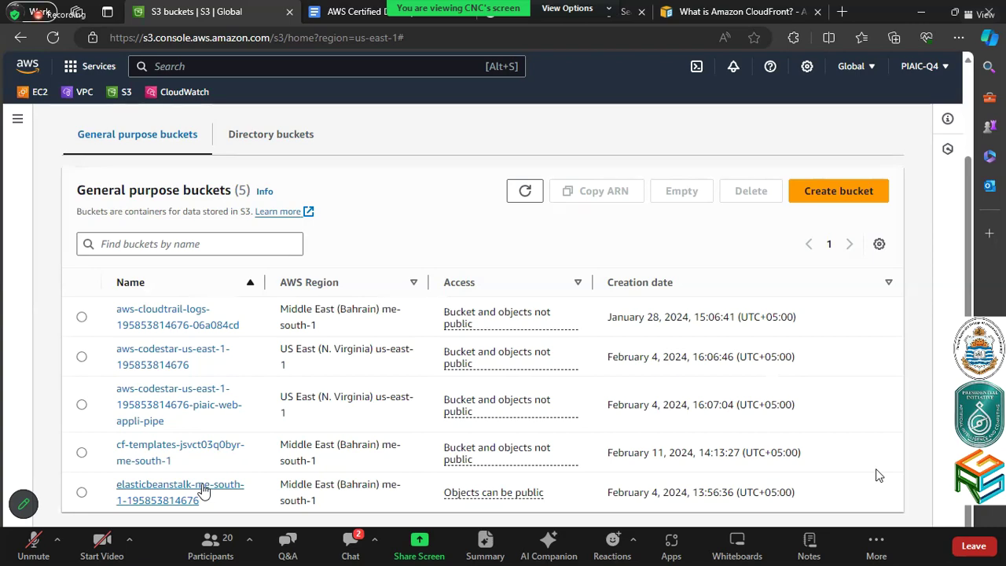
{"action": "left_click", "coordinate": [865, 195]}
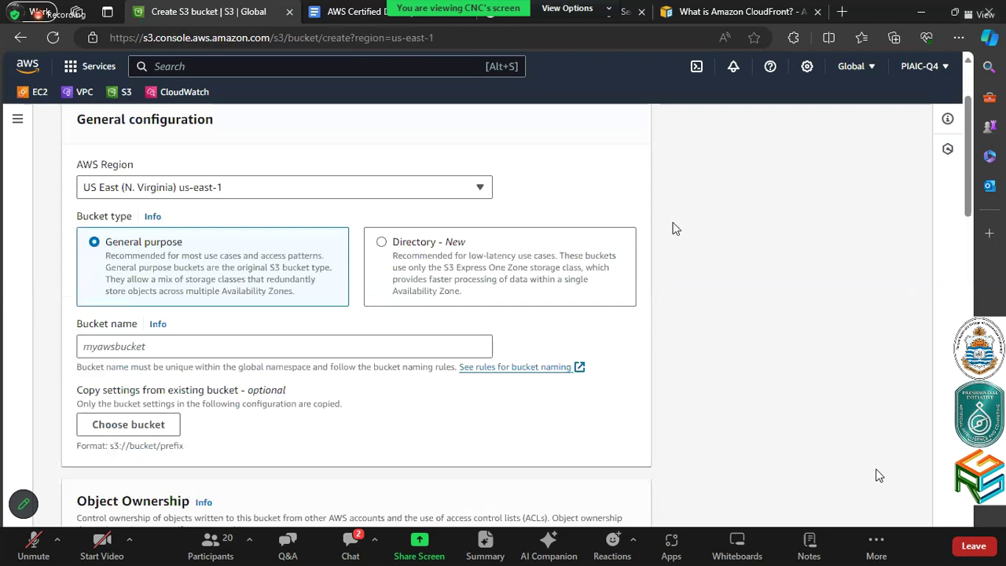
Set the new bucket's AWS Region to Middle East (Bahrain) me-south-1
{"action": "scroll", "coordinate": [308, 325], "scroll_direction": "up", "scroll_amount": 2}
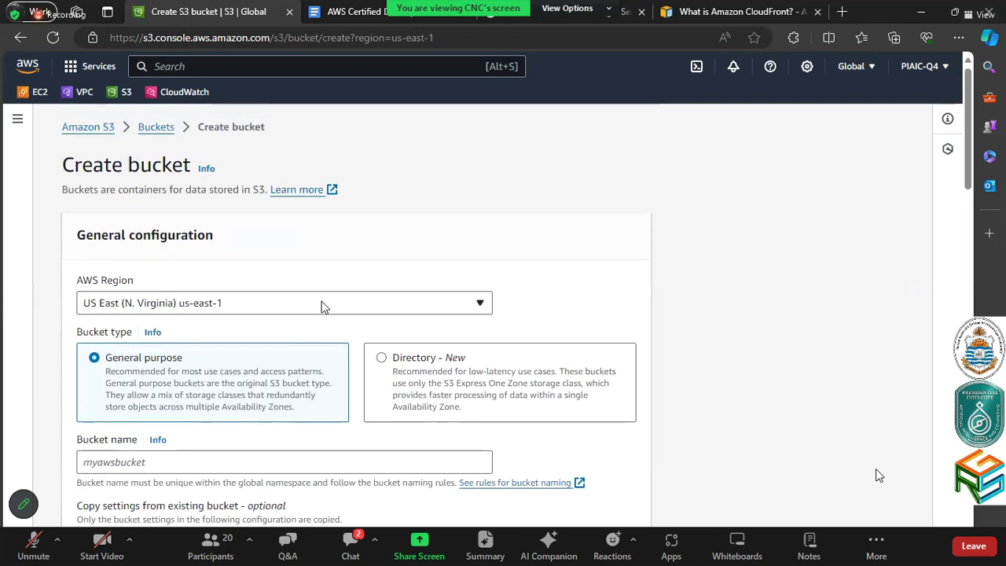
{"action": "left_click", "coordinate": [323, 306]}
{"action": "scroll", "coordinate": [323, 349], "scroll_direction": "down", "scroll_amount": 3}
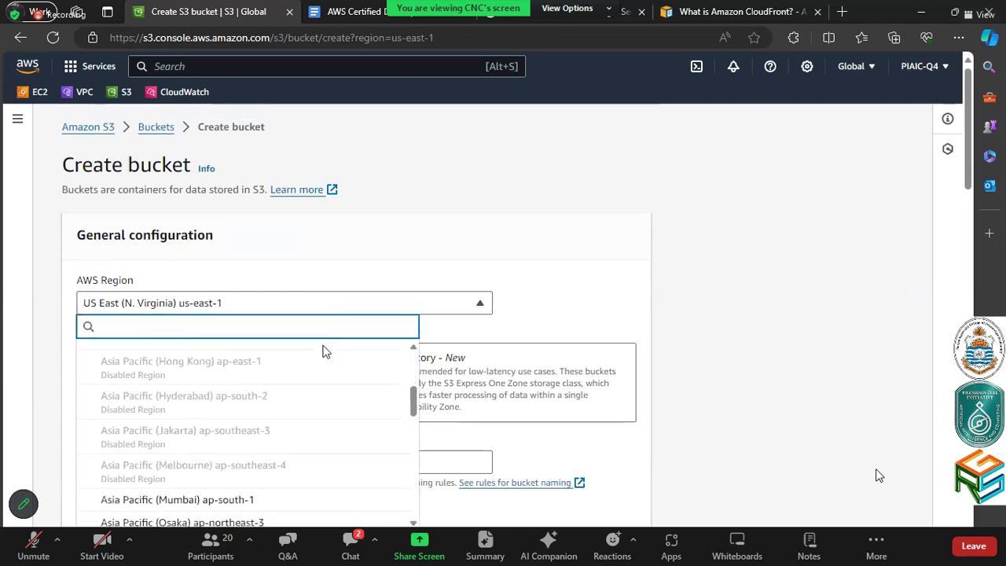
{"action": "scroll", "coordinate": [408, 340], "scroll_direction": "down", "scroll_amount": 2}
{"action": "scroll", "coordinate": [408, 340], "scroll_direction": "down", "scroll_amount": 1}
{"action": "scroll", "coordinate": [382, 202], "scroll_direction": "down", "scroll_amount": 3}
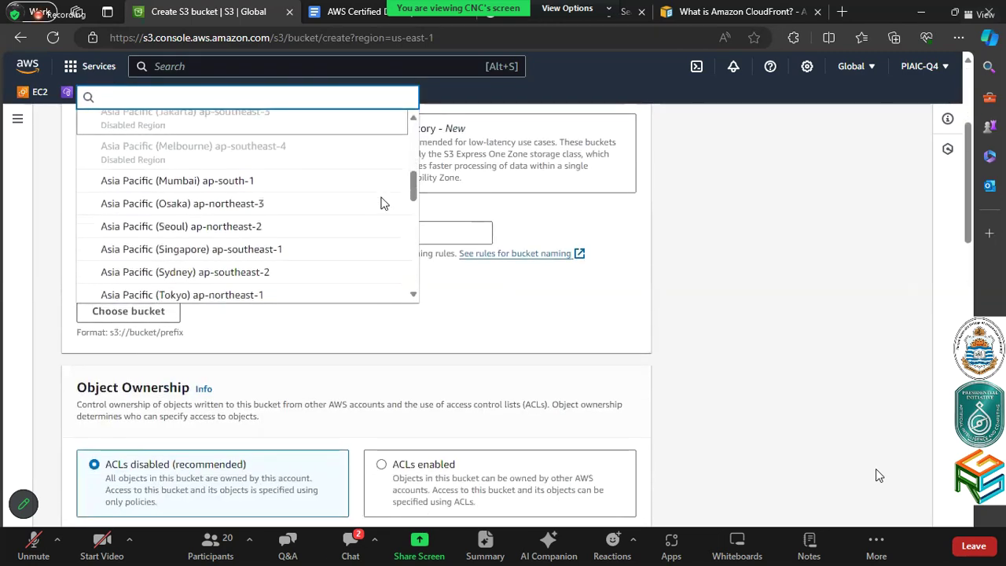
{"action": "scroll", "coordinate": [382, 203], "scroll_direction": "down", "scroll_amount": 3}
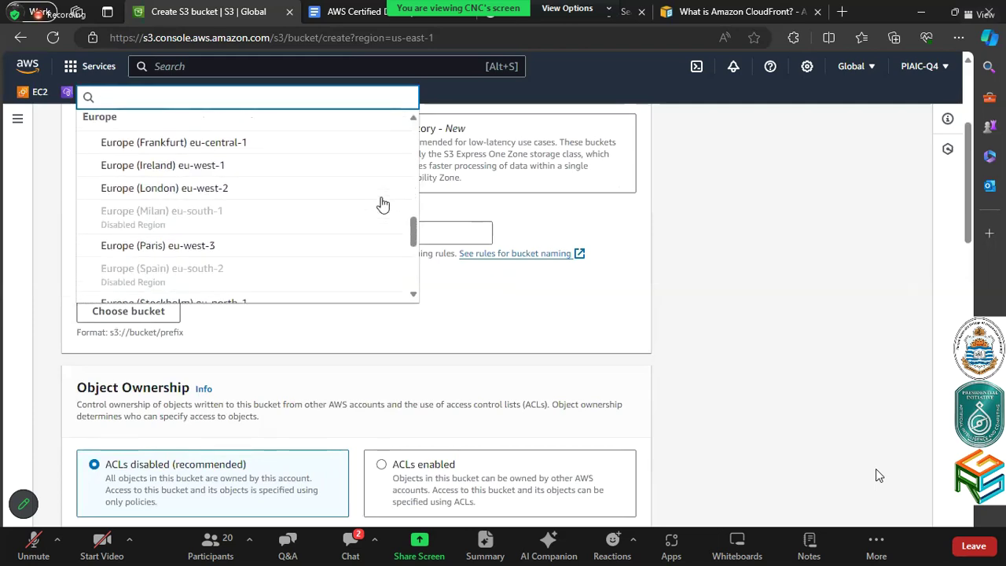
{"action": "scroll", "coordinate": [382, 202], "scroll_direction": "down", "scroll_amount": 1}
{"action": "scroll", "coordinate": [382, 203], "scroll_direction": "down", "scroll_amount": 4}
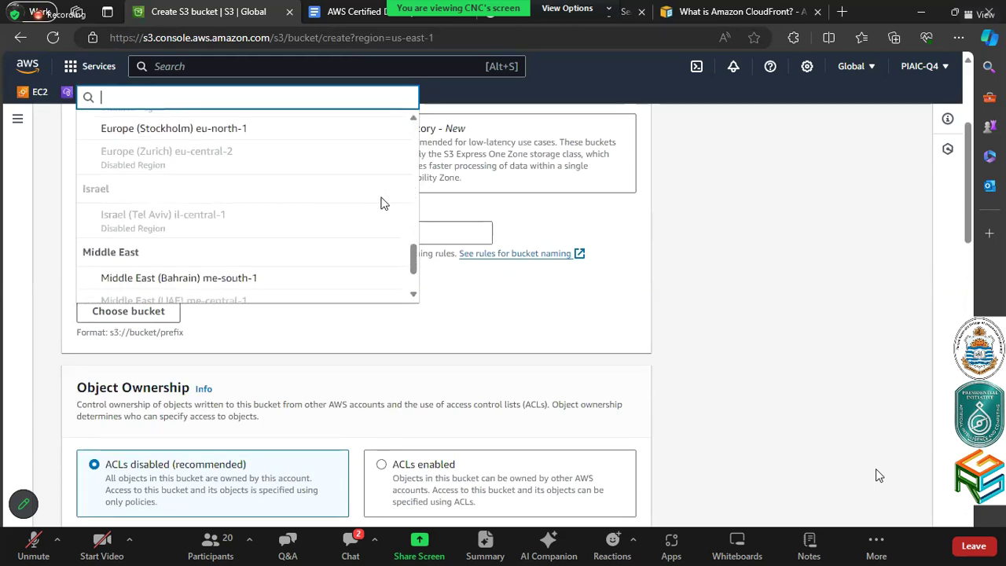
{"action": "left_click", "coordinate": [317, 203]}
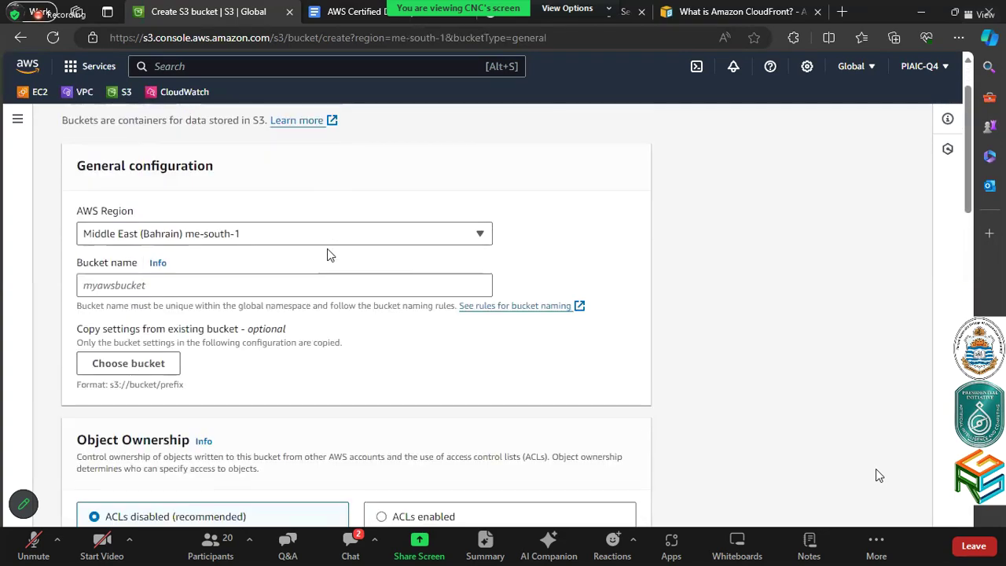
Enter 'piaicwebsite' as the bucket name
{"action": "left_click", "coordinate": [336, 272]}
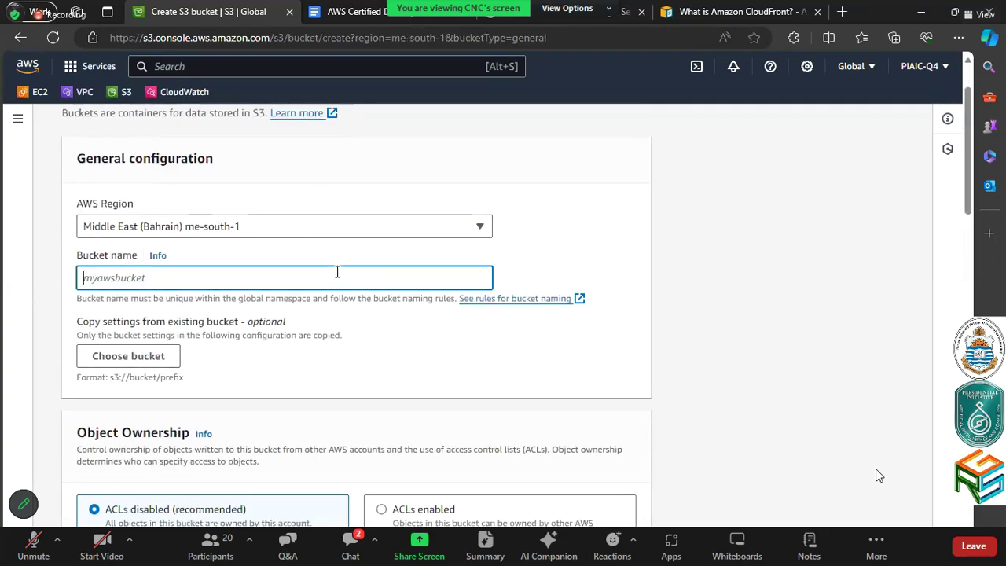
{"action": "type", "text": "p"}
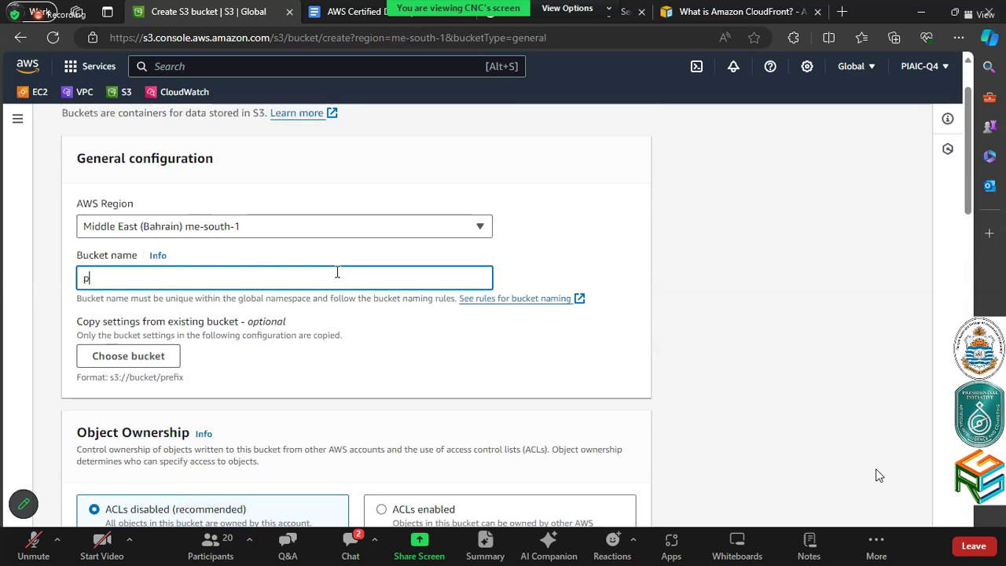
{"action": "type", "text": "iaicwebsite"}
{"action": "left_click", "coordinate": [456, 395]}
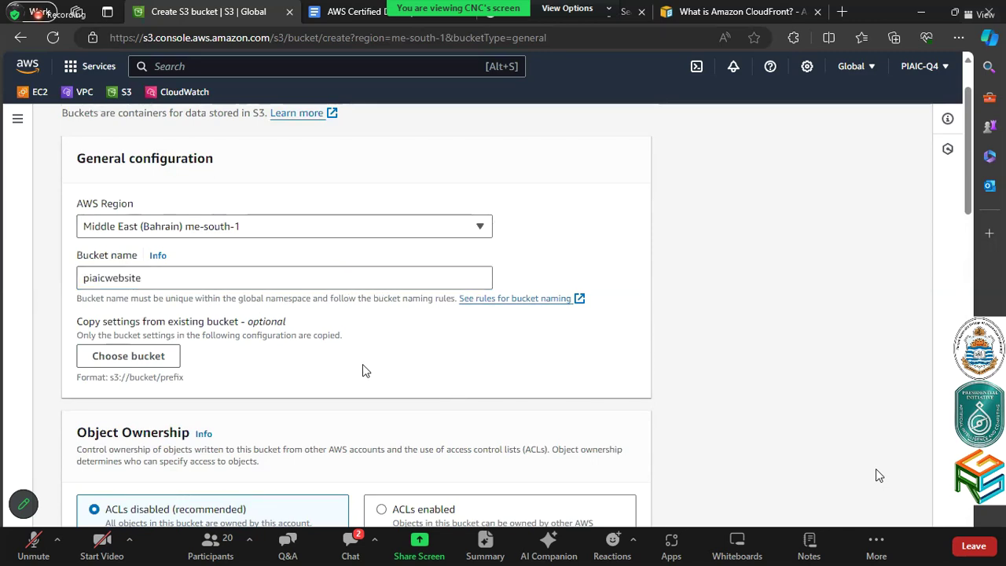
{"action": "scroll", "coordinate": [363, 365], "scroll_direction": "down", "scroll_amount": 1}
{"action": "scroll", "coordinate": [397, 389], "scroll_direction": "down", "scroll_amount": 1}
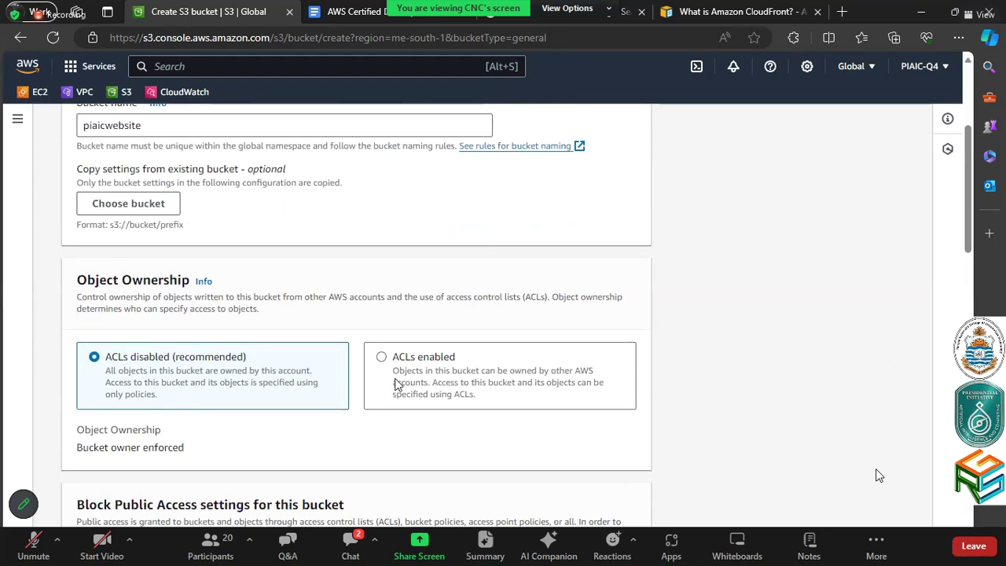
Try the ACLs and Block all public access options, leaving all public access blocked
{"action": "left_click", "coordinate": [396, 389]}
{"action": "scroll", "coordinate": [396, 385], "scroll_direction": "down", "scroll_amount": 1}
{"action": "scroll", "coordinate": [309, 323], "scroll_direction": "down", "scroll_amount": 2}
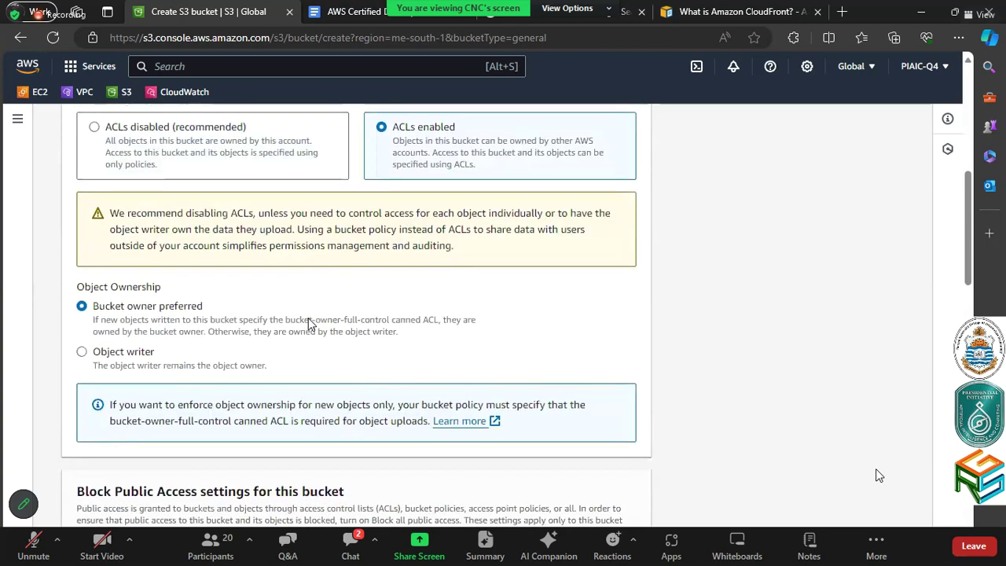
{"action": "scroll", "coordinate": [309, 323], "scroll_direction": "down", "scroll_amount": 1}
{"action": "scroll", "coordinate": [307, 323], "scroll_direction": "up", "scroll_amount": 1}
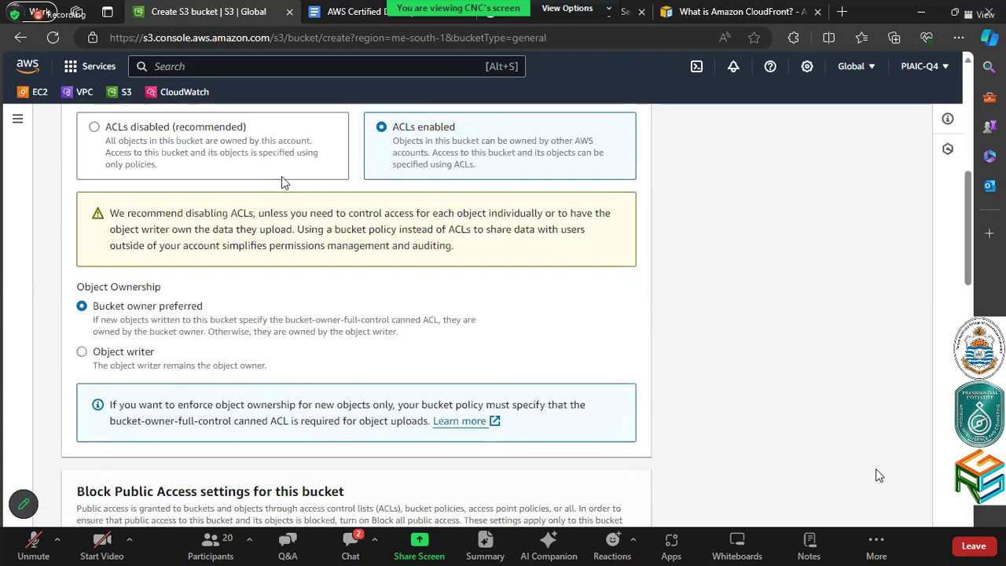
{"action": "left_click", "coordinate": [281, 168]}
{"action": "scroll", "coordinate": [280, 254], "scroll_direction": "down", "scroll_amount": 1}
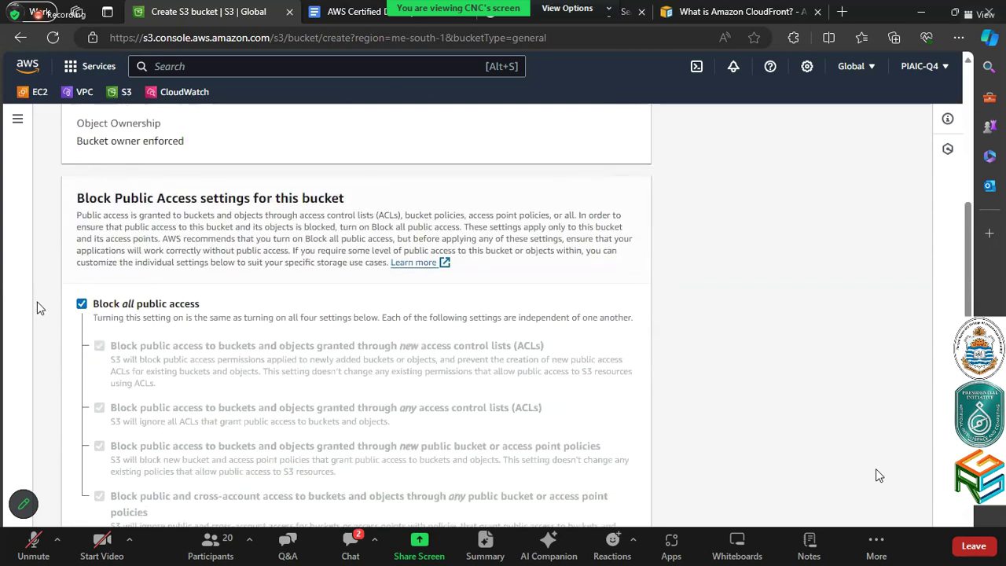
{"action": "left_click", "coordinate": [82, 305]}
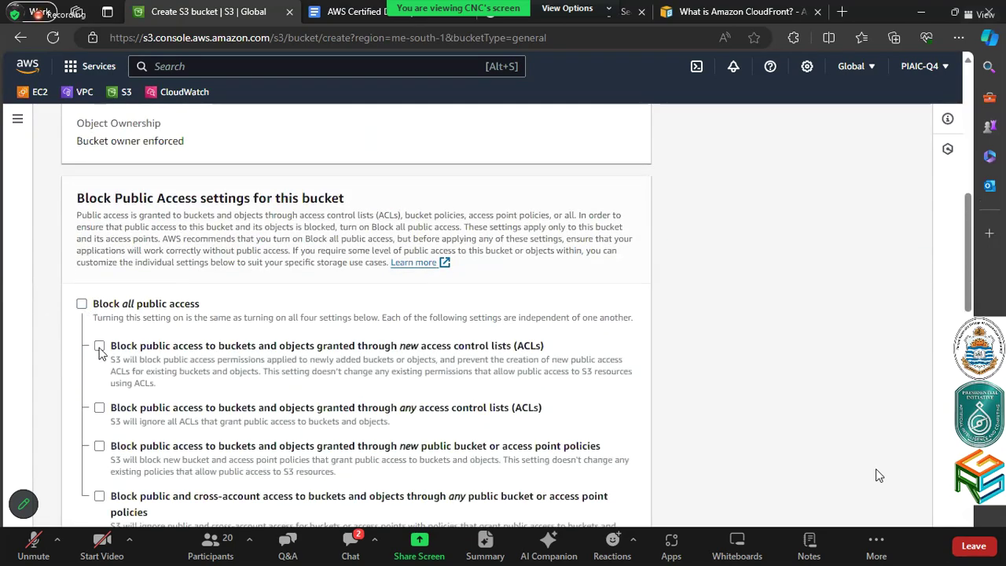
{"action": "scroll", "coordinate": [100, 353], "scroll_direction": "down", "scroll_amount": 2}
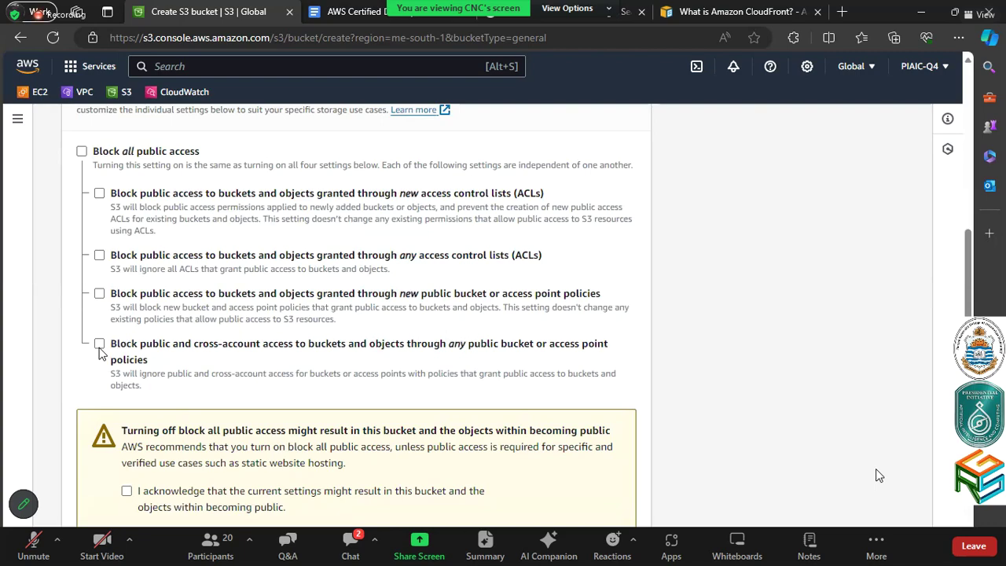
{"action": "left_click", "coordinate": [81, 151]}
Switch object ownership to ACLs enabled and set Bucket Versioning to Enable
{"action": "scroll", "coordinate": [258, 298], "scroll_direction": "up", "scroll_amount": 4}
{"action": "left_click", "coordinate": [500, 141]}
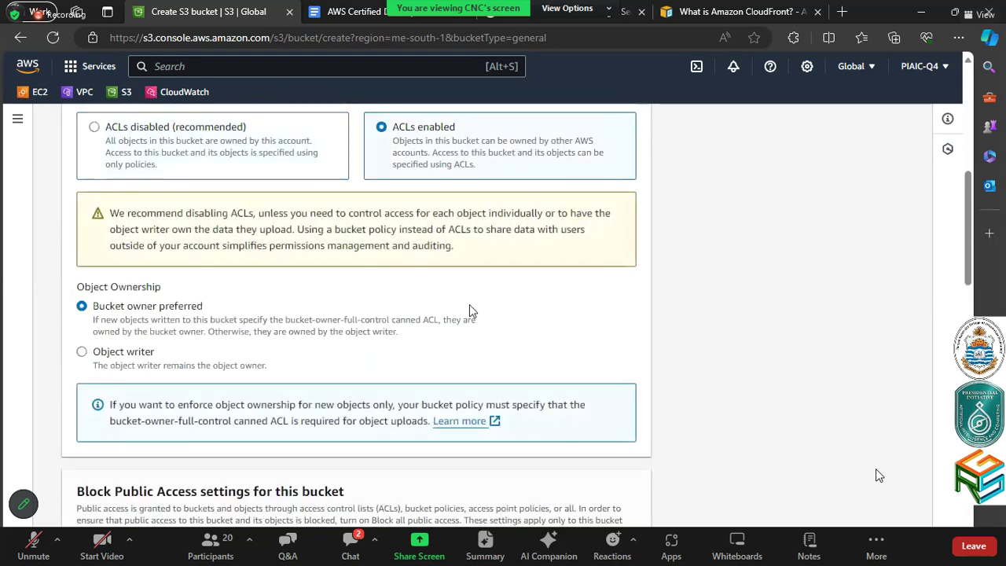
{"action": "scroll", "coordinate": [470, 306], "scroll_direction": "down", "scroll_amount": 3}
{"action": "scroll", "coordinate": [469, 304], "scroll_direction": "up", "scroll_amount": 2}
{"action": "scroll", "coordinate": [469, 304], "scroll_direction": "down", "scroll_amount": 4}
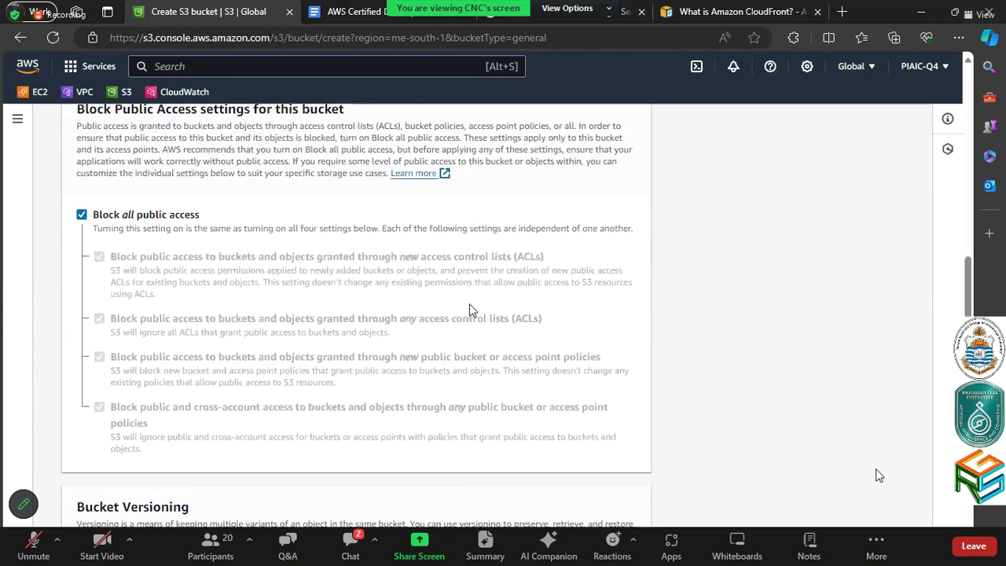
{"action": "scroll", "coordinate": [470, 308], "scroll_direction": "down", "scroll_amount": 4}
{"action": "scroll", "coordinate": [469, 307], "scroll_direction": "down", "scroll_amount": 2}
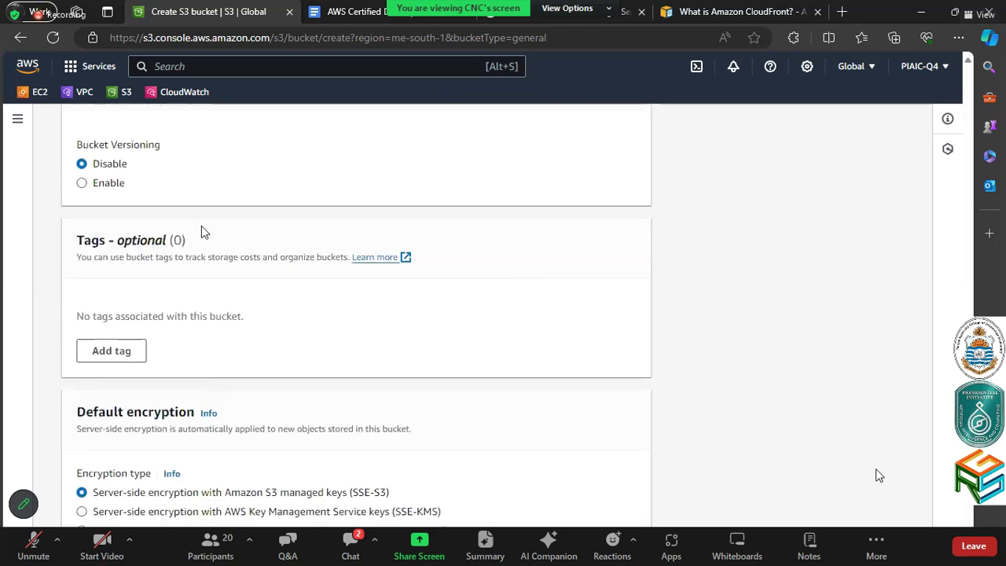
{"action": "left_click", "coordinate": [79, 182]}
{"action": "scroll", "coordinate": [83, 184], "scroll_direction": "down", "scroll_amount": 2}
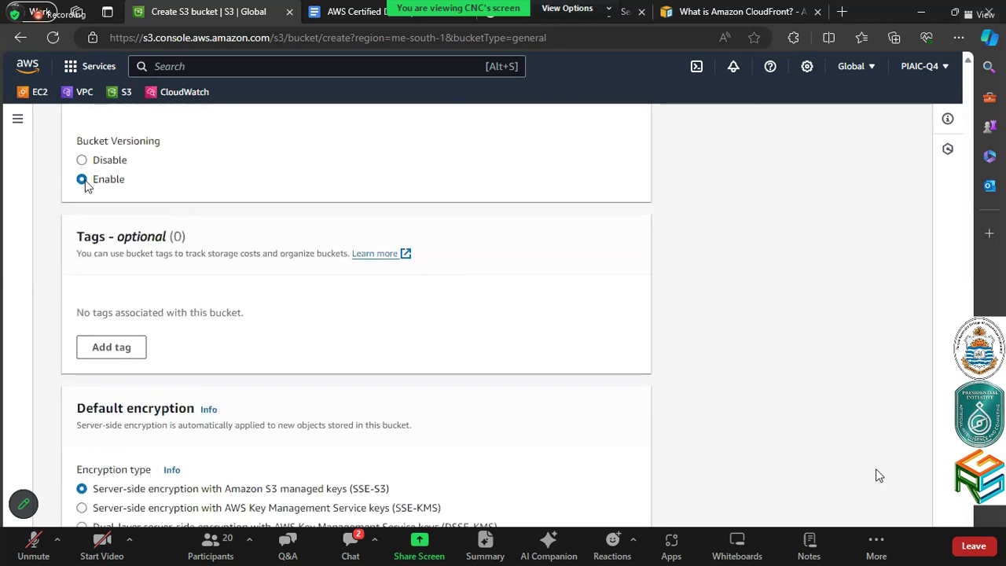
{"action": "scroll", "coordinate": [87, 186], "scroll_direction": "down", "scroll_amount": 1}
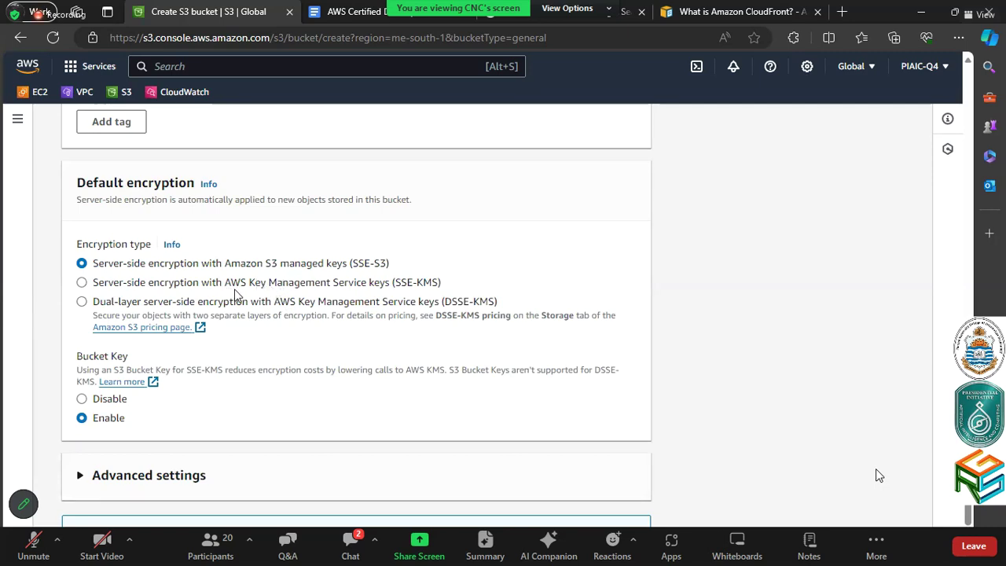
Set Bucket Key to Disable with SSE-S3 encryption kept, and create the piaicwebsite bucket
{"action": "left_click_drag", "start_coordinate": [229, 267], "coordinate": [291, 269]}
{"action": "left_click", "coordinate": [292, 272]}
{"action": "scroll", "coordinate": [385, 313], "scroll_direction": "down", "scroll_amount": 2}
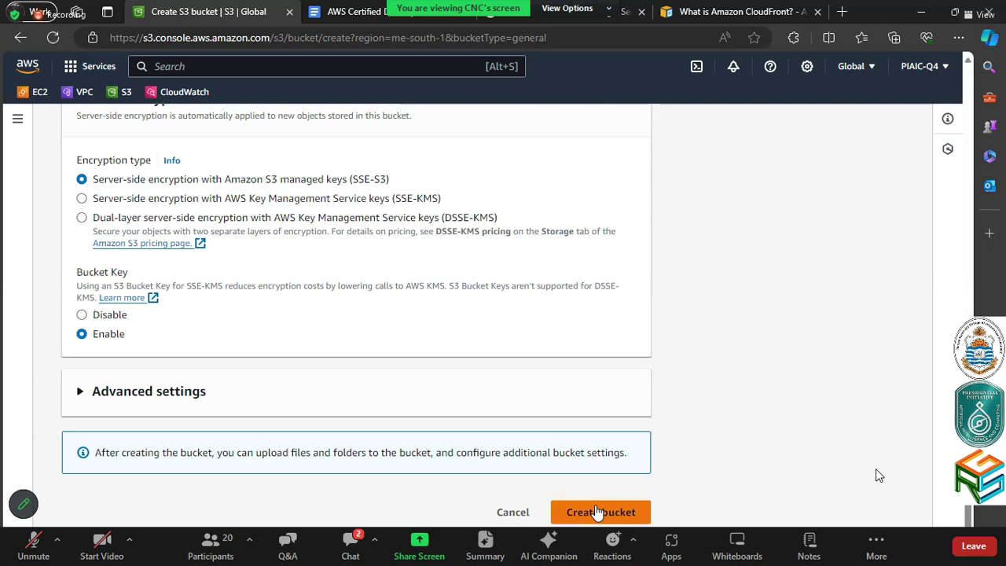
{"action": "left_click", "coordinate": [109, 316]}
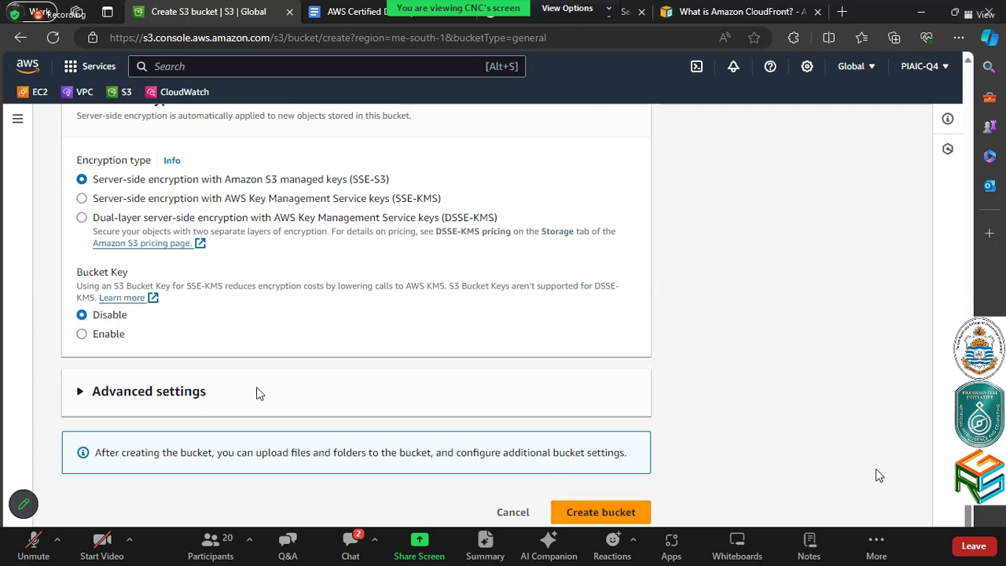
{"action": "left_click", "coordinate": [609, 507]}
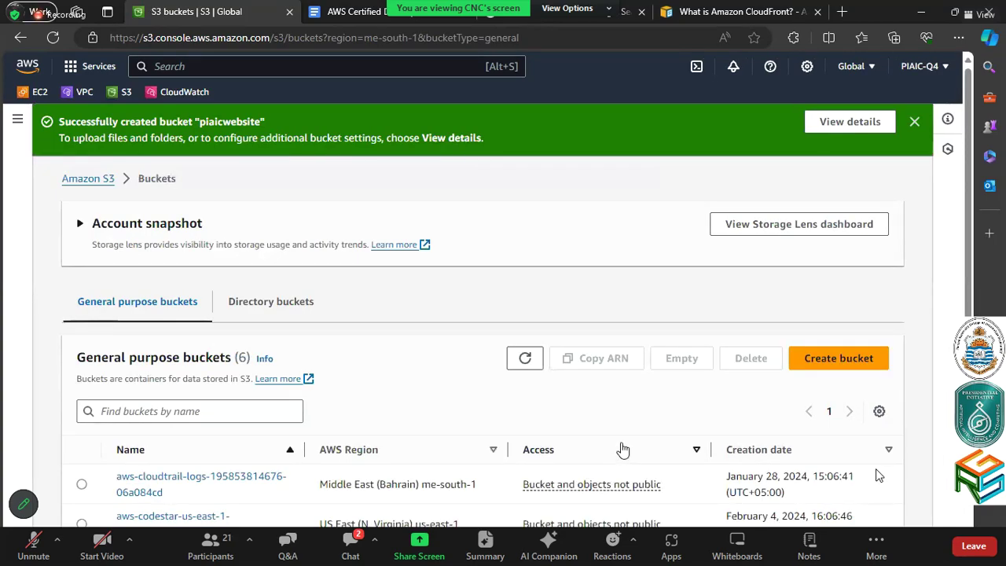
Open piaicwebsite, check versioning shows Enabled under Properties, then view its Permissions
{"action": "scroll", "coordinate": [668, 414], "scroll_direction": "down", "scroll_amount": 2}
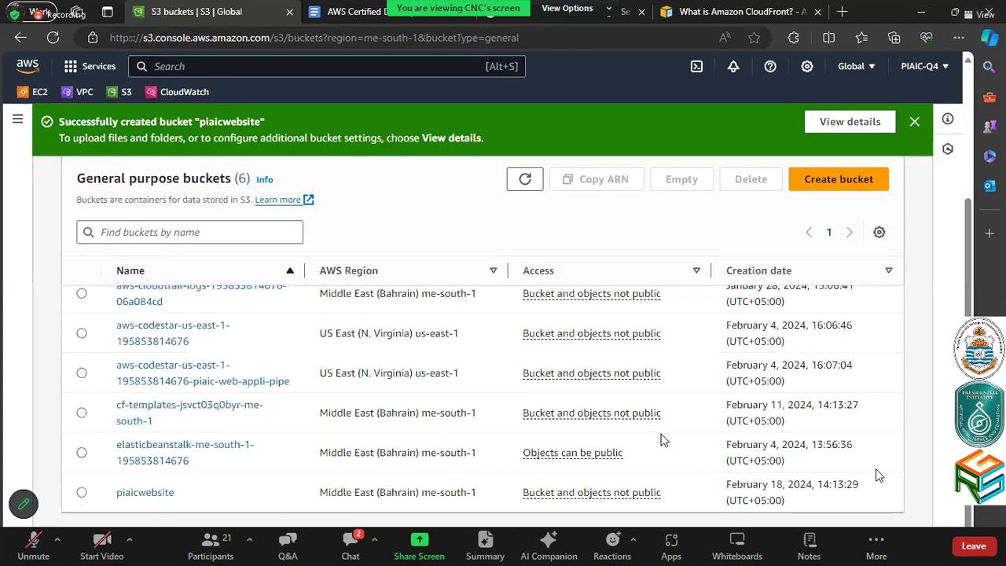
{"action": "left_click", "coordinate": [157, 494]}
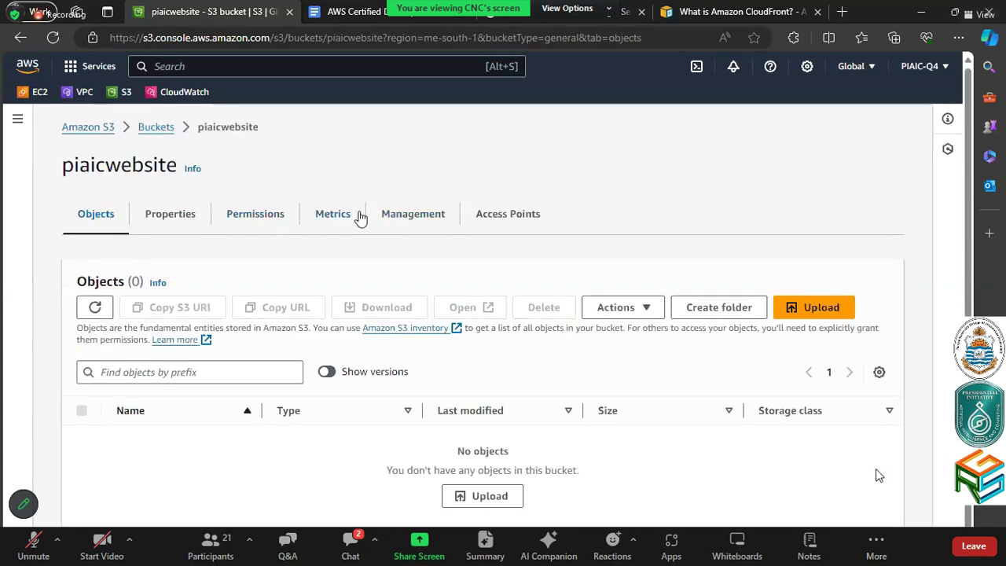
{"action": "left_click", "coordinate": [183, 220]}
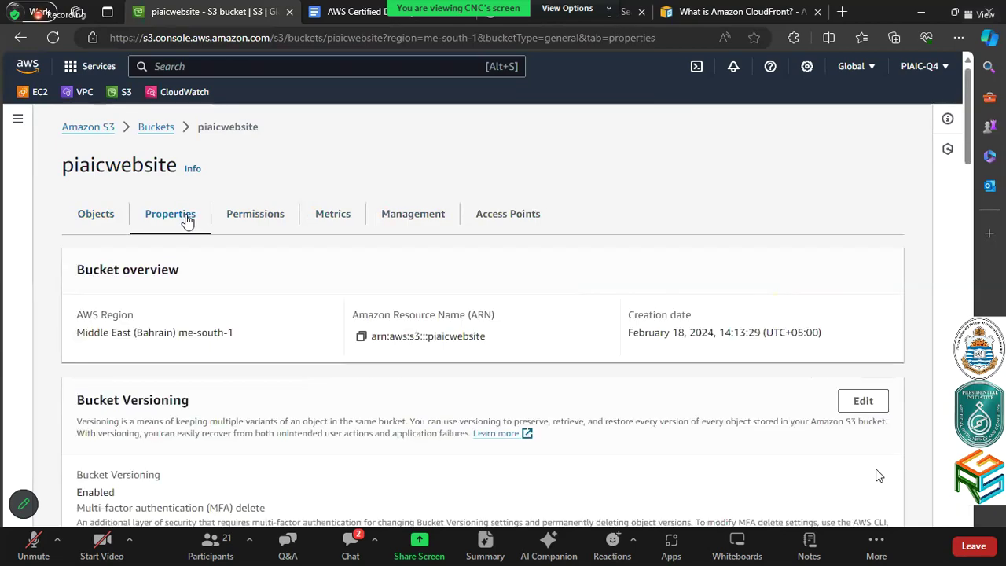
{"action": "scroll", "coordinate": [294, 260], "scroll_direction": "down", "scroll_amount": 2}
{"action": "scroll", "coordinate": [292, 260], "scroll_direction": "down", "scroll_amount": 2}
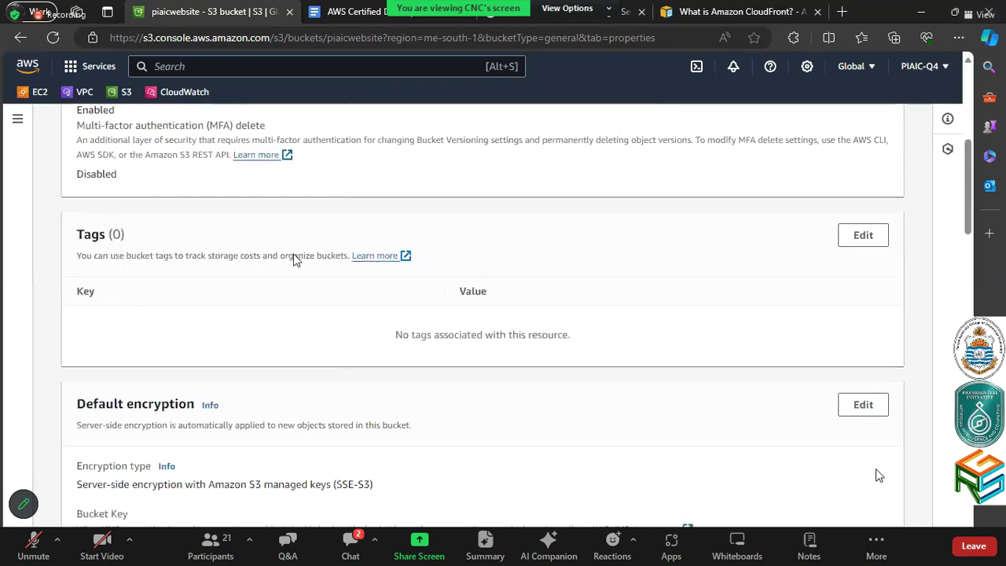
{"action": "scroll", "coordinate": [289, 228], "scroll_direction": "up", "scroll_amount": 5}
{"action": "left_click", "coordinate": [287, 218]}
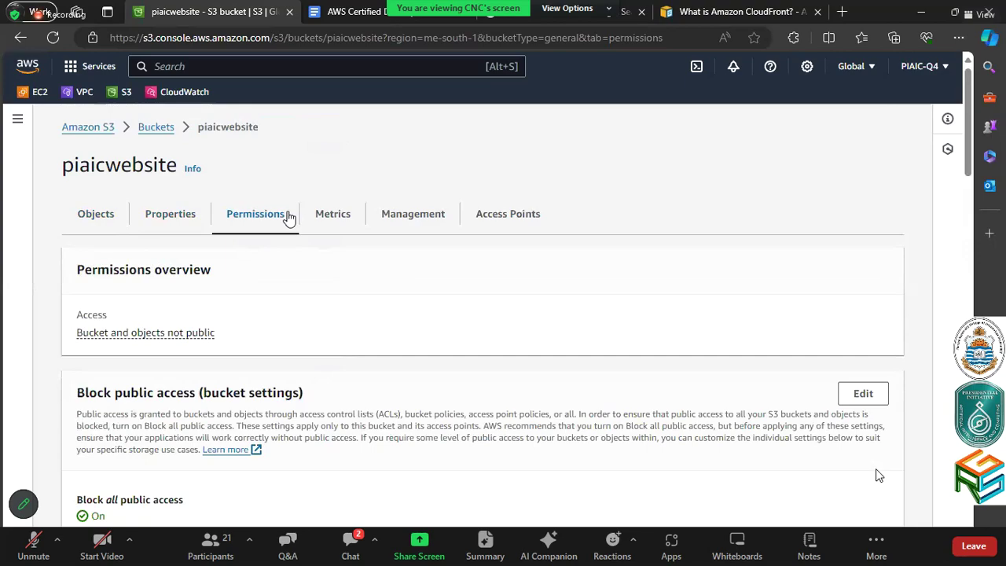
{"action": "scroll", "coordinate": [287, 217], "scroll_direction": "down", "scroll_amount": 3}
Uncheck Block all public access for piaicwebsite, save, and confirm by typing 'confirm'
{"action": "left_click", "coordinate": [855, 171]}
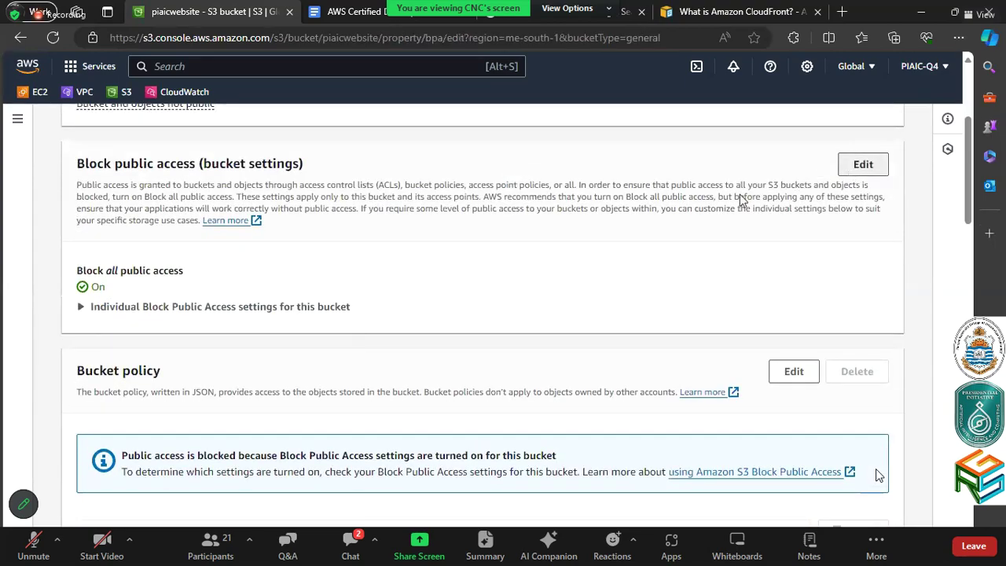
{"action": "left_click", "coordinate": [146, 333]}
{"action": "scroll", "coordinate": [147, 336], "scroll_direction": "down", "scroll_amount": 1}
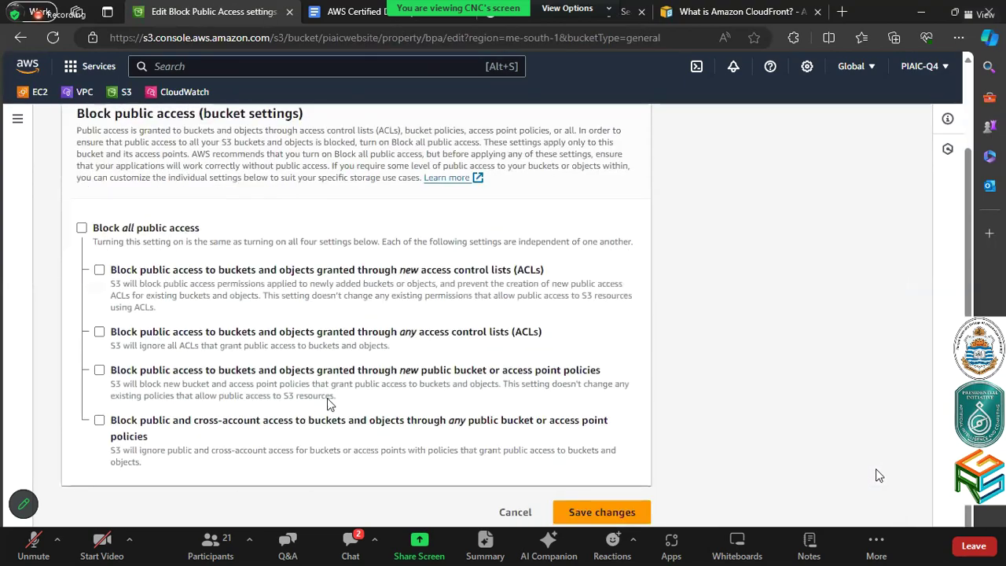
{"action": "left_click", "coordinate": [576, 510]}
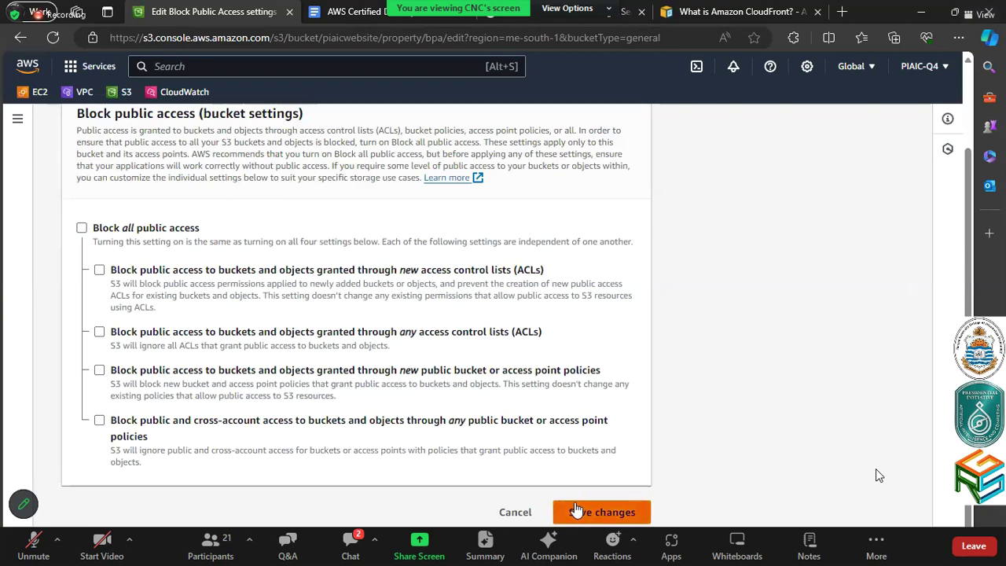
{"action": "left_click", "coordinate": [436, 358]}
{"action": "type", "text": "confirm"}
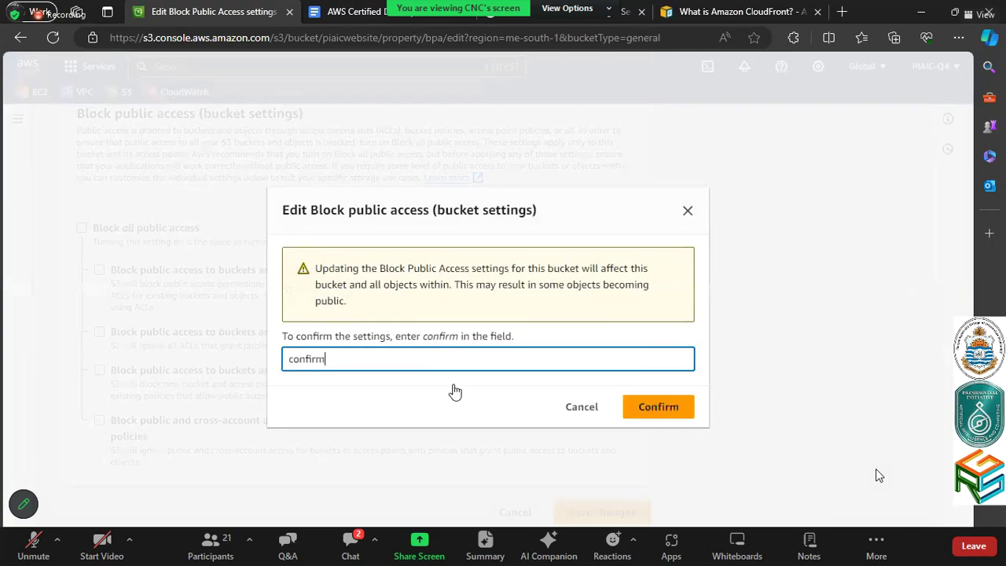
{"action": "left_click", "coordinate": [688, 408]}
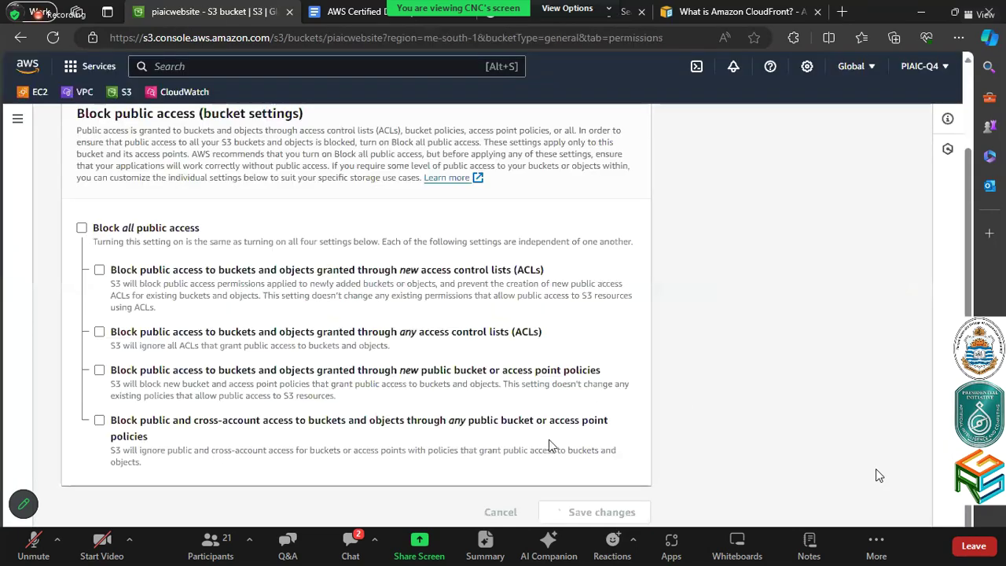
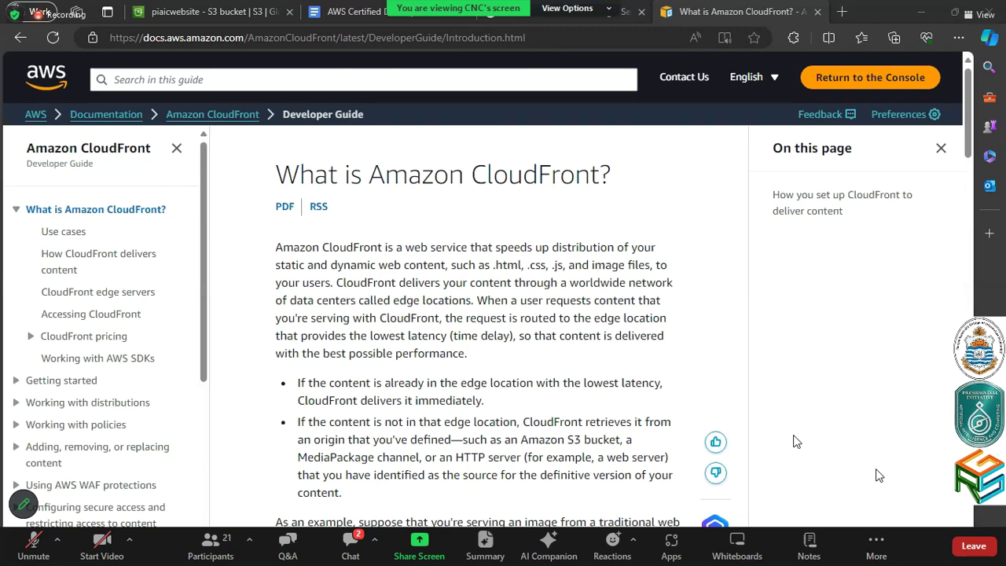
Create a new index.html file in the SampleApplication folder in VS Code
{"action": "key", "text": "alt+Tab"}
{"action": "left_click", "coordinate": [988, 40]}
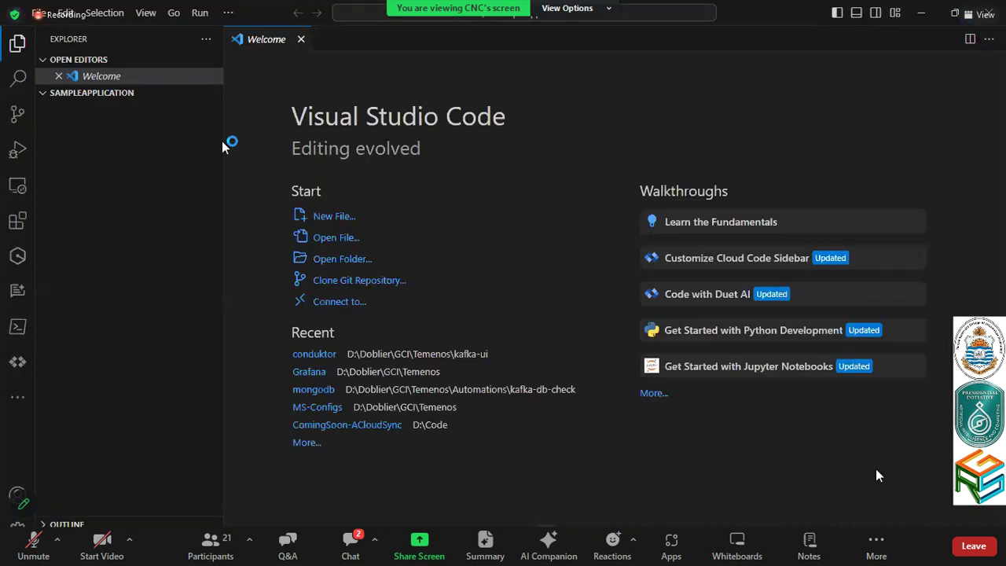
{"action": "left_click", "coordinate": [334, 217]}
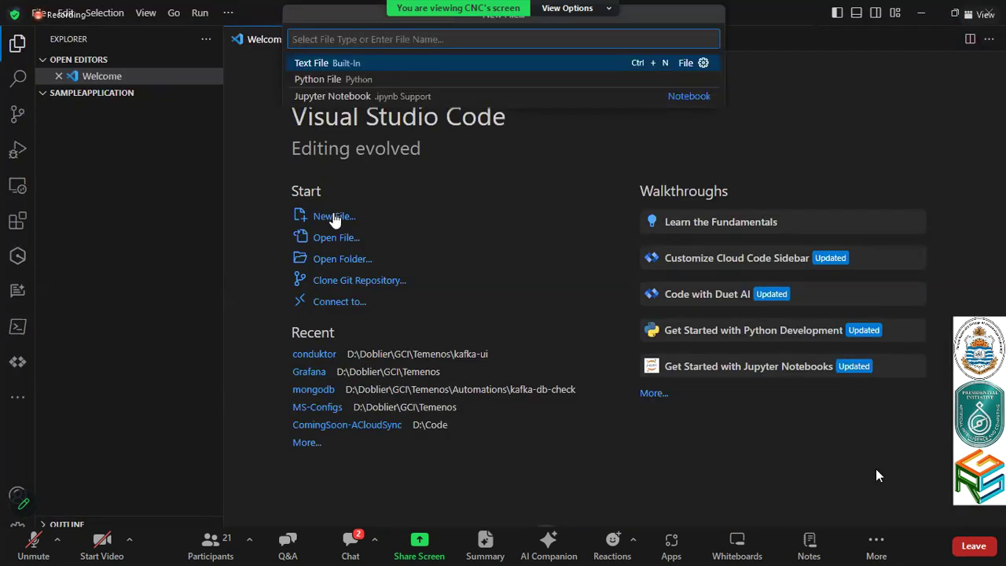
{"action": "key", "text": "Escape"}
{"action": "left_click", "coordinate": [160, 93]}
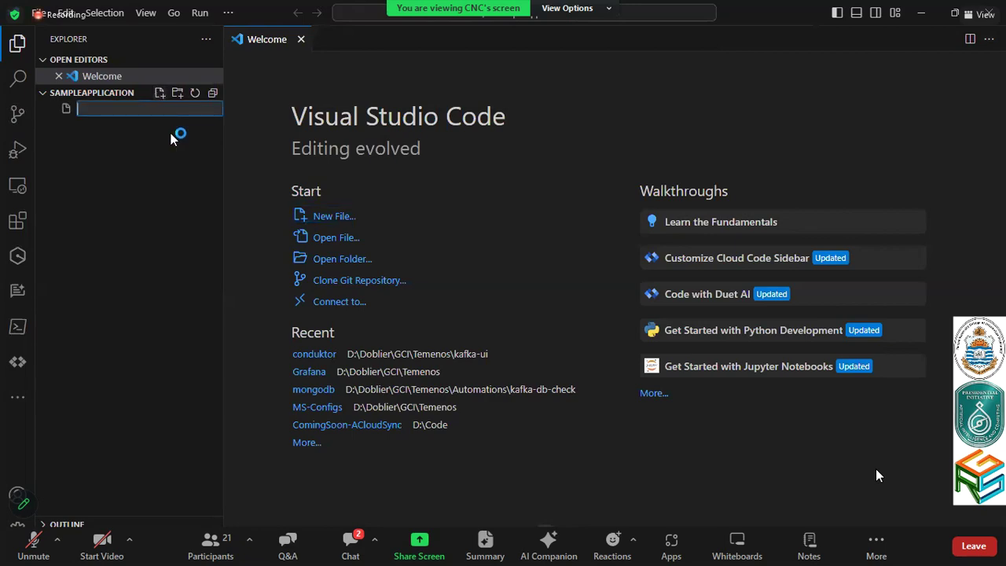
{"action": "type", "text": "index.html"}
{"action": "key", "text": "BackSpace"}
{"action": "key", "text": "BackSpace"}
{"action": "key", "text": "BackSpace"}
{"action": "key", "text": "BackSpace"}
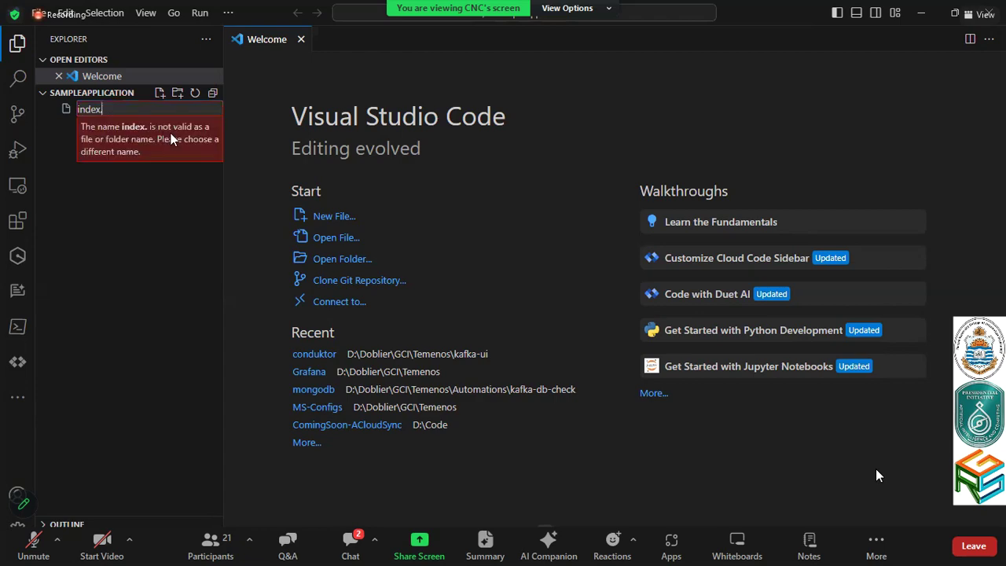
{"action": "type", "text": "html"}
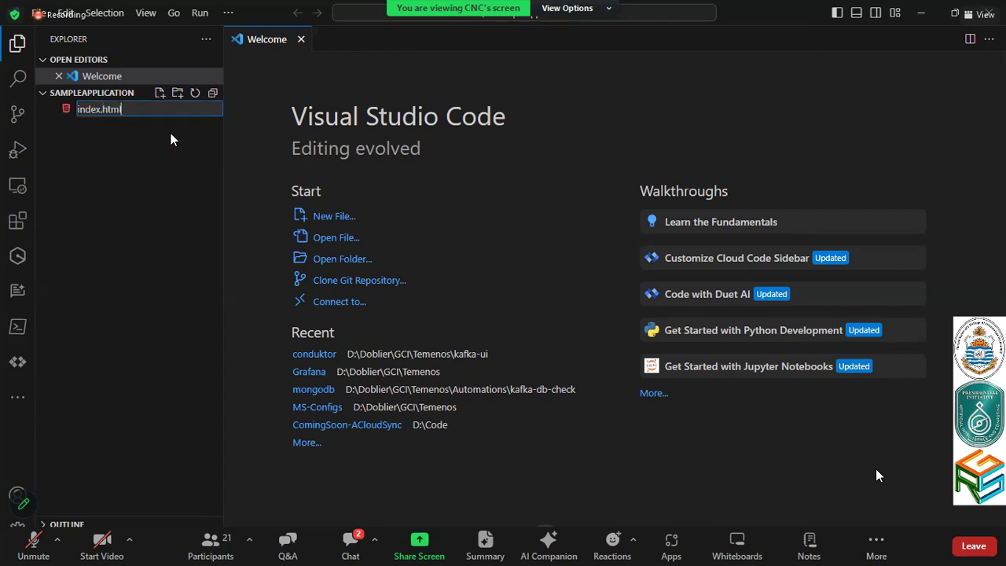
{"action": "key", "text": "Return"}
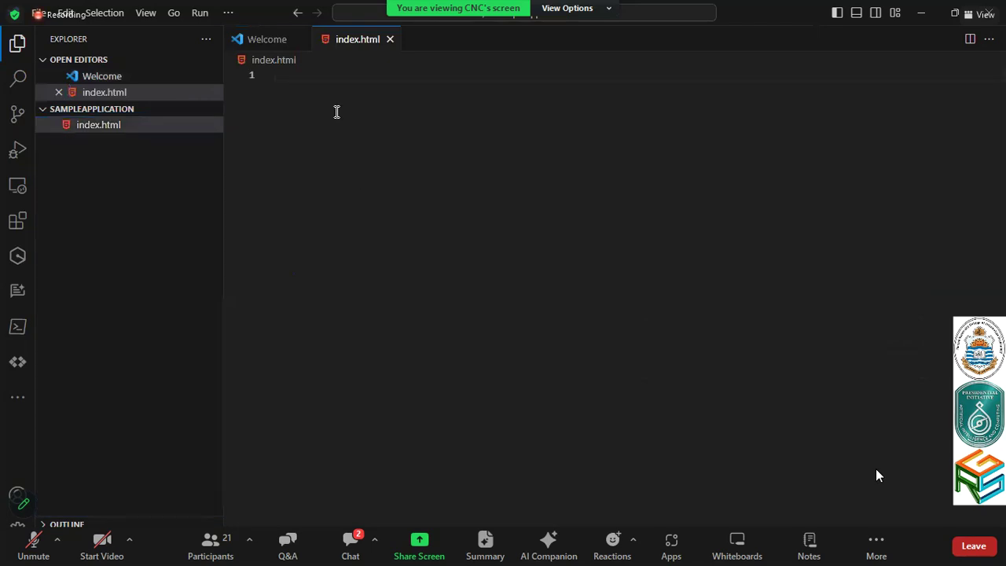
Expand the ! HTML boilerplate and set the page title to PIAIC Website
{"action": "left_click", "coordinate": [314, 72]}
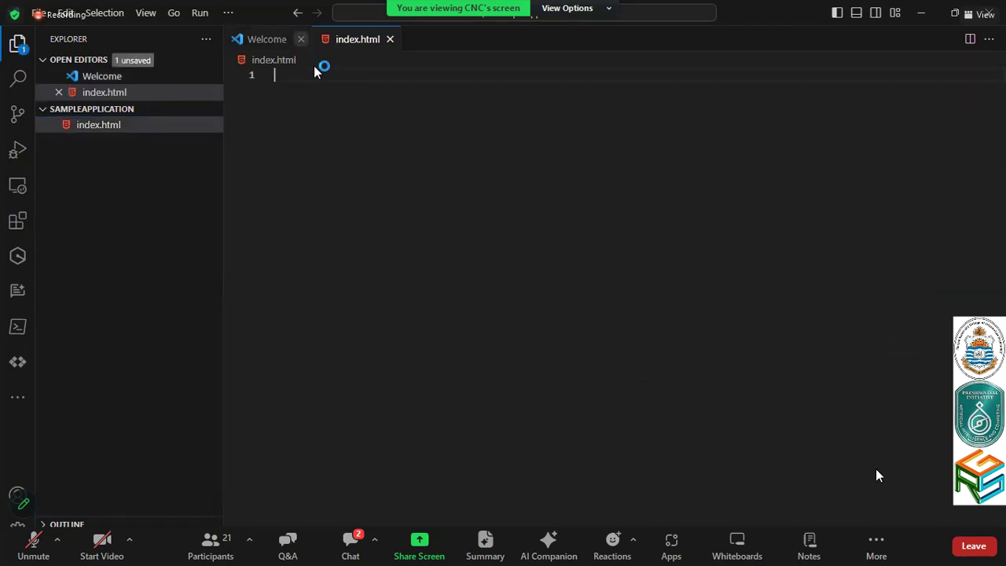
{"action": "type", "text": "!"}
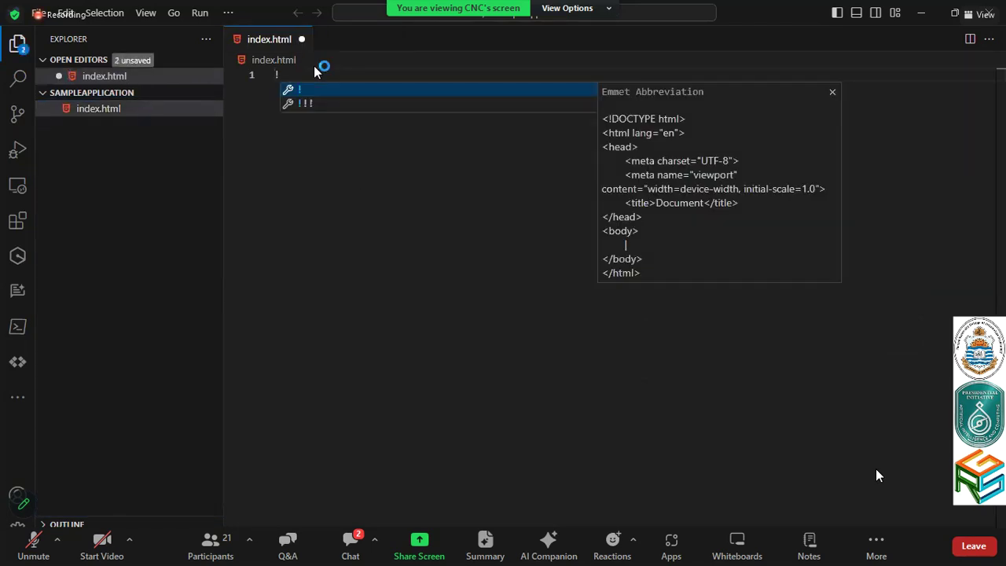
{"action": "key", "text": "Return"}
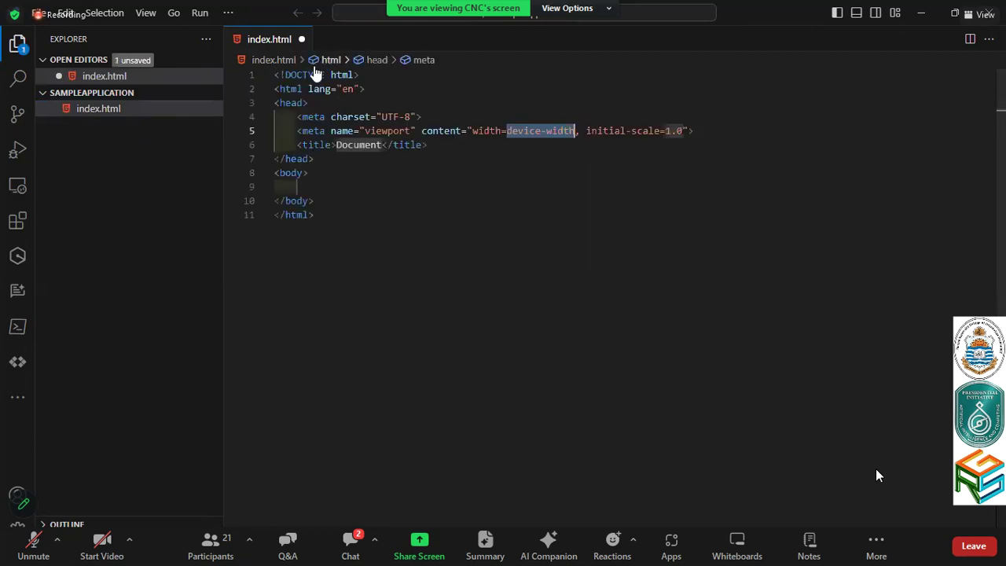
{"action": "key", "text": "Tab"}
{"action": "type", "text": "P"}
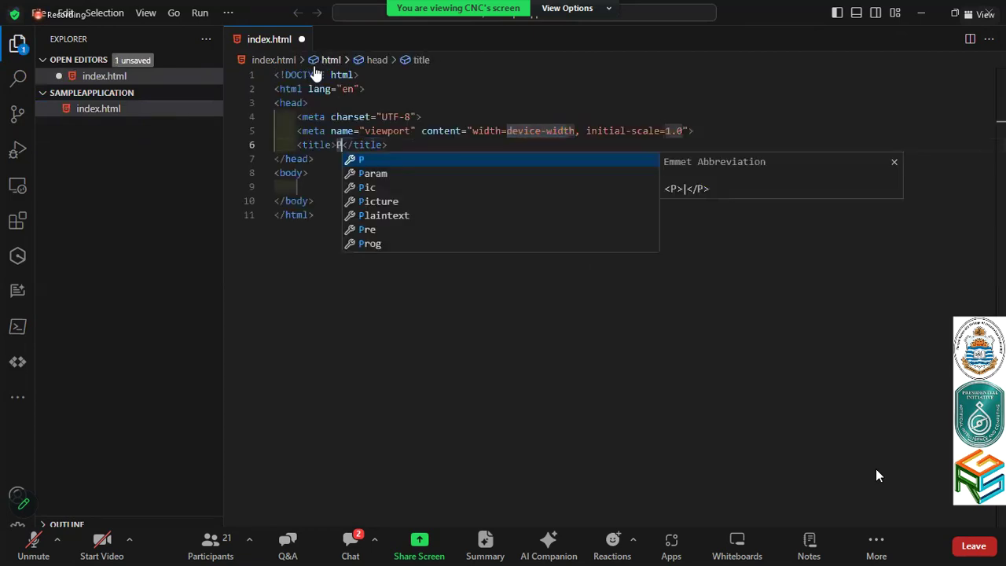
{"action": "type", "text": "IAIC W"}
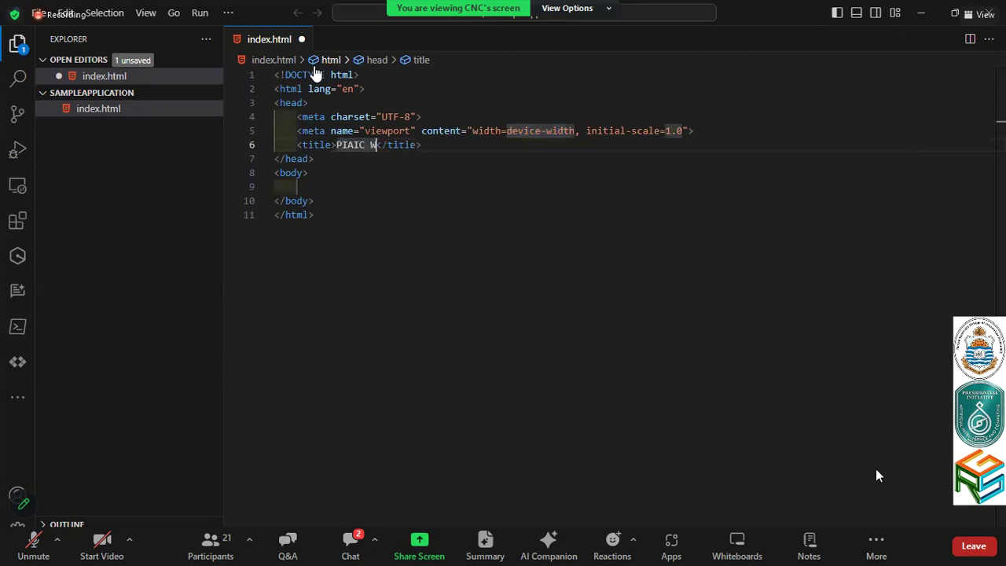
{"action": "type", "text": "ebsite"}
{"action": "key", "text": "Down"}
{"action": "key", "text": "Down"}
{"action": "key", "text": "Down"}
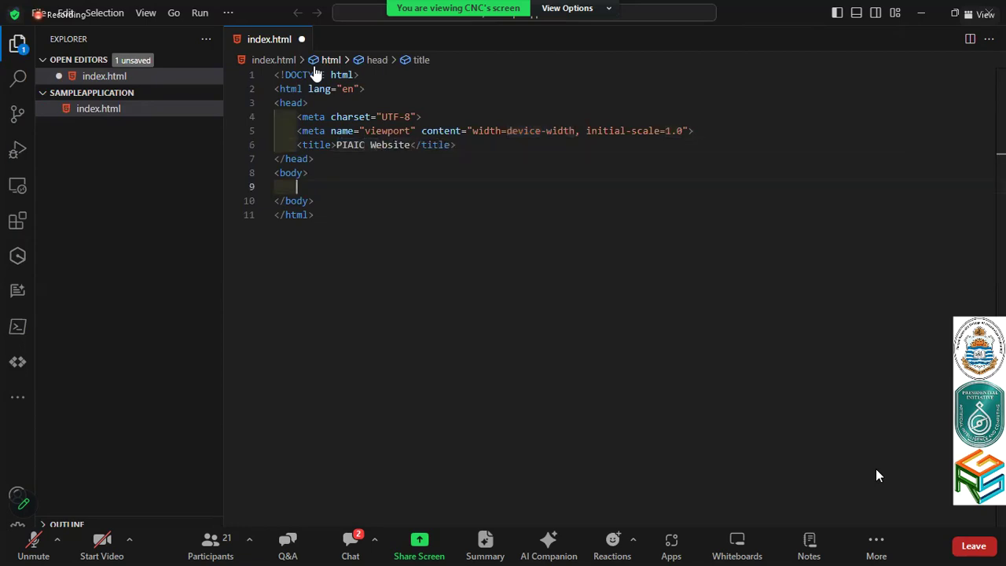
Add an <h1>Hello!!!</h1> heading to the body and save index.html
{"action": "type", "text": "H"}
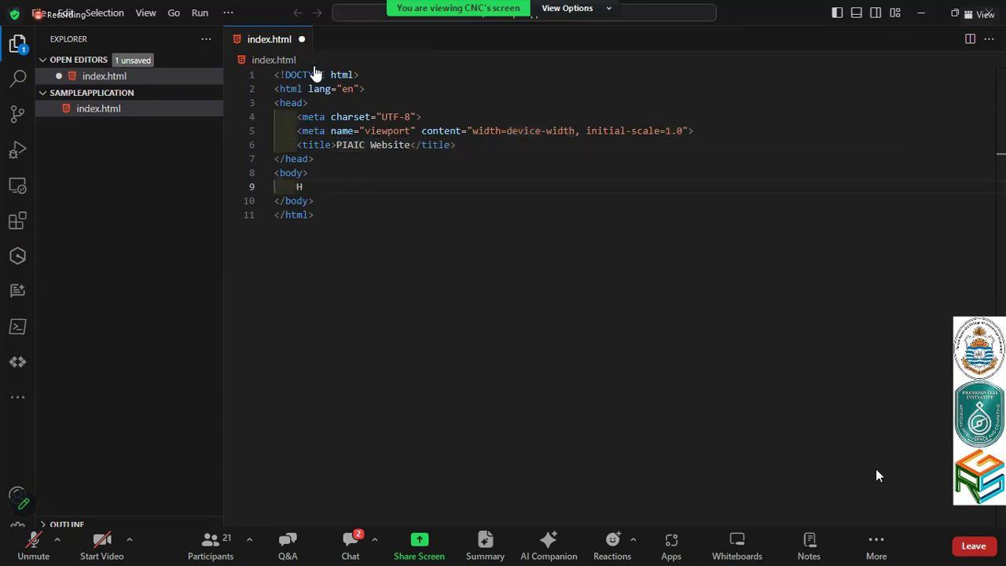
{"action": "key", "text": "BackSpace"}
{"action": "type", "text": "H1"}
{"action": "key", "text": "Tab"}
{"action": "type", "text": "Hello"}
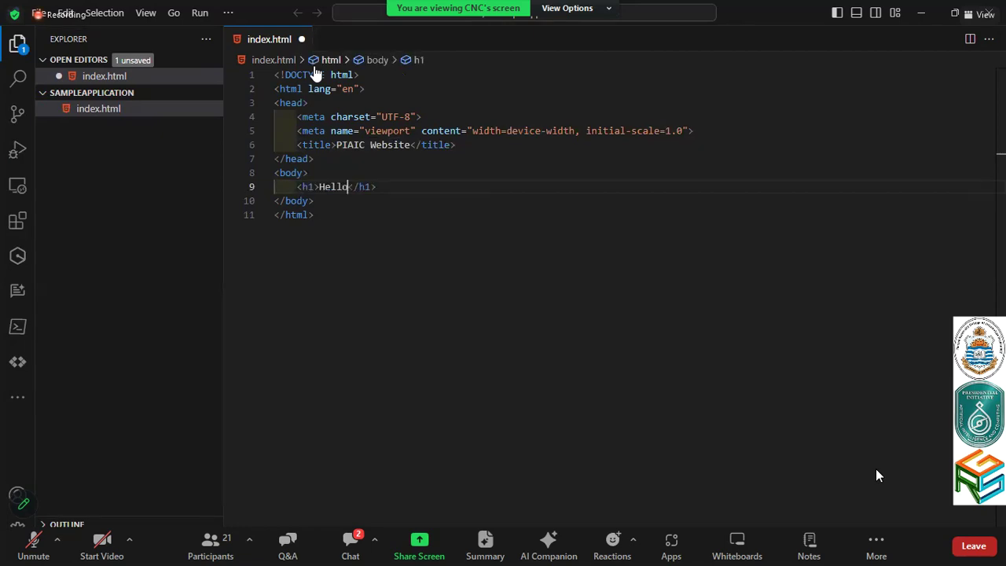
{"action": "key", "text": "ctrl+s"}
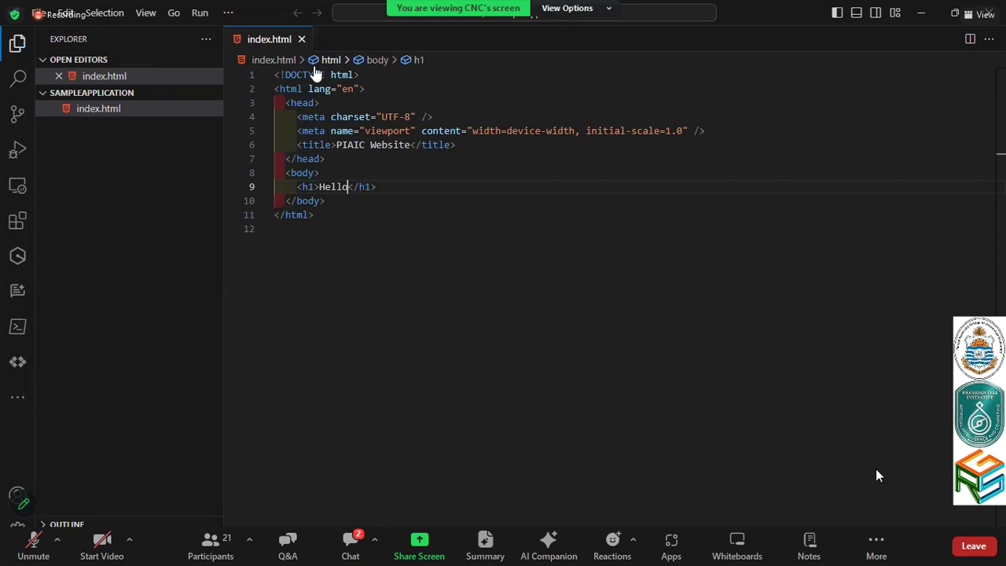
{"action": "type", "text": "!!!"}
{"action": "key", "text": "ctrl+s"}
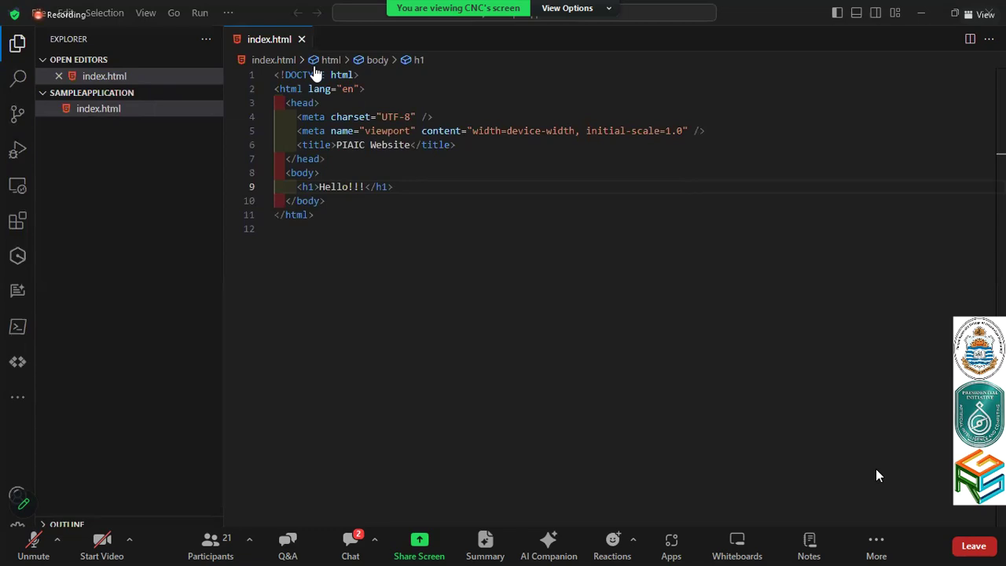
{"action": "key", "text": "alt+Tab"}
Choose index.html from D:\Code\SampleApplication for upload to piaicwebsite
{"action": "left_click", "coordinate": [113, 262]}
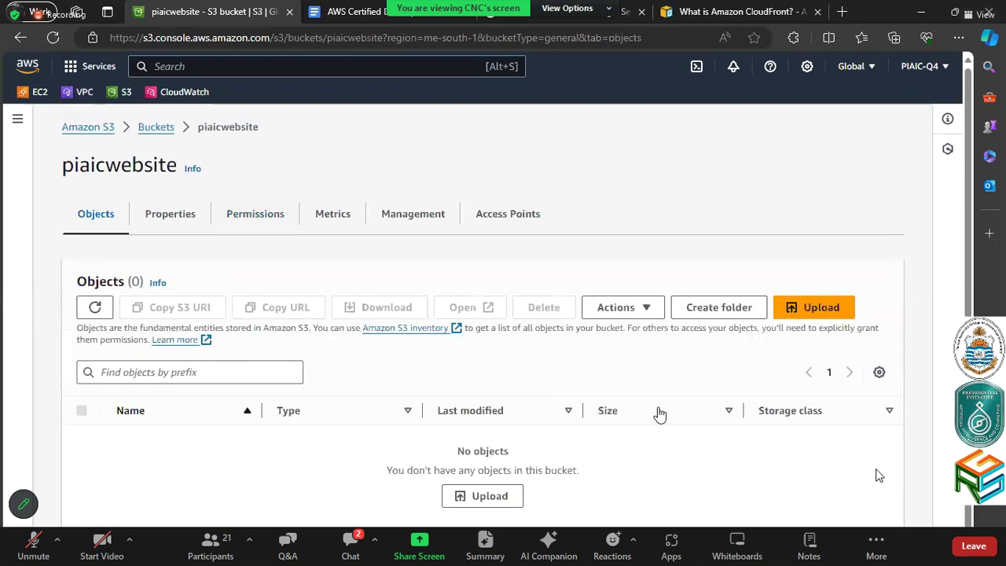
{"action": "left_click", "coordinate": [805, 313]}
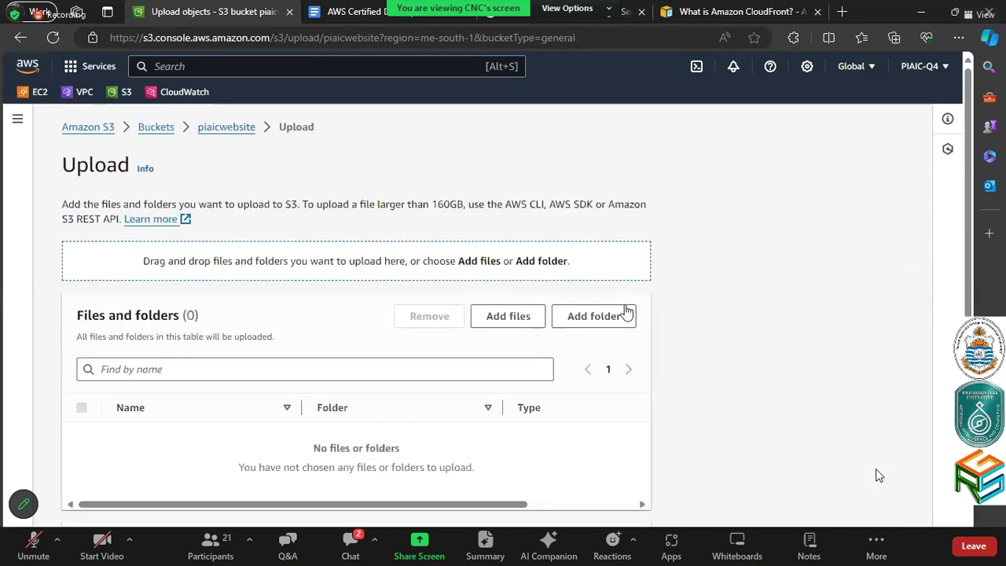
{"action": "left_click", "coordinate": [518, 324]}
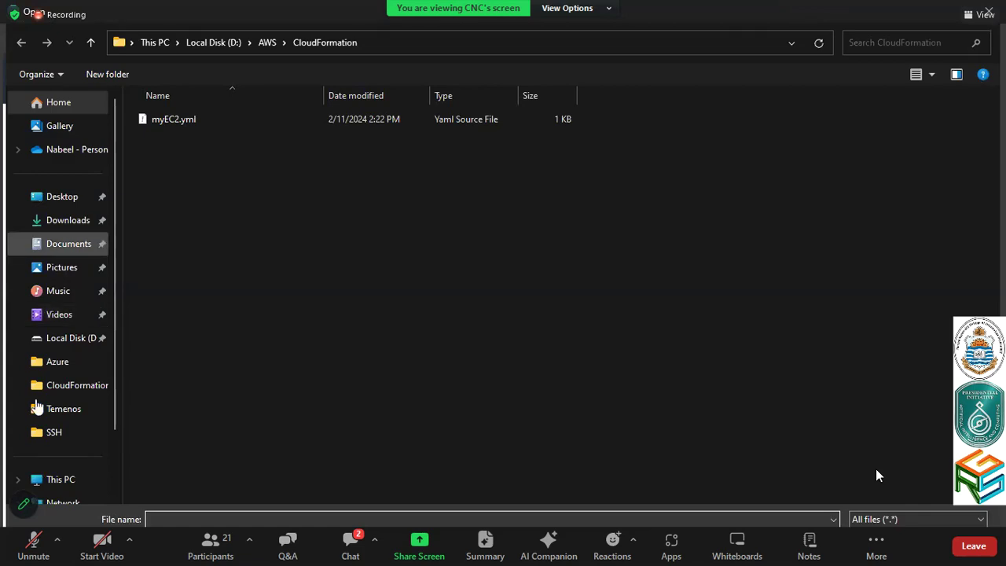
{"action": "left_click", "coordinate": [53, 344]}
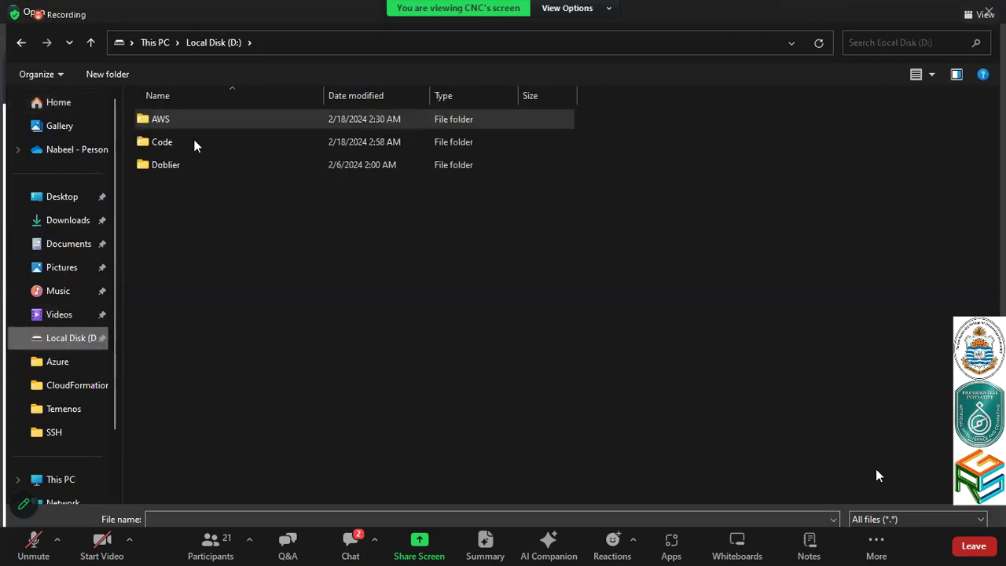
{"action": "double_click", "coordinate": [196, 145]}
{"action": "double_click", "coordinate": [200, 211]}
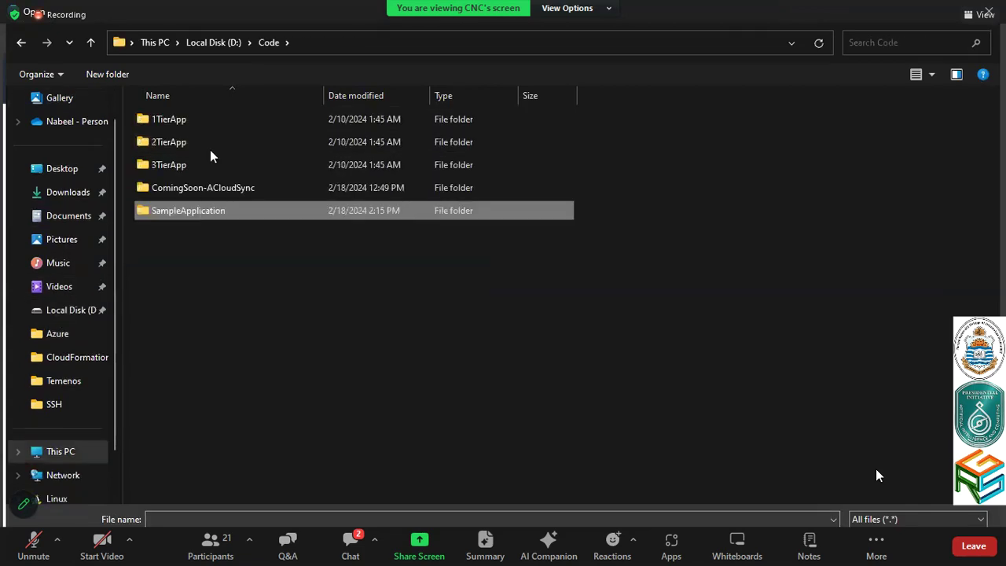
{"action": "key", "text": "Return"}
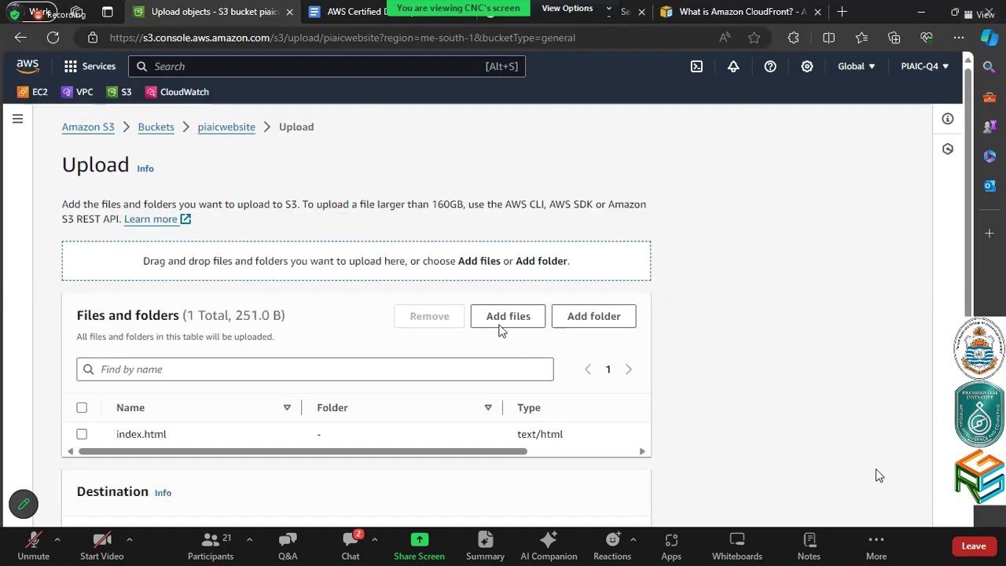
Grant the uploaded file public-read access and acknowledge the public access warning
{"action": "scroll", "coordinate": [150, 432], "scroll_direction": "down", "scroll_amount": 3}
{"action": "left_click", "coordinate": [70, 427]}
{"action": "scroll", "coordinate": [66, 428], "scroll_direction": "down", "scroll_amount": 4}
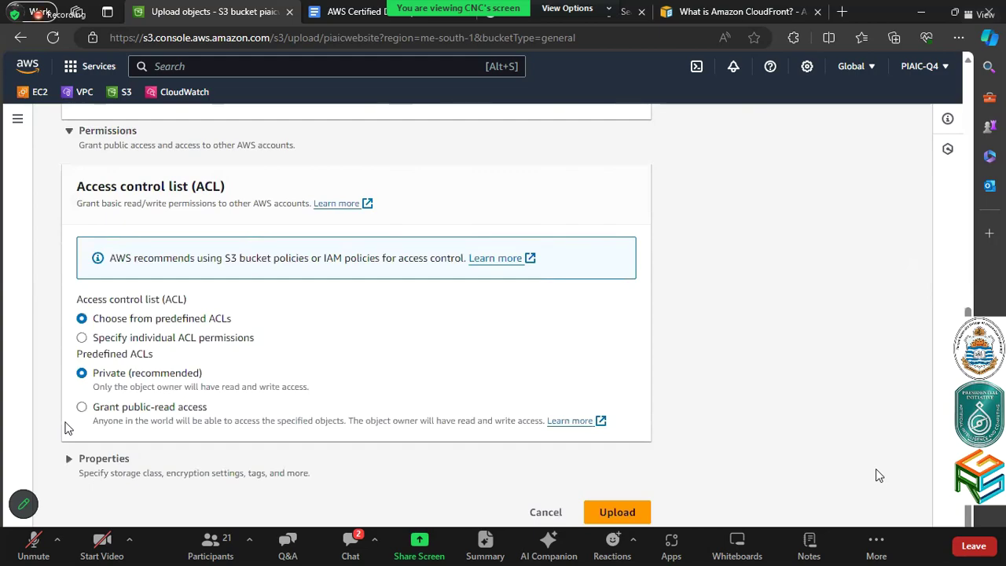
{"action": "left_click", "coordinate": [77, 463]}
{"action": "scroll", "coordinate": [77, 465], "scroll_direction": "down", "scroll_amount": 3}
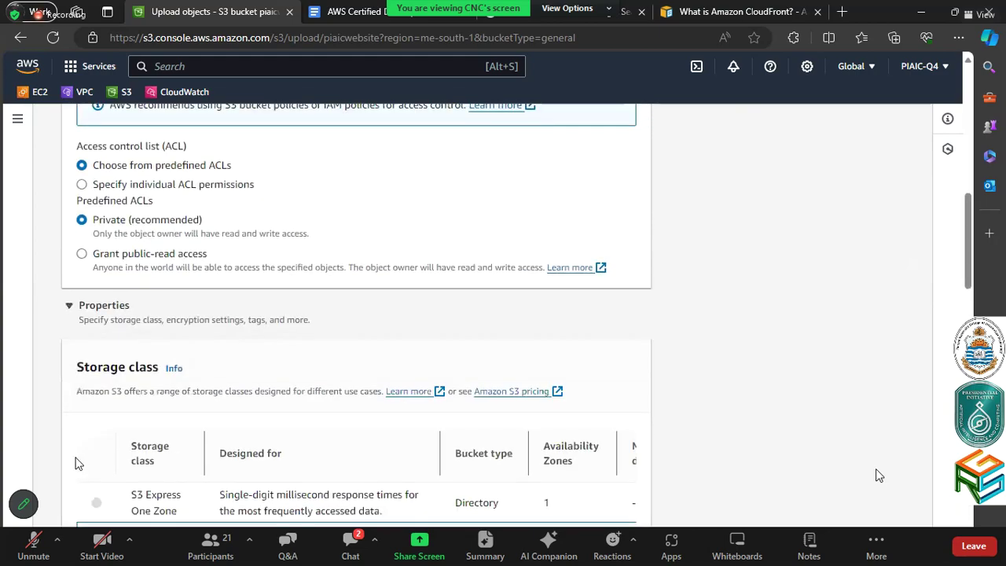
{"action": "scroll", "coordinate": [76, 462], "scroll_direction": "down", "scroll_amount": 3}
{"action": "scroll", "coordinate": [791, 347], "scroll_direction": "down", "scroll_amount": 10}
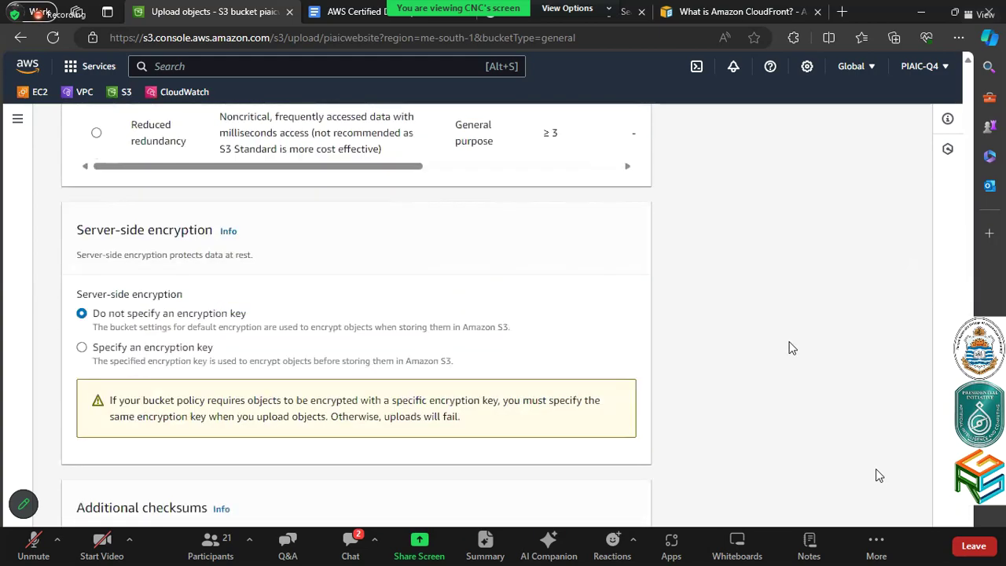
{"action": "scroll", "coordinate": [791, 348], "scroll_direction": "up", "scroll_amount": 6}
{"action": "scroll", "coordinate": [792, 347], "scroll_direction": "up", "scroll_amount": 10}
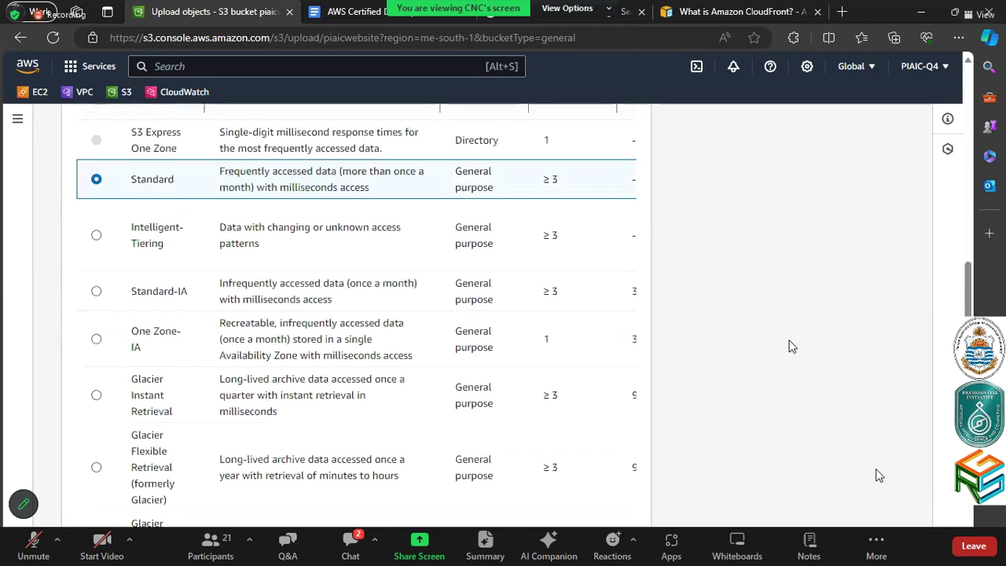
{"action": "scroll", "coordinate": [791, 348], "scroll_direction": "down", "scroll_amount": 2}
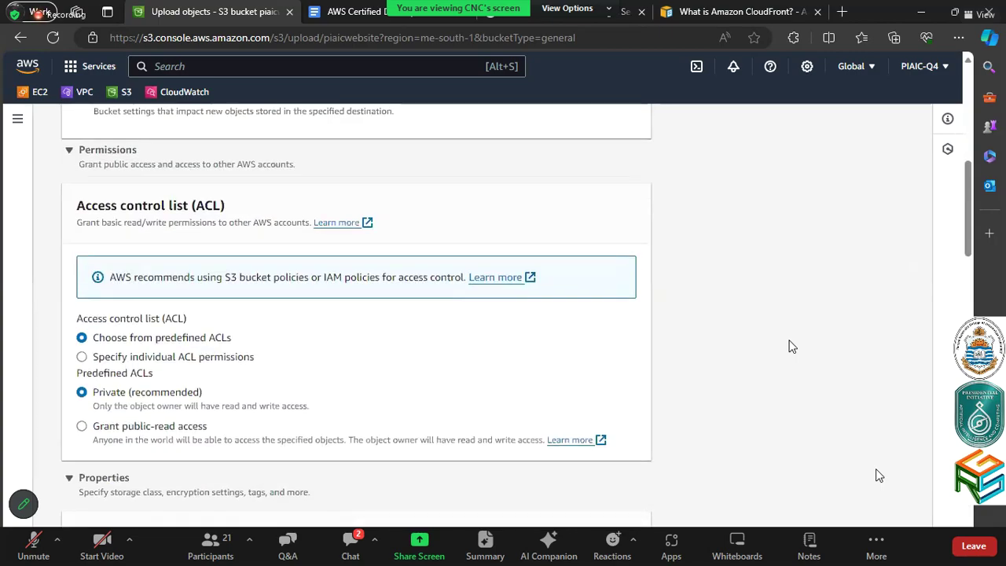
{"action": "left_click", "coordinate": [193, 427]}
{"action": "scroll", "coordinate": [645, 346], "scroll_direction": "down", "scroll_amount": 2}
{"action": "scroll", "coordinate": [645, 344], "scroll_direction": "down", "scroll_amount": 1}
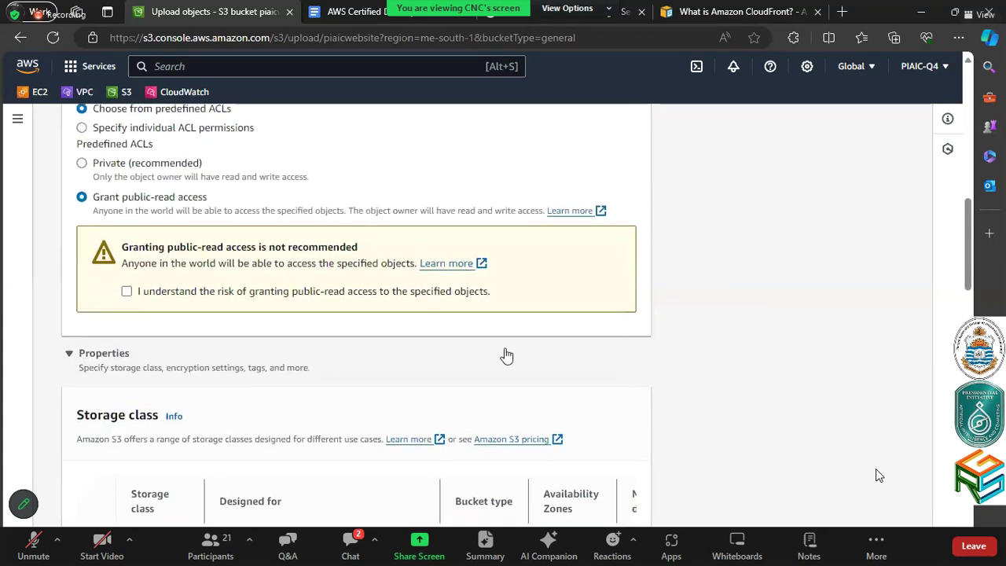
{"action": "left_click", "coordinate": [359, 293]}
Upload index.html and close the succeeded upload status page
{"action": "scroll", "coordinate": [882, 316], "scroll_direction": "down", "scroll_amount": 15}
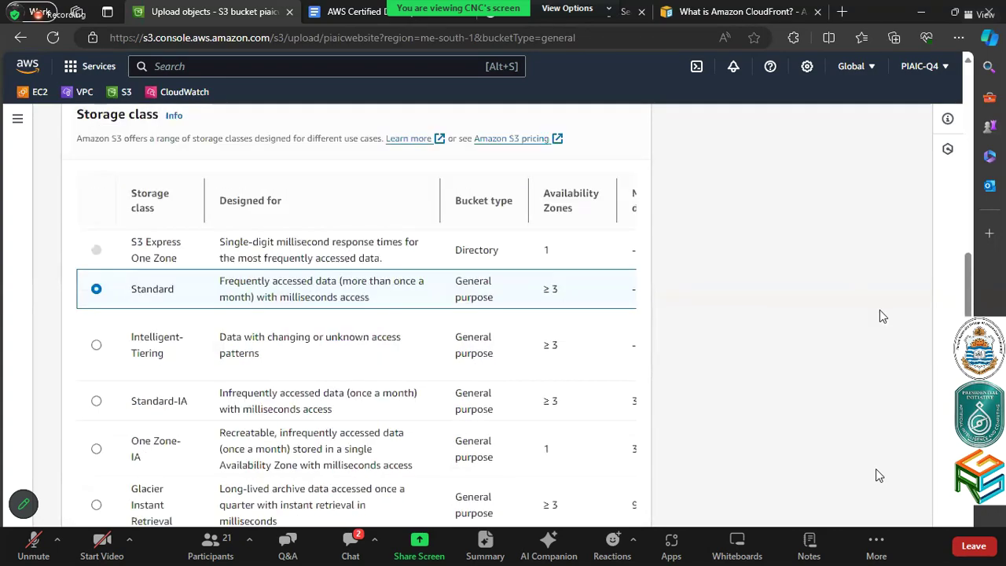
{"action": "left_click", "coordinate": [618, 513]}
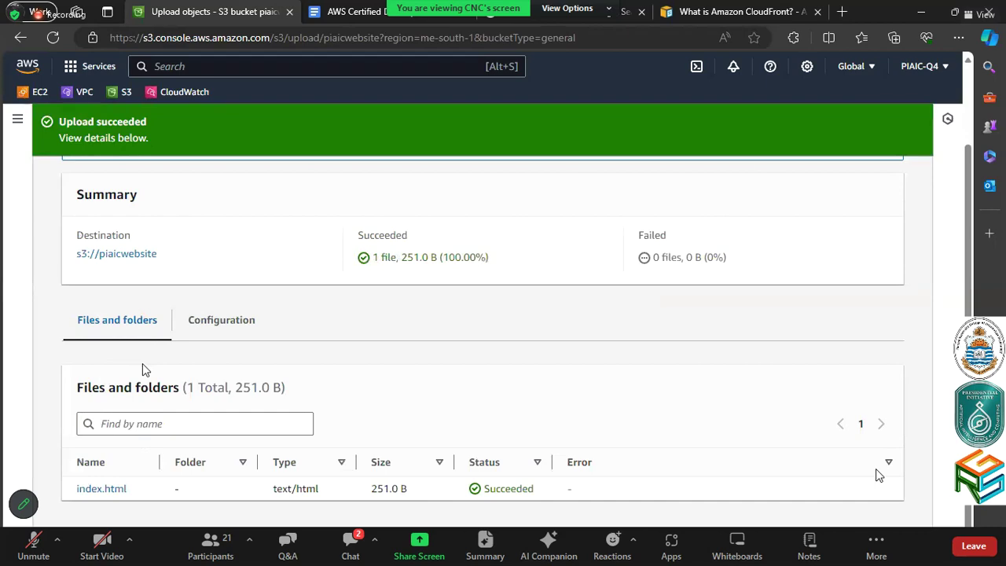
{"action": "scroll", "coordinate": [142, 363], "scroll_direction": "up", "scroll_amount": 2}
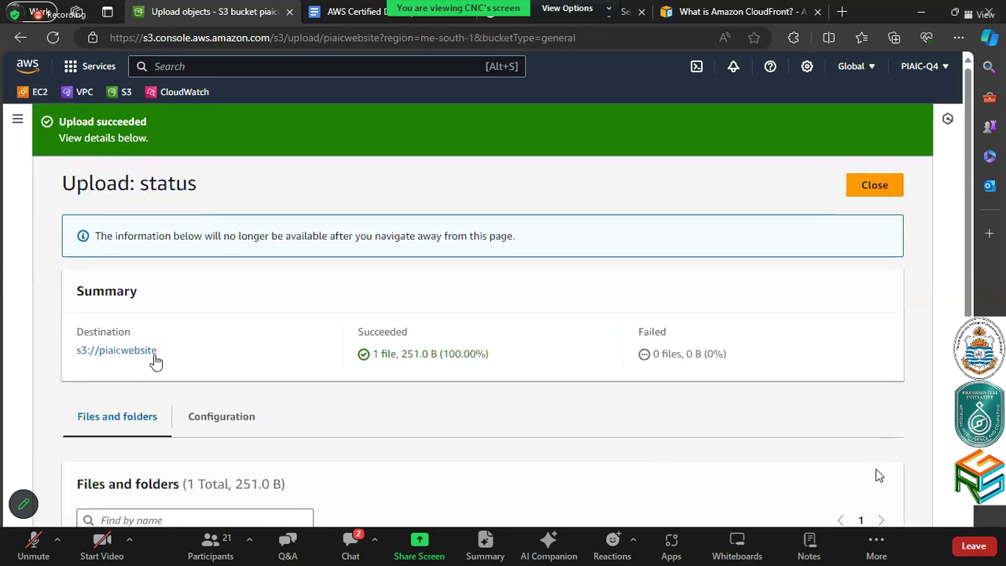
{"action": "left_click", "coordinate": [864, 195]}
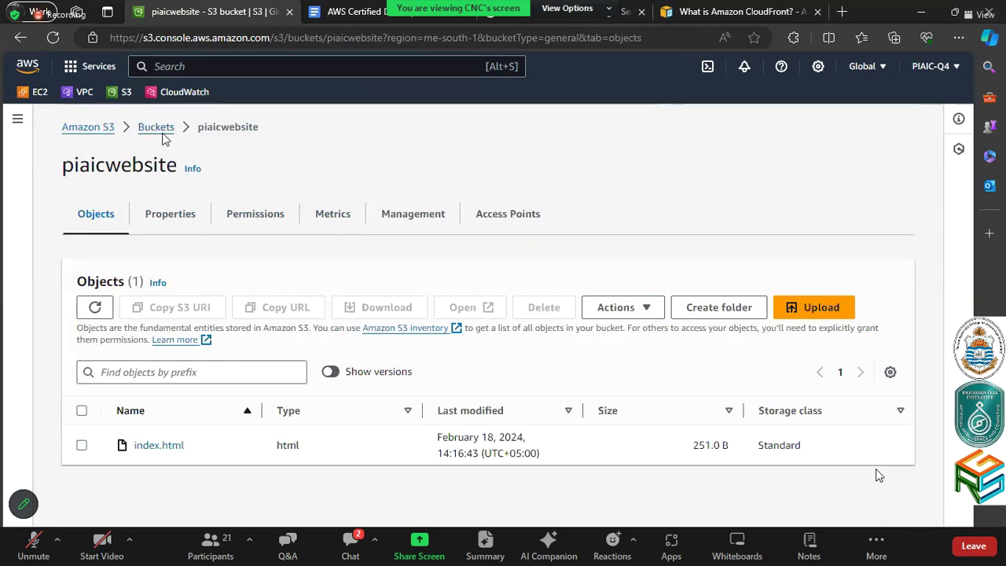
Open piaicwebsite from the Buckets list and review its Properties
{"action": "left_click", "coordinate": [157, 128]}
{"action": "scroll", "coordinate": [169, 165], "scroll_direction": "down", "scroll_amount": 3}
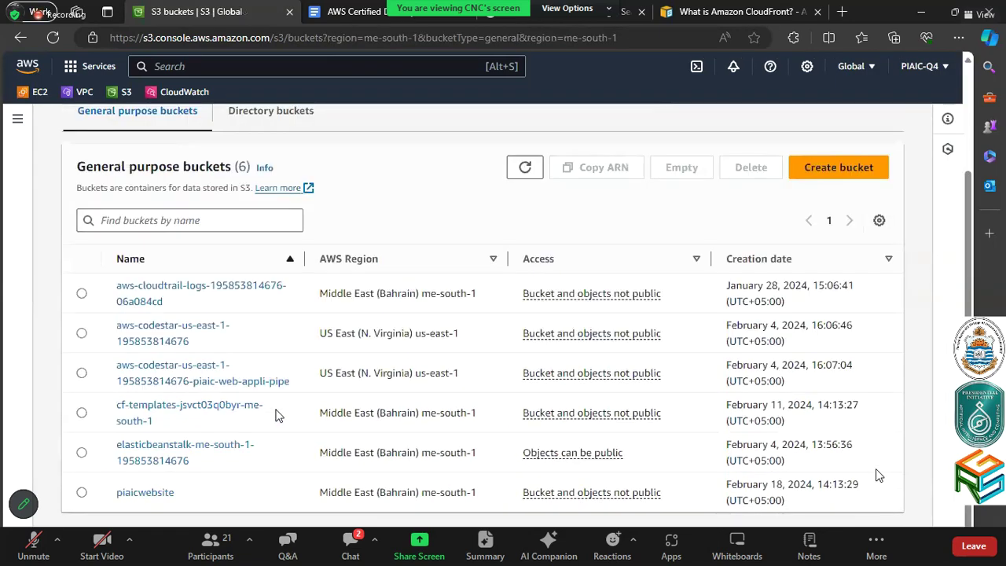
{"action": "left_click", "coordinate": [148, 495]}
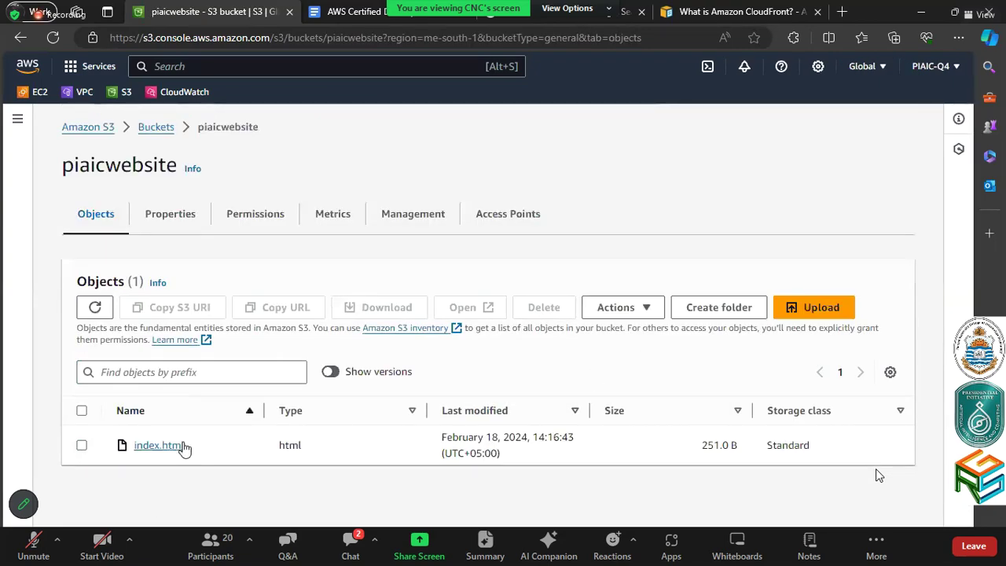
{"action": "left_click", "coordinate": [176, 224]}
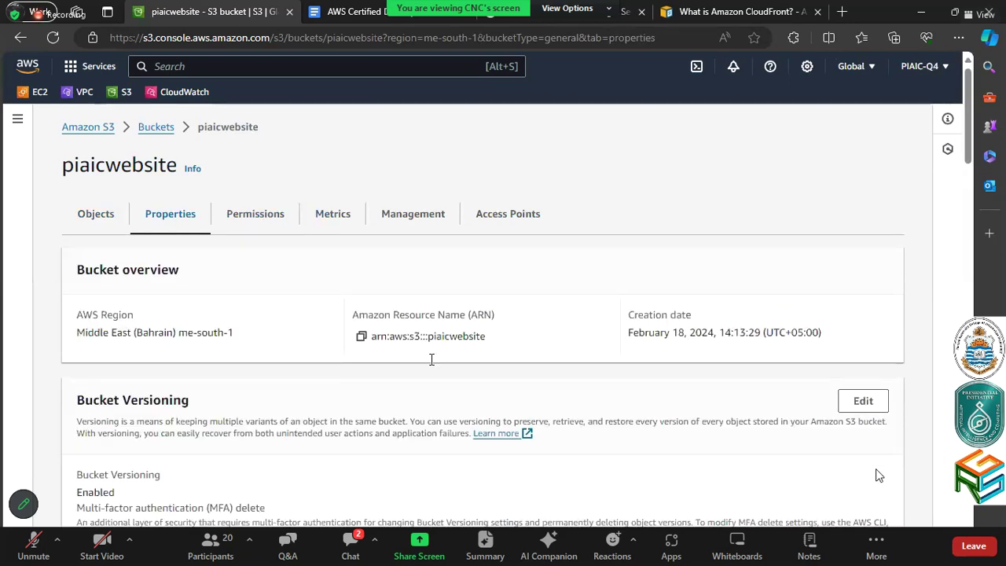
{"action": "scroll", "coordinate": [430, 364], "scroll_direction": "down", "scroll_amount": 4}
{"action": "scroll", "coordinate": [430, 365], "scroll_direction": "down", "scroll_amount": 10}
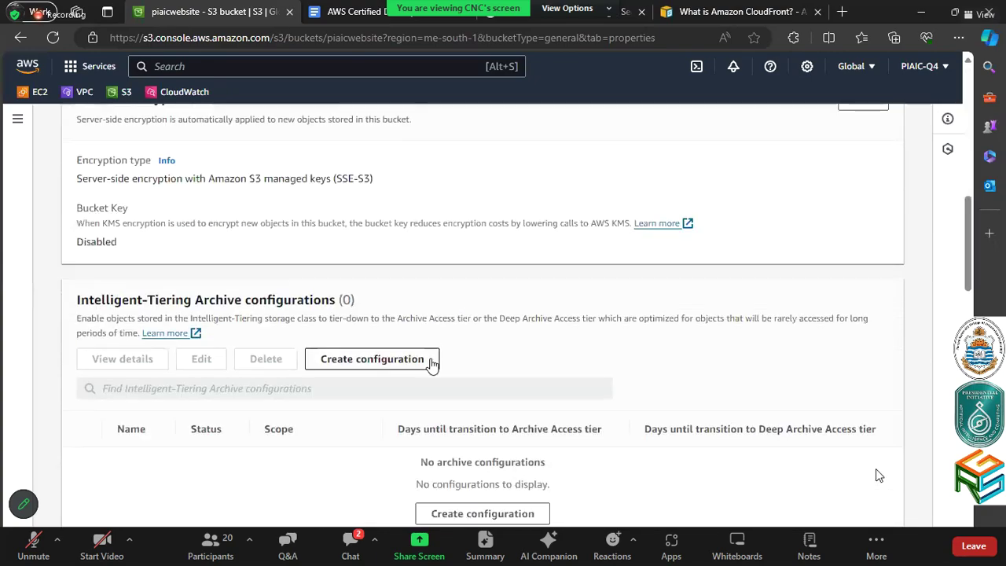
{"action": "scroll", "coordinate": [431, 365], "scroll_direction": "down", "scroll_amount": 9}
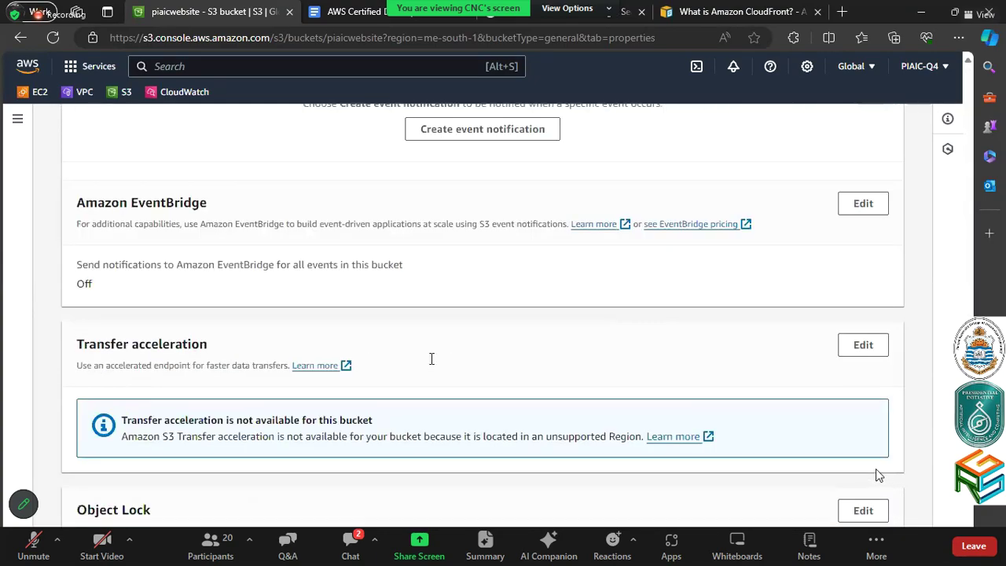
{"action": "scroll", "coordinate": [430, 363], "scroll_direction": "up", "scroll_amount": 5}
{"action": "scroll", "coordinate": [431, 362], "scroll_direction": "up", "scroll_amount": 18}
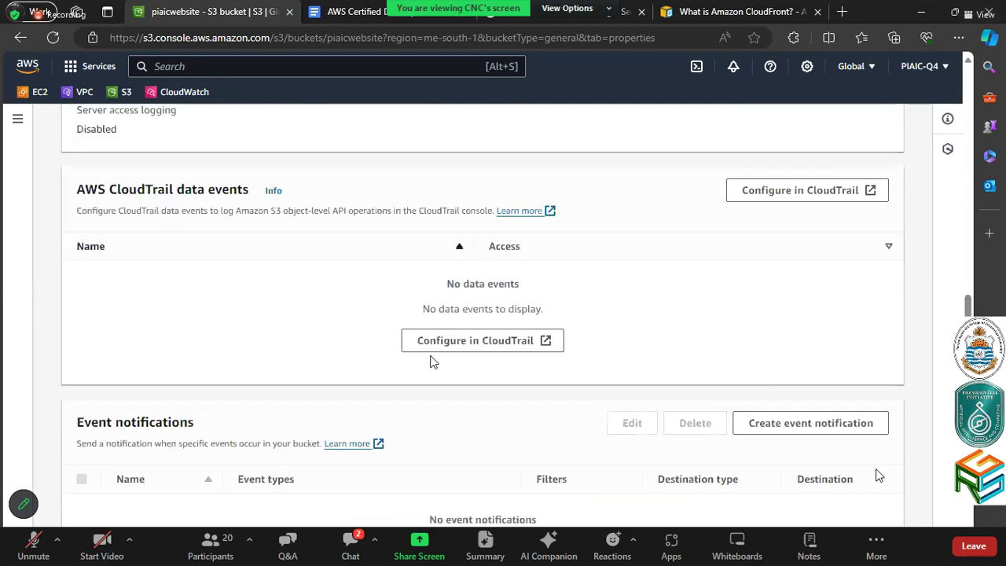
Check the Permissions tab and the explanation of its not-public access status
{"action": "left_click", "coordinate": [222, 222]}
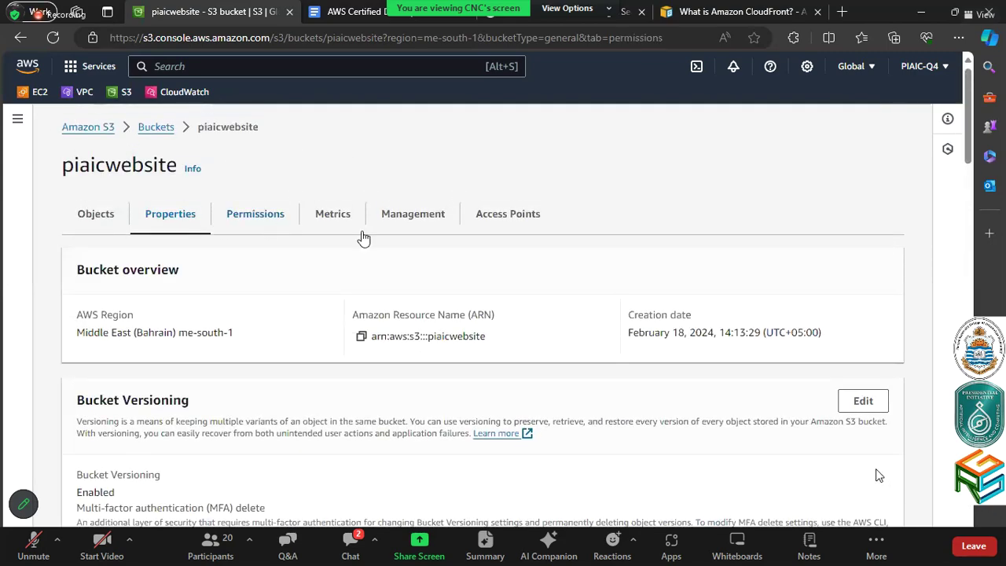
{"action": "scroll", "coordinate": [366, 238], "scroll_direction": "down", "scroll_amount": 4}
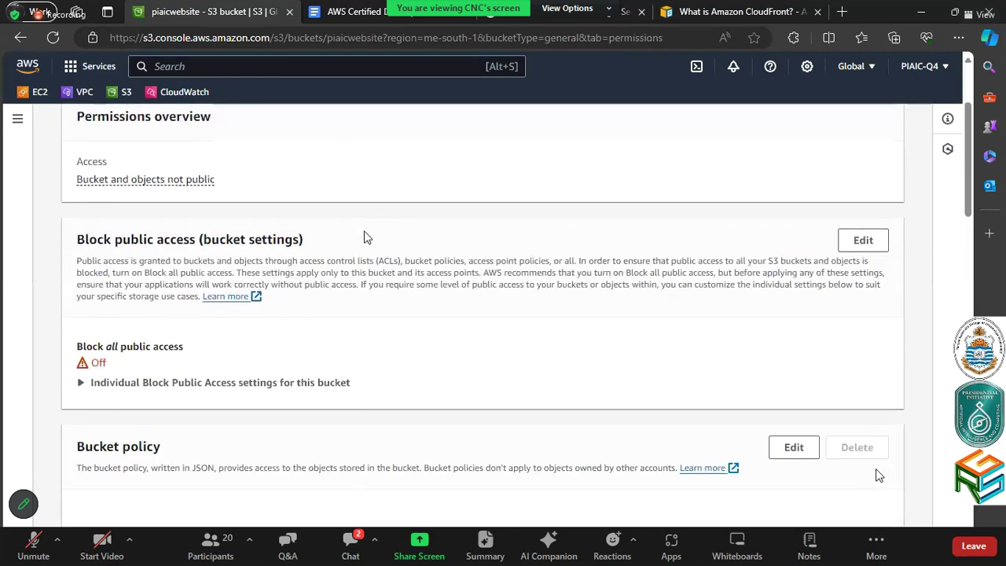
{"action": "scroll", "coordinate": [365, 238], "scroll_direction": "up", "scroll_amount": 3}
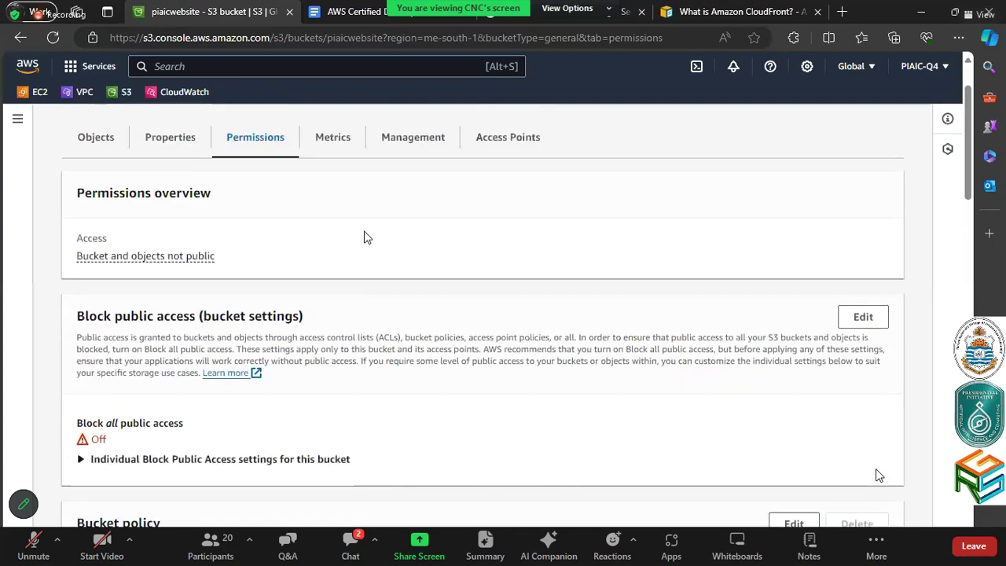
{"action": "scroll", "coordinate": [366, 238], "scroll_direction": "down", "scroll_amount": 2}
{"action": "scroll", "coordinate": [366, 238], "scroll_direction": "up", "scroll_amount": 2}
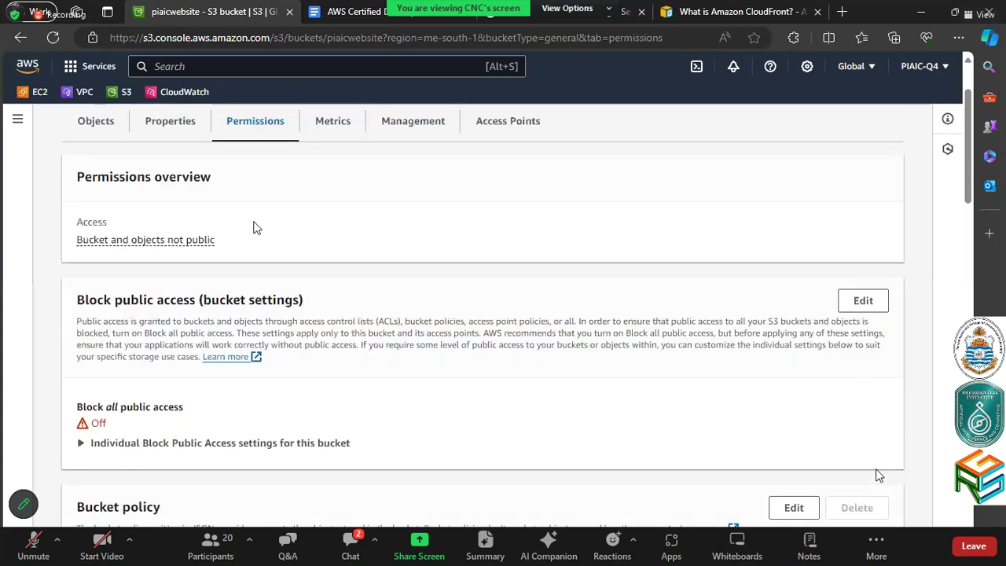
{"action": "left_click", "coordinate": [184, 258]}
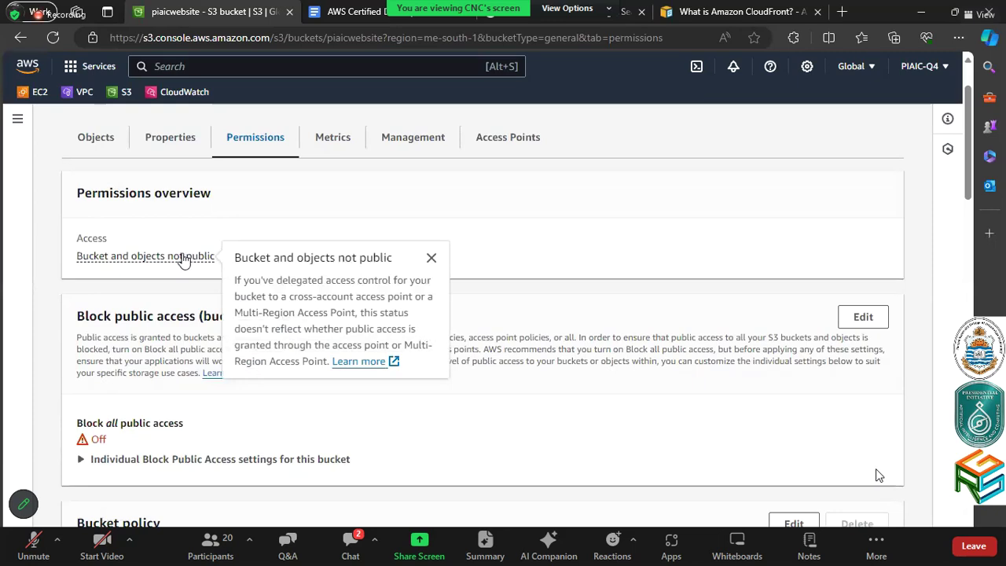
{"action": "left_click", "coordinate": [512, 212]}
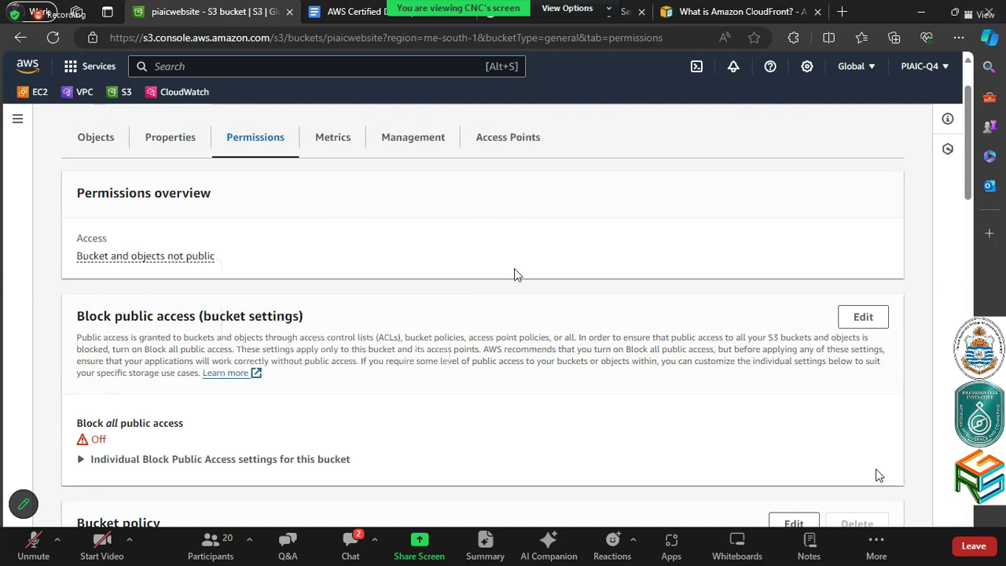
Open the Edit page for the bucket's Access control list (ACL)
{"action": "scroll", "coordinate": [515, 272], "scroll_direction": "down", "scroll_amount": 4}
{"action": "scroll", "coordinate": [519, 277], "scroll_direction": "down", "scroll_amount": 7}
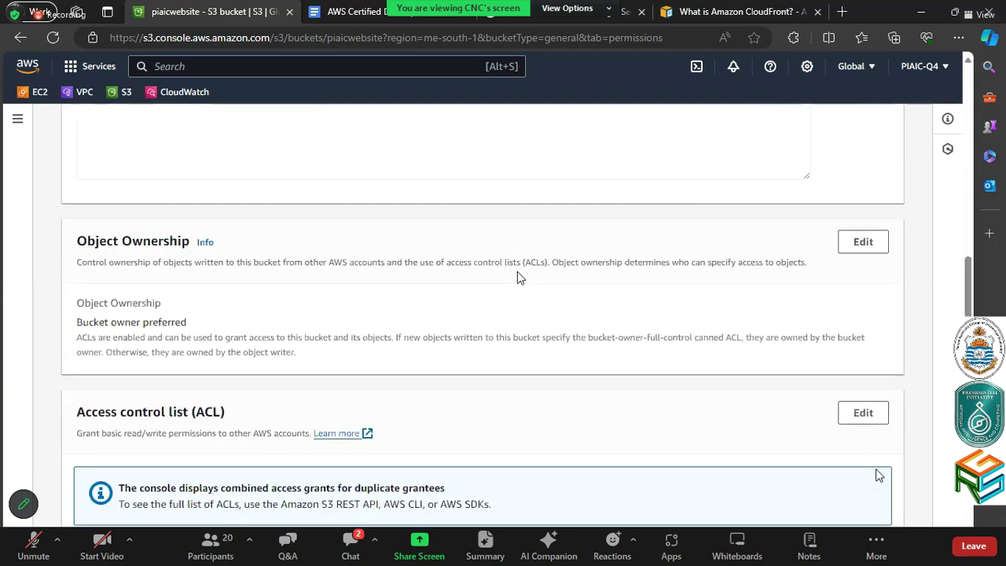
{"action": "scroll", "coordinate": [519, 277], "scroll_direction": "up", "scroll_amount": 1}
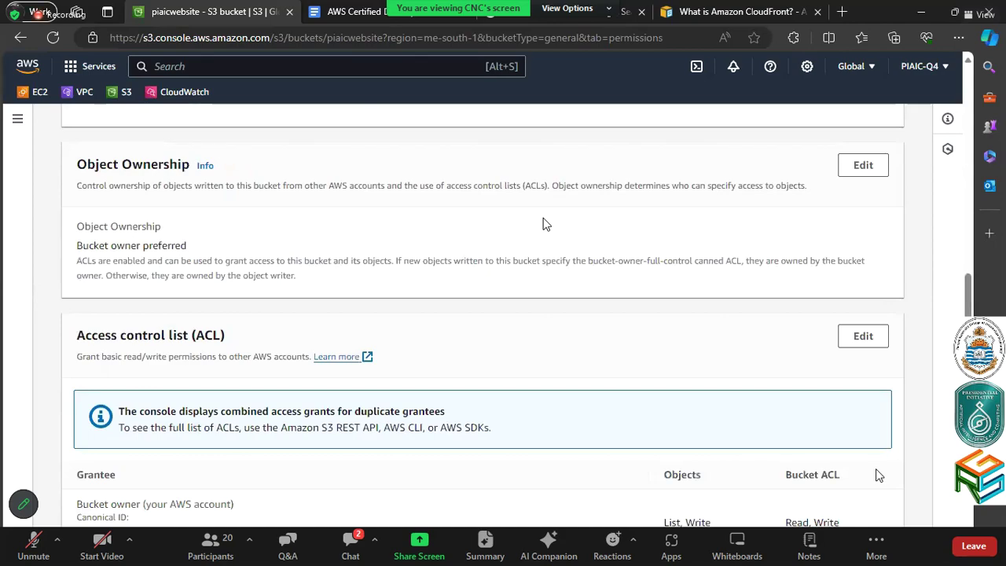
{"action": "scroll", "coordinate": [543, 222], "scroll_direction": "down", "scroll_amount": 3}
{"action": "scroll", "coordinate": [748, 247], "scroll_direction": "up", "scroll_amount": 1}
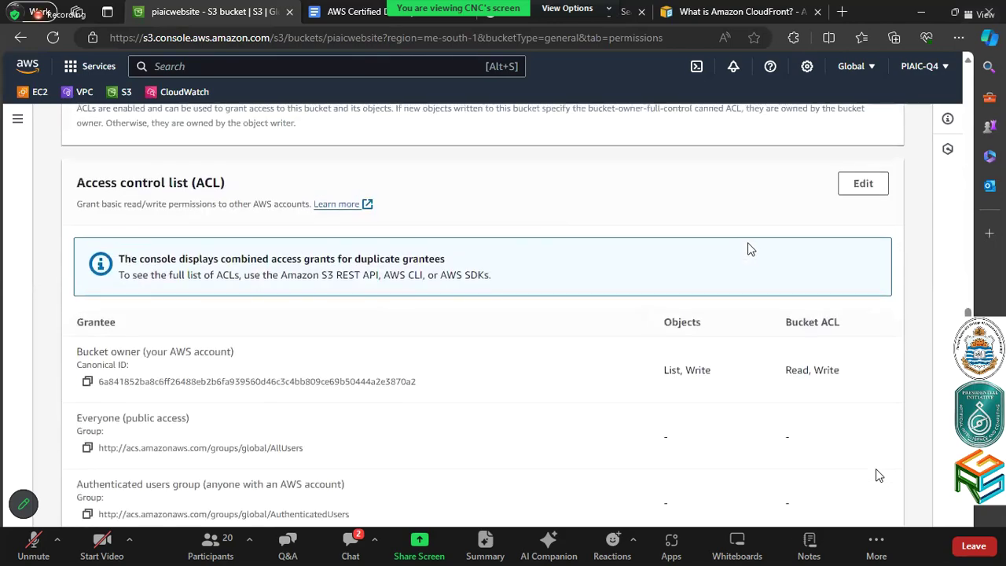
{"action": "left_click", "coordinate": [864, 185]}
{"action": "scroll", "coordinate": [605, 326], "scroll_direction": "down", "scroll_amount": 2}
Grant Everyone (public access) Bucket ACL Read, accept the warning, and save changes
{"action": "left_click", "coordinate": [387, 263]}
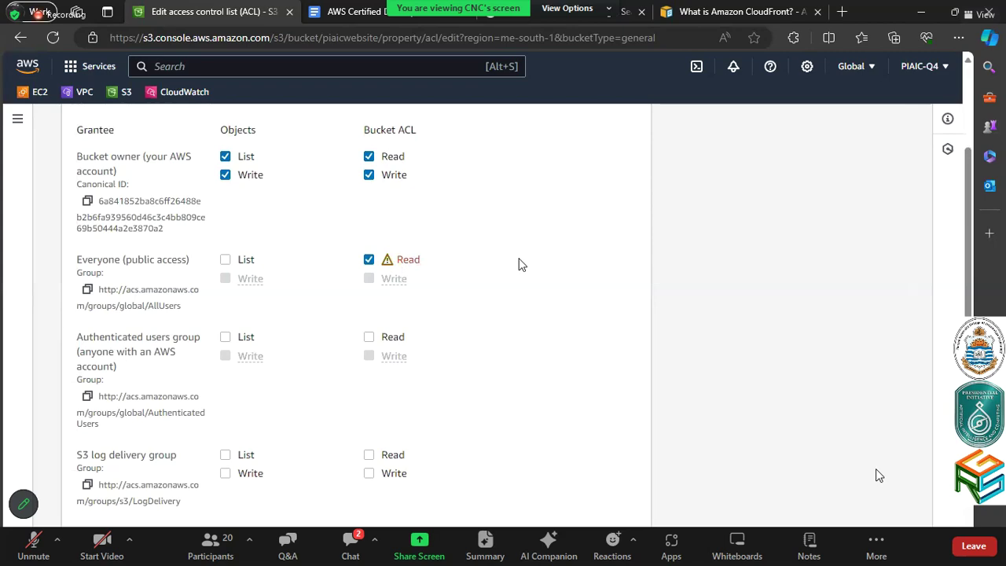
{"action": "scroll", "coordinate": [519, 264], "scroll_direction": "down", "scroll_amount": 4}
{"action": "scroll", "coordinate": [519, 264], "scroll_direction": "up", "scroll_amount": 1}
{"action": "scroll", "coordinate": [519, 264], "scroll_direction": "up", "scroll_amount": 2}
{"action": "scroll", "coordinate": [519, 264], "scroll_direction": "down", "scroll_amount": 5}
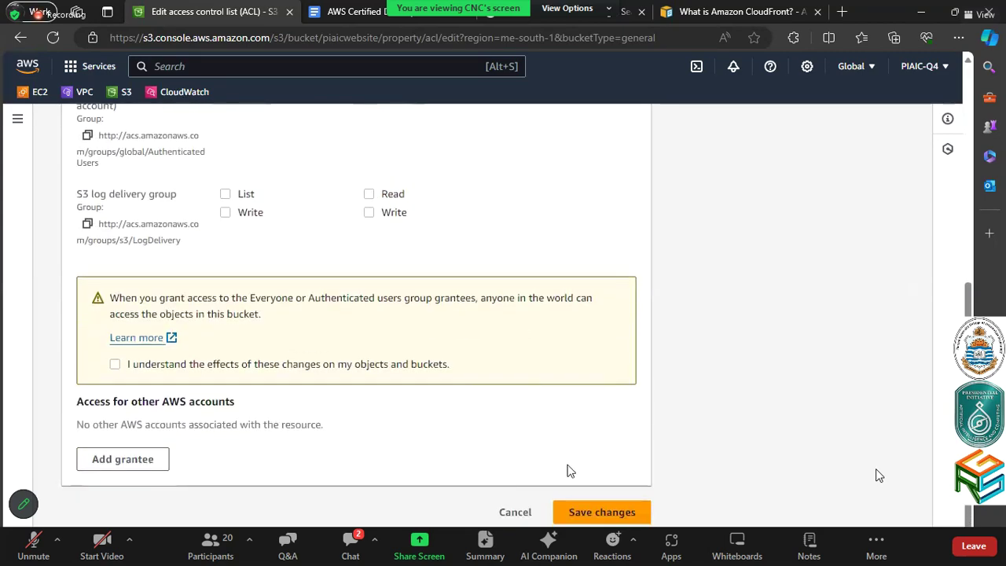
{"action": "left_click", "coordinate": [616, 511]}
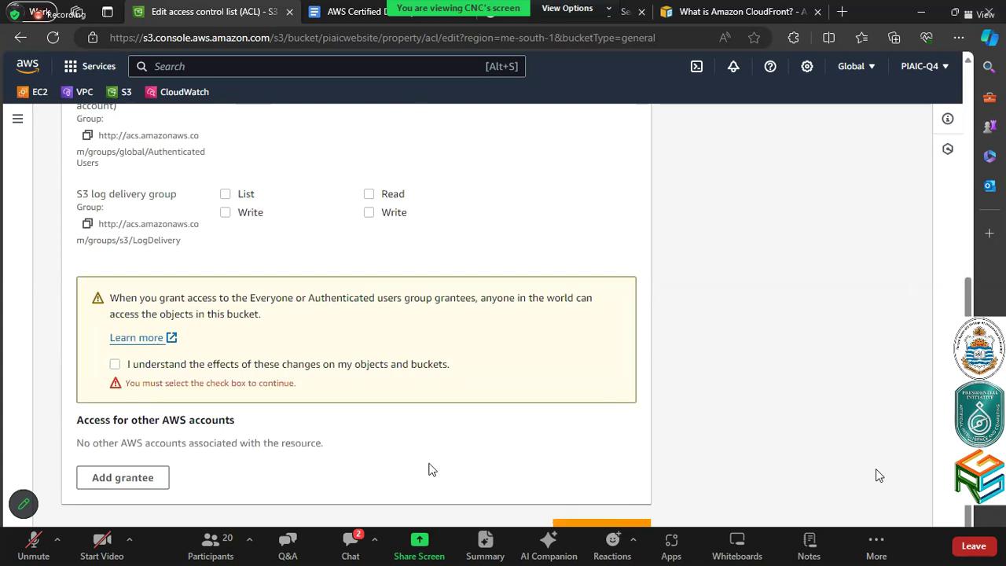
{"action": "left_click", "coordinate": [281, 367]}
{"action": "left_click", "coordinate": [595, 513]}
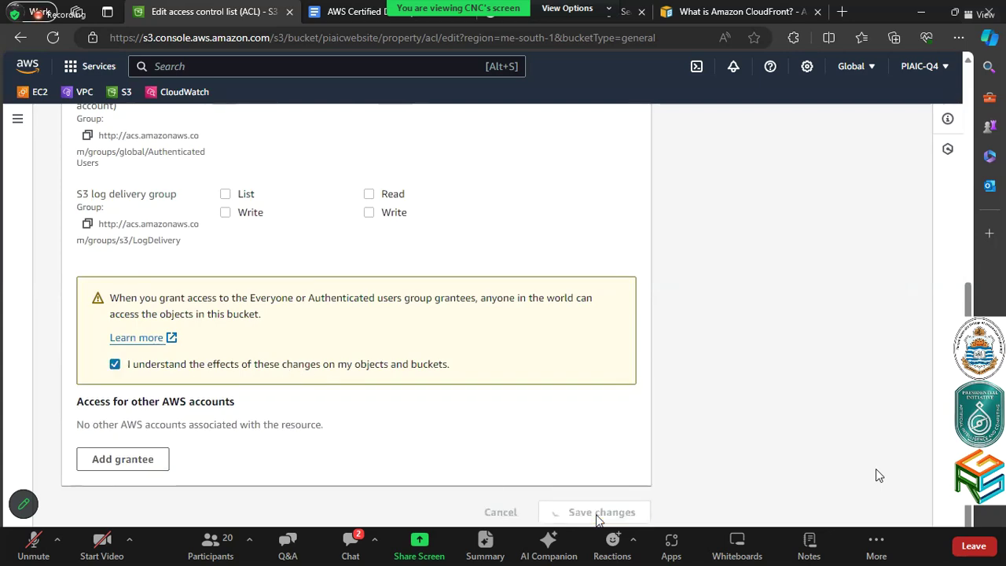
{"action": "scroll", "coordinate": [489, 397], "scroll_direction": "down", "scroll_amount": 5}
{"action": "scroll", "coordinate": [487, 396], "scroll_direction": "down", "scroll_amount": 10}
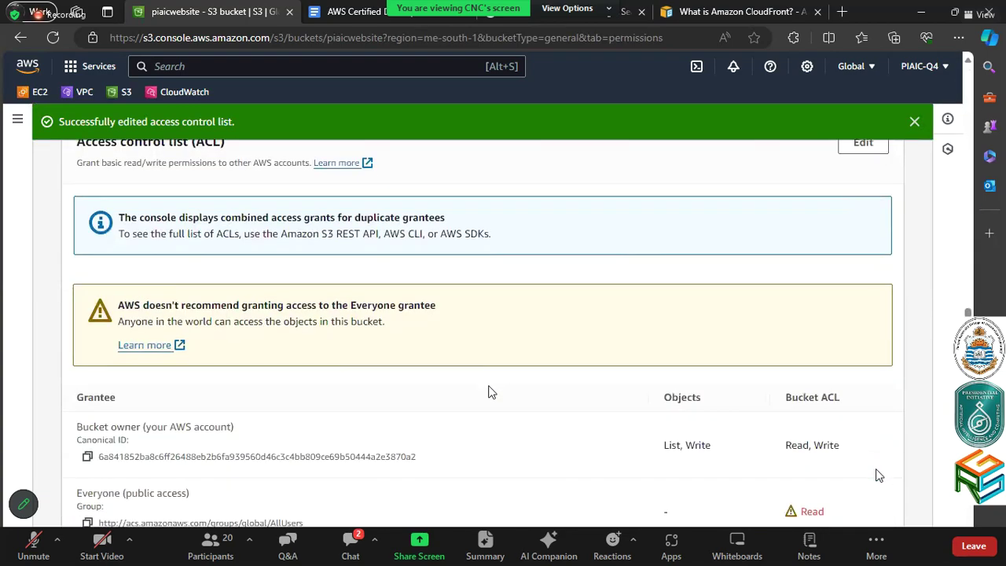
{"action": "scroll", "coordinate": [488, 385], "scroll_direction": "down", "scroll_amount": 4}
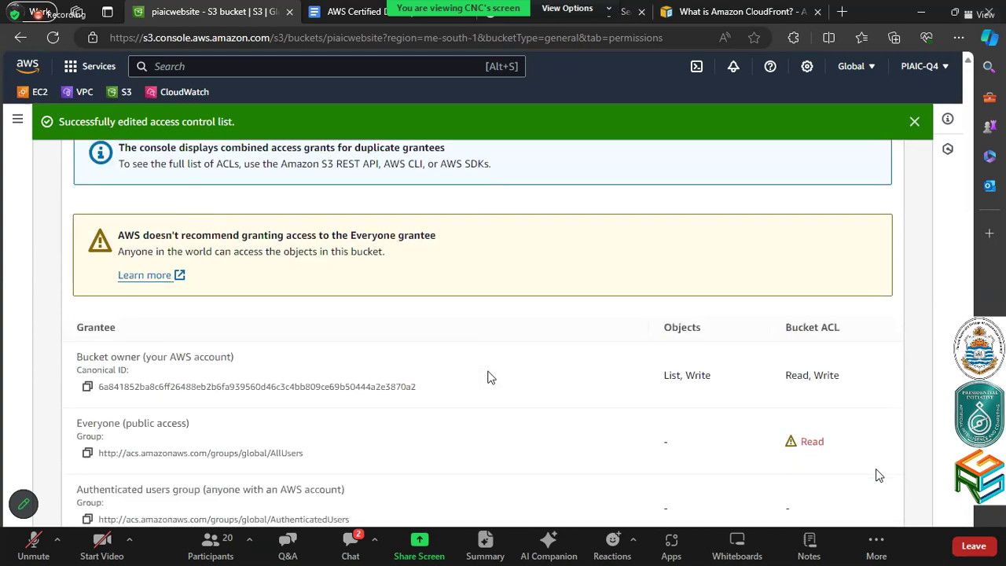
{"action": "scroll", "coordinate": [487, 377], "scroll_direction": "up", "scroll_amount": 2}
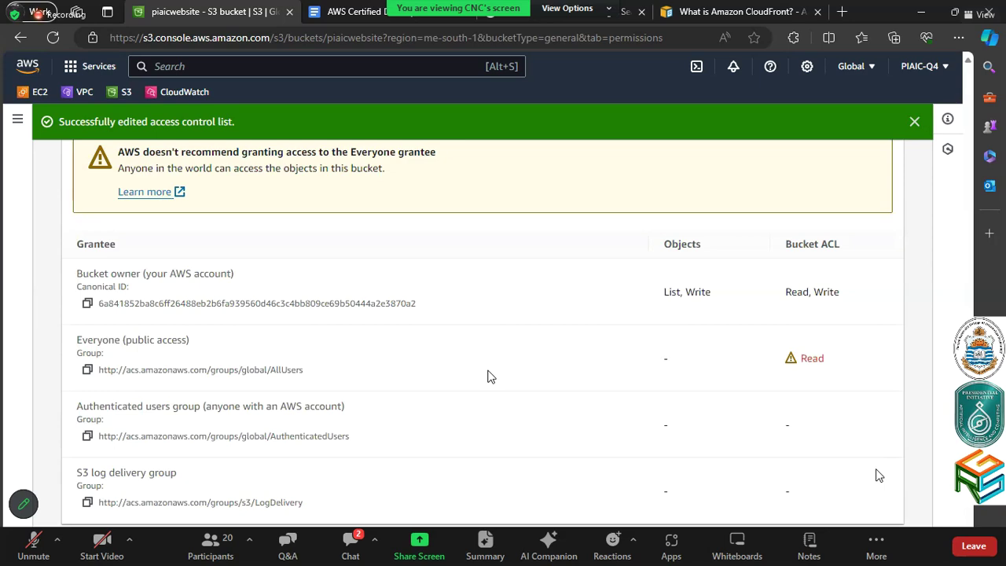
{"action": "scroll", "coordinate": [487, 376], "scroll_direction": "down", "scroll_amount": 1}
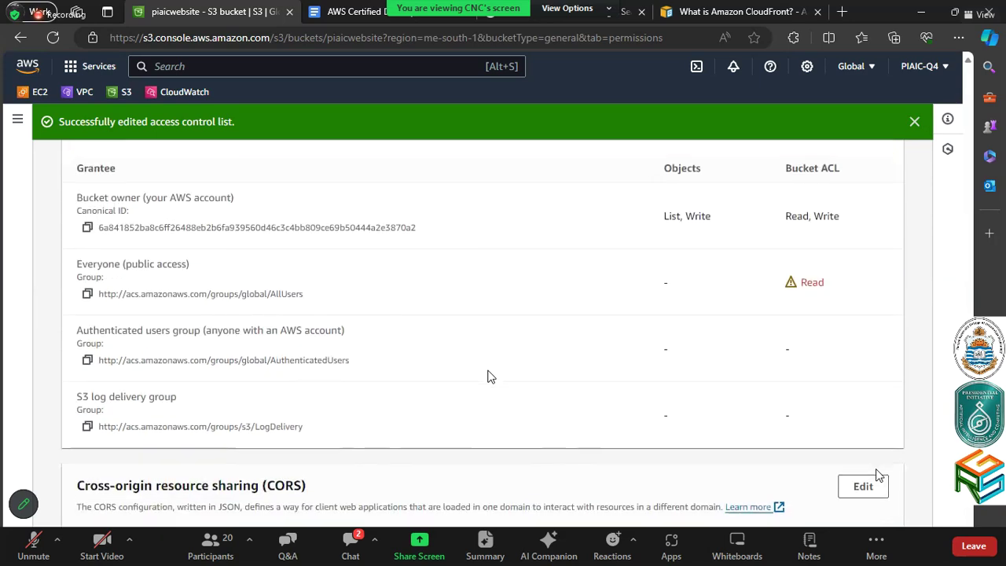
{"action": "scroll", "coordinate": [487, 376], "scroll_direction": "down", "scroll_amount": 5}
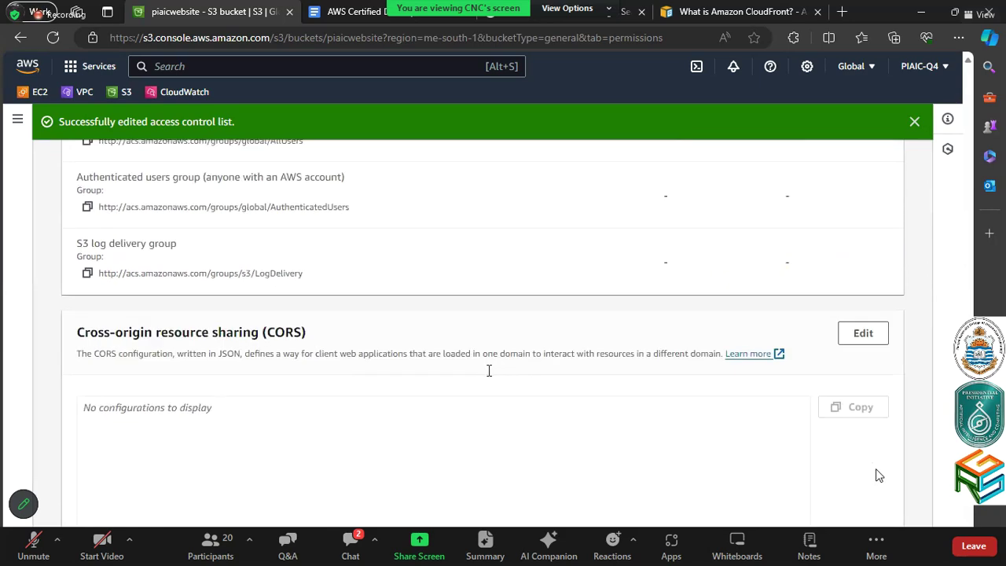
{"action": "left_click", "coordinate": [842, 12]}
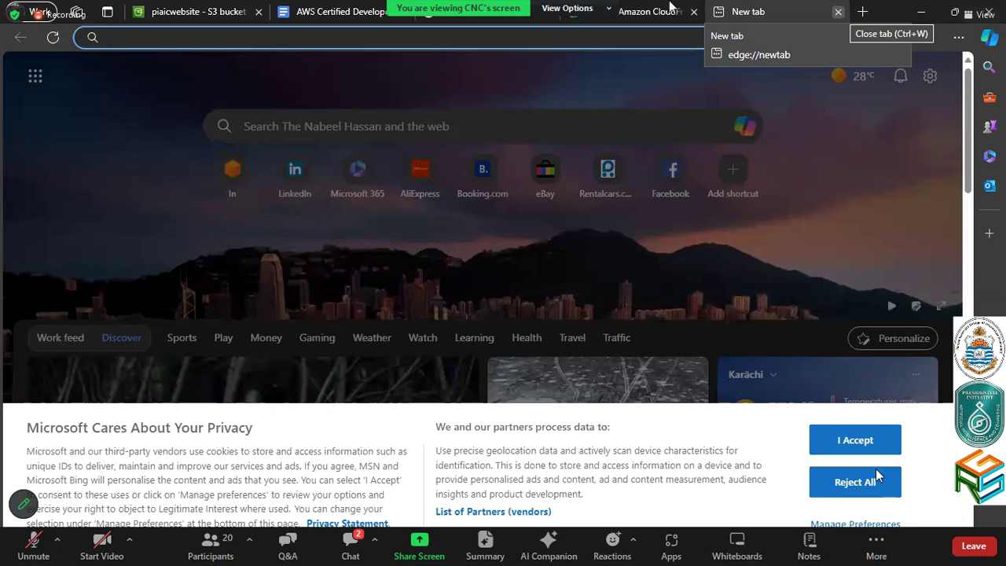
{"action": "left_click", "coordinate": [838, 12]}
{"action": "key", "text": "ctrl+shift+Tab"}
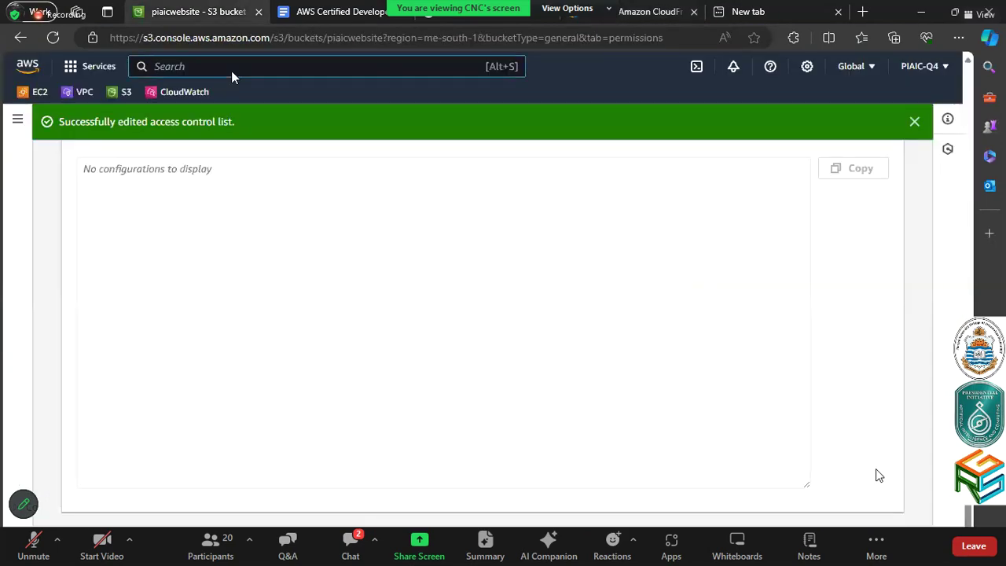
Search for CloudFront, start a new distribution, and list the S3 origin domains
{"action": "left_click", "coordinate": [231, 71]}
{"action": "type", "text": "cloud WAN"}
{"action": "key", "text": "BackSpace"}
{"action": "key", "text": "BackSpace"}
{"action": "key", "text": "BackSpace"}
{"action": "key", "text": "BackSpace"}
{"action": "type", "text": "f"}
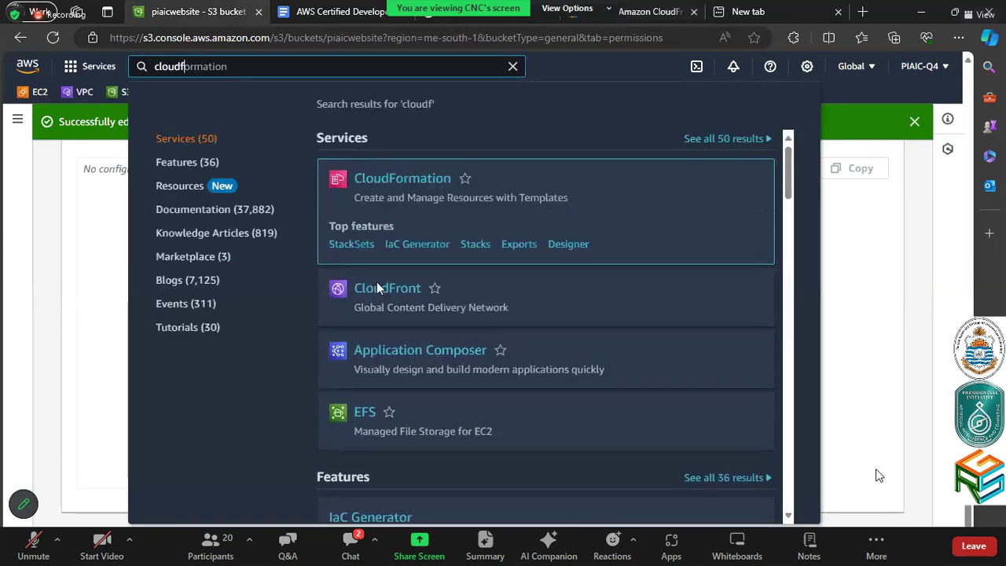
{"action": "left_click", "coordinate": [386, 244]}
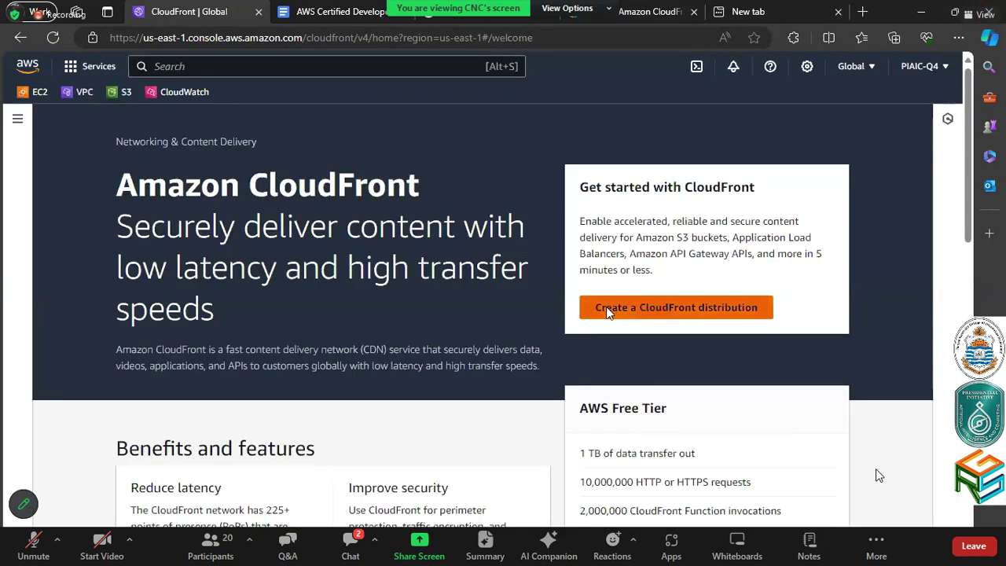
{"action": "left_click", "coordinate": [608, 308]}
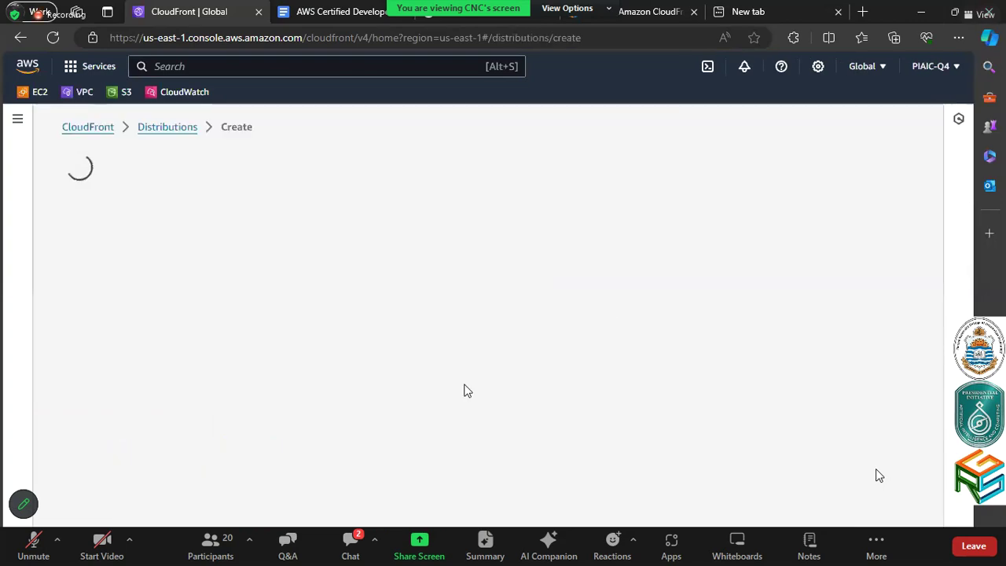
{"action": "left_click", "coordinate": [385, 299]}
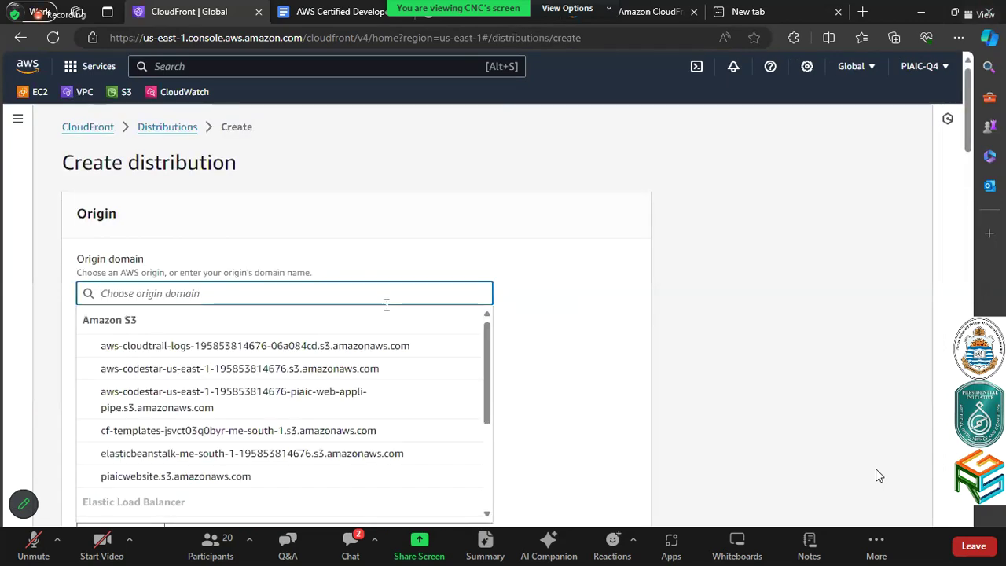
Pick piaicwebsite as the origin domain and select its full origin name
{"action": "left_click", "coordinate": [347, 476]}
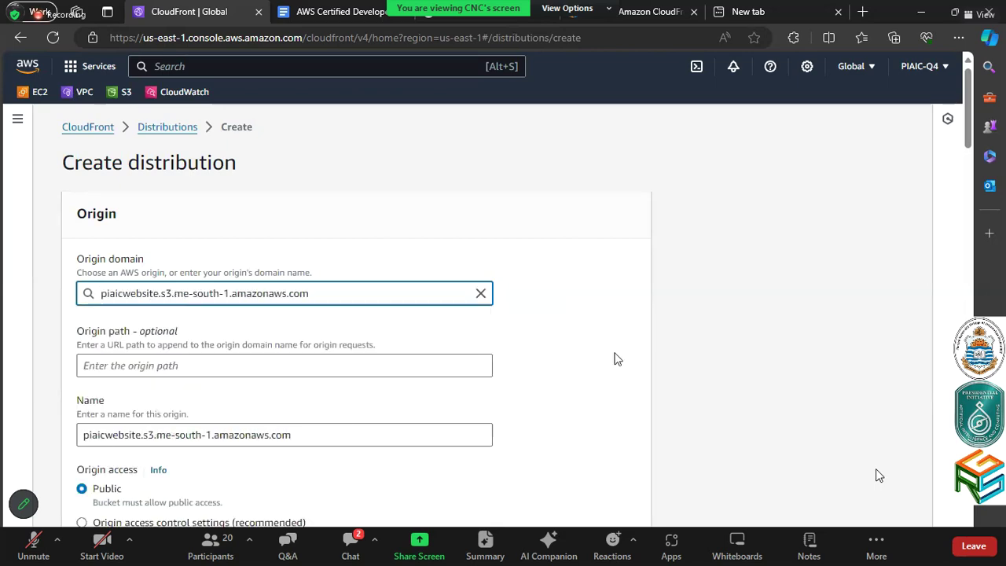
{"action": "left_click", "coordinate": [388, 425]}
{"action": "triple_click", "coordinate": [387, 424]}
{"action": "key", "text": "ctrl+c"}
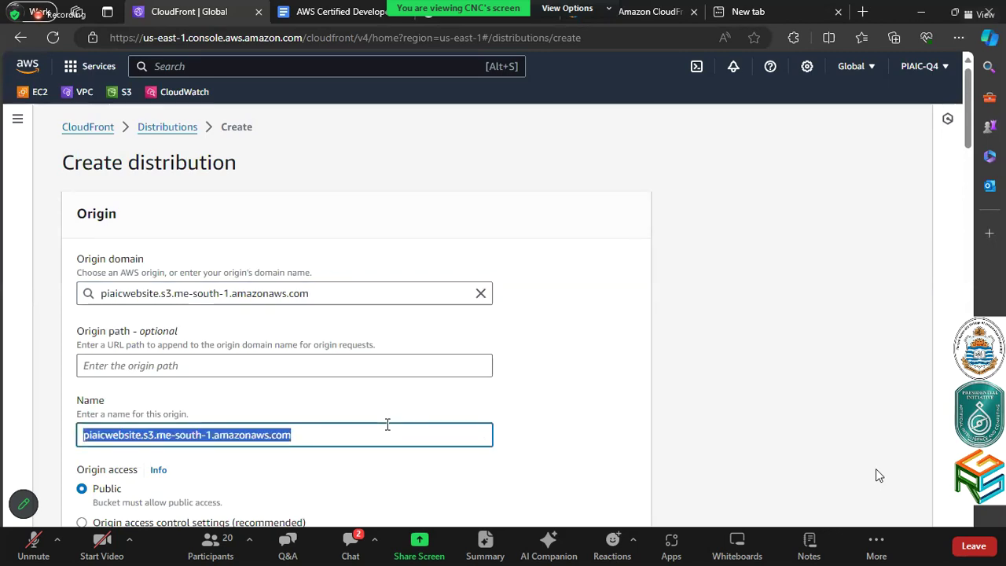
Load the bucket's S3 address in a new tab, confirming Access Denied, then return
{"action": "key", "text": "ctrl+shift+Tab"}
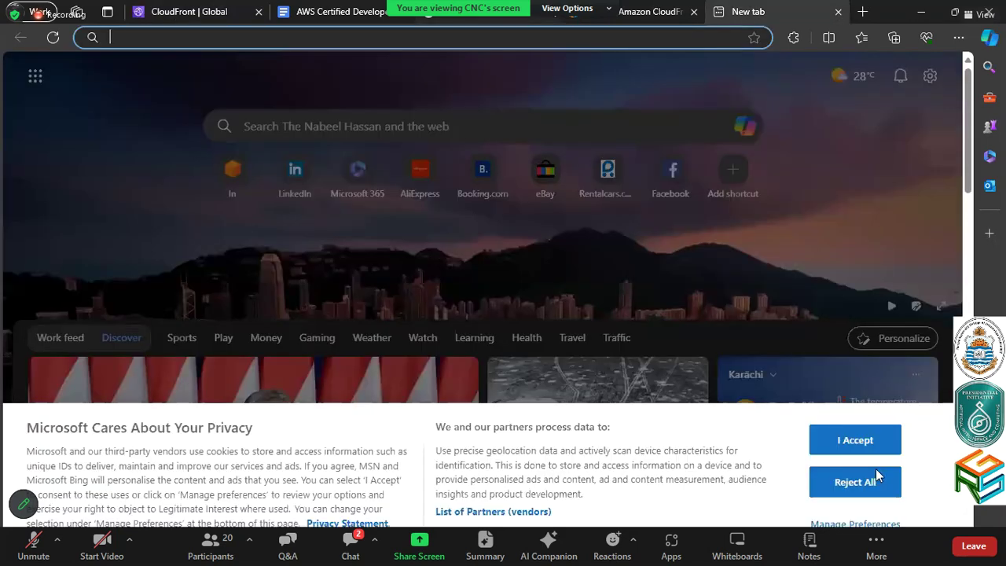
{"action": "key", "text": "ctrl+v"}
{"action": "key", "text": "Return"}
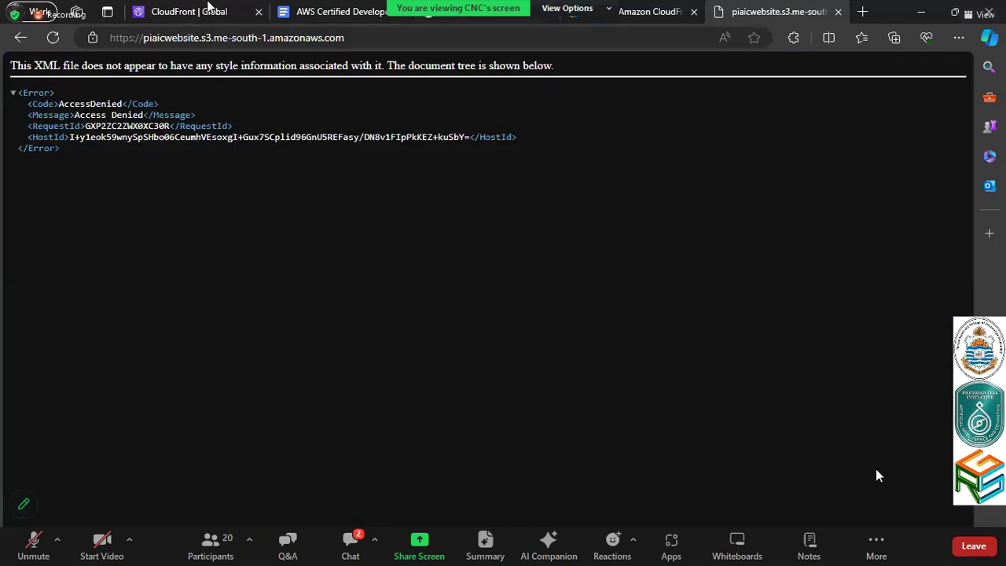
{"action": "left_click", "coordinate": [211, 11]}
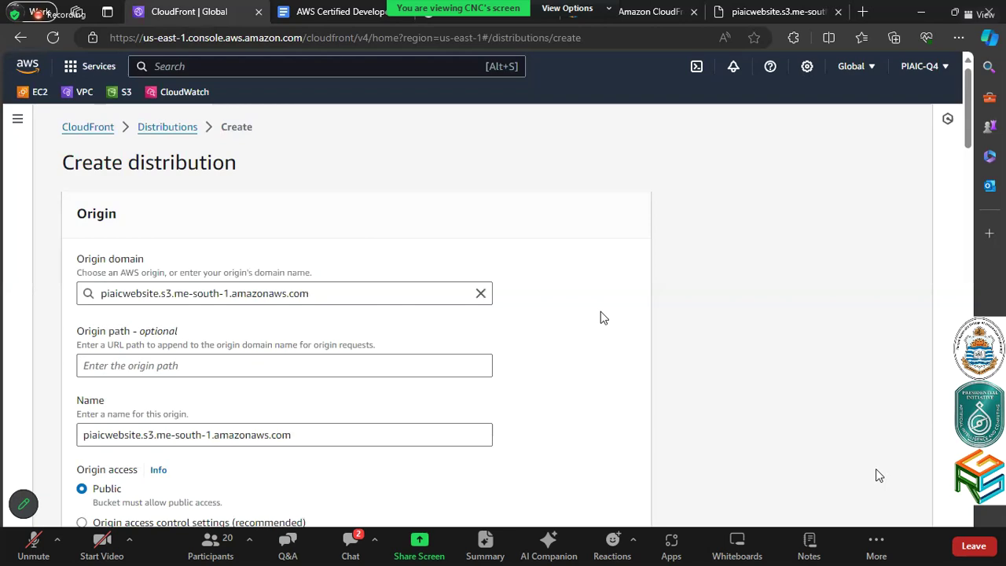
{"action": "scroll", "coordinate": [600, 312], "scroll_direction": "down", "scroll_amount": 1}
Trim '.s3.me-south-1.amazonaws.com' from the origin name, leaving piaicwebsite
{"action": "scroll", "coordinate": [586, 297], "scroll_direction": "down", "scroll_amount": 2}
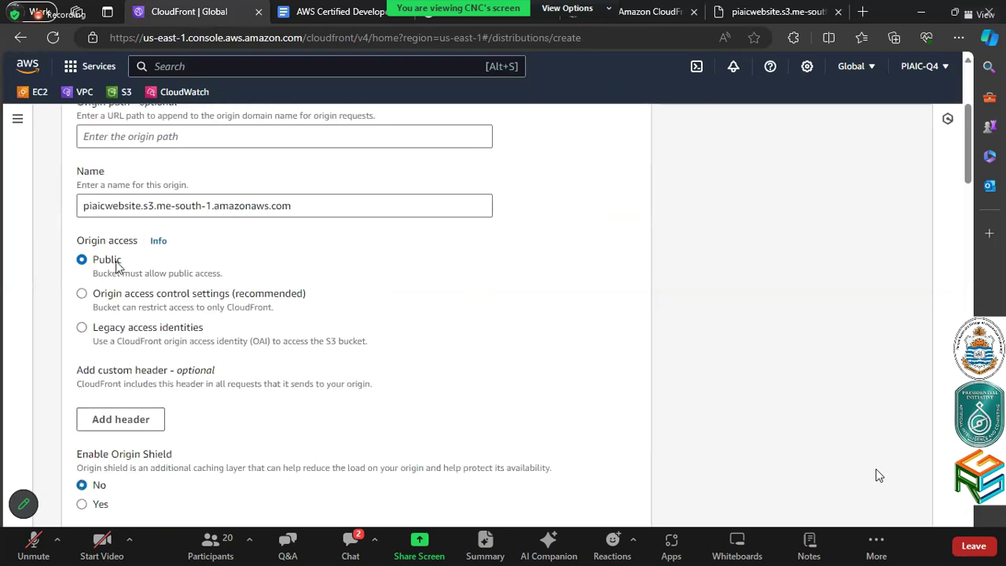
{"action": "scroll", "coordinate": [117, 267], "scroll_direction": "down", "scroll_amount": 4}
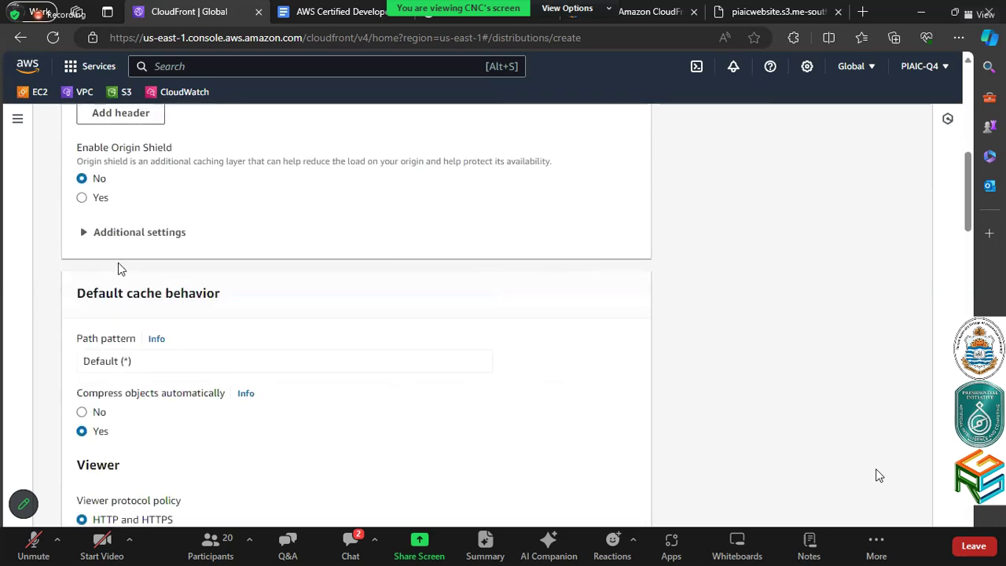
{"action": "scroll", "coordinate": [118, 267], "scroll_direction": "down", "scroll_amount": 1}
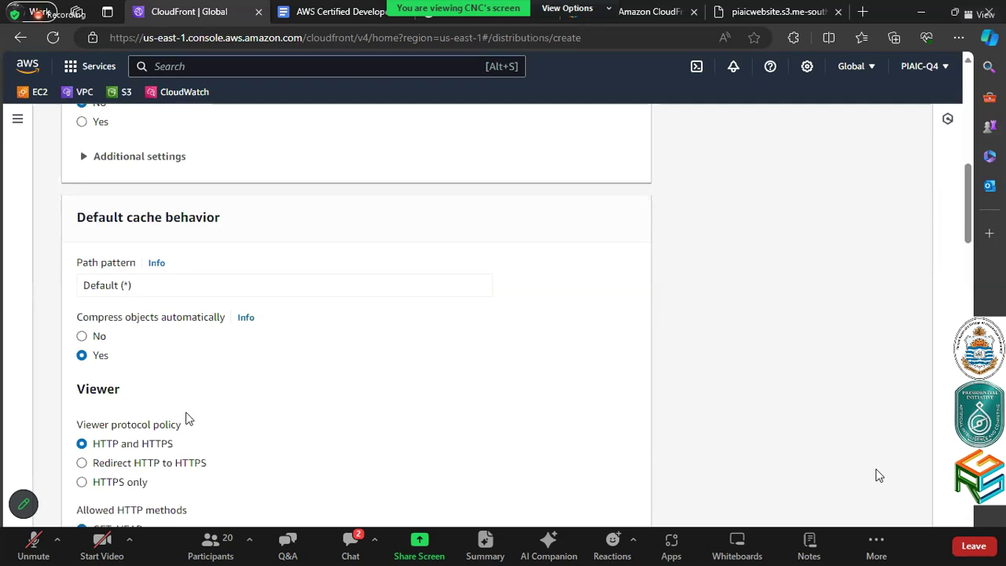
{"action": "scroll", "coordinate": [188, 419], "scroll_direction": "down", "scroll_amount": 1}
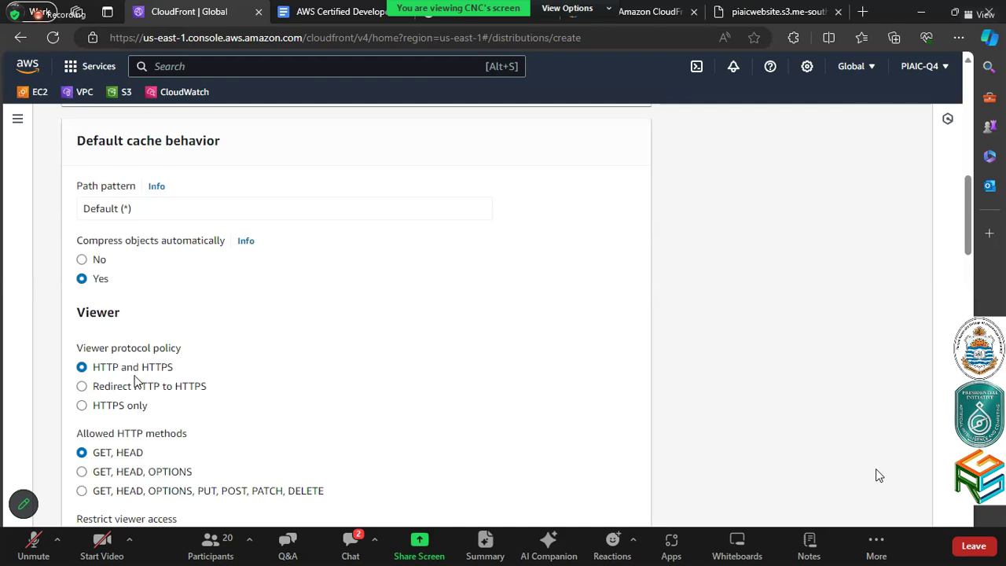
{"action": "scroll", "coordinate": [317, 401], "scroll_direction": "up", "scroll_amount": 6}
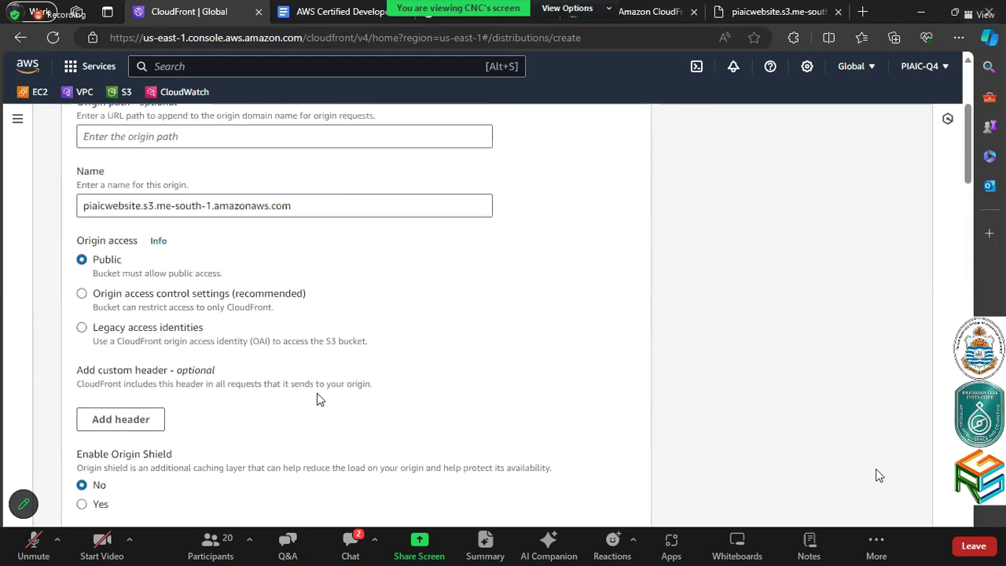
{"action": "scroll", "coordinate": [318, 401], "scroll_direction": "up", "scroll_amount": 2}
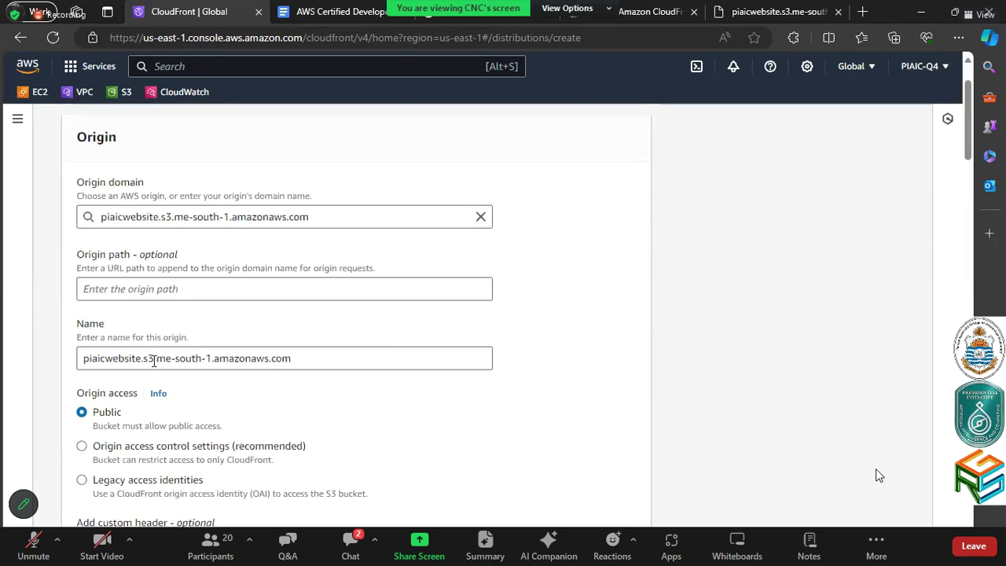
{"action": "left_click_drag", "start_coordinate": [141, 358], "coordinate": [360, 360]}
{"action": "key", "text": "BackSpace"}
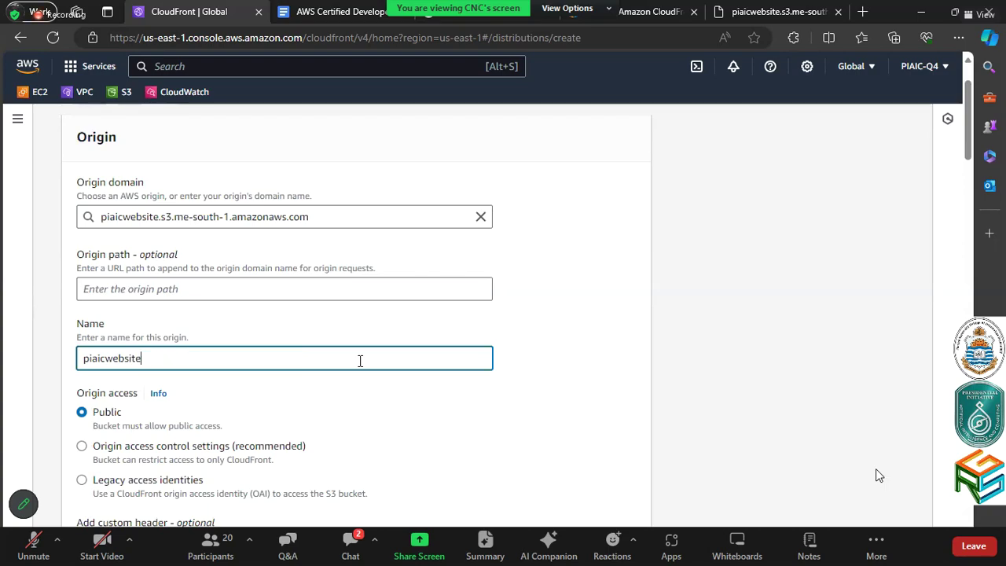
{"action": "scroll", "coordinate": [275, 413], "scroll_direction": "down", "scroll_amount": 12}
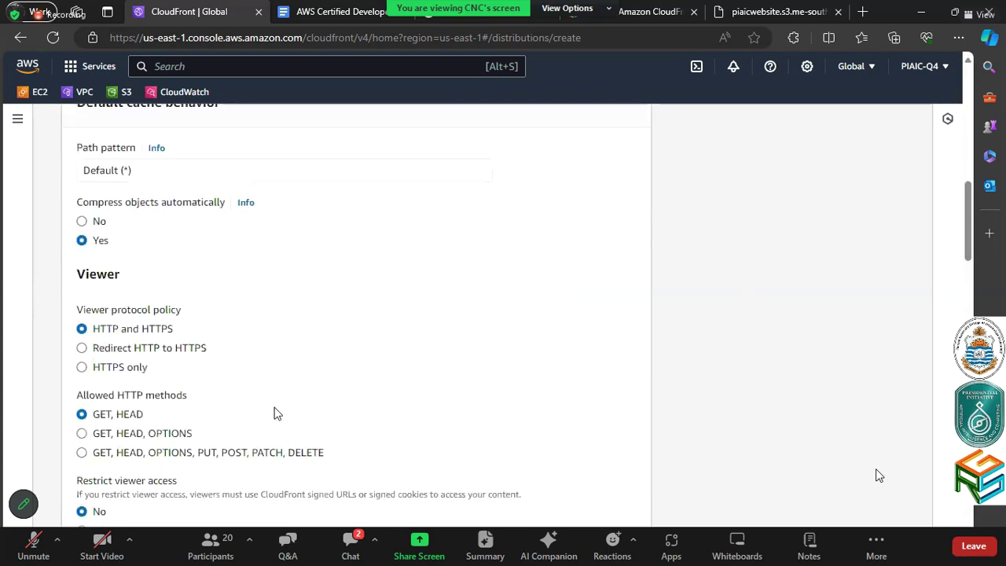
{"action": "scroll", "coordinate": [275, 413], "scroll_direction": "down", "scroll_amount": 1}
{"action": "scroll", "coordinate": [275, 412], "scroll_direction": "up", "scroll_amount": 1}
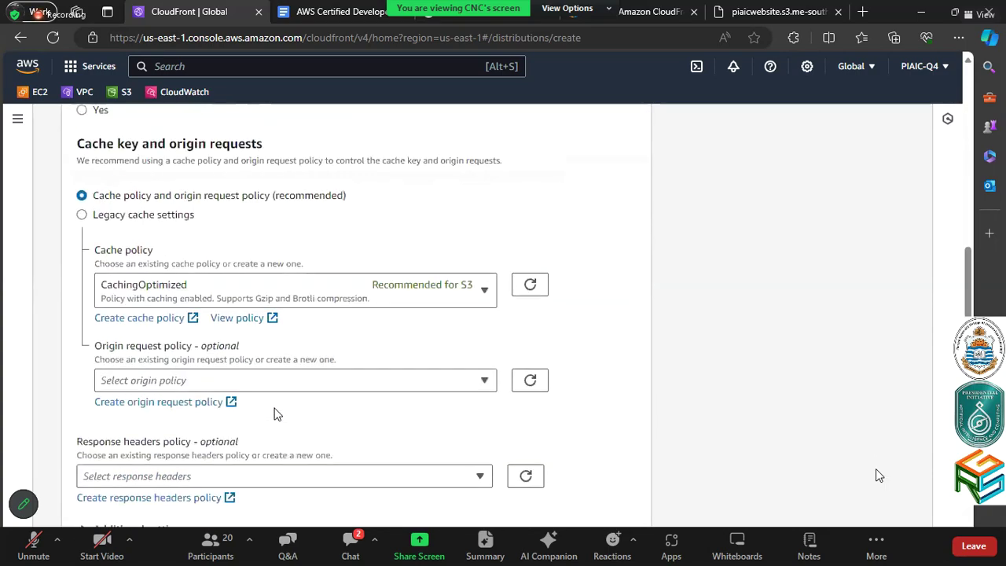
{"action": "scroll", "coordinate": [275, 413], "scroll_direction": "up", "scroll_amount": 1}
{"action": "scroll", "coordinate": [275, 413], "scroll_direction": "down", "scroll_amount": 5}
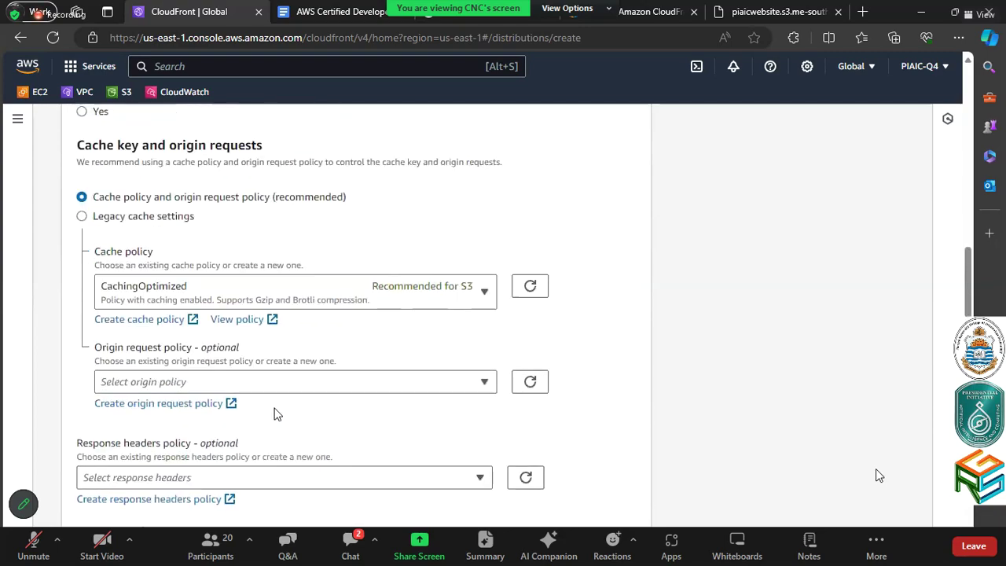
Create the distribution with 'Do not enable security protections' chosen for WAF
{"action": "scroll", "coordinate": [275, 413], "scroll_direction": "down", "scroll_amount": 2}
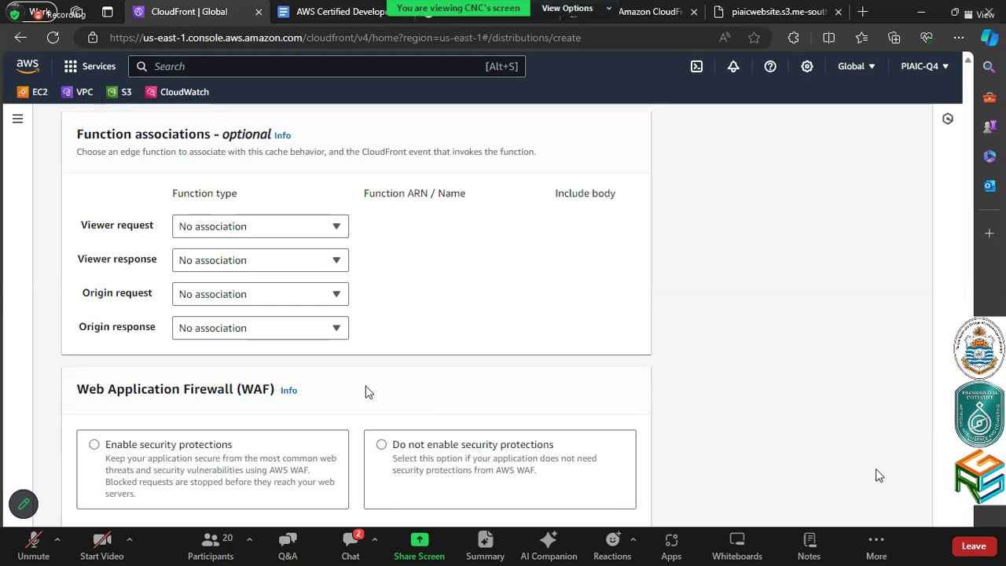
{"action": "scroll", "coordinate": [369, 391], "scroll_direction": "down", "scroll_amount": 3}
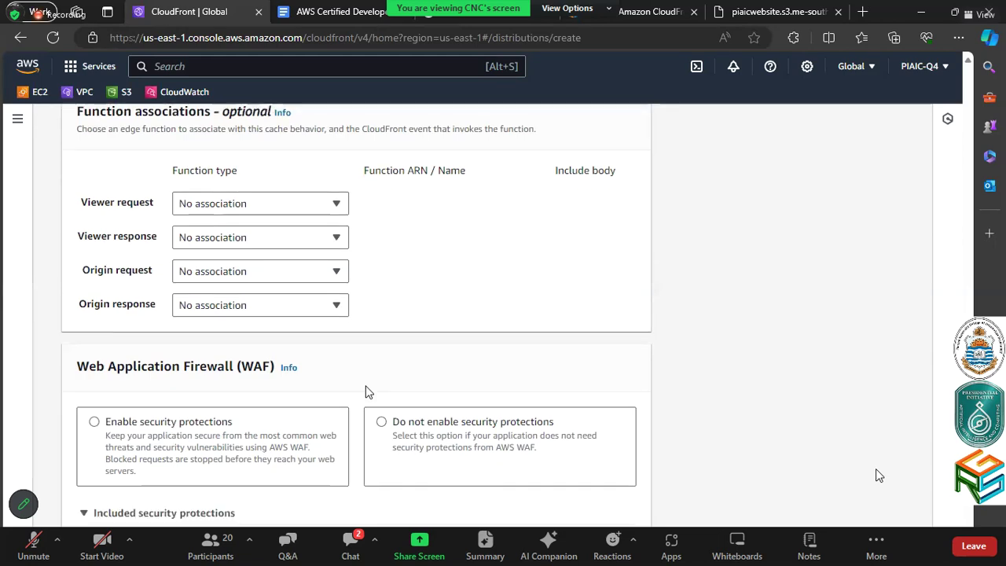
{"action": "scroll", "coordinate": [371, 436], "scroll_direction": "down", "scroll_amount": 3}
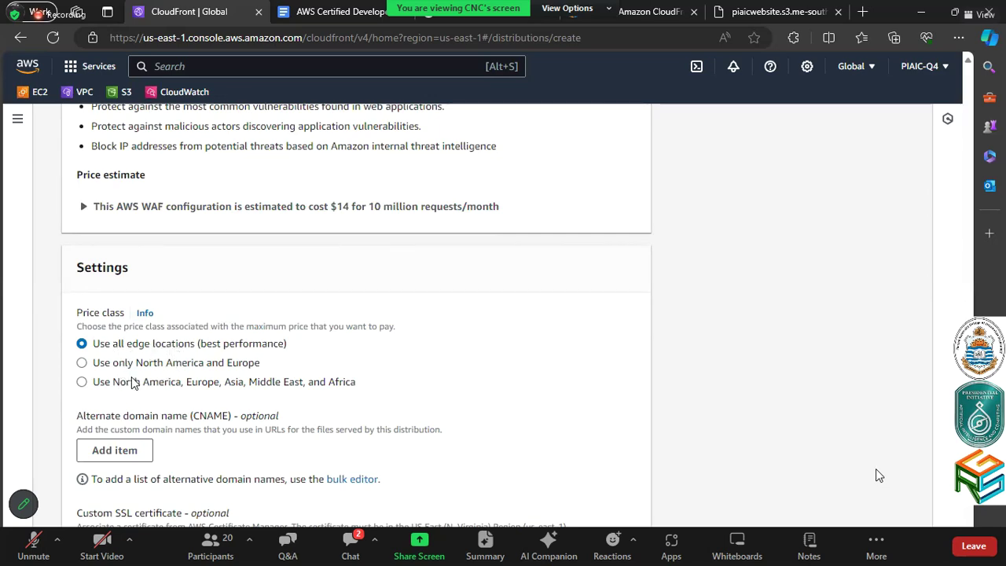
{"action": "scroll", "coordinate": [204, 372], "scroll_direction": "down", "scroll_amount": 1}
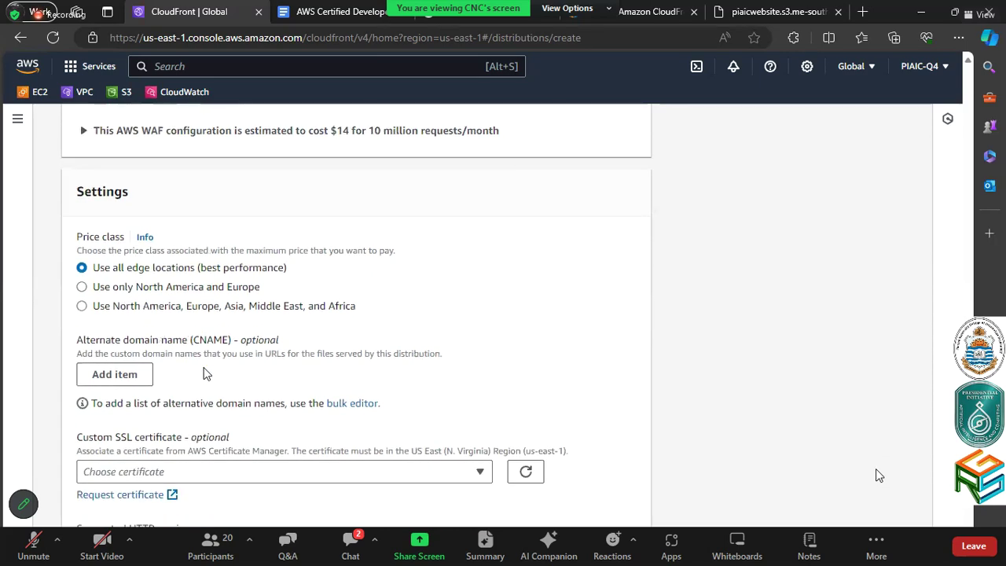
{"action": "scroll", "coordinate": [204, 372], "scroll_direction": "down", "scroll_amount": 2}
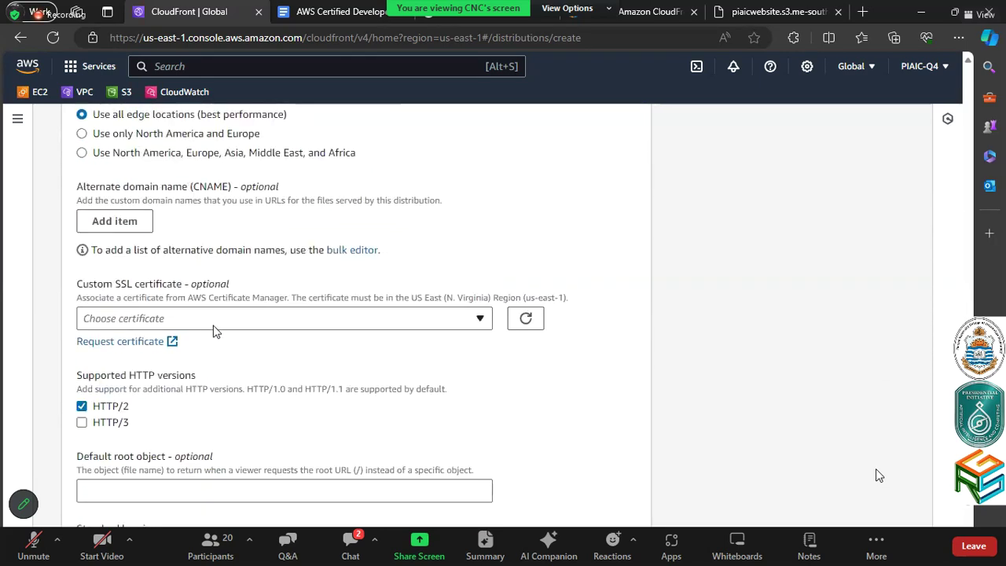
{"action": "scroll", "coordinate": [214, 331], "scroll_direction": "down", "scroll_amount": 3}
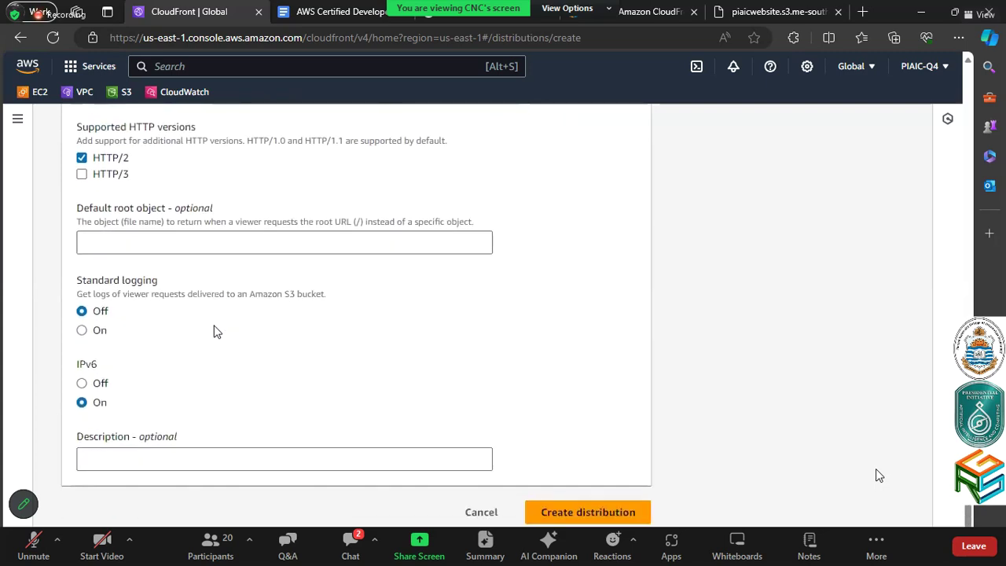
{"action": "left_click", "coordinate": [583, 514]}
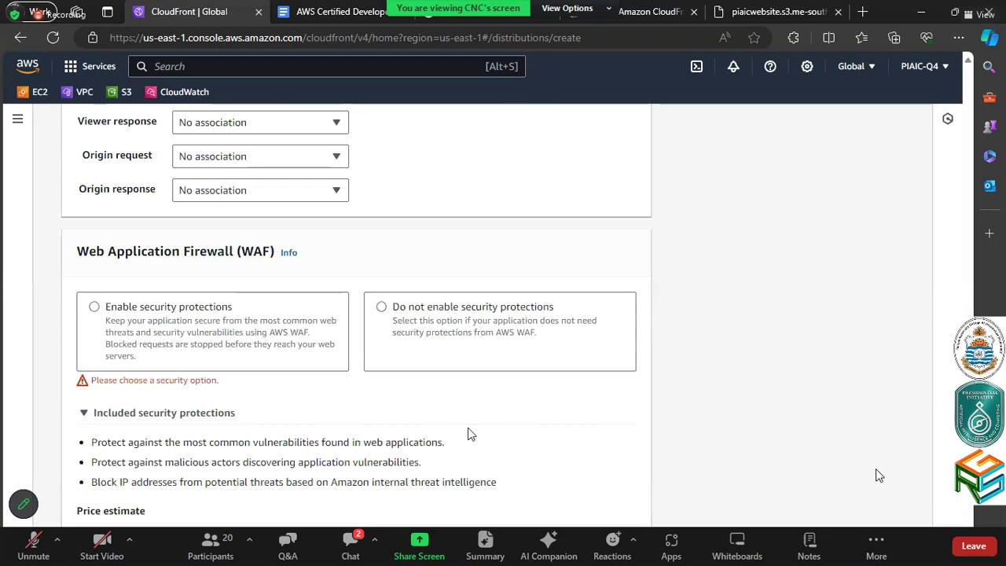
{"action": "left_click", "coordinate": [550, 364]}
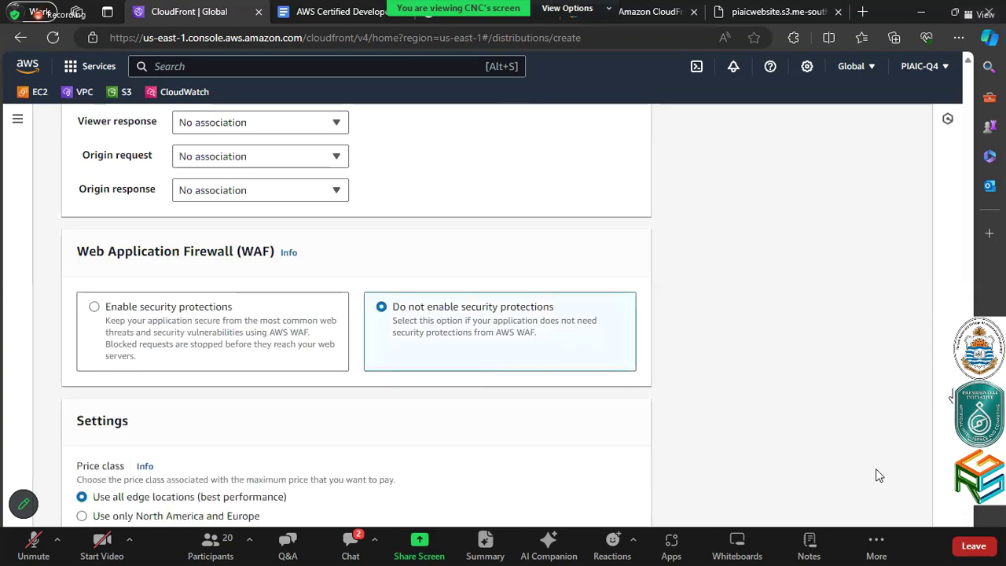
{"action": "scroll", "coordinate": [579, 393], "scroll_direction": "down", "scroll_amount": 10}
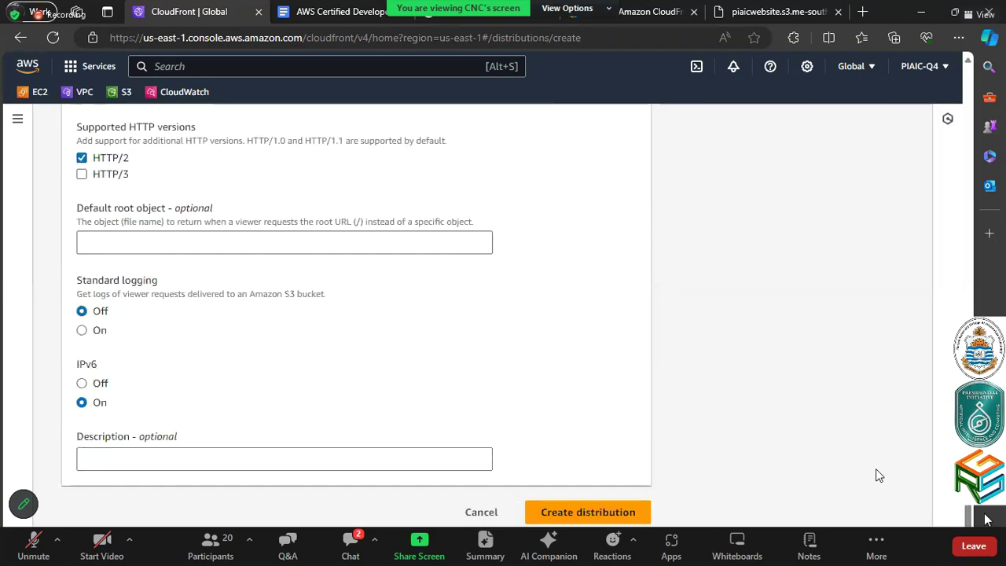
{"action": "left_click", "coordinate": [584, 511]}
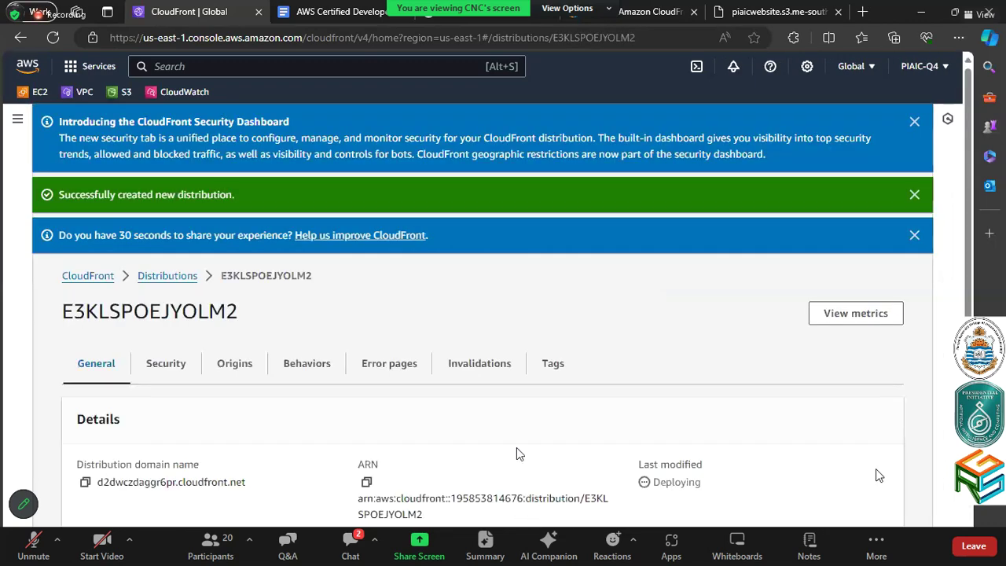
Dismiss the feedback, creation-success and security dashboard banners and return to the Distributions list
{"action": "scroll", "coordinate": [518, 453], "scroll_direction": "down", "scroll_amount": 2}
{"action": "scroll", "coordinate": [517, 448], "scroll_direction": "down", "scroll_amount": 1}
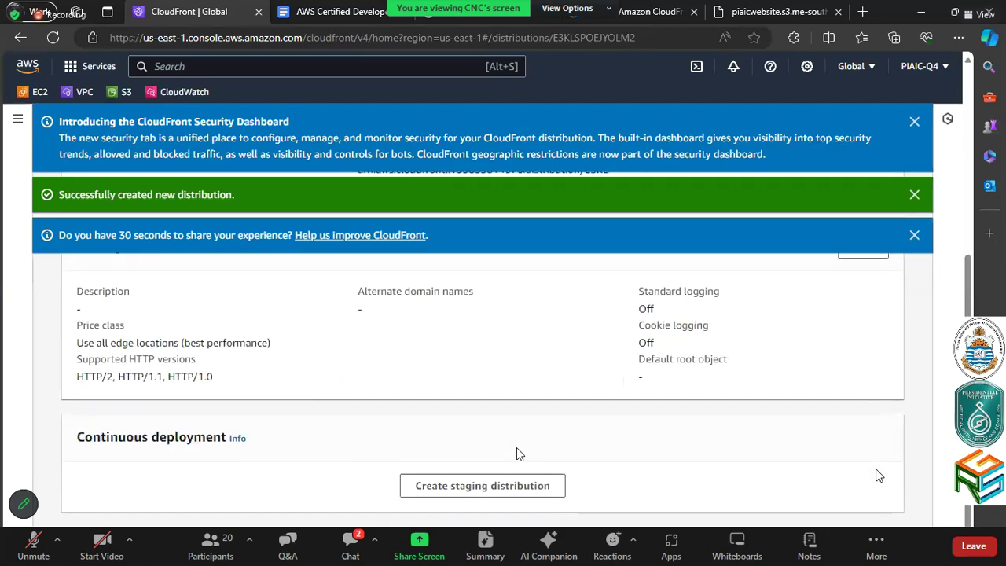
{"action": "scroll", "coordinate": [516, 448], "scroll_direction": "up", "scroll_amount": 4}
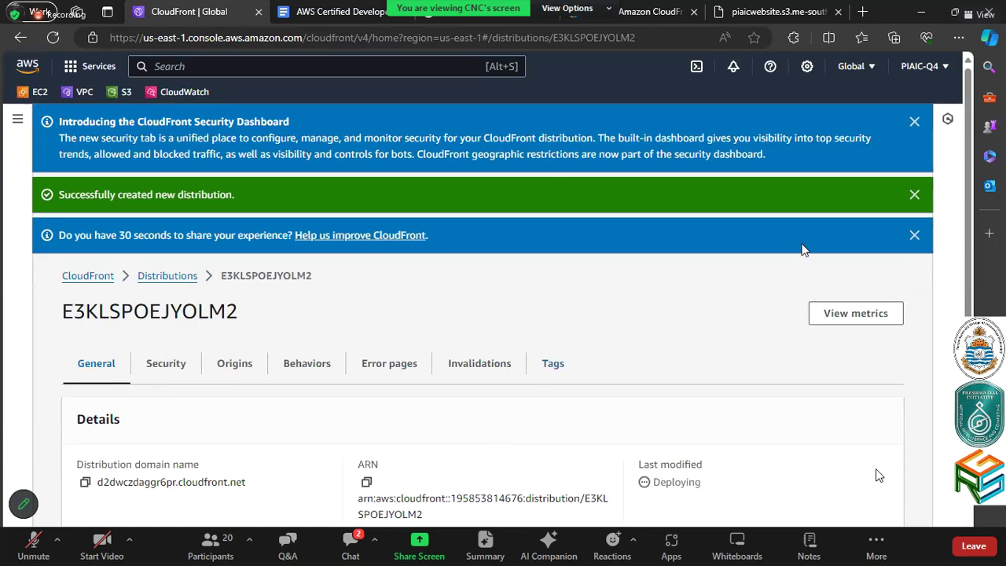
{"action": "left_click", "coordinate": [914, 235]}
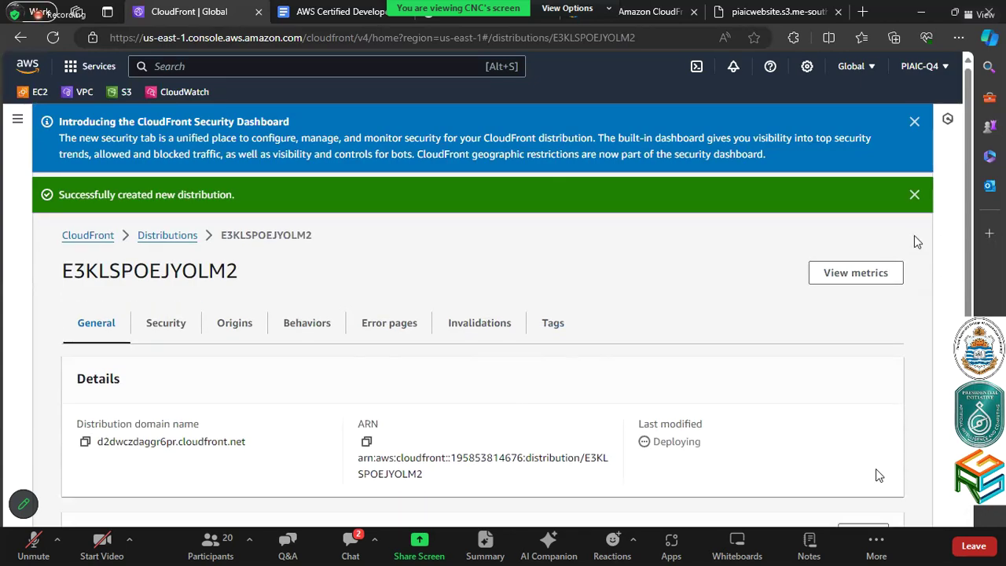
{"action": "left_click", "coordinate": [914, 194]}
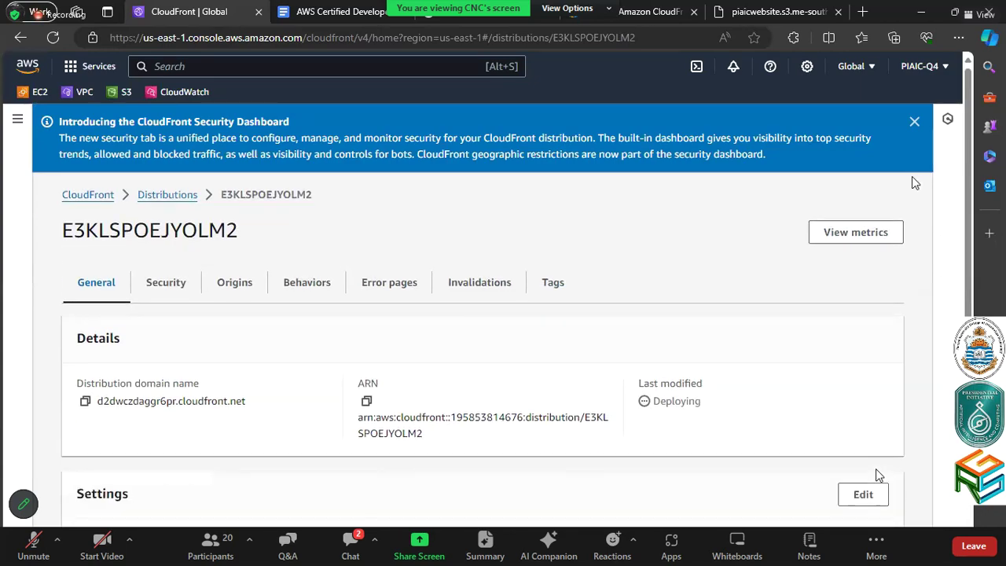
{"action": "left_click", "coordinate": [914, 123]}
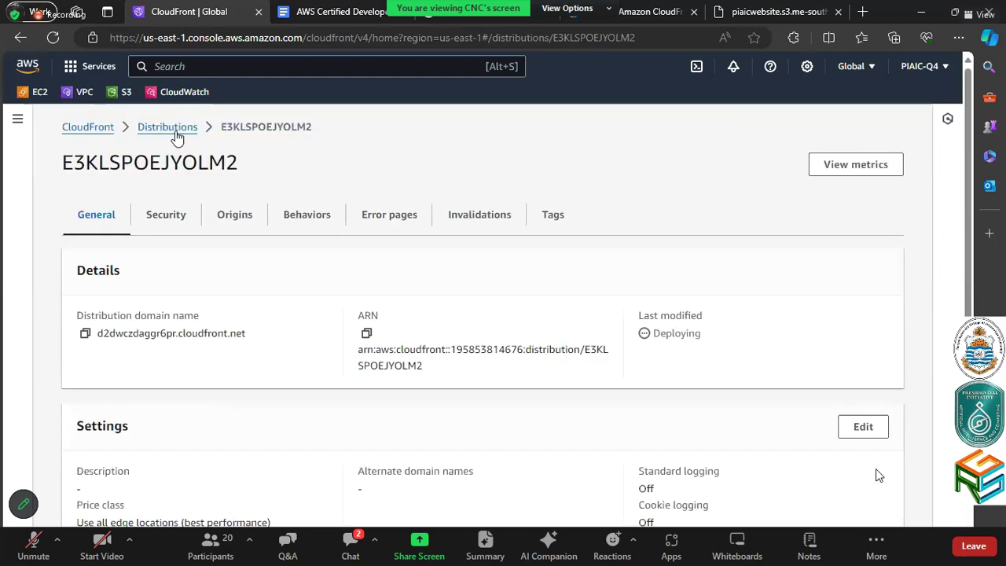
{"action": "left_click", "coordinate": [179, 133]}
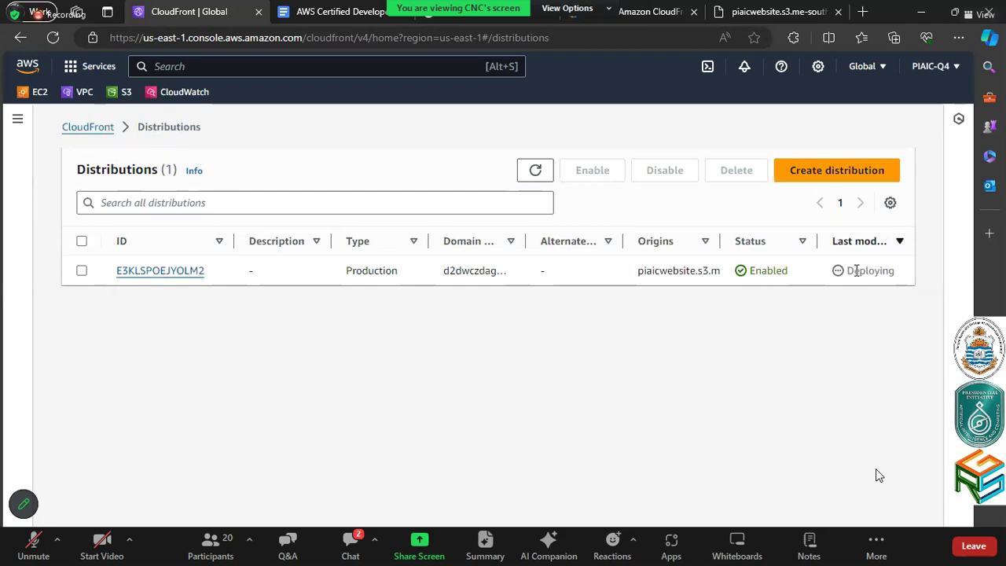
Inspect distribution E3KLSPOEJYOLM2's details and security settings, then go back to the list
{"action": "left_click", "coordinate": [147, 274]}
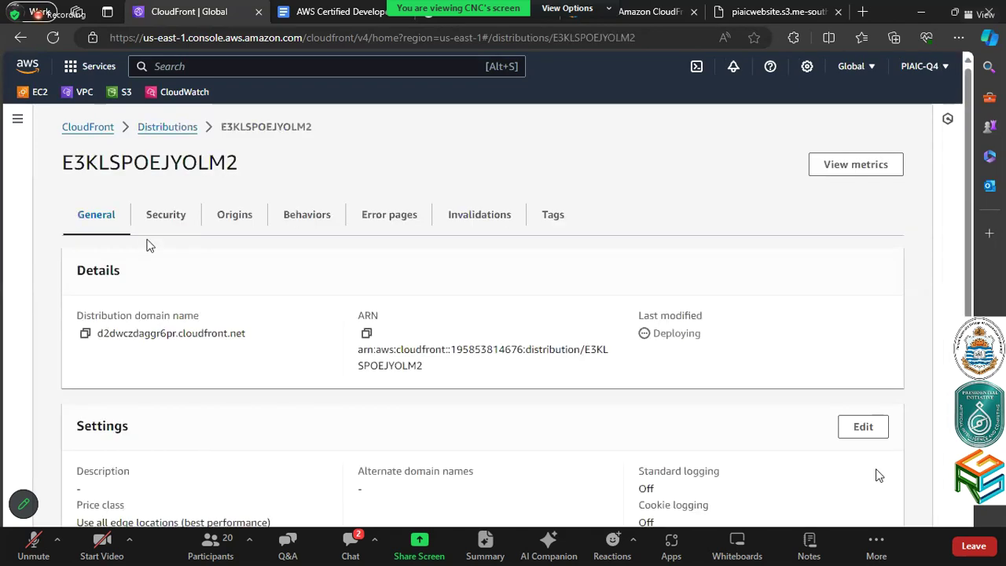
{"action": "scroll", "coordinate": [187, 283], "scroll_direction": "down", "scroll_amount": 2}
{"action": "scroll", "coordinate": [187, 283], "scroll_direction": "up", "scroll_amount": 2}
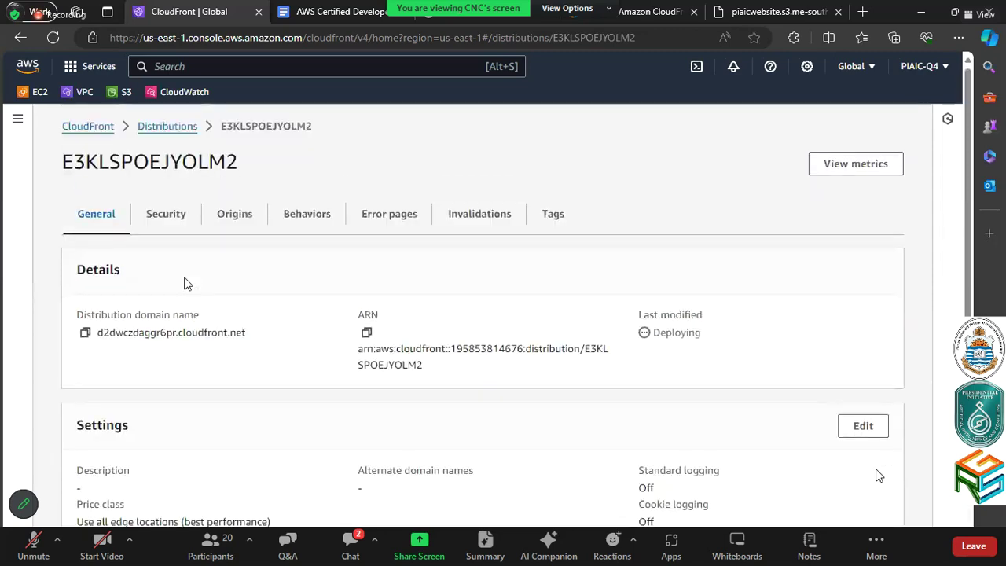
{"action": "left_click", "coordinate": [165, 215]}
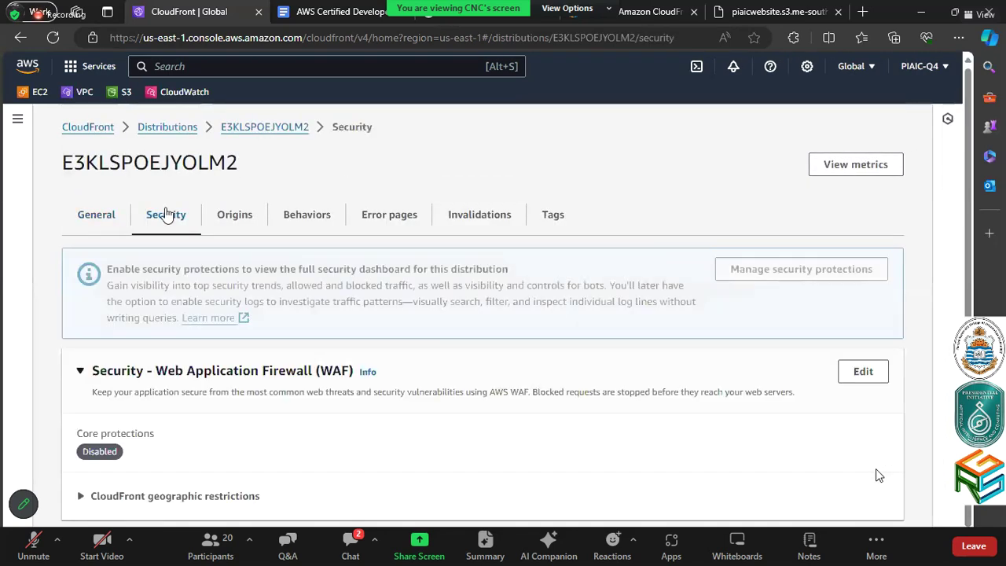
{"action": "left_click", "coordinate": [152, 129]}
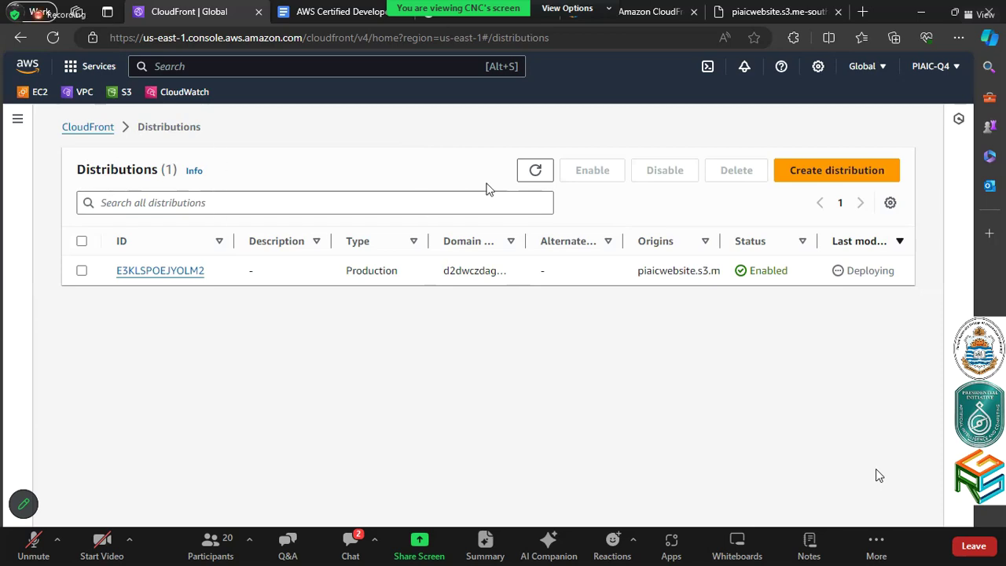
Refresh the Distributions list for deployment status and recheck E3KLSPOEJYOLM2's general and security details
{"action": "left_click", "coordinate": [535, 170]}
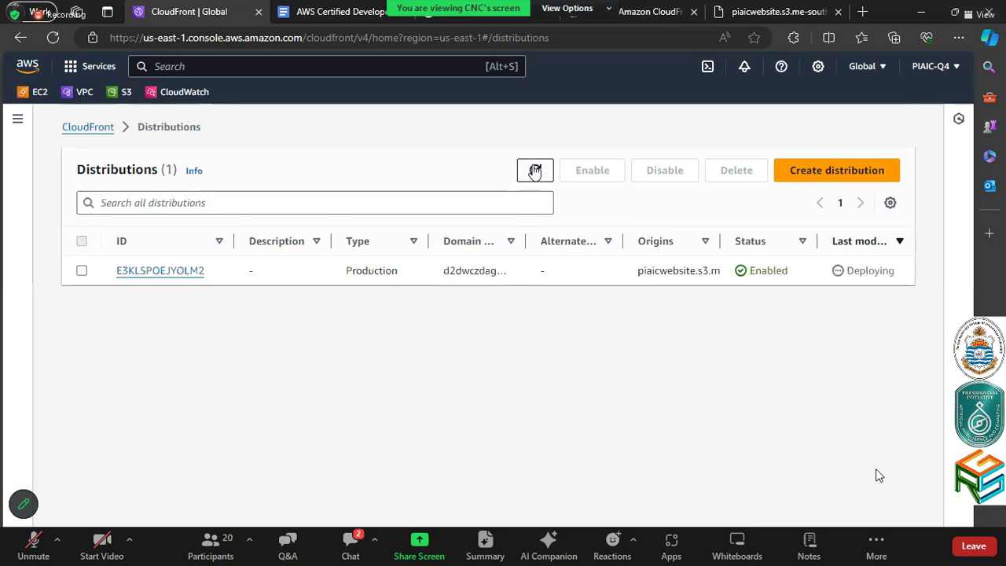
{"action": "left_click", "coordinate": [535, 171]}
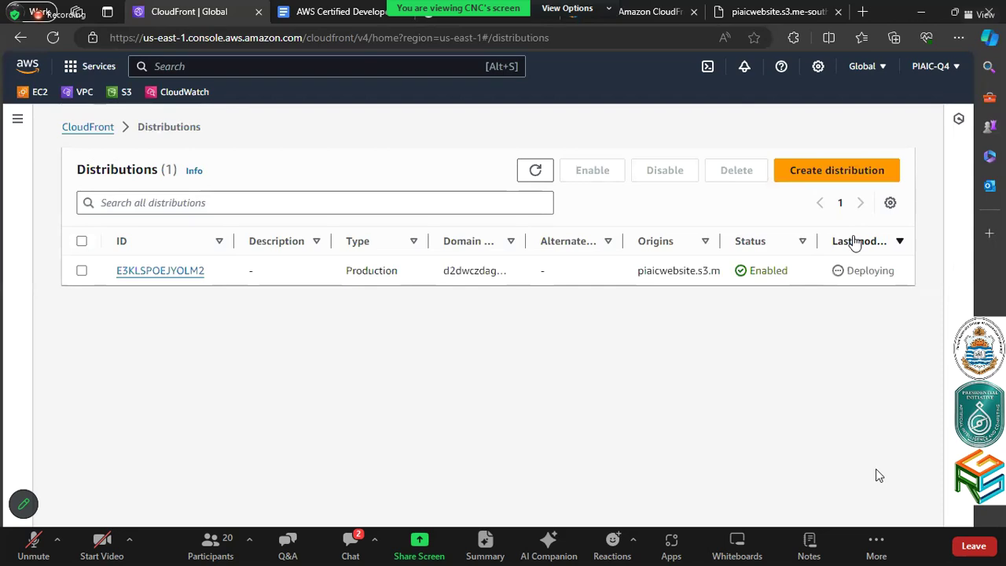
{"action": "left_click", "coordinate": [188, 271]}
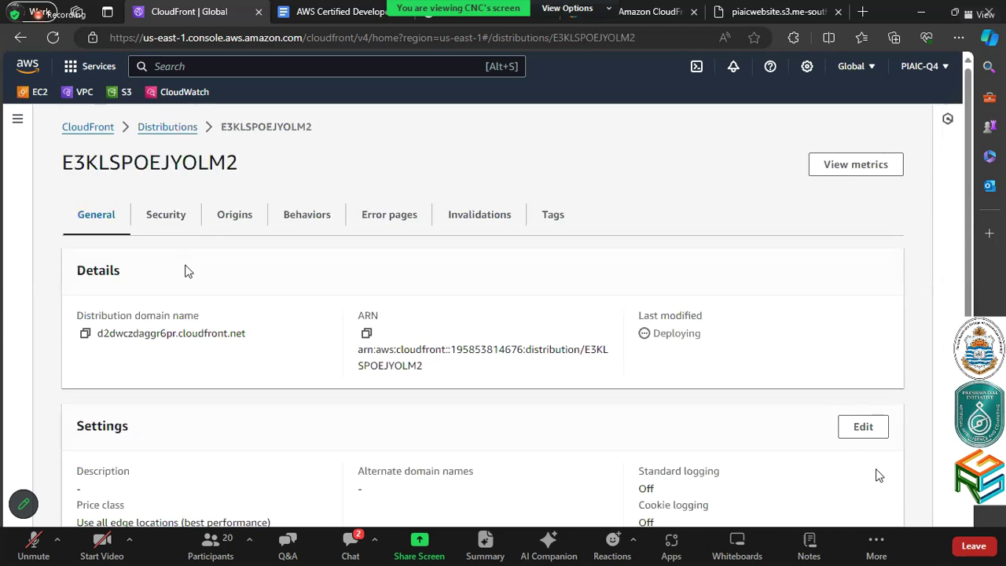
{"action": "scroll", "coordinate": [188, 271], "scroll_direction": "down", "scroll_amount": 3}
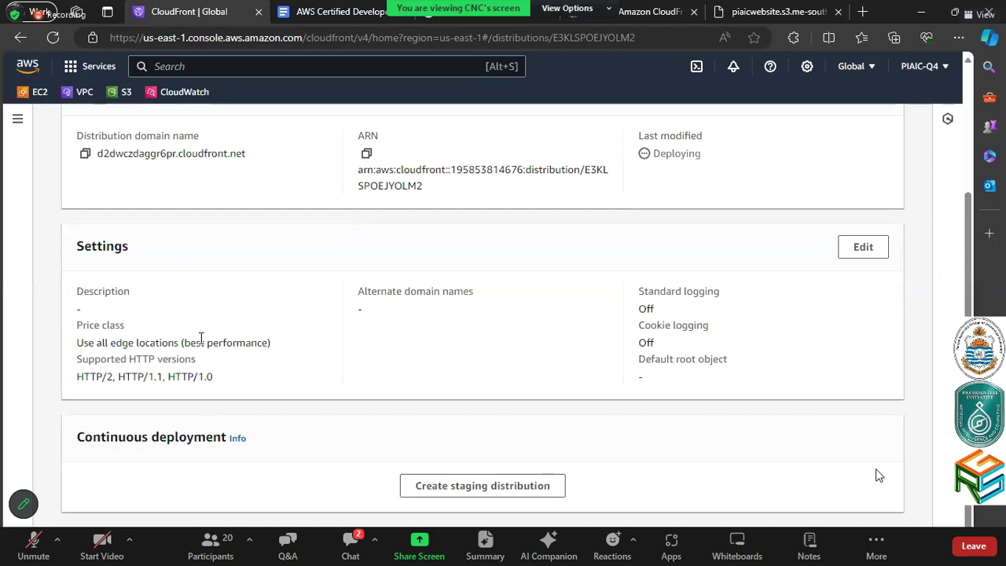
{"action": "scroll", "coordinate": [198, 315], "scroll_direction": "up", "scroll_amount": 3}
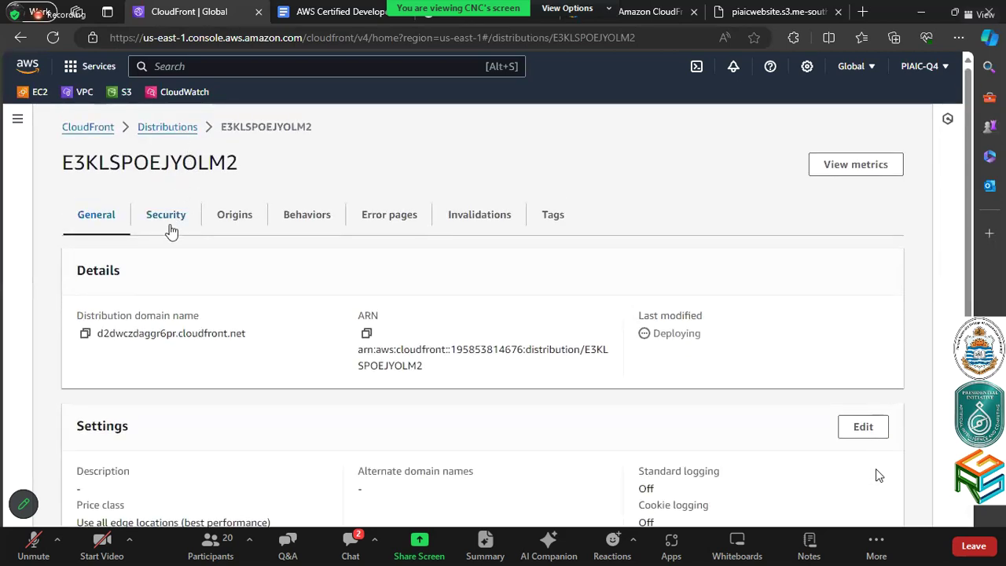
{"action": "left_click", "coordinate": [172, 230]}
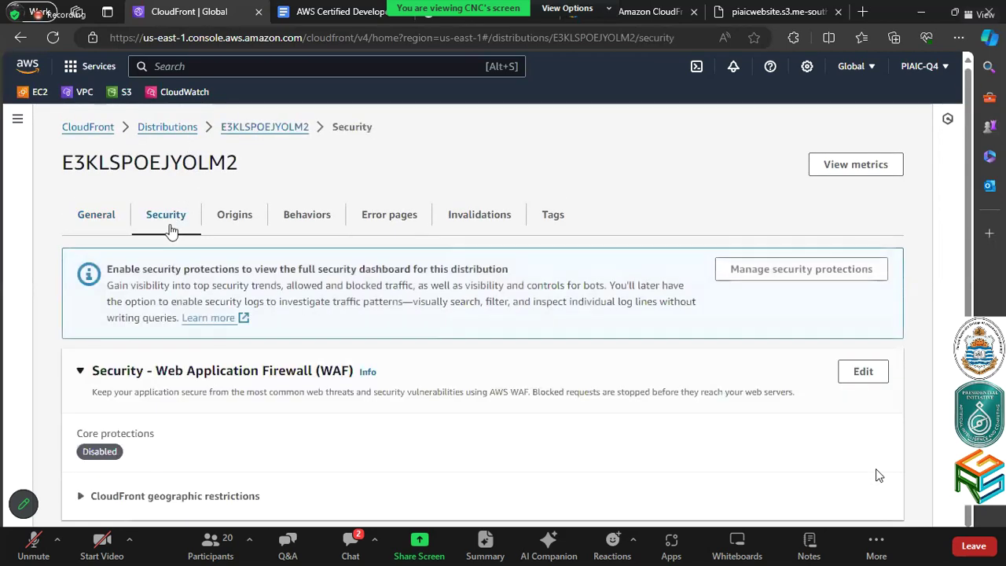
{"action": "left_click", "coordinate": [123, 227]}
{"action": "left_click", "coordinate": [181, 132]}
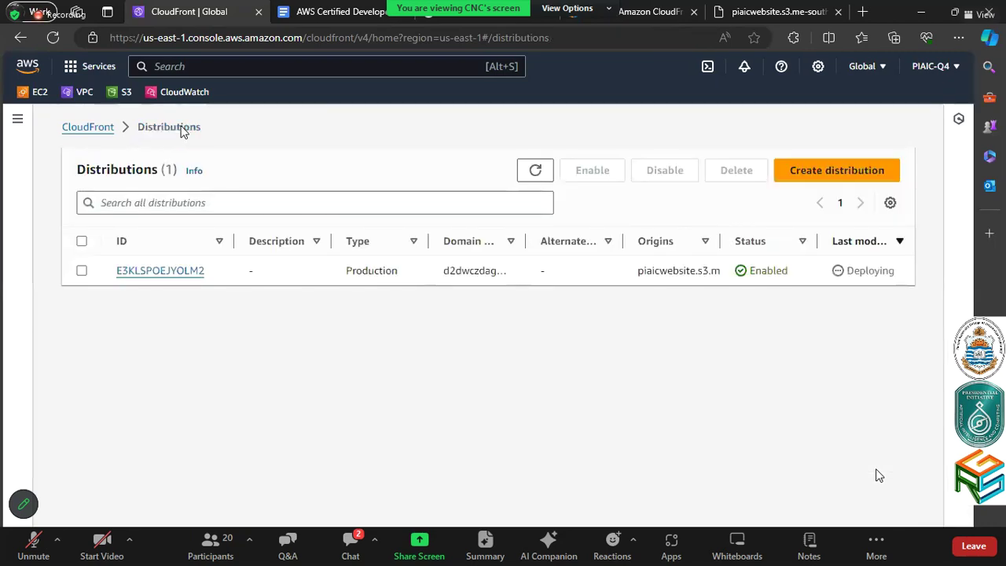
Refresh again, open E3KLSPOEJYOLM2 and copy its domain name d2dwczdaggr6pr.cloudfront.net
{"action": "left_click", "coordinate": [535, 170]}
{"action": "left_click", "coordinate": [164, 270]}
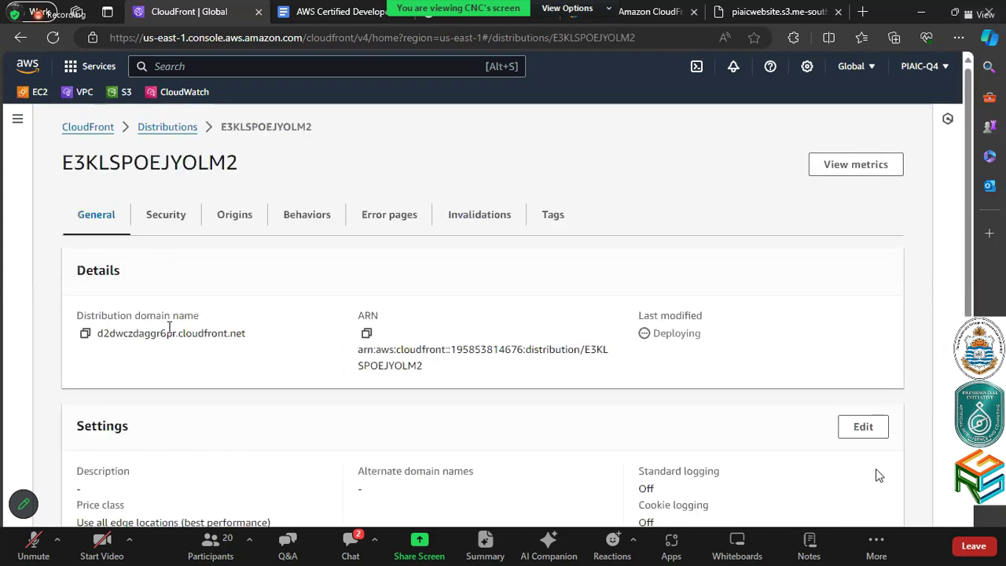
{"action": "left_click", "coordinate": [86, 334]}
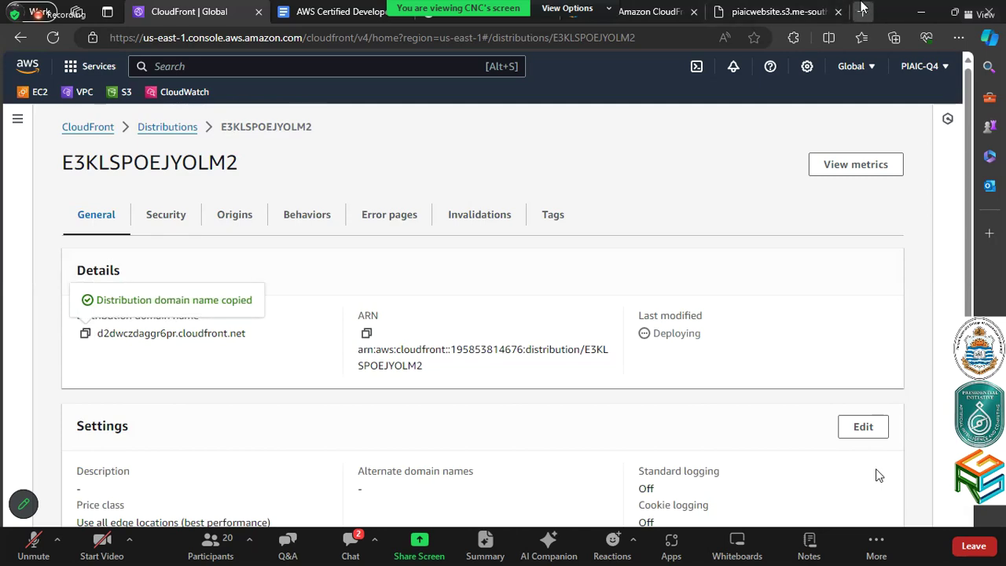
Load d2dwczdaggr6pr.cloudfront.net in a new tab, compare its AccessDenied with the S3 URL, and return to CloudFront
{"action": "left_click", "coordinate": [862, 8]}
{"action": "key", "text": "ctrl+v"}
{"action": "key", "text": "Return"}
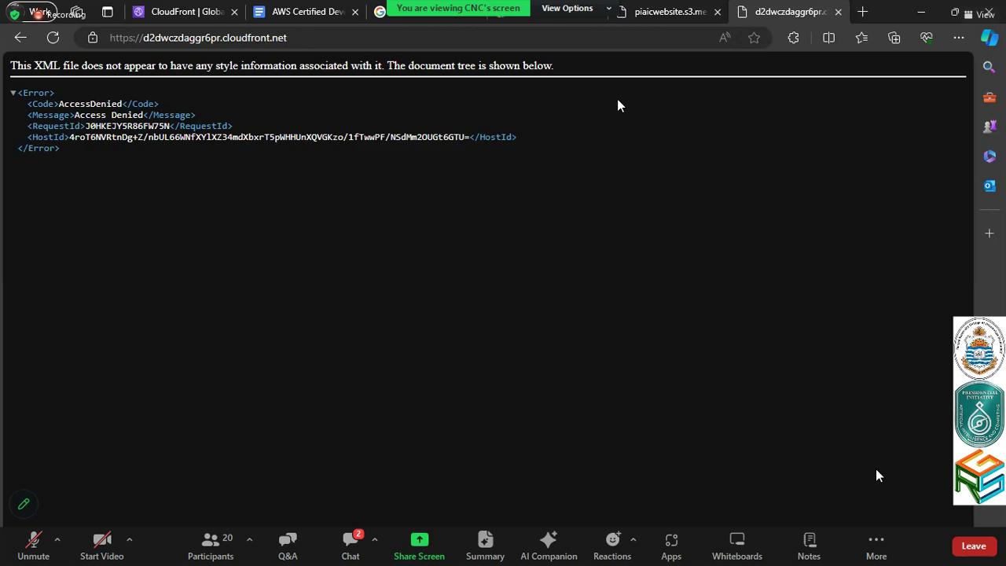
{"action": "left_click", "coordinate": [655, 6]}
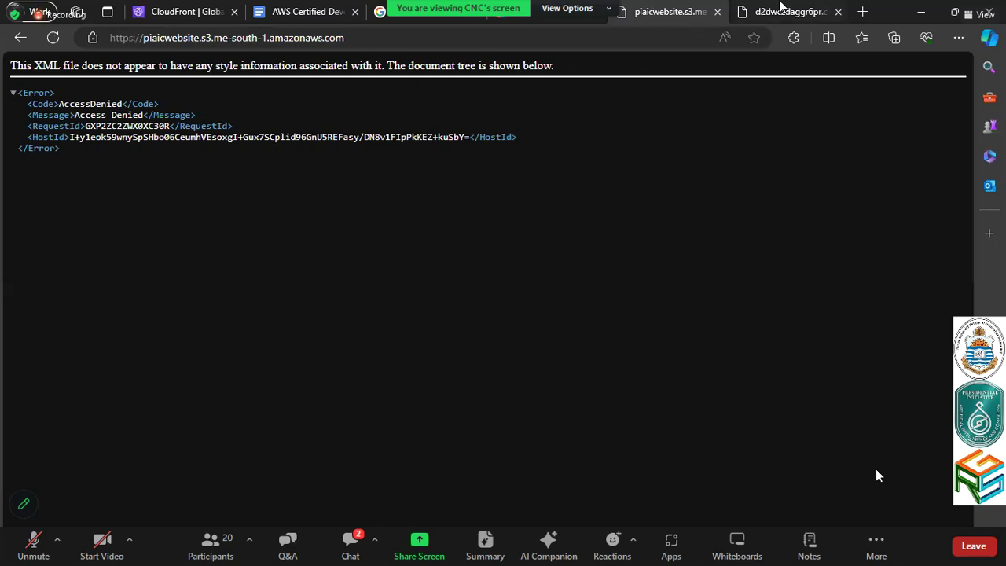
{"action": "left_click", "coordinate": [782, 6]}
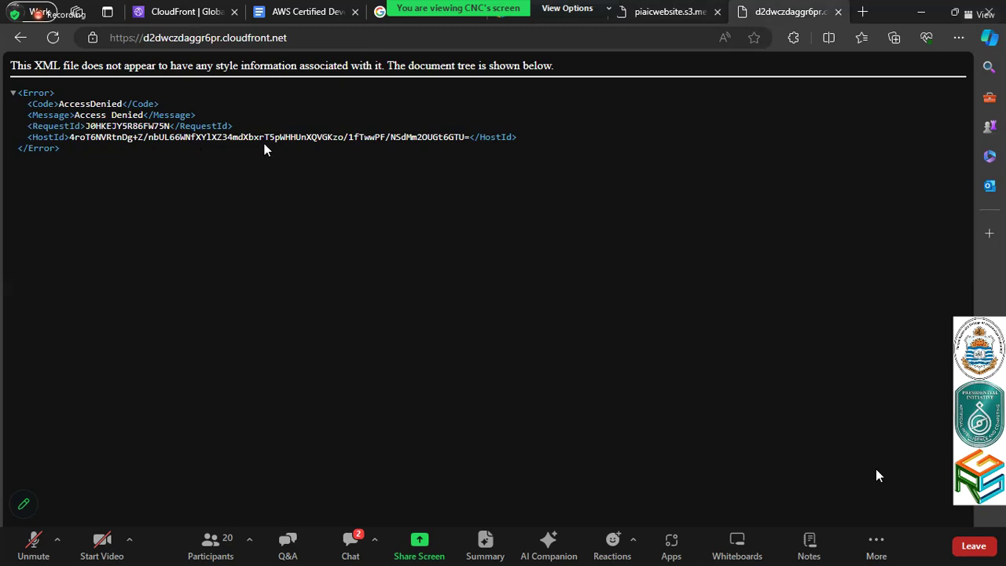
{"action": "left_click", "coordinate": [199, 9]}
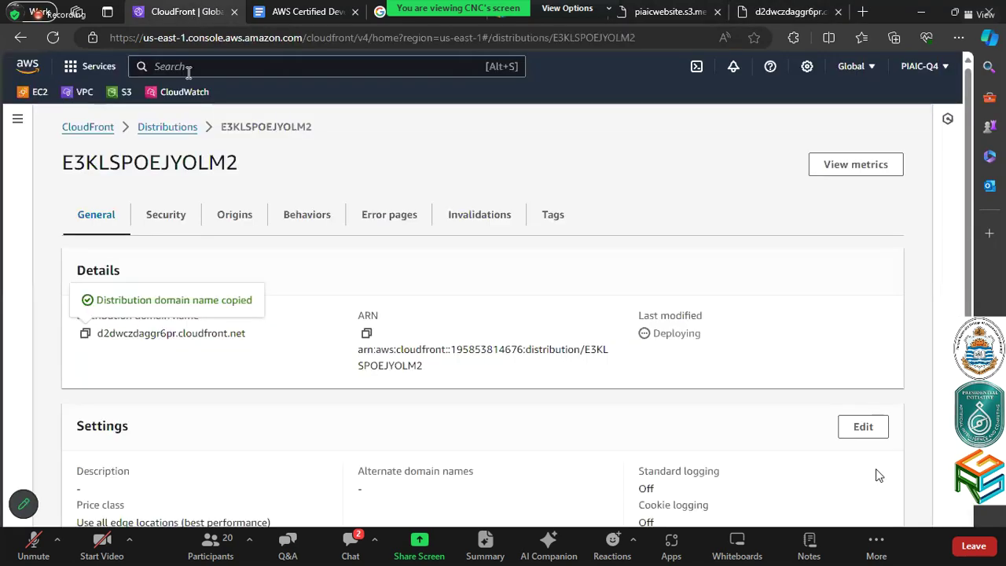
Start a new S3 bucket named piaicwebsite-pub in region Middle East (Bahrain) me-south-1
{"action": "left_click", "coordinate": [122, 93]}
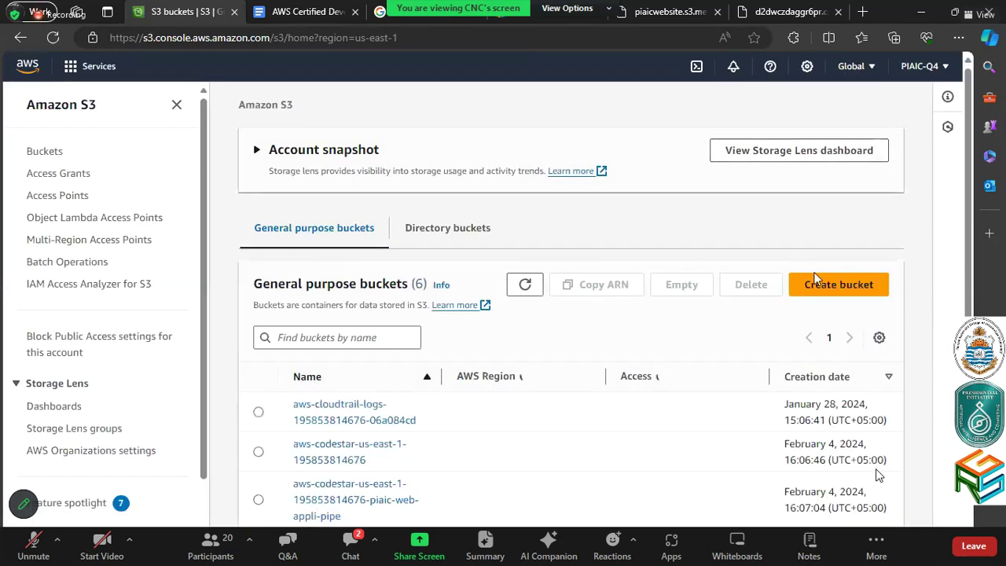
{"action": "left_click", "coordinate": [823, 311]}
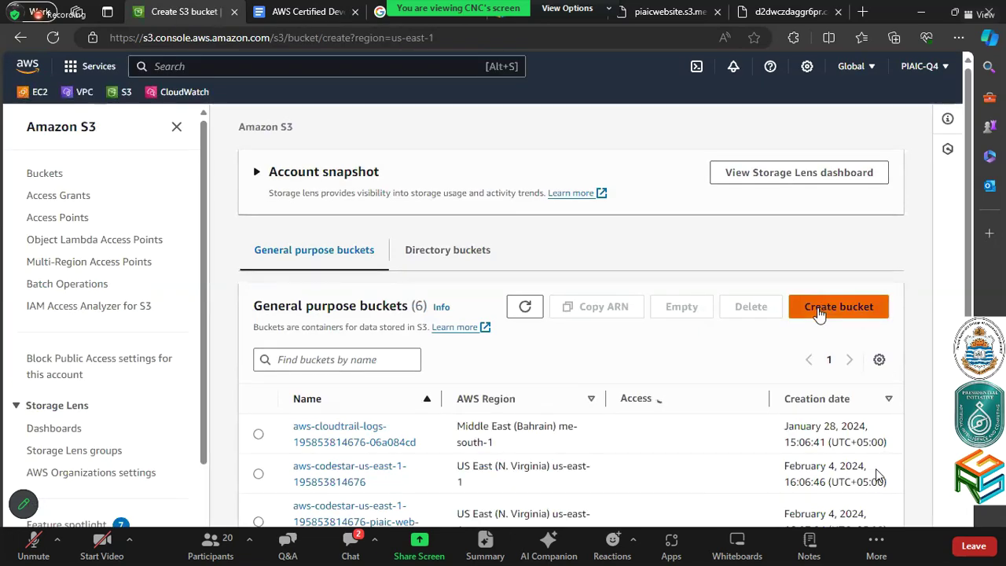
{"action": "left_click", "coordinate": [333, 313]}
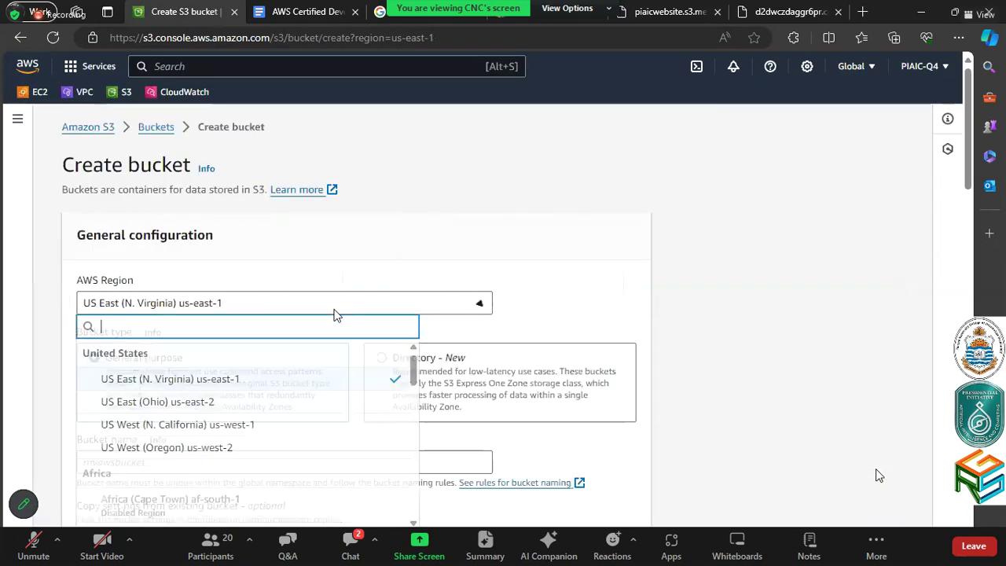
{"action": "scroll", "coordinate": [404, 460], "scroll_direction": "down", "scroll_amount": 2}
{"action": "scroll", "coordinate": [404, 460], "scroll_direction": "down", "scroll_amount": 6}
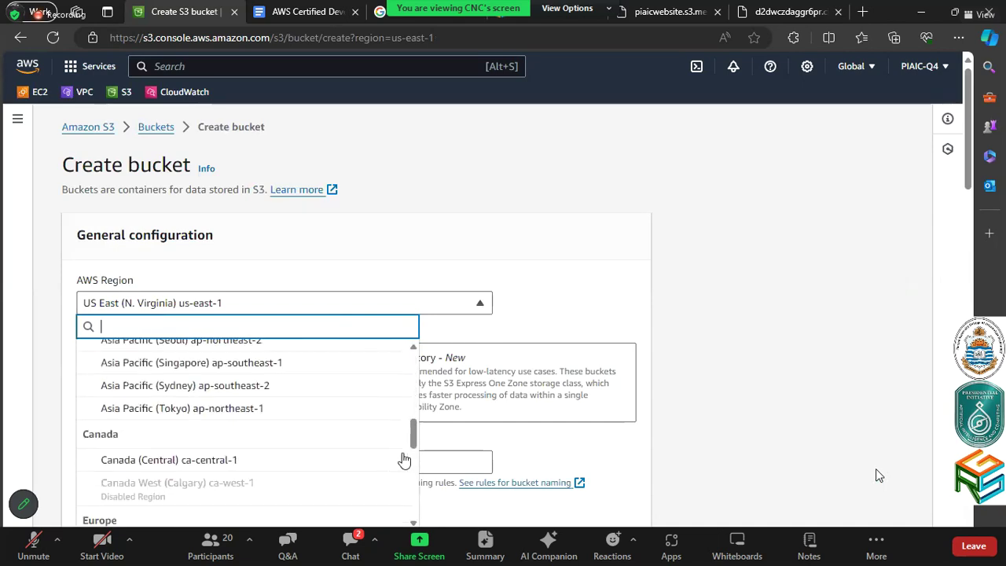
{"action": "scroll", "coordinate": [348, 458], "scroll_direction": "down", "scroll_amount": 5}
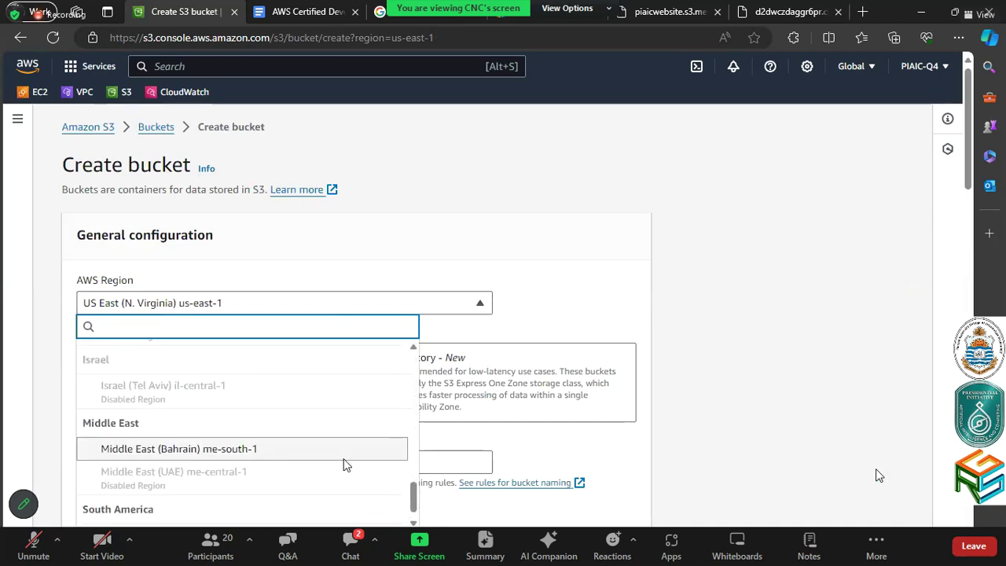
{"action": "left_click", "coordinate": [344, 464]}
{"action": "left_click", "coordinate": [262, 358]}
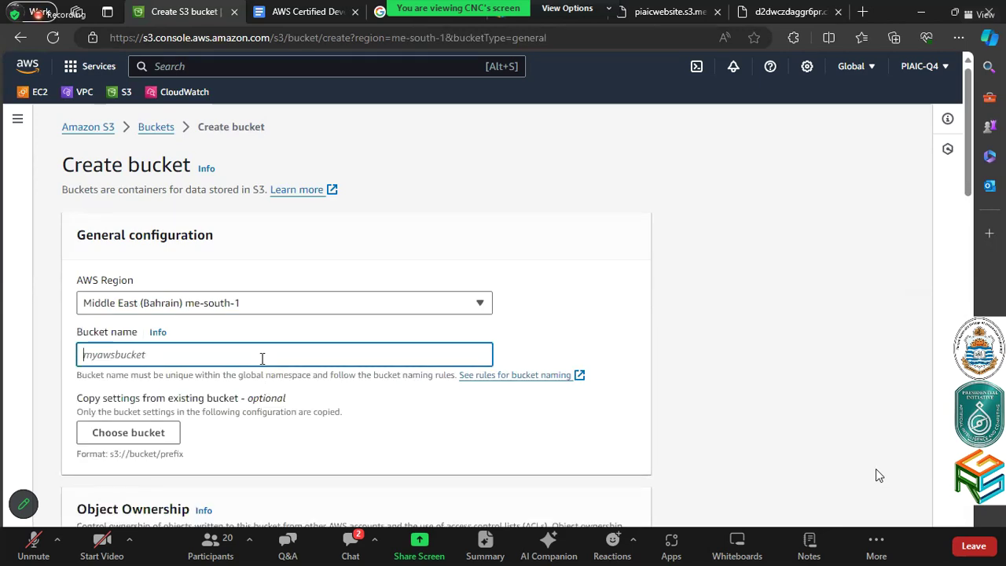
{"action": "type", "text": "p"}
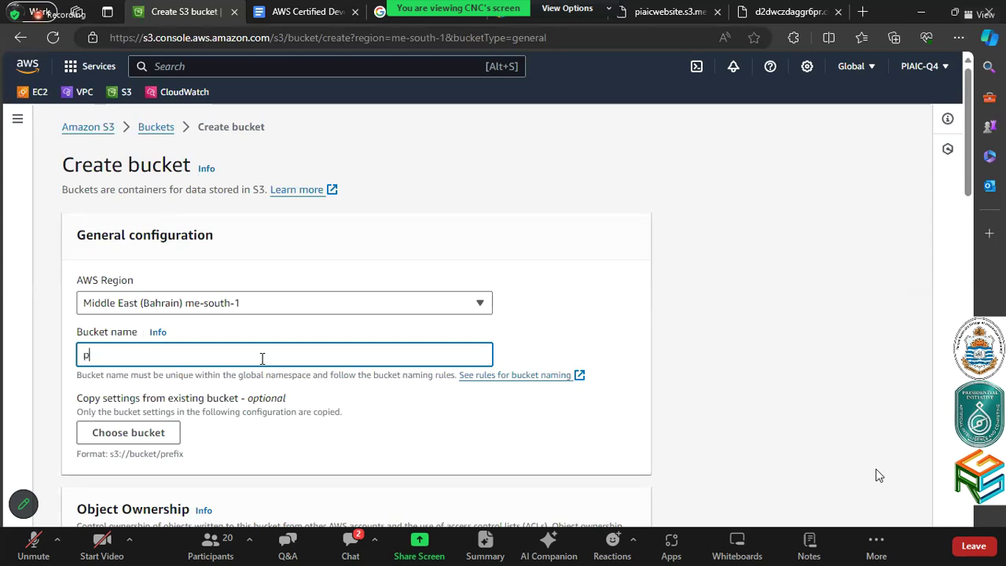
{"action": "type", "text": "iaicwebsite-pub"}
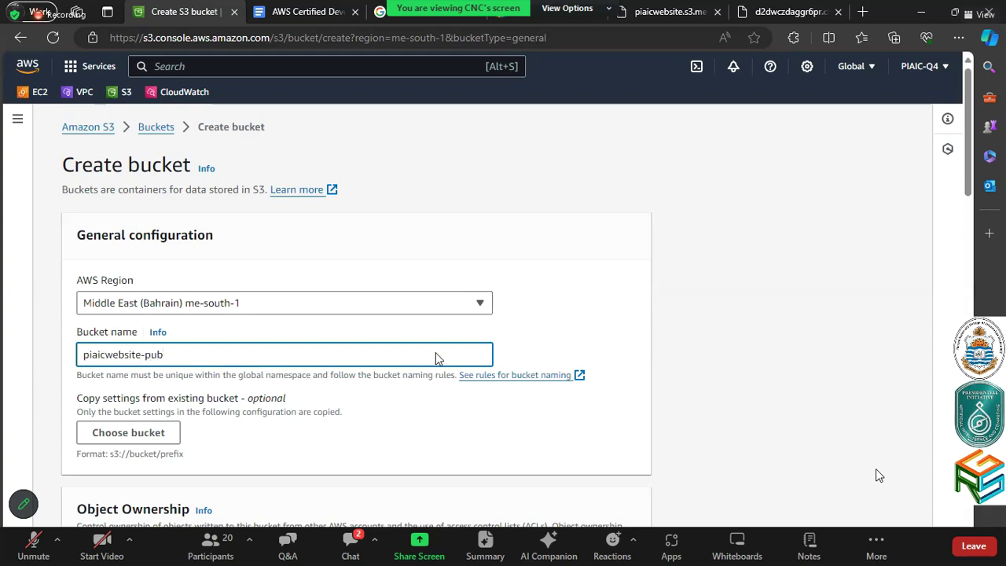
Unblock all public access with acknowledgement, enable bucket versioning, and create the bucket
{"action": "scroll", "coordinate": [435, 356], "scroll_direction": "down", "scroll_amount": 3}
{"action": "scroll", "coordinate": [437, 359], "scroll_direction": "down", "scroll_amount": 1}
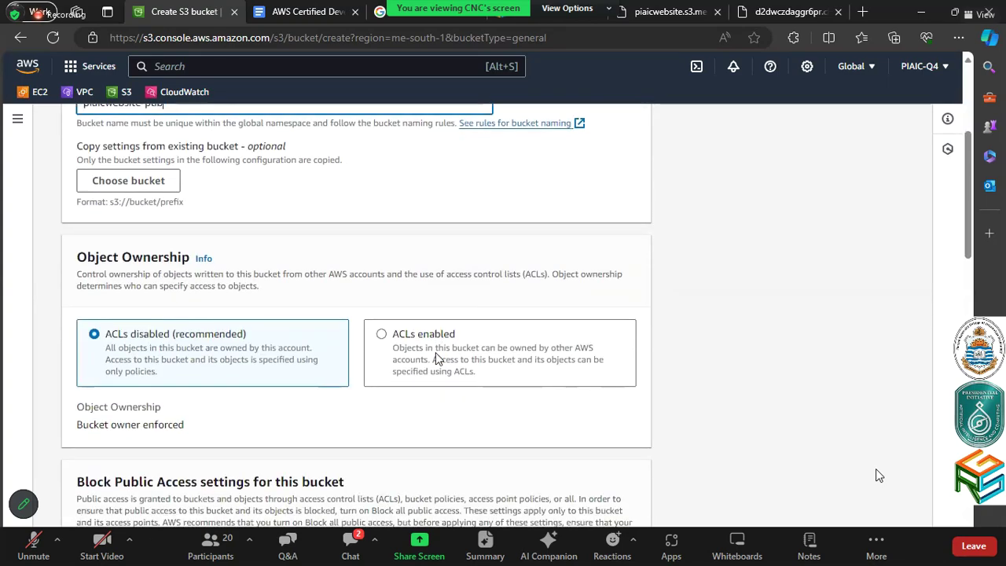
{"action": "scroll", "coordinate": [437, 359], "scroll_direction": "down", "scroll_amount": 2}
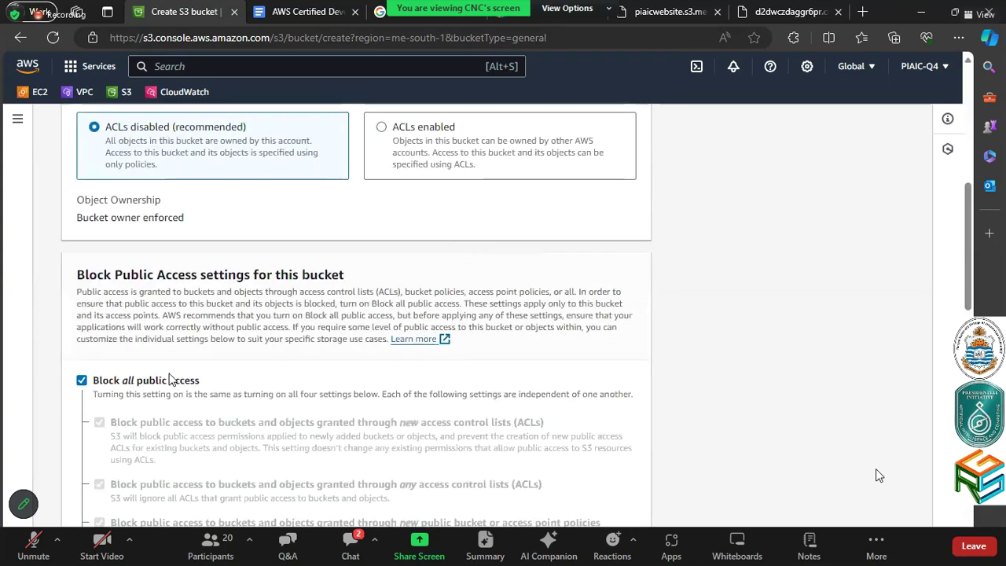
{"action": "left_click", "coordinate": [122, 383]}
{"action": "scroll", "coordinate": [308, 344], "scroll_direction": "up", "scroll_amount": 1}
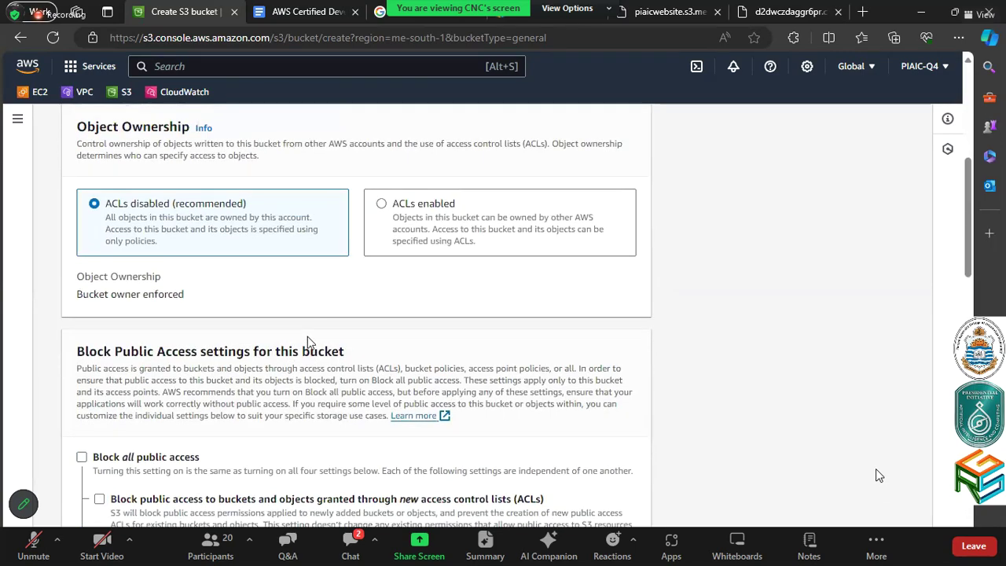
{"action": "scroll", "coordinate": [308, 343], "scroll_direction": "down", "scroll_amount": 9}
{"action": "left_click", "coordinate": [228, 203]}
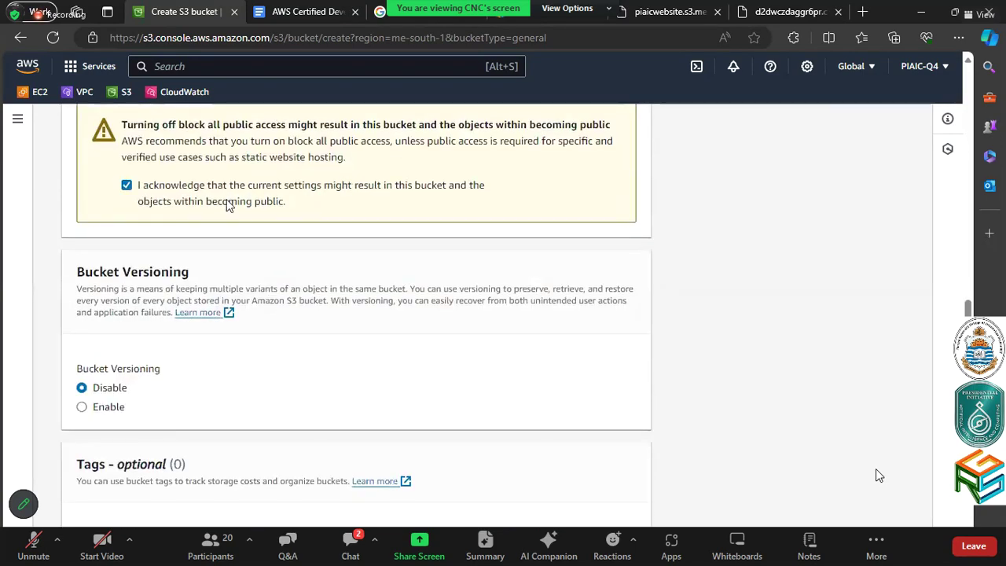
{"action": "scroll", "coordinate": [226, 205], "scroll_direction": "down", "scroll_amount": 1}
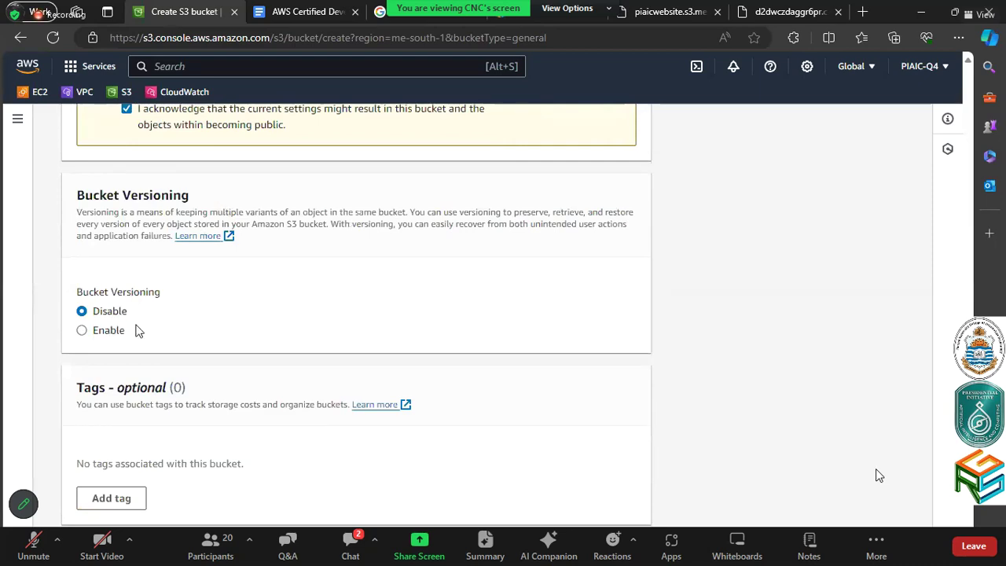
{"action": "left_click", "coordinate": [95, 331]}
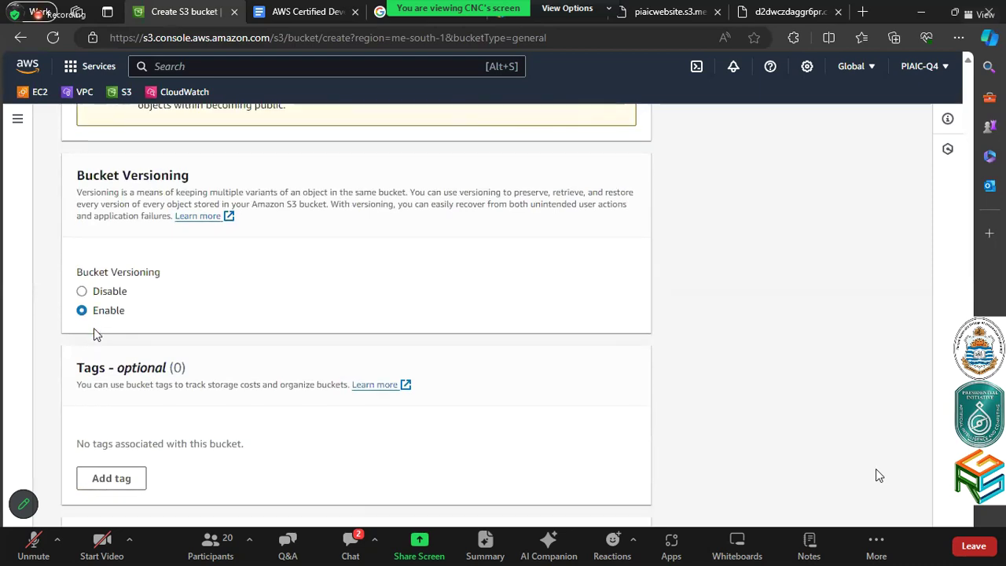
{"action": "scroll", "coordinate": [94, 328], "scroll_direction": "down", "scroll_amount": 6}
{"action": "left_click", "coordinate": [612, 515]}
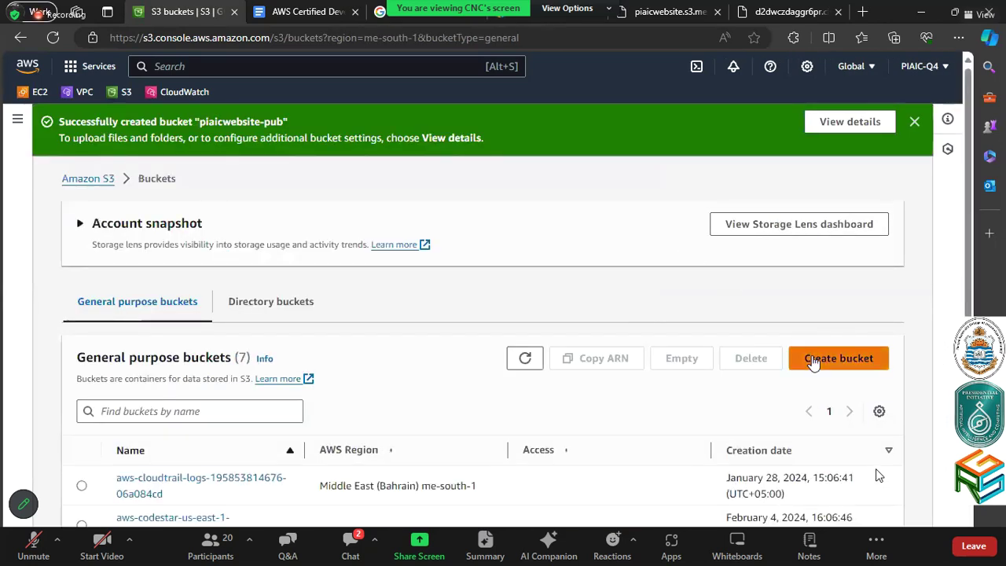
{"action": "scroll", "coordinate": [485, 395], "scroll_direction": "down", "scroll_amount": 3}
Upload index.html from the computer into the piaicwebsite-pub bucket
{"action": "left_click", "coordinate": [186, 494]}
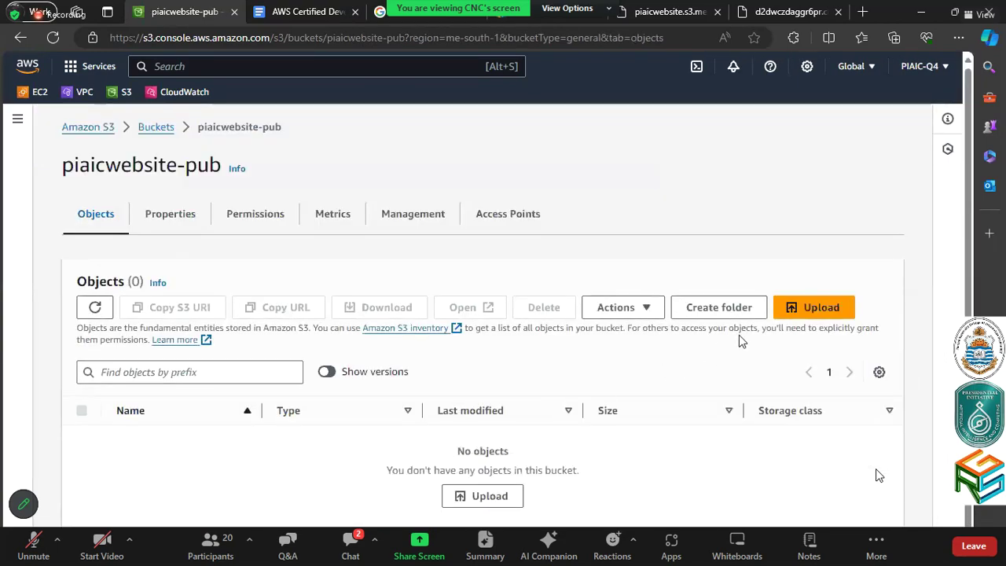
{"action": "left_click", "coordinate": [790, 312]}
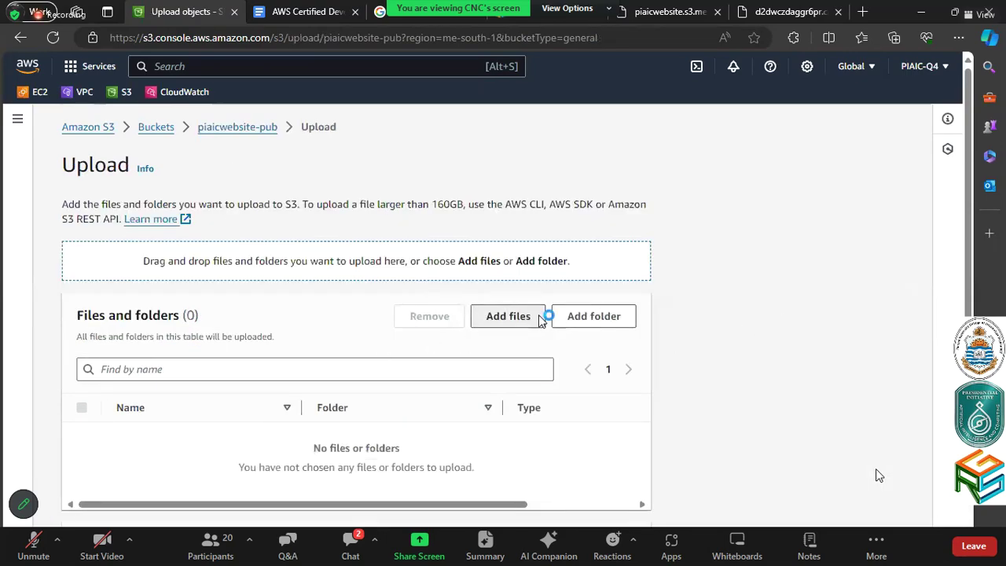
{"action": "left_click", "coordinate": [539, 319]}
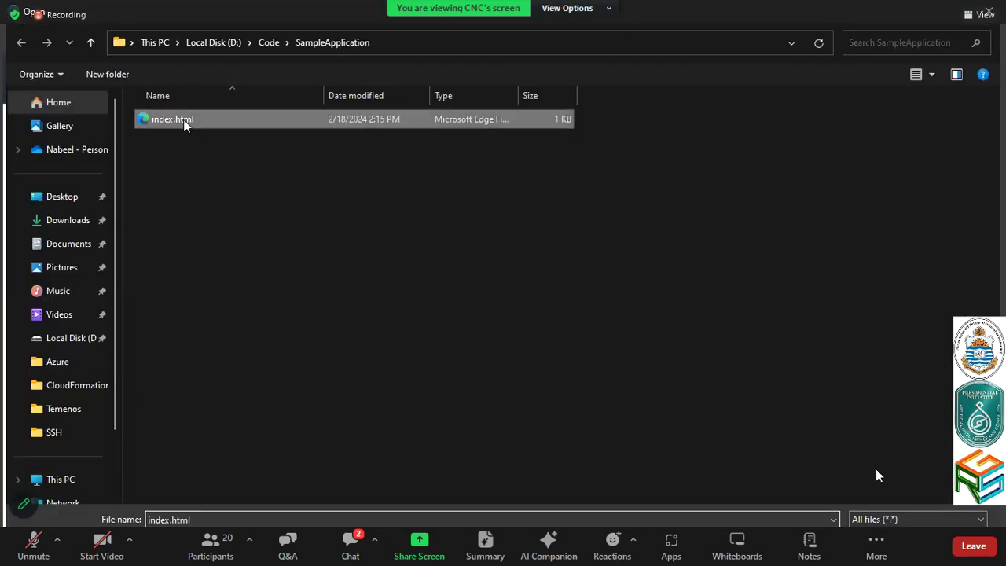
{"action": "key", "text": "Return"}
{"action": "scroll", "coordinate": [537, 473], "scroll_direction": "down", "scroll_amount": 3}
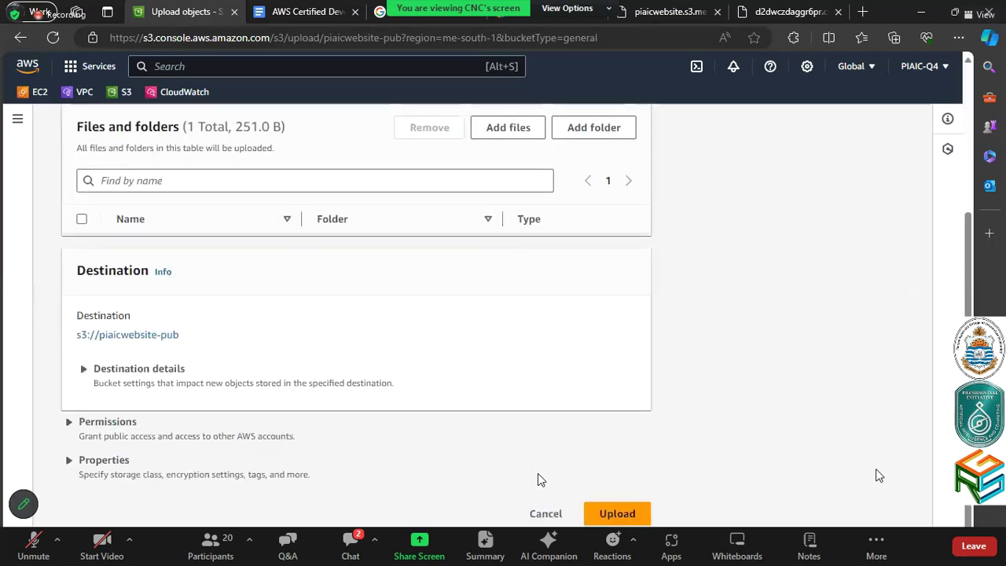
{"action": "left_click", "coordinate": [618, 514]}
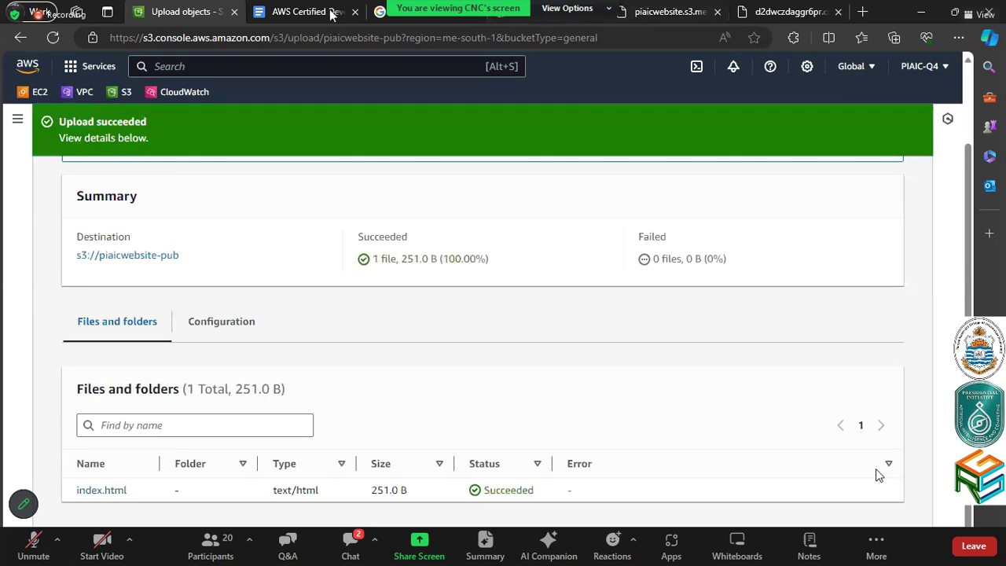
Change the bucket URL tab to piaicwebsite-pub, see Access Denied, and return to upload results
{"action": "left_click", "coordinate": [664, 11]}
{"action": "left_click", "coordinate": [197, 41]}
{"action": "left_click", "coordinate": [200, 39]}
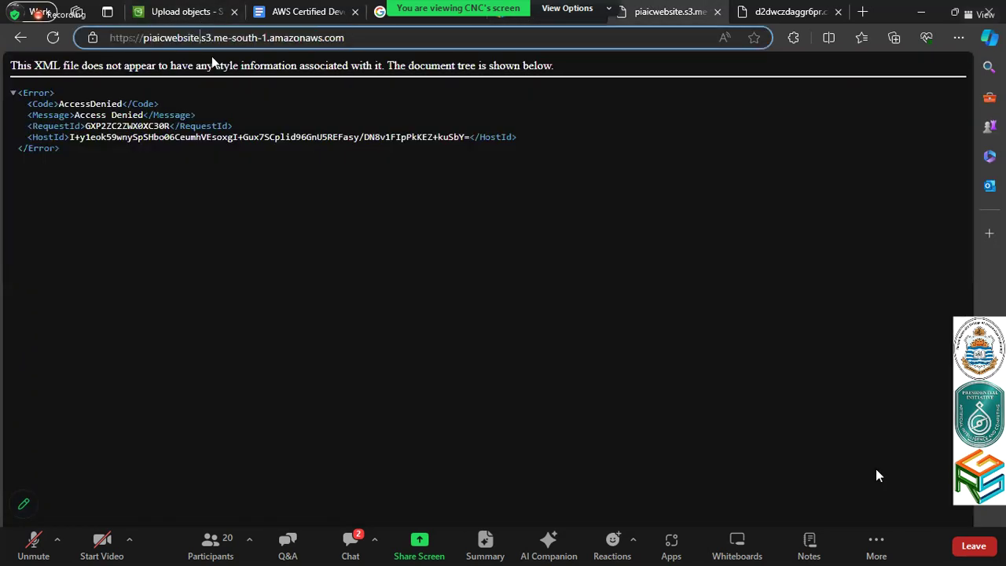
{"action": "type", "text": "-pub"}
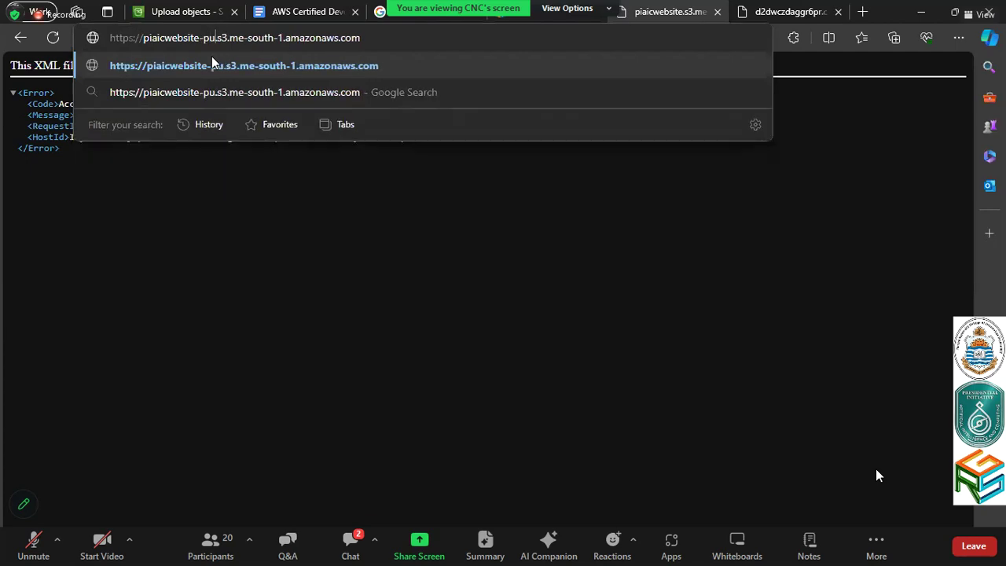
{"action": "key", "text": "Return"}
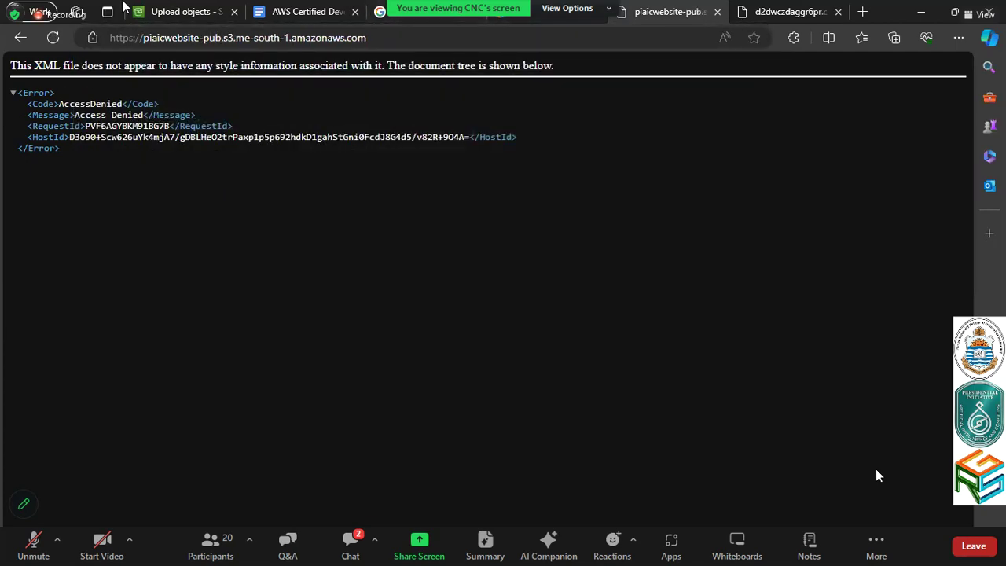
{"action": "left_click", "coordinate": [228, 7]}
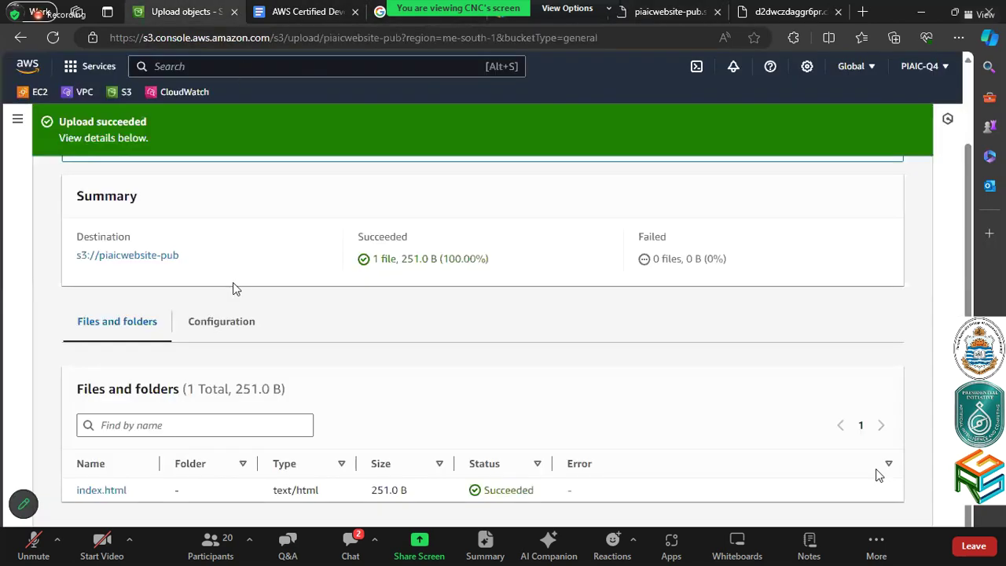
Open index.html's details in a new tab, review its Permissions tab, then close it
{"action": "left_click", "coordinate": [110, 490]}
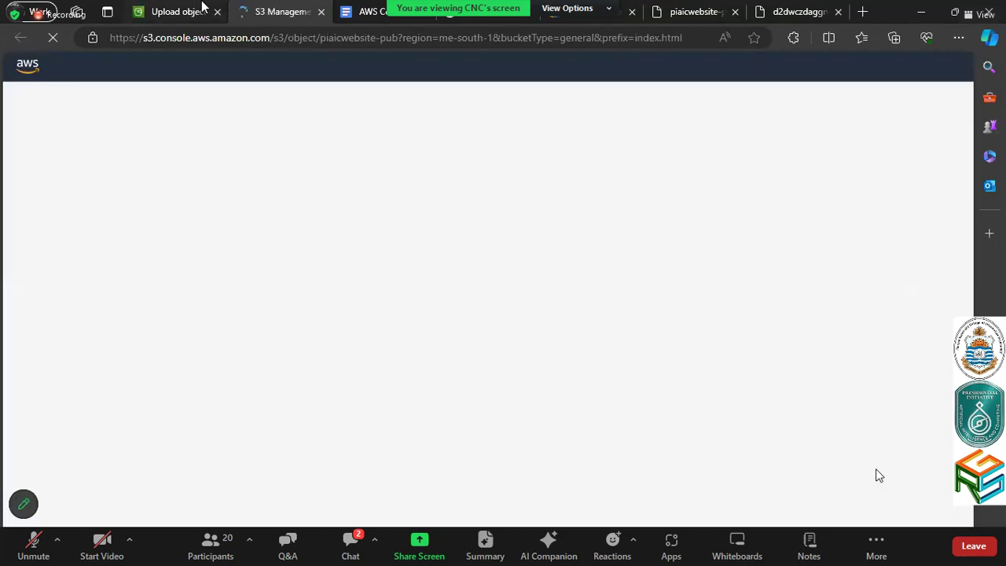
{"action": "left_click", "coordinate": [202, 8]}
{"action": "scroll", "coordinate": [307, 323], "scroll_direction": "up", "scroll_amount": 2}
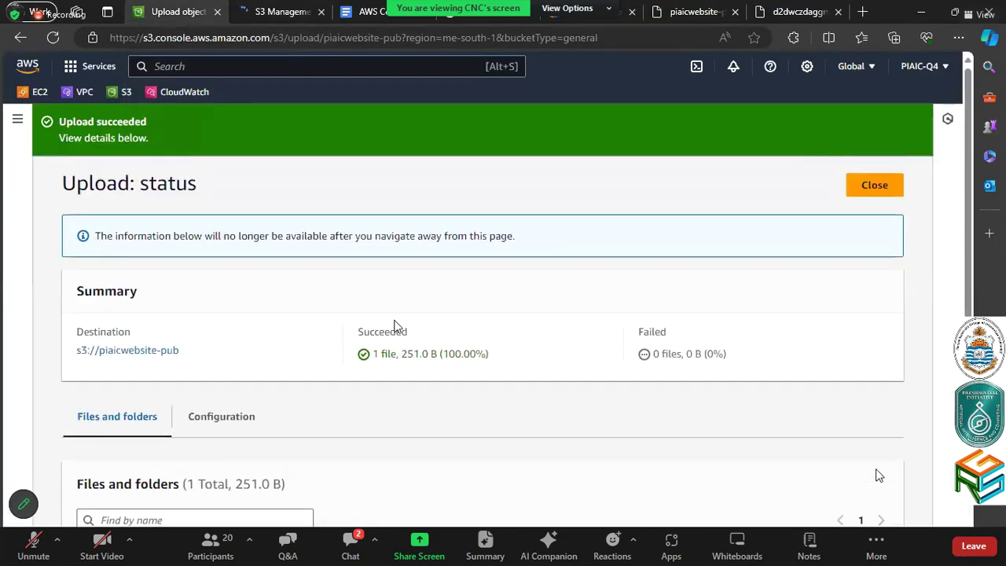
{"action": "left_click", "coordinate": [875, 185]}
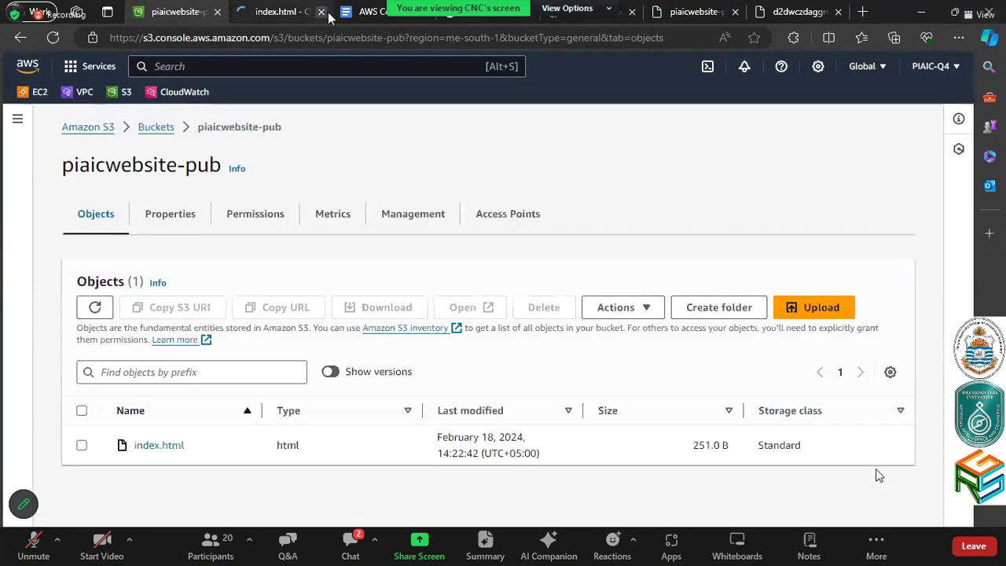
{"action": "left_click", "coordinate": [319, 17]}
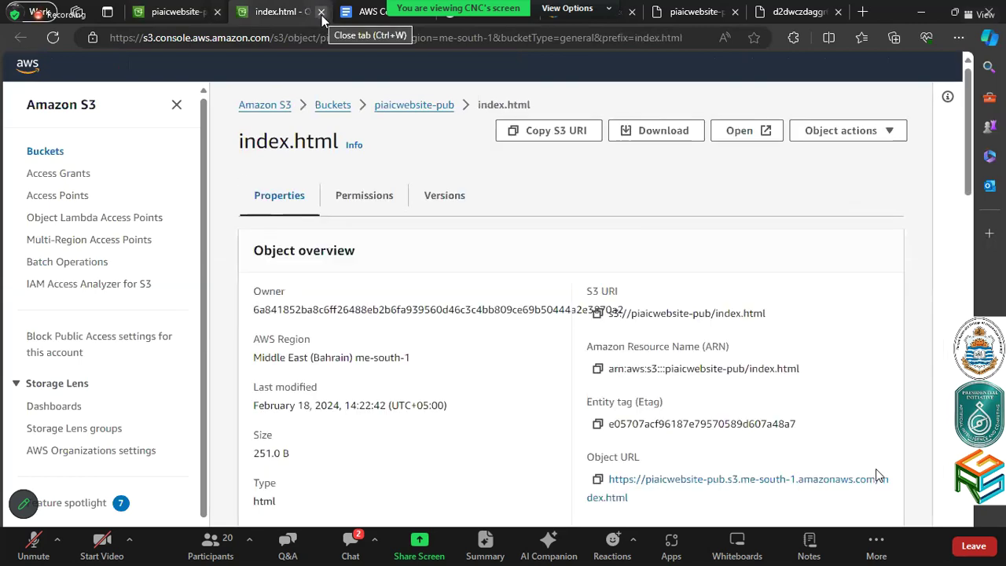
{"action": "left_click", "coordinate": [387, 220]}
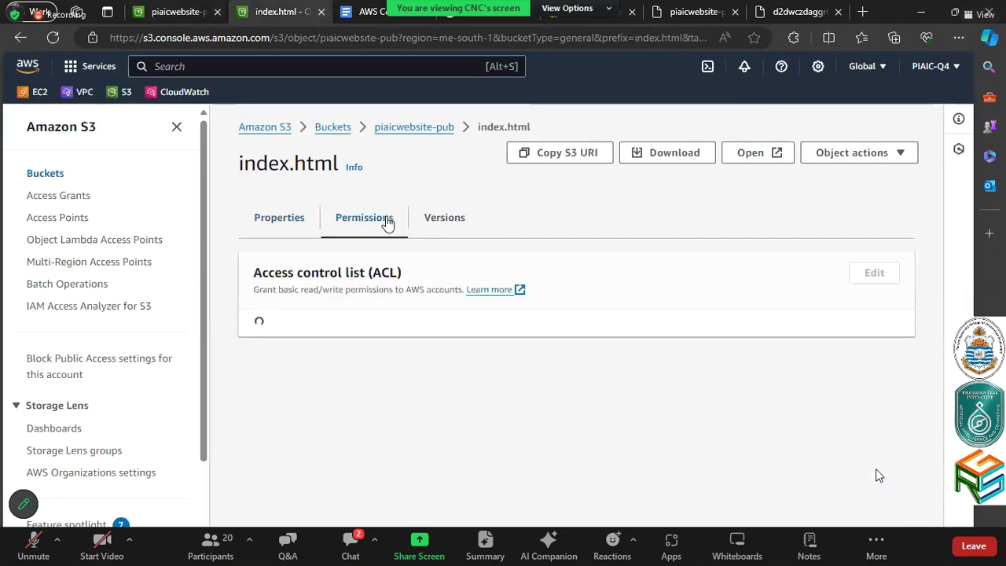
{"action": "scroll", "coordinate": [288, 487], "scroll_direction": "down", "scroll_amount": 3}
{"action": "scroll", "coordinate": [288, 491], "scroll_direction": "up", "scroll_amount": 2}
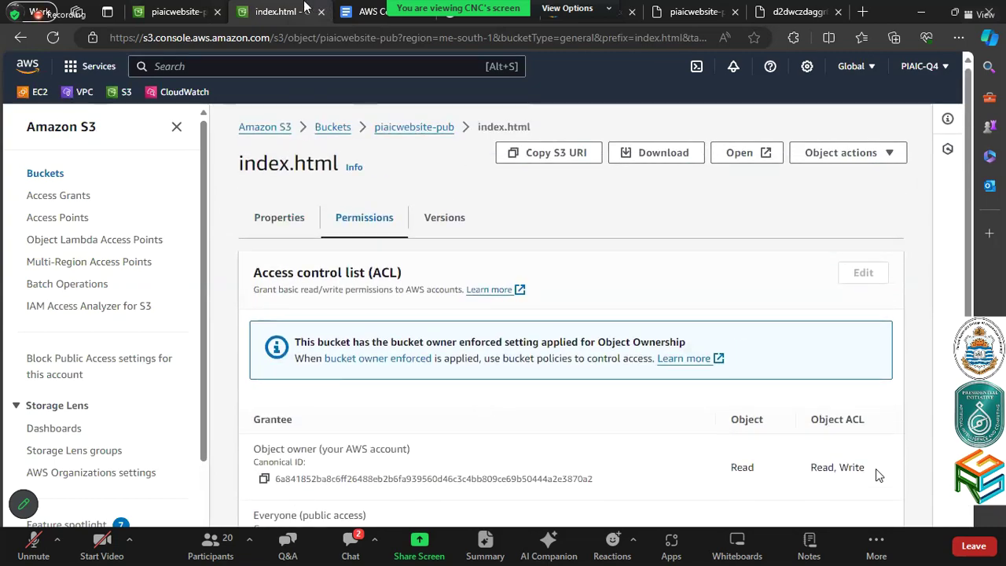
{"action": "key", "text": "alt+Left"}
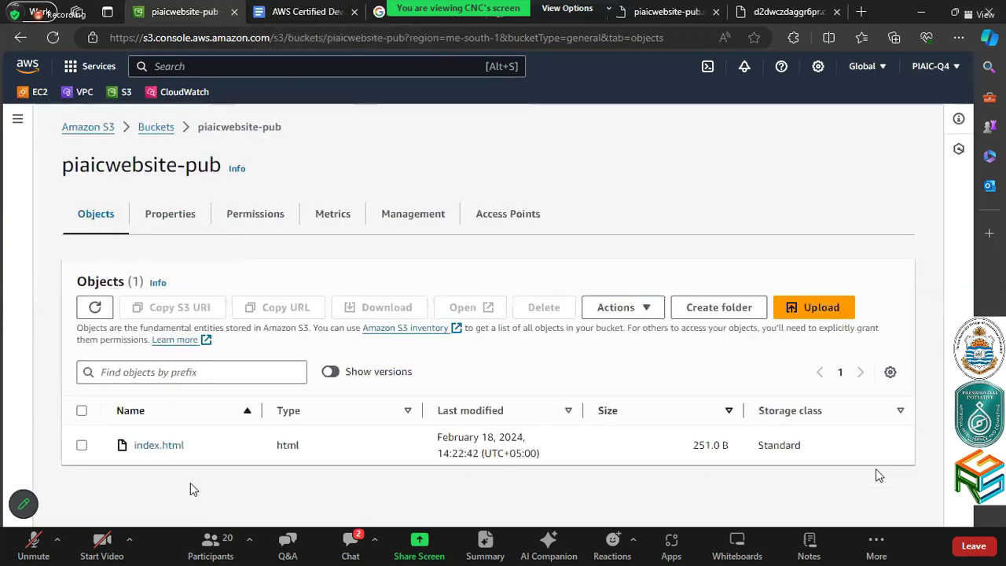
Review piaicwebsite-pub's permissions, expanding Individual Block Public Access settings, then return to the bucket list
{"action": "left_click", "coordinate": [241, 224]}
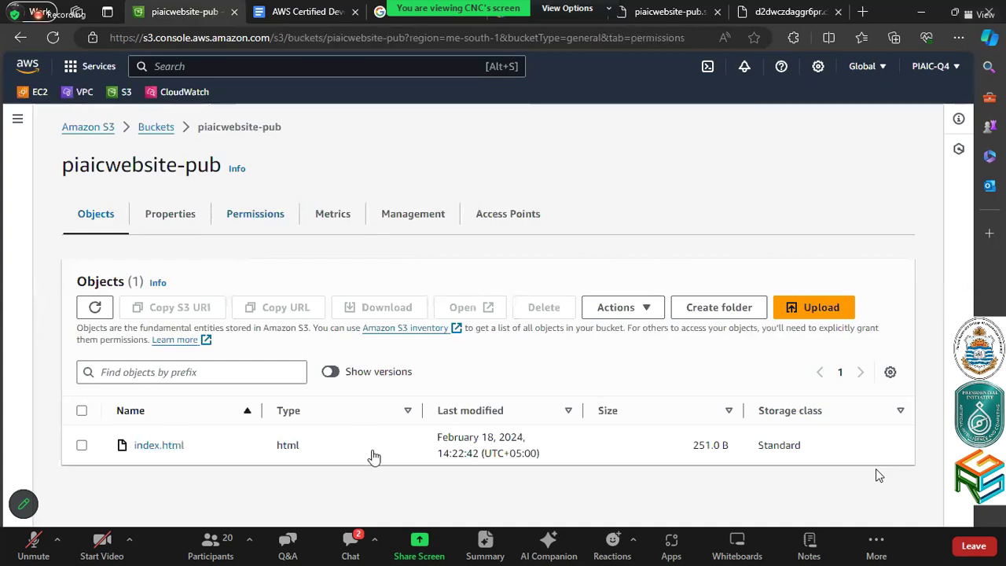
{"action": "scroll", "coordinate": [375, 456], "scroll_direction": "down", "scroll_amount": 2}
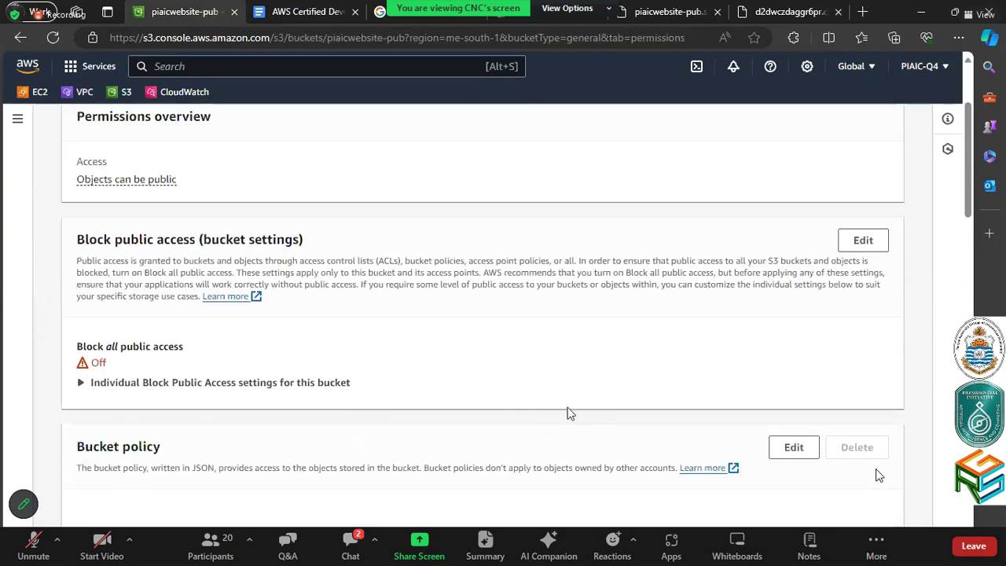
{"action": "left_click", "coordinate": [345, 385]}
{"action": "scroll", "coordinate": [341, 388], "scroll_direction": "down", "scroll_amount": 2}
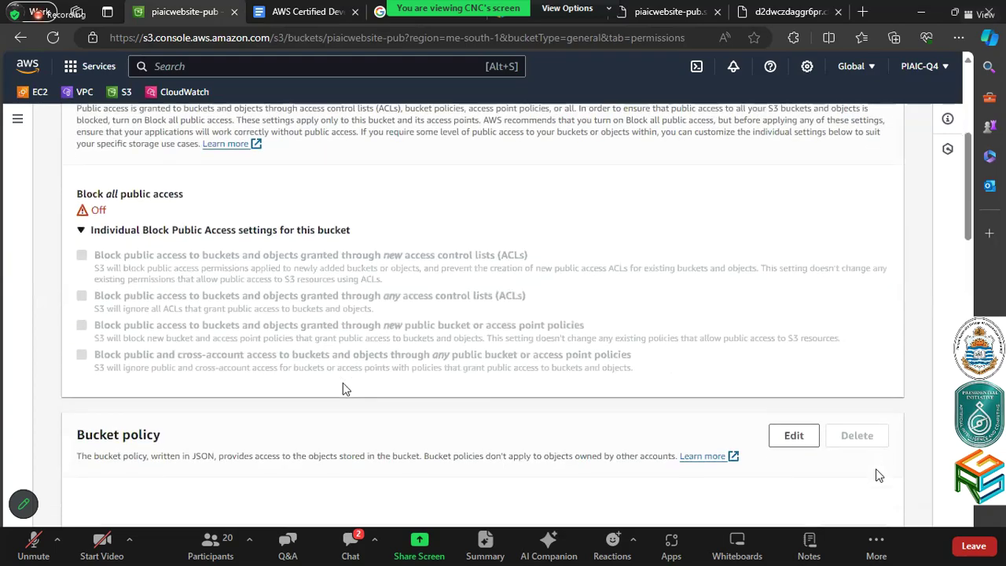
{"action": "scroll", "coordinate": [341, 388], "scroll_direction": "up", "scroll_amount": 2}
{"action": "scroll", "coordinate": [341, 385], "scroll_direction": "down", "scroll_amount": 2}
{"action": "scroll", "coordinate": [341, 383], "scroll_direction": "up", "scroll_amount": 5}
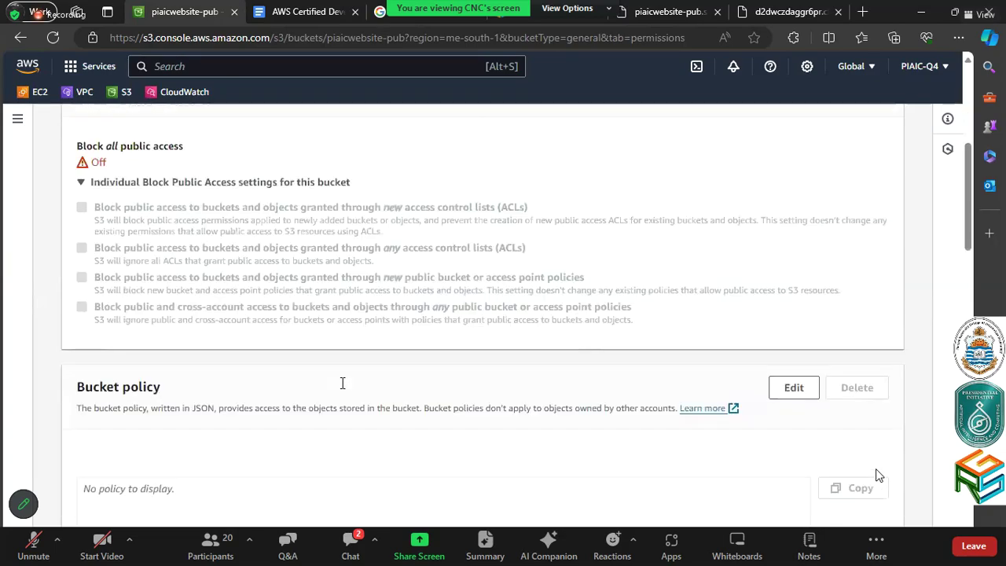
{"action": "scroll", "coordinate": [342, 383], "scroll_direction": "down", "scroll_amount": 12}
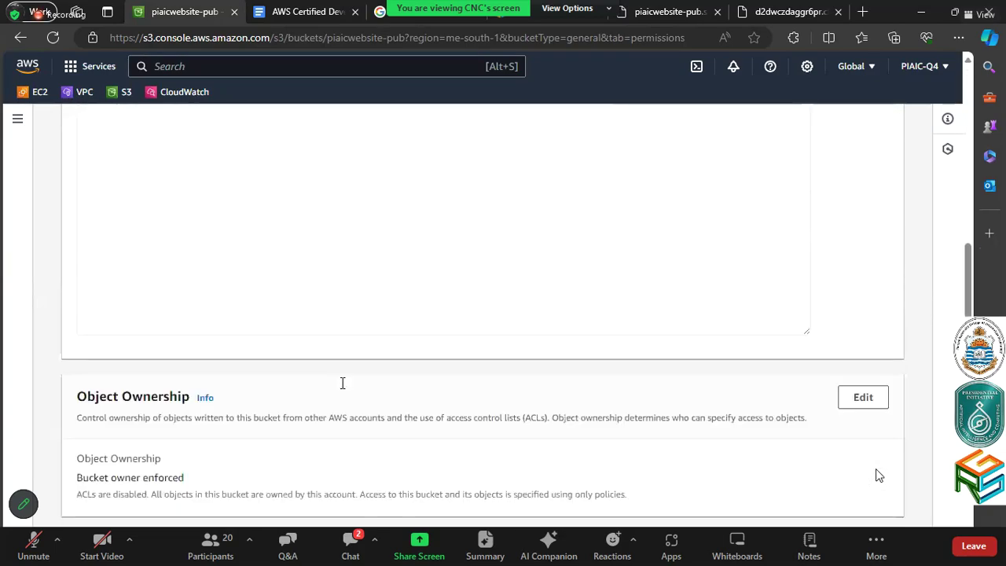
{"action": "scroll", "coordinate": [342, 385], "scroll_direction": "down", "scroll_amount": 2}
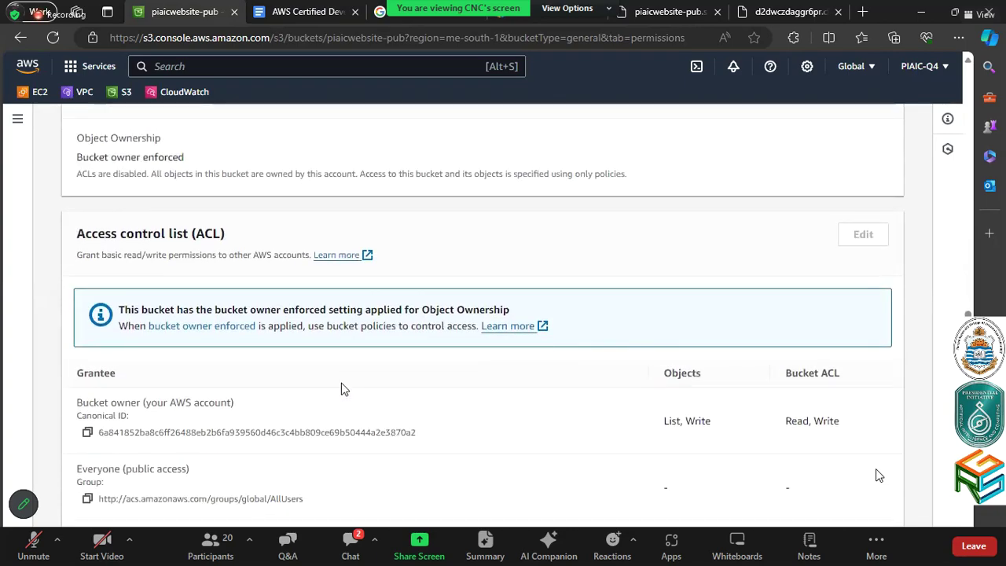
{"action": "scroll", "coordinate": [342, 388], "scroll_direction": "down", "scroll_amount": 1}
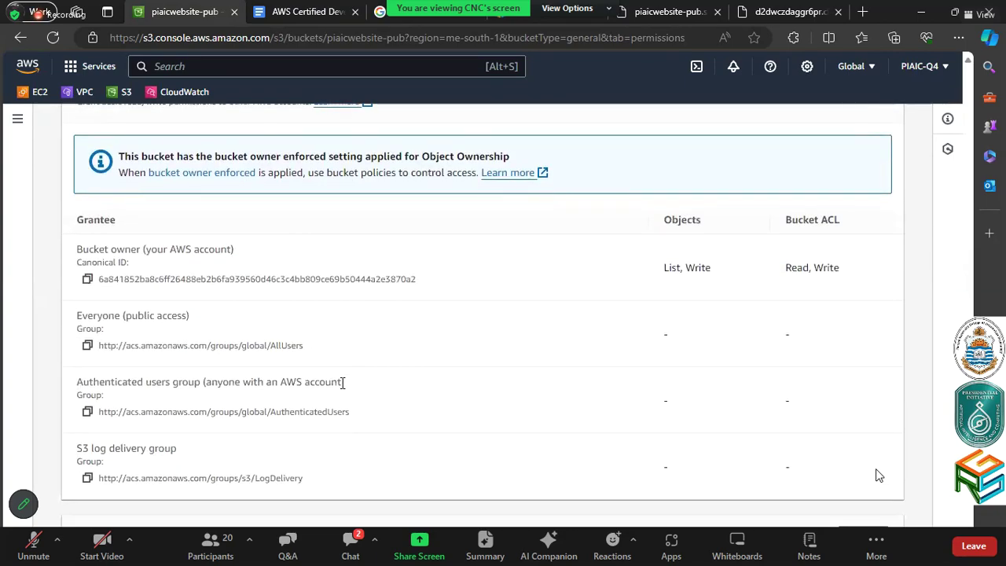
{"action": "scroll", "coordinate": [385, 398], "scroll_direction": "up", "scroll_amount": 2}
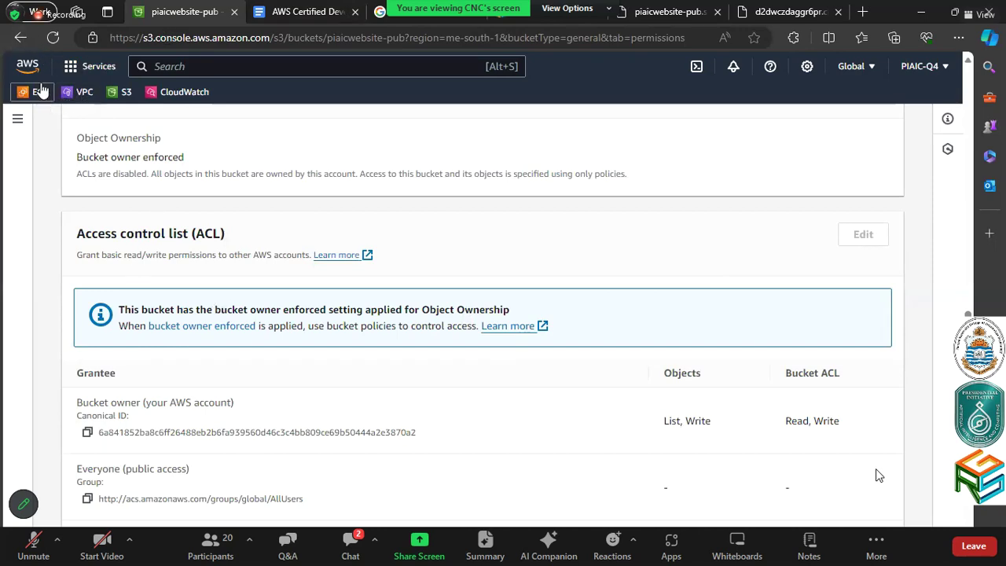
{"action": "left_click", "coordinate": [110, 92]}
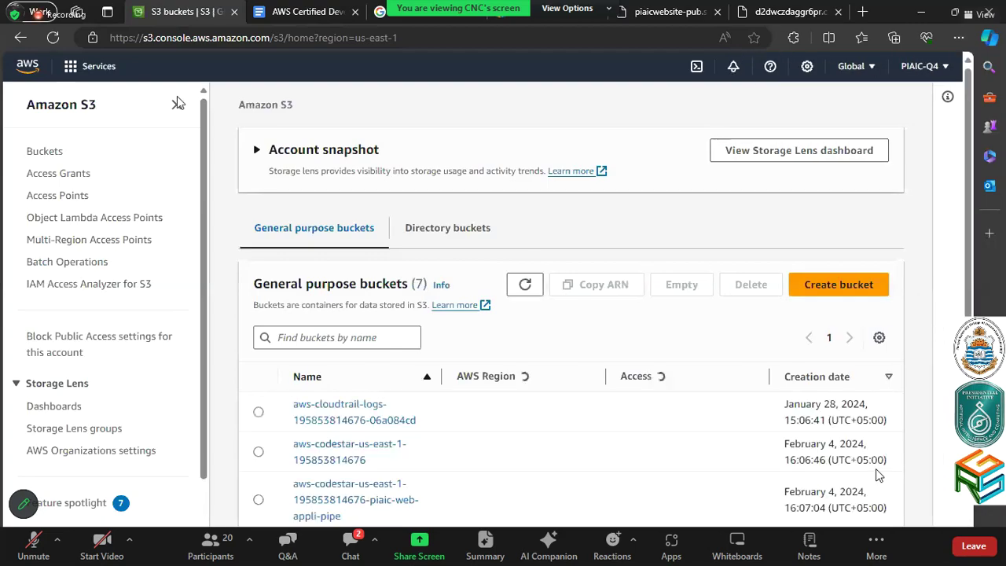
In the piaicwebsite bucket, show index.html's ACL panel where Everyone has object Read
{"action": "left_click", "coordinate": [178, 103]}
{"action": "scroll", "coordinate": [163, 479], "scroll_direction": "down", "scroll_amount": 2}
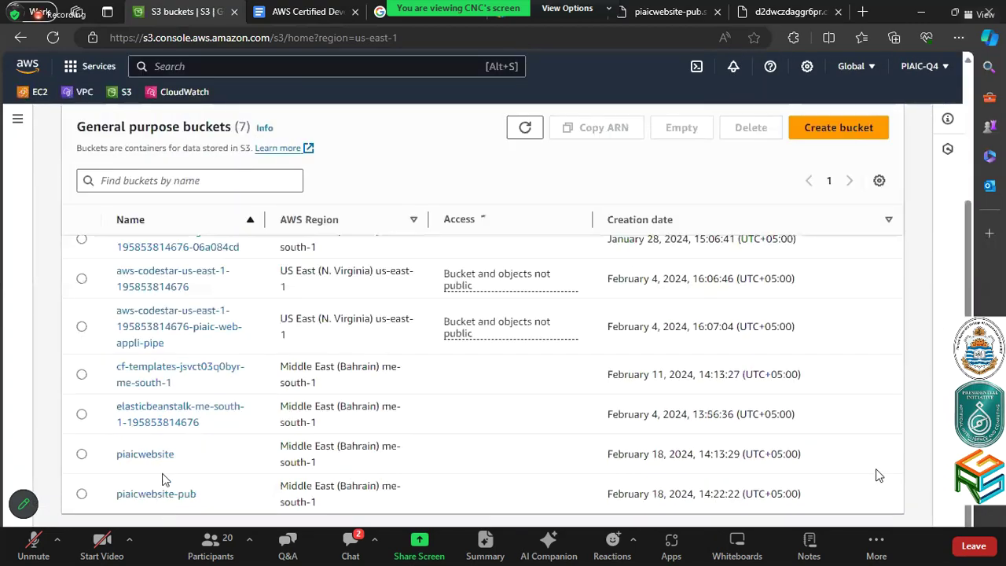
{"action": "left_click", "coordinate": [162, 456]}
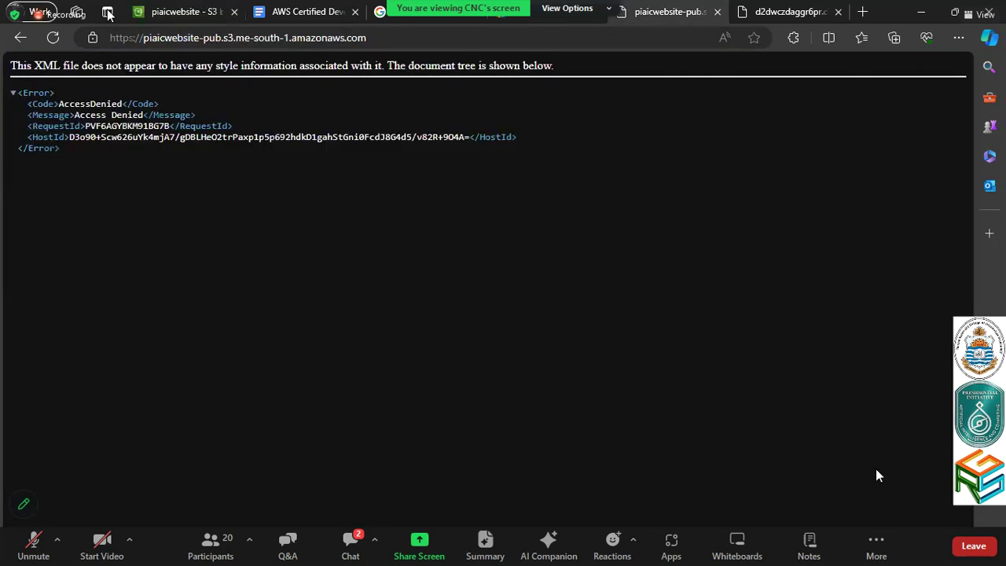
{"action": "left_click", "coordinate": [668, 12]}
{"action": "left_click", "coordinate": [181, 11]}
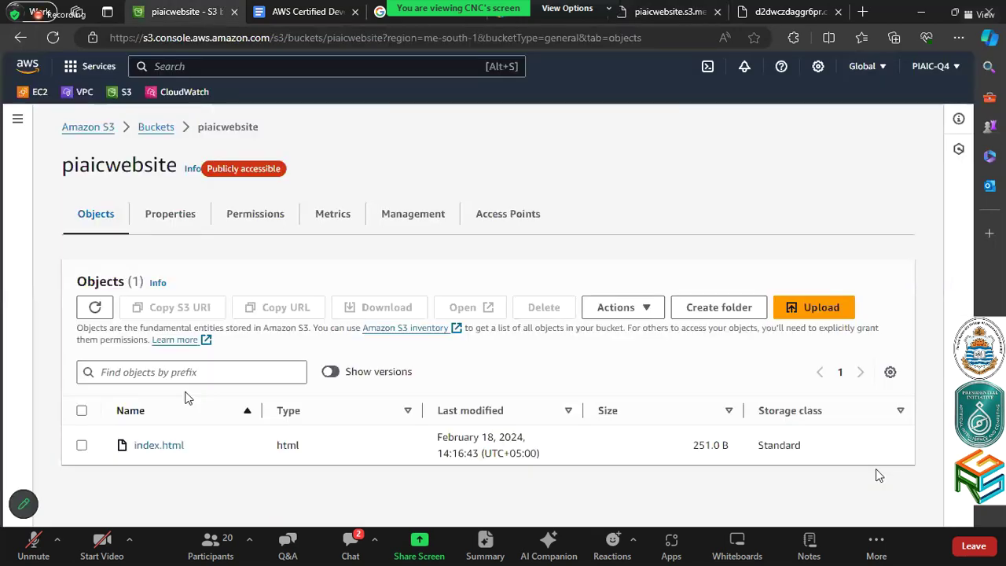
{"action": "left_click", "coordinate": [147, 446]}
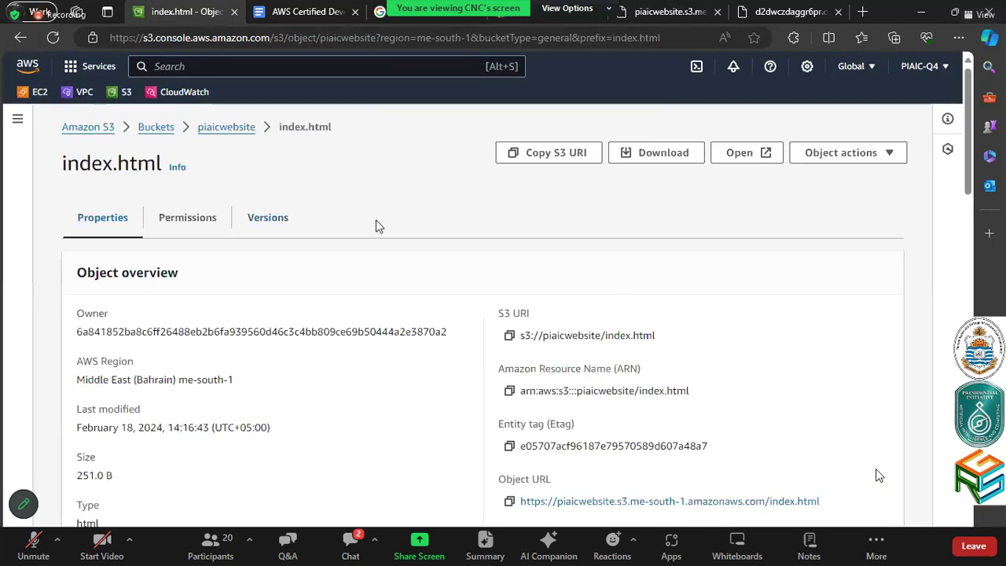
{"action": "left_click", "coordinate": [182, 227]}
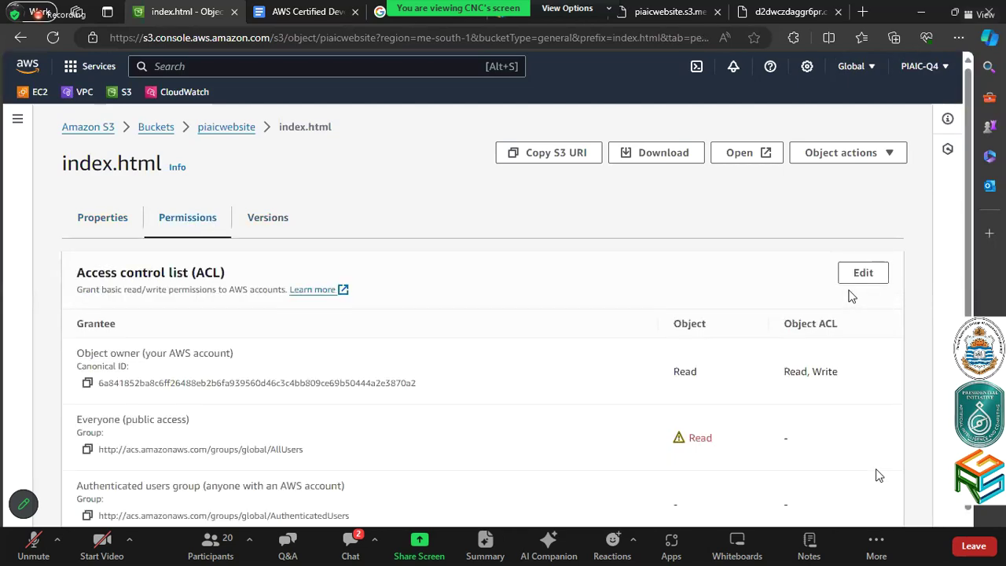
{"action": "scroll", "coordinate": [851, 296], "scroll_direction": "down", "scroll_amount": 1}
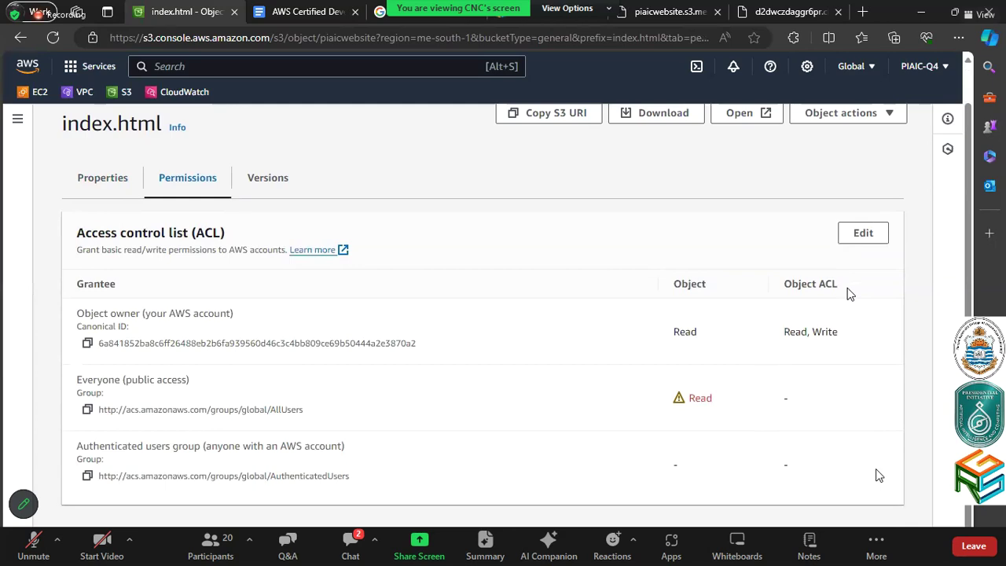
Grant Everyone Object ACL Read on index.html, acknowledge the warning, and save the ACL
{"action": "left_click", "coordinate": [854, 235]}
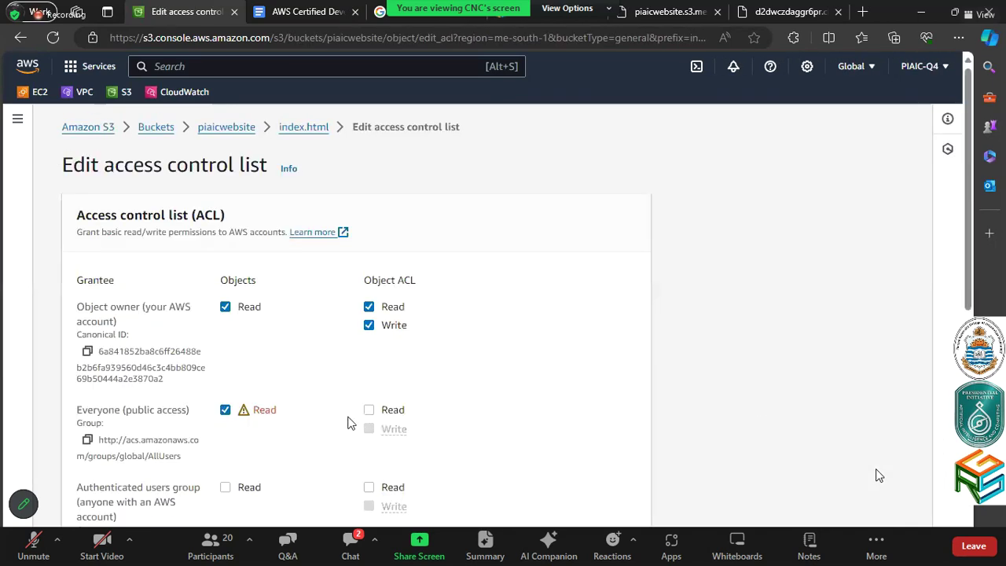
{"action": "left_click", "coordinate": [366, 410]}
{"action": "scroll", "coordinate": [461, 411], "scroll_direction": "down", "scroll_amount": 5}
{"action": "left_click", "coordinate": [117, 317]}
{"action": "scroll", "coordinate": [119, 324], "scroll_direction": "down", "scroll_amount": 1}
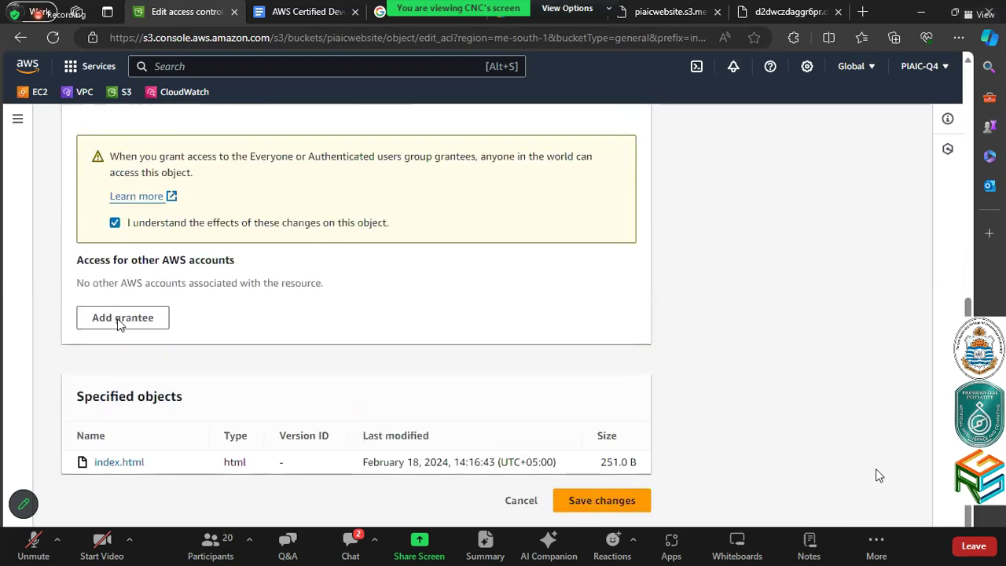
{"action": "left_click", "coordinate": [602, 505]}
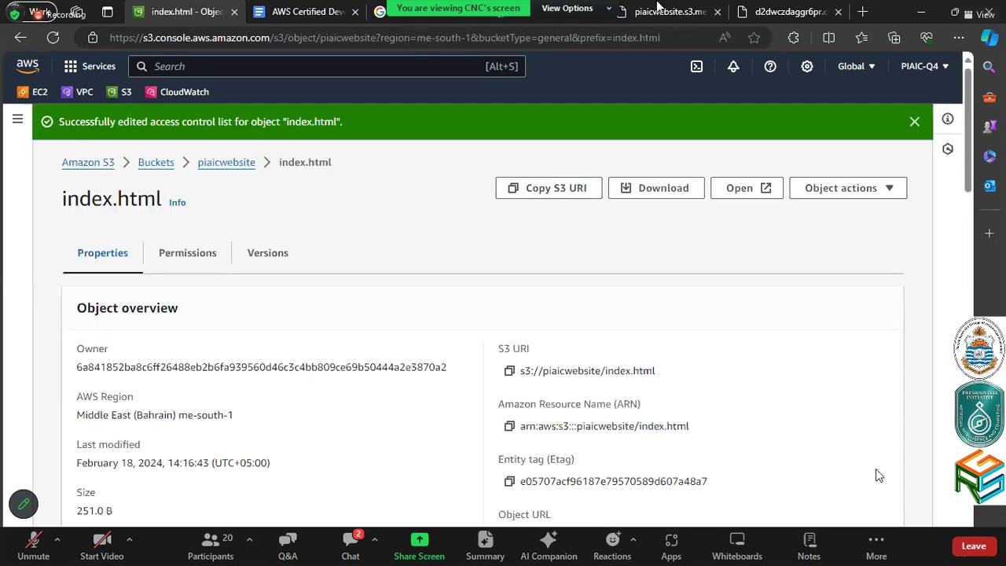
Reload the bucket URL three times, still Access Denied, then review index.html's permissions again
{"action": "left_click", "coordinate": [658, 6]}
{"action": "left_click", "coordinate": [87, 38]}
{"action": "left_click", "coordinate": [86, 37]}
{"action": "left_click", "coordinate": [86, 38]}
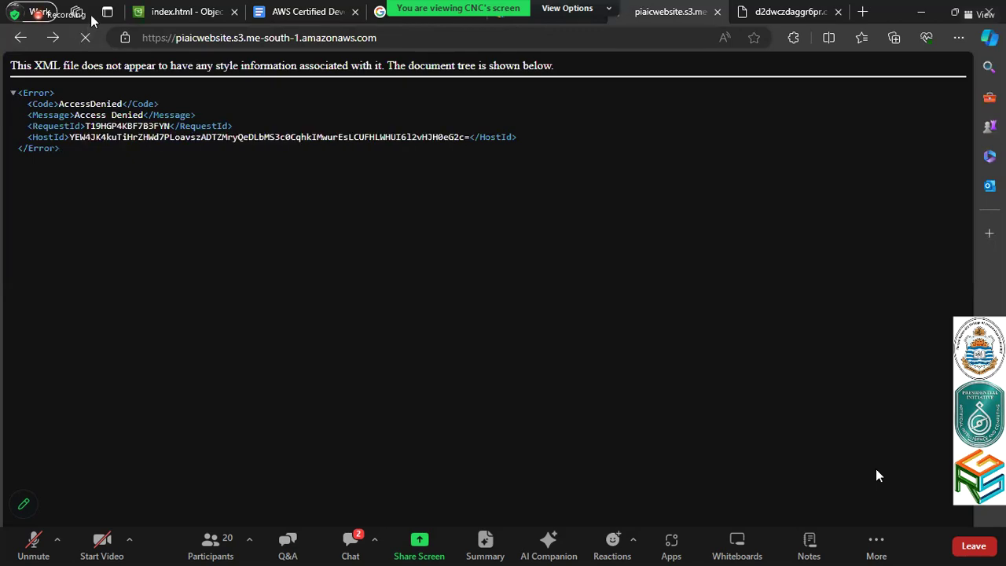
{"action": "left_click", "coordinate": [186, 8]}
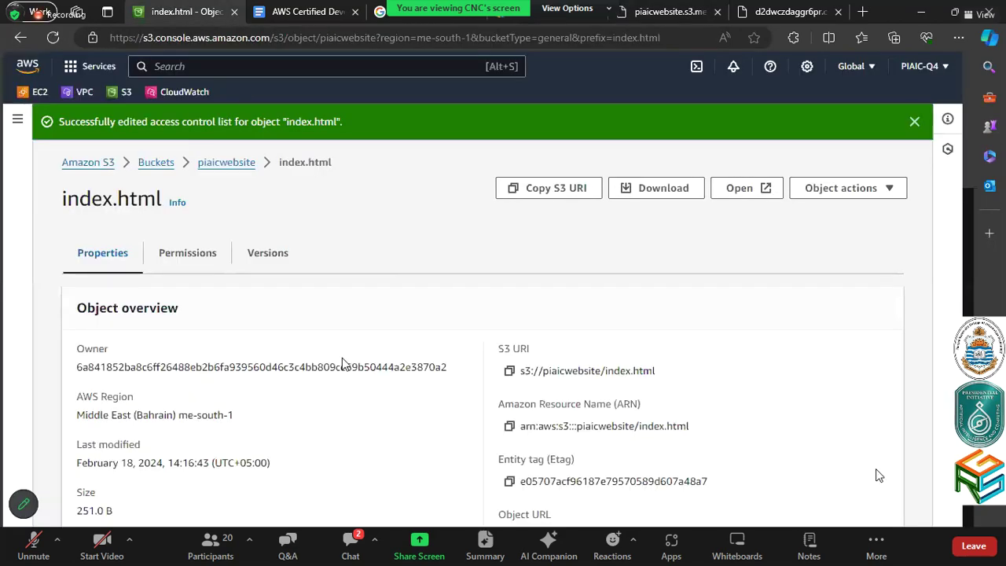
{"action": "scroll", "coordinate": [342, 363], "scroll_direction": "down", "scroll_amount": 5}
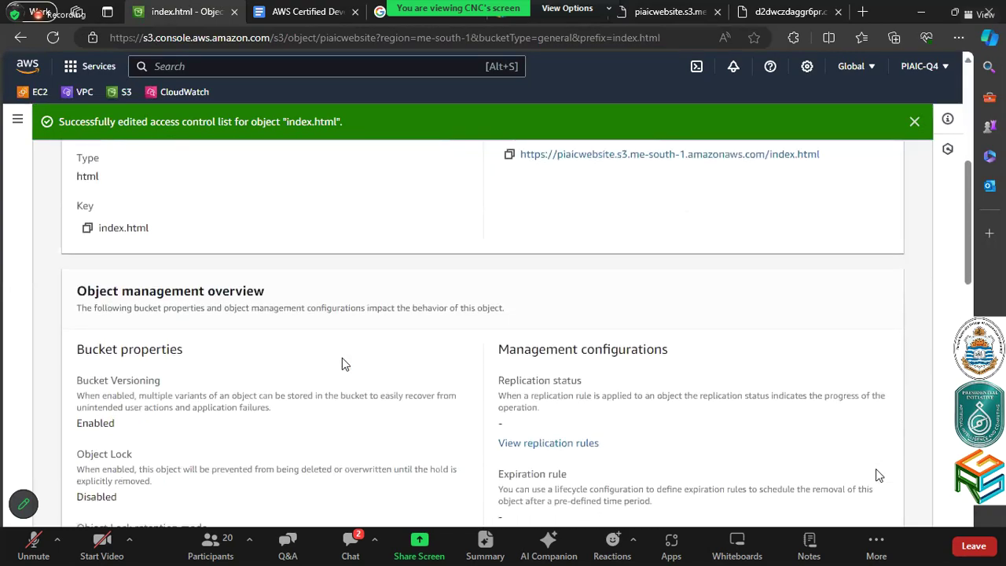
{"action": "scroll", "coordinate": [342, 363], "scroll_direction": "down", "scroll_amount": 2}
{"action": "scroll", "coordinate": [220, 285], "scroll_direction": "up", "scroll_amount": 4}
{"action": "scroll", "coordinate": [220, 285], "scroll_direction": "down", "scroll_amount": 2}
{"action": "scroll", "coordinate": [220, 285], "scroll_direction": "down", "scroll_amount": 1}
{"action": "scroll", "coordinate": [220, 285], "scroll_direction": "up", "scroll_amount": 3}
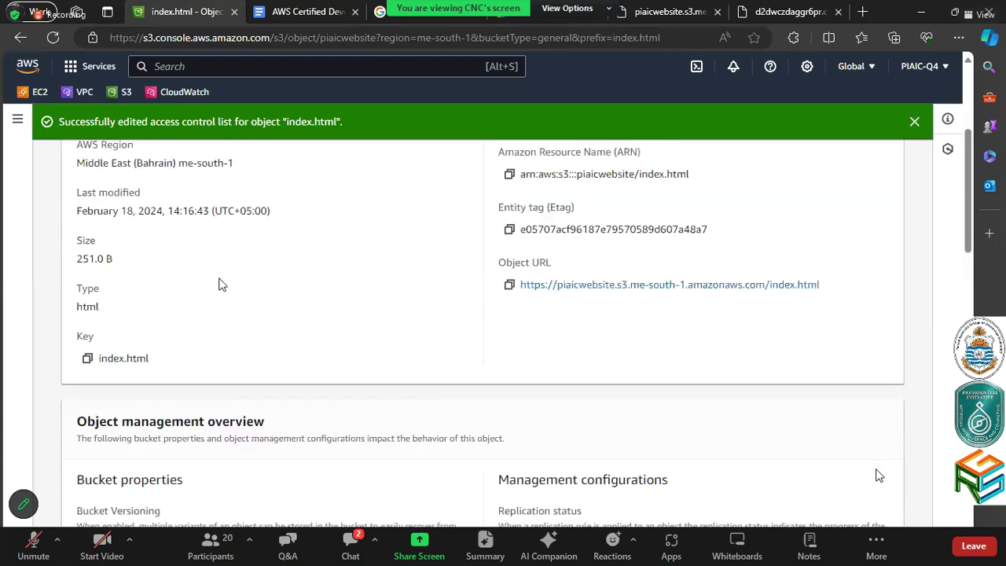
{"action": "scroll", "coordinate": [220, 285], "scroll_direction": "up", "scroll_amount": 3}
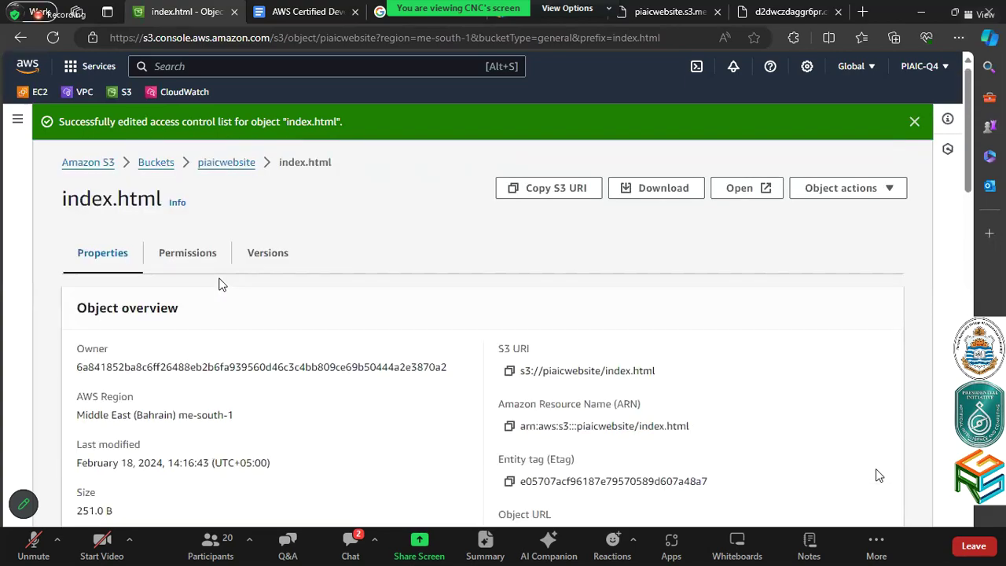
{"action": "scroll", "coordinate": [220, 285], "scroll_direction": "down", "scroll_amount": 3}
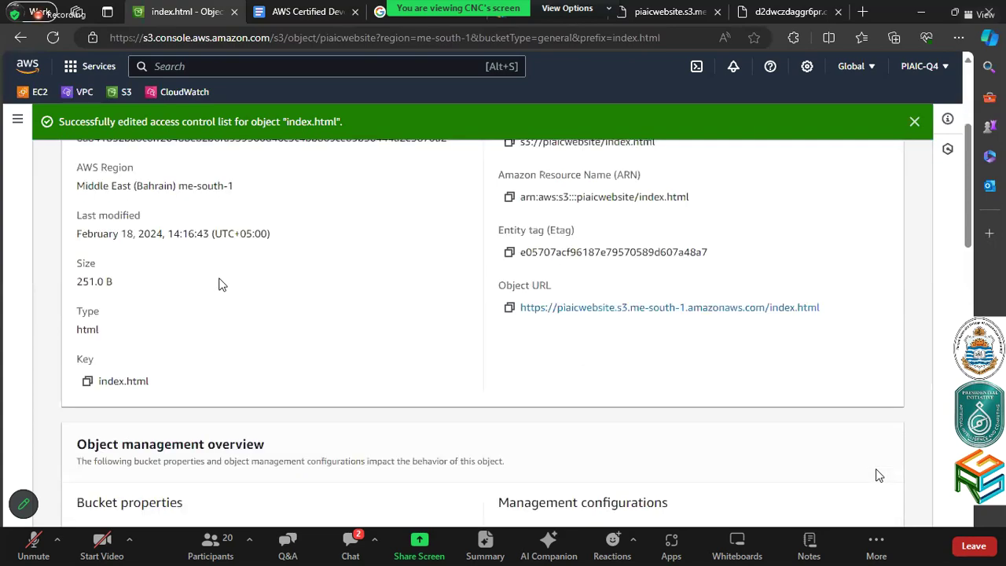
{"action": "scroll", "coordinate": [220, 286], "scroll_direction": "down", "scroll_amount": 12}
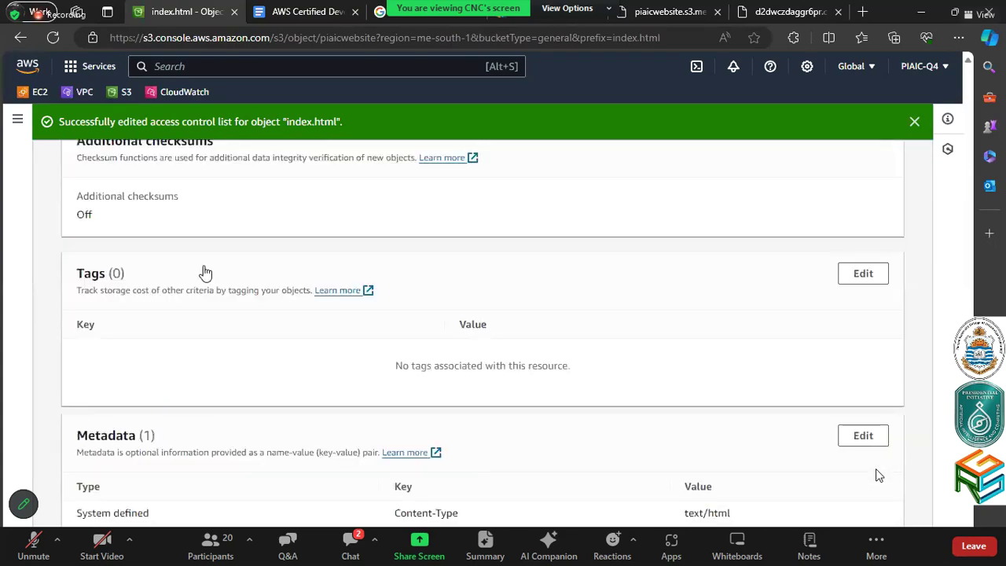
{"action": "scroll", "coordinate": [236, 260], "scroll_direction": "up", "scroll_amount": 10}
Glance at index.html's permissions and versions, then return to the piaicwebsite bucket
{"action": "left_click", "coordinate": [187, 218]}
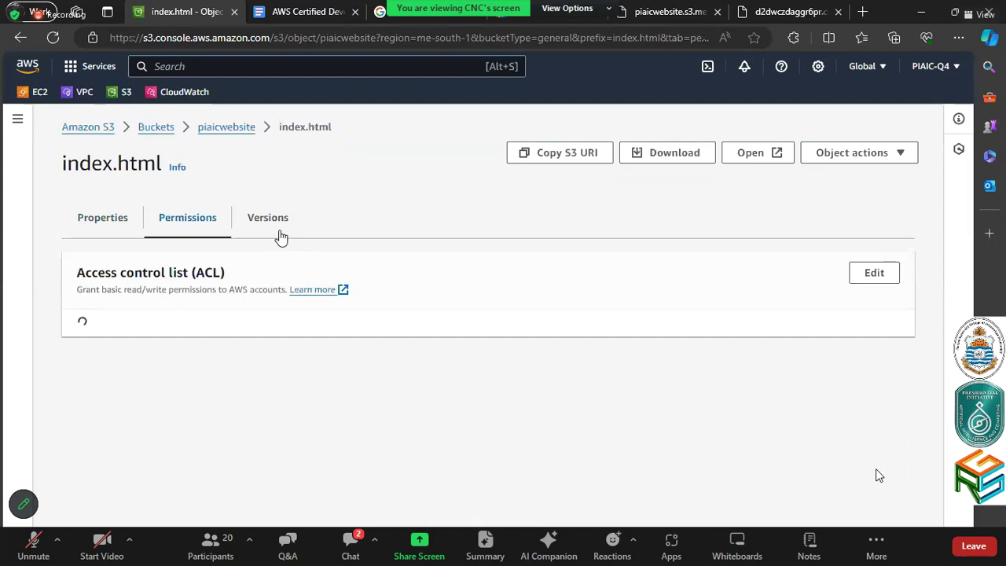
{"action": "scroll", "coordinate": [253, 218], "scroll_direction": "up", "scroll_amount": 1}
{"action": "left_click", "coordinate": [254, 218]}
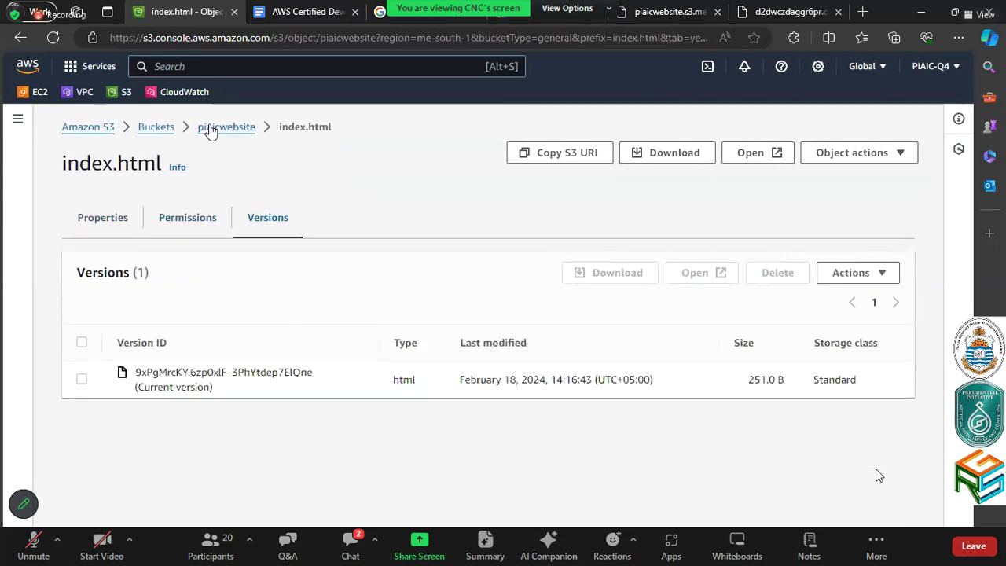
{"action": "left_click", "coordinate": [210, 131]}
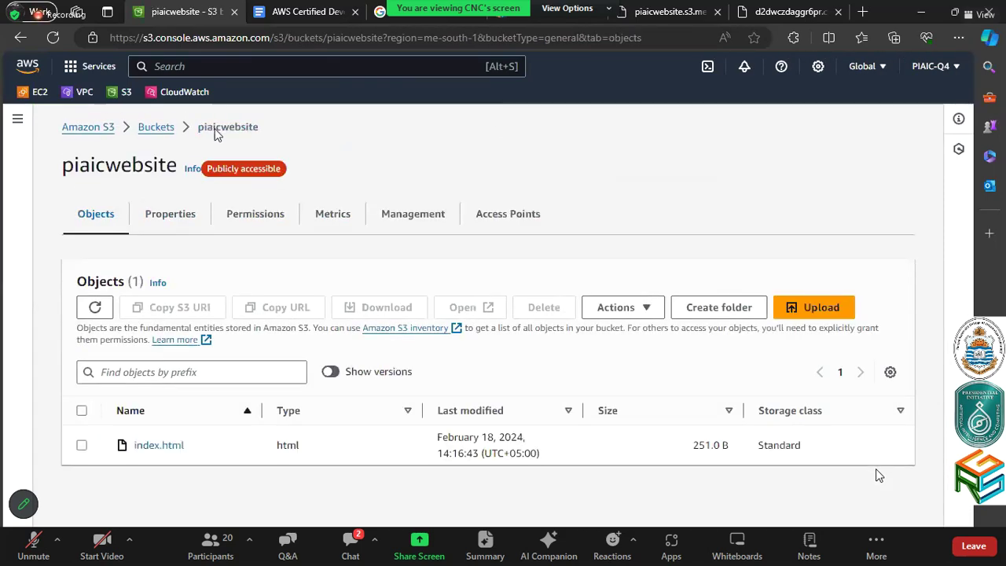
Browse piaicwebsite's properties and open Edit Block public access, with every option unchecked
{"action": "left_click", "coordinate": [190, 220]}
{"action": "scroll", "coordinate": [246, 218], "scroll_direction": "down", "scroll_amount": 2}
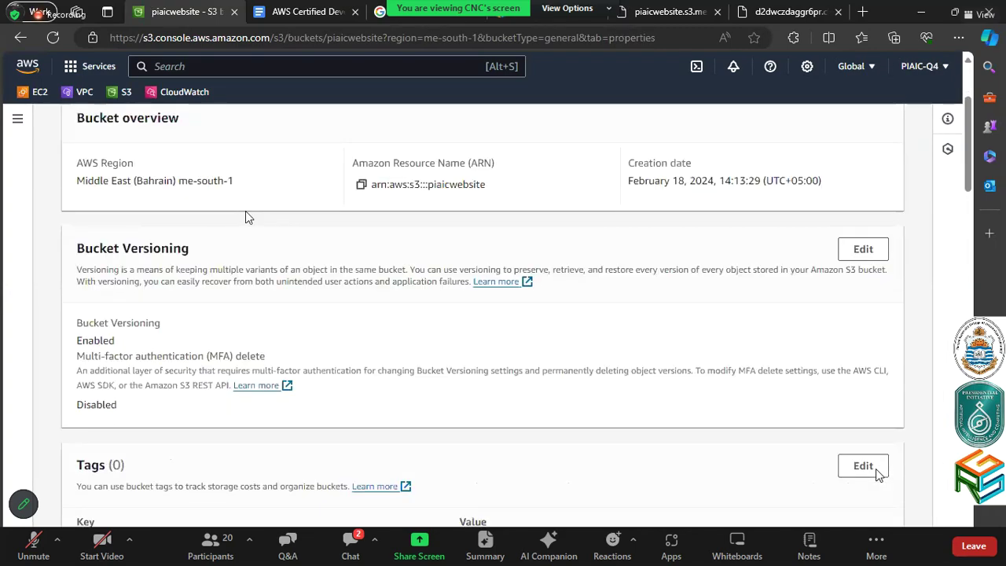
{"action": "scroll", "coordinate": [246, 217], "scroll_direction": "down", "scroll_amount": 1}
{"action": "scroll", "coordinate": [246, 217], "scroll_direction": "down", "scroll_amount": 4}
{"action": "scroll", "coordinate": [246, 218], "scroll_direction": "down", "scroll_amount": 5}
{"action": "scroll", "coordinate": [245, 217], "scroll_direction": "down", "scroll_amount": 6}
{"action": "scroll", "coordinate": [245, 212], "scroll_direction": "down", "scroll_amount": 7}
{"action": "scroll", "coordinate": [248, 200], "scroll_direction": "up", "scroll_amount": 11}
{"action": "scroll", "coordinate": [595, 213], "scroll_direction": "up", "scroll_amount": 10}
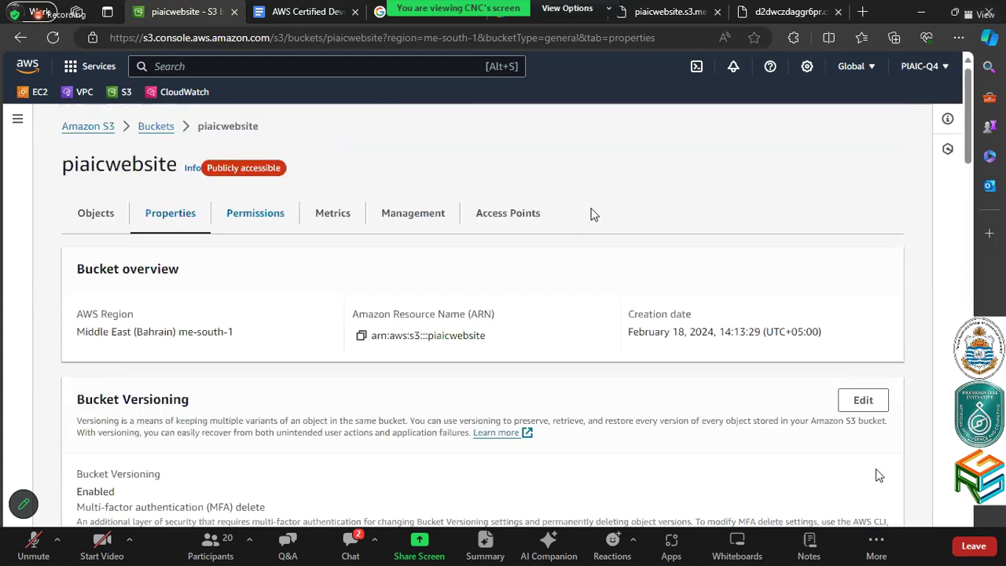
{"action": "scroll", "coordinate": [595, 213], "scroll_direction": "down", "scroll_amount": 5}
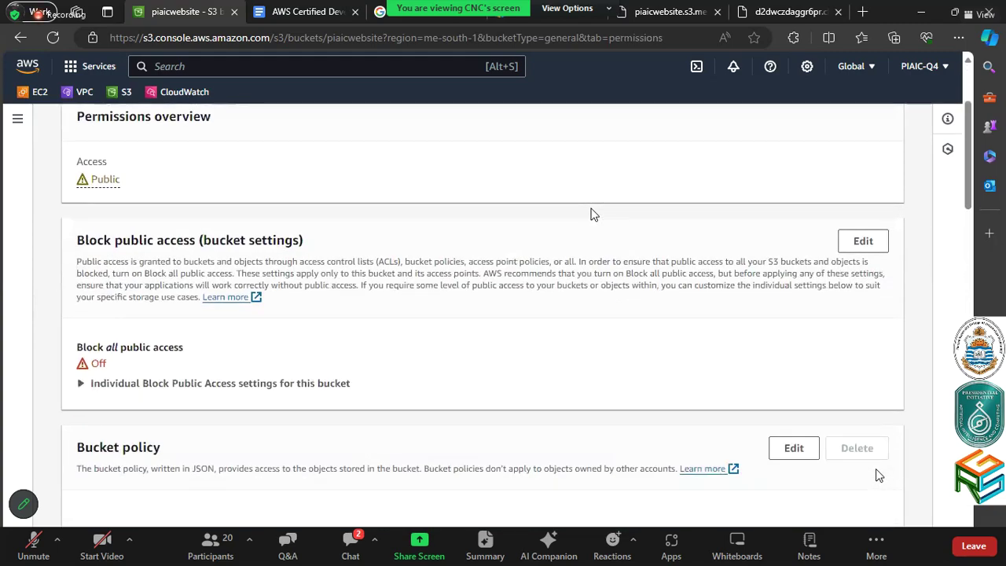
{"action": "scroll", "coordinate": [594, 214], "scroll_direction": "up", "scroll_amount": 2}
{"action": "scroll", "coordinate": [590, 215], "scroll_direction": "down", "scroll_amount": 2}
{"action": "scroll", "coordinate": [593, 209], "scroll_direction": "up", "scroll_amount": 1}
{"action": "scroll", "coordinate": [593, 209], "scroll_direction": "up", "scroll_amount": 1}
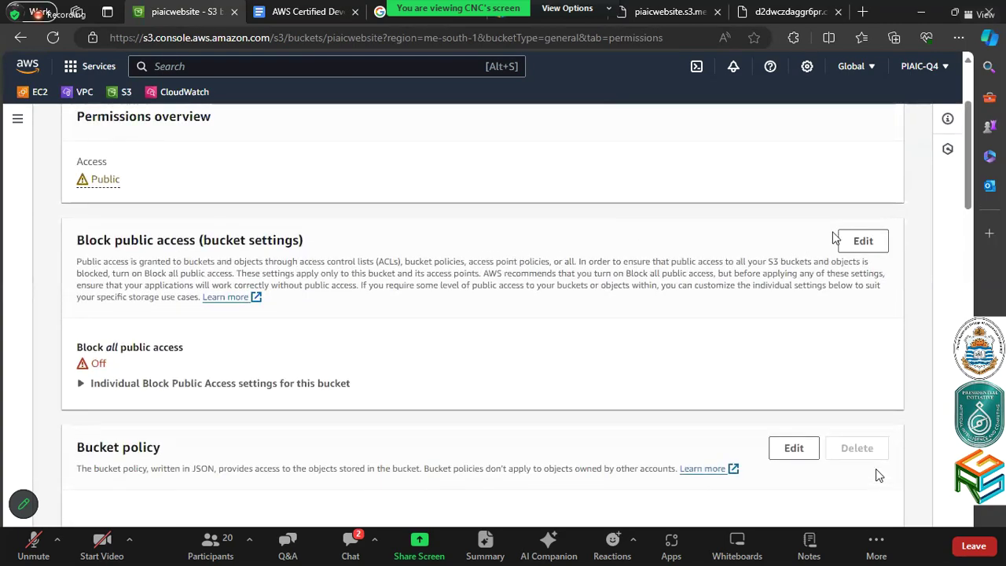
{"action": "left_click", "coordinate": [841, 243]}
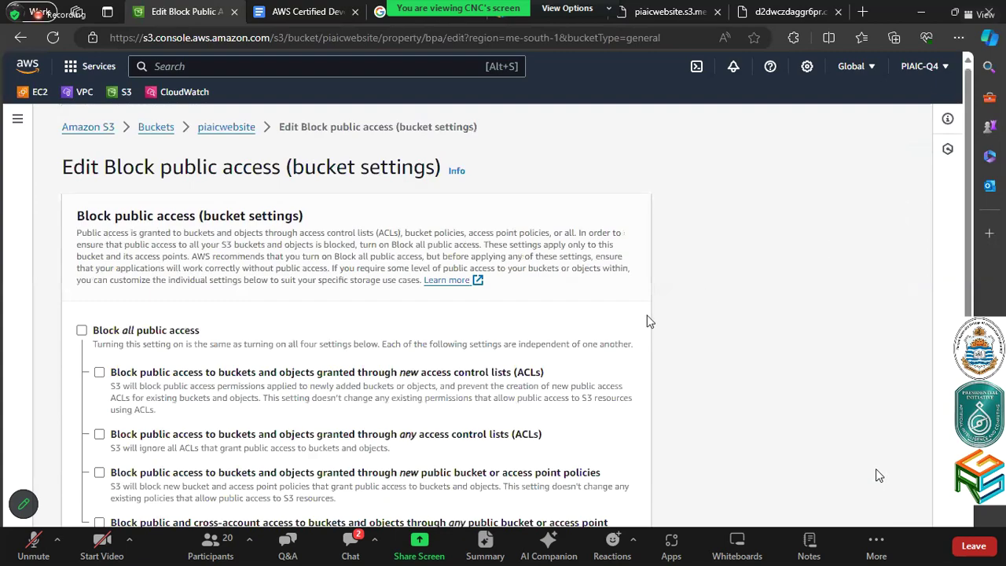
Discard the Block public access edit and save Object Ownership as Object writer
{"action": "scroll", "coordinate": [472, 515], "scroll_direction": "down", "scroll_amount": 2}
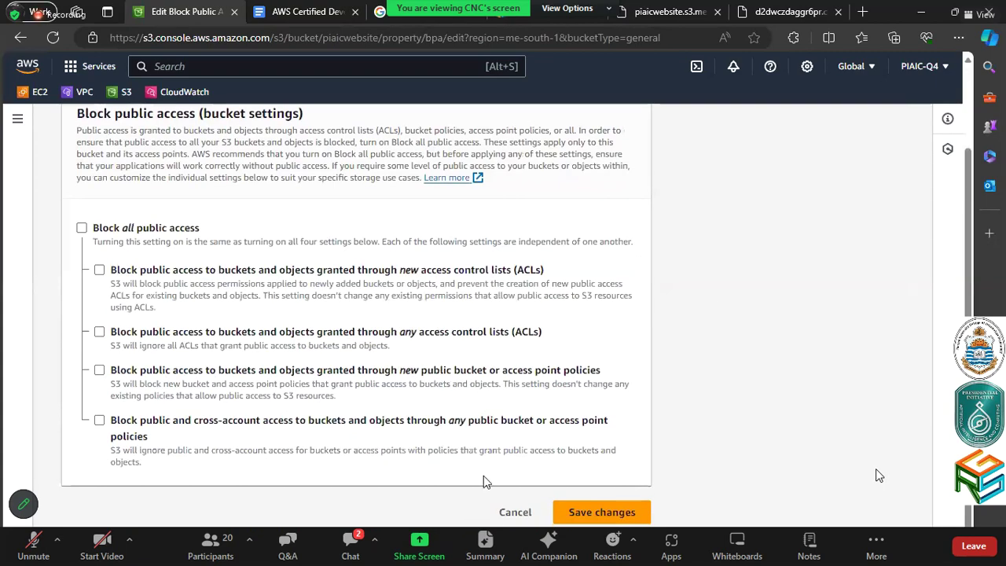
{"action": "left_click", "coordinate": [515, 511]}
{"action": "scroll", "coordinate": [660, 422], "scroll_direction": "down", "scroll_amount": 8}
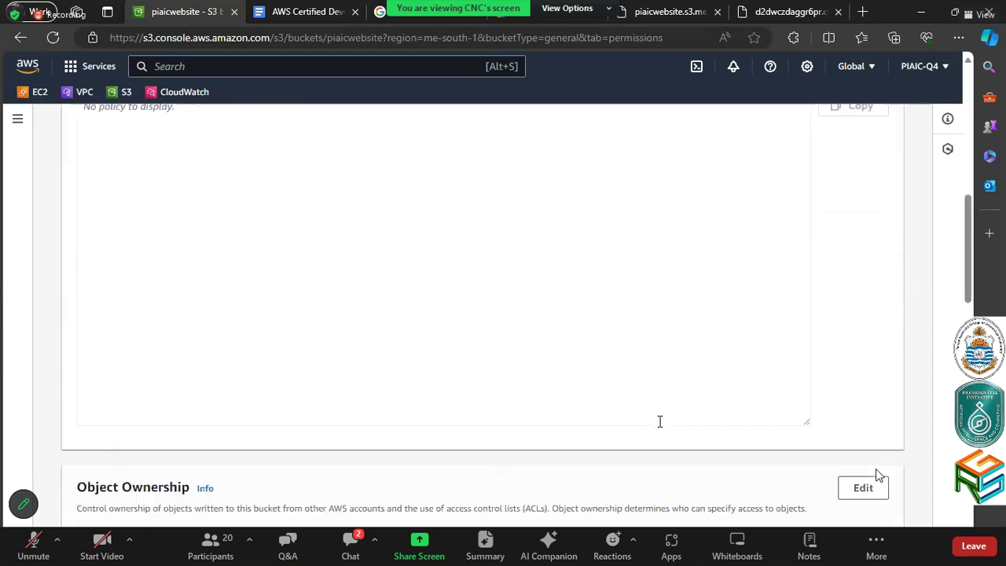
{"action": "left_click", "coordinate": [861, 246]}
{"action": "scroll", "coordinate": [654, 365], "scroll_direction": "down", "scroll_amount": 3}
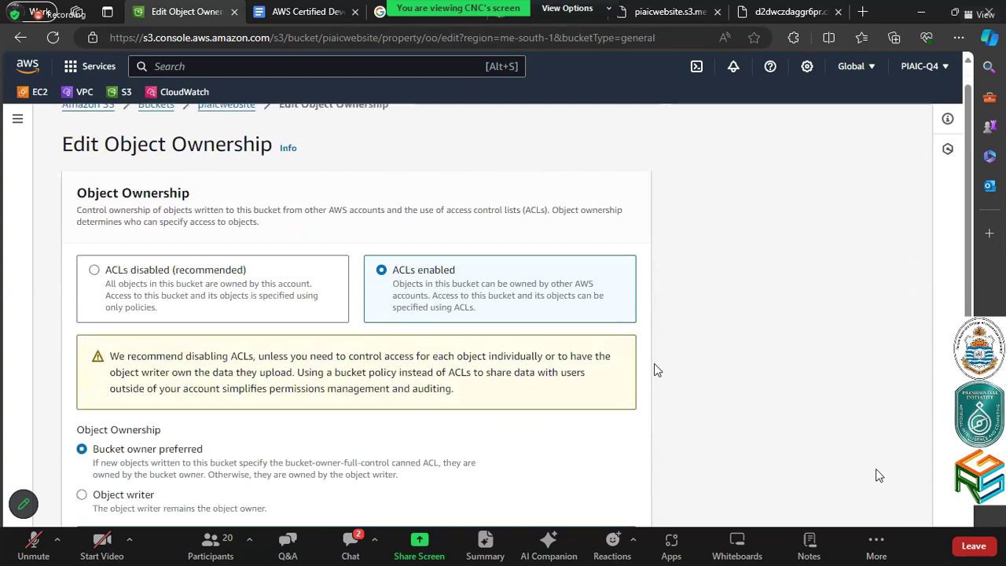
{"action": "left_click", "coordinate": [129, 393]}
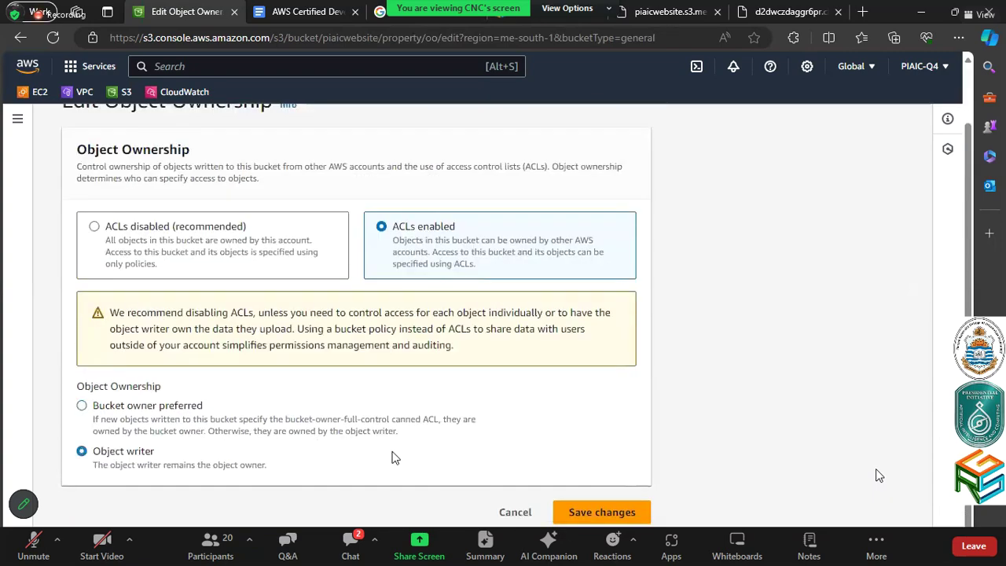
{"action": "left_click", "coordinate": [617, 512]}
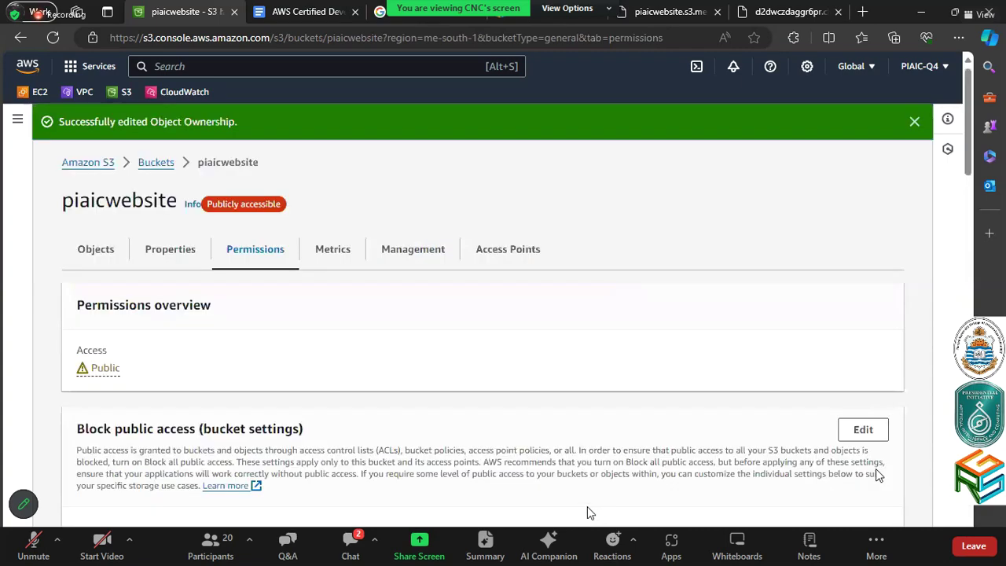
Open the piaicwebsite bucket's access control list for editing
{"action": "scroll", "coordinate": [590, 511], "scroll_direction": "down", "scroll_amount": 8}
{"action": "scroll", "coordinate": [587, 504], "scroll_direction": "down", "scroll_amount": 5}
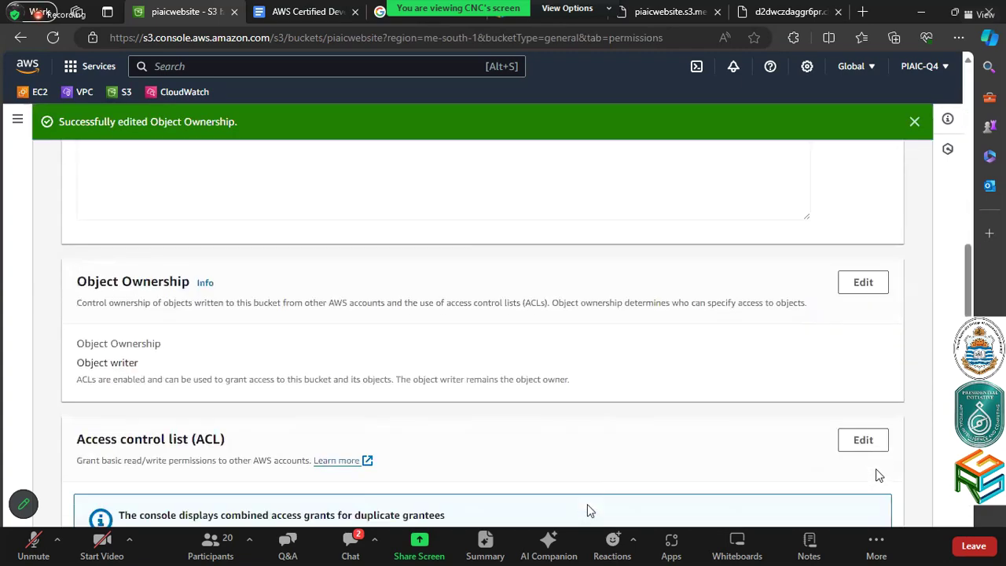
{"action": "scroll", "coordinate": [590, 511], "scroll_direction": "down", "scroll_amount": 2}
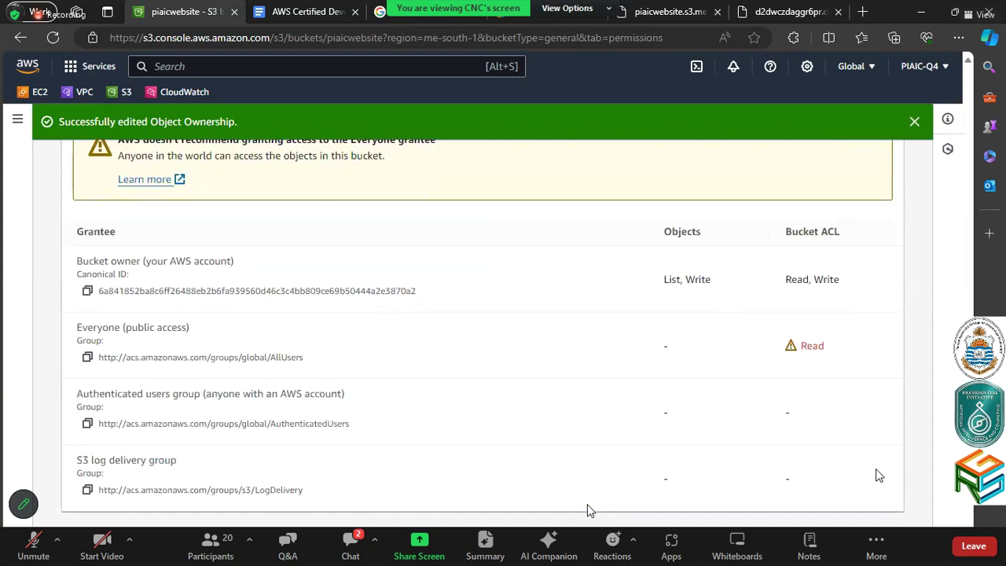
{"action": "scroll", "coordinate": [590, 507], "scroll_direction": "up", "scroll_amount": 3}
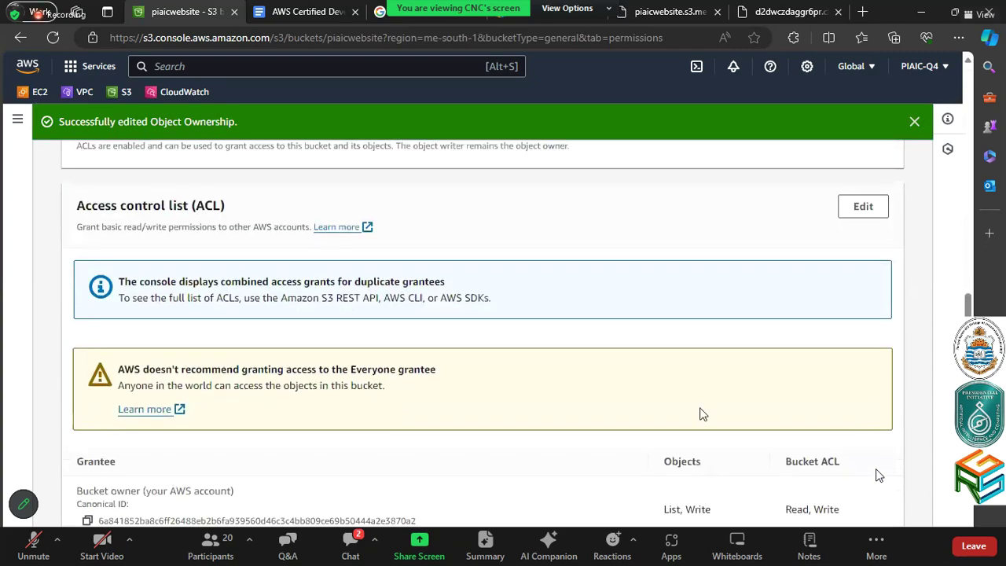
{"action": "left_click", "coordinate": [882, 205]}
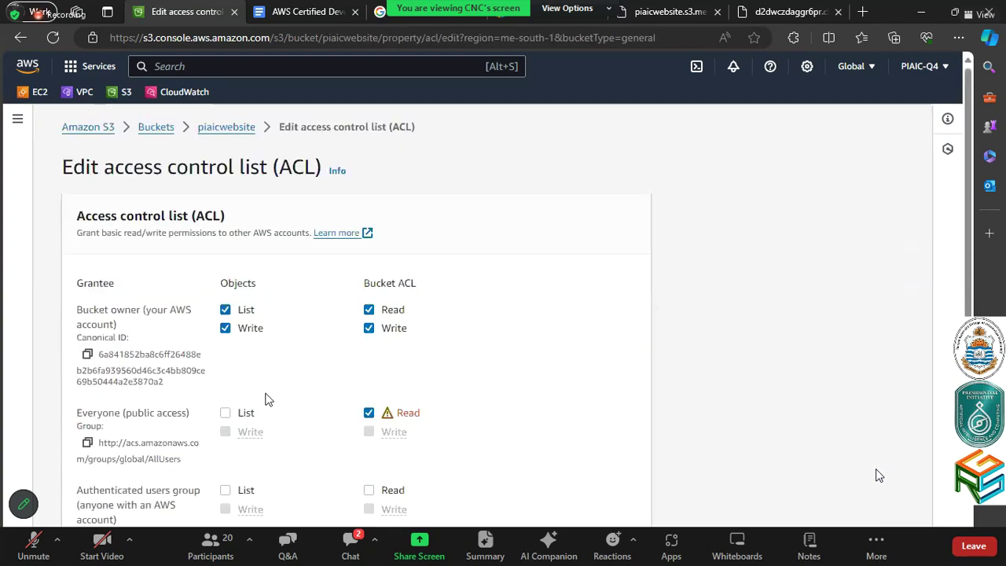
Give Everyone (public access) List and Read on the bucket ACL, acknowledge the warning, and save
{"action": "left_click", "coordinate": [245, 415]}
{"action": "scroll", "coordinate": [292, 353], "scroll_direction": "down", "scroll_amount": 5}
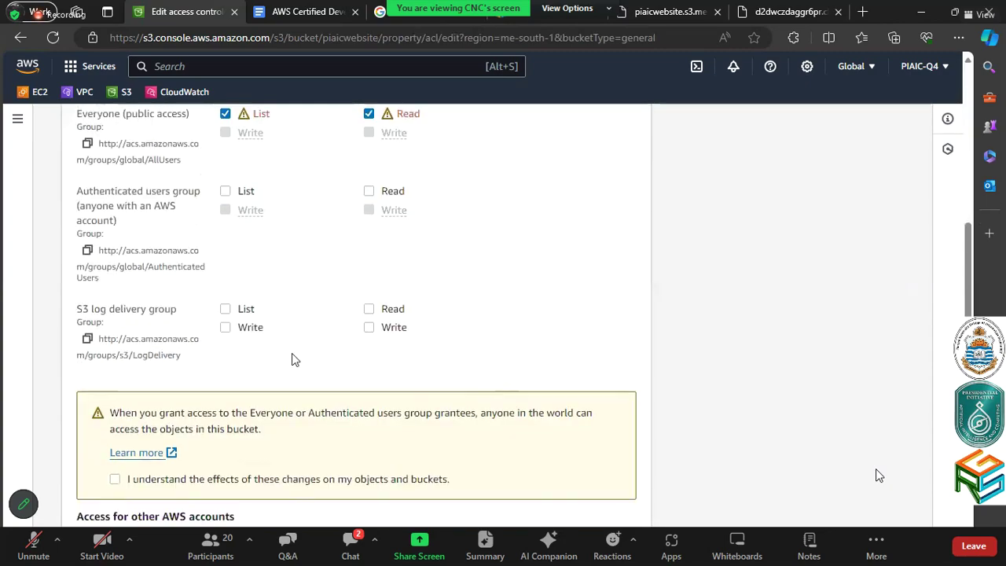
{"action": "left_click", "coordinate": [115, 365]}
{"action": "left_click", "coordinate": [583, 509]}
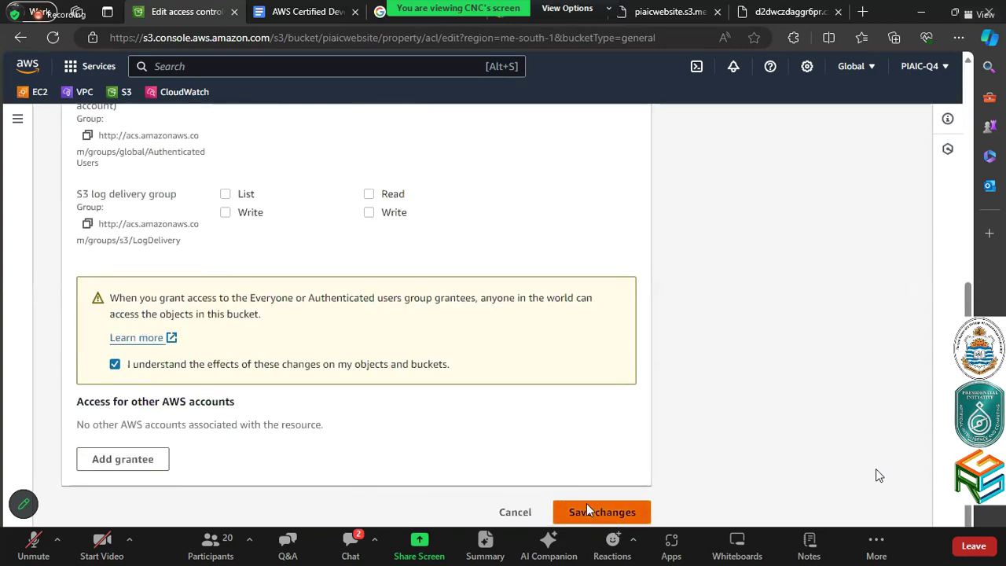
Reopen the bucket's ACL editor to review the grantees
{"action": "scroll", "coordinate": [582, 440], "scroll_direction": "down", "scroll_amount": 6}
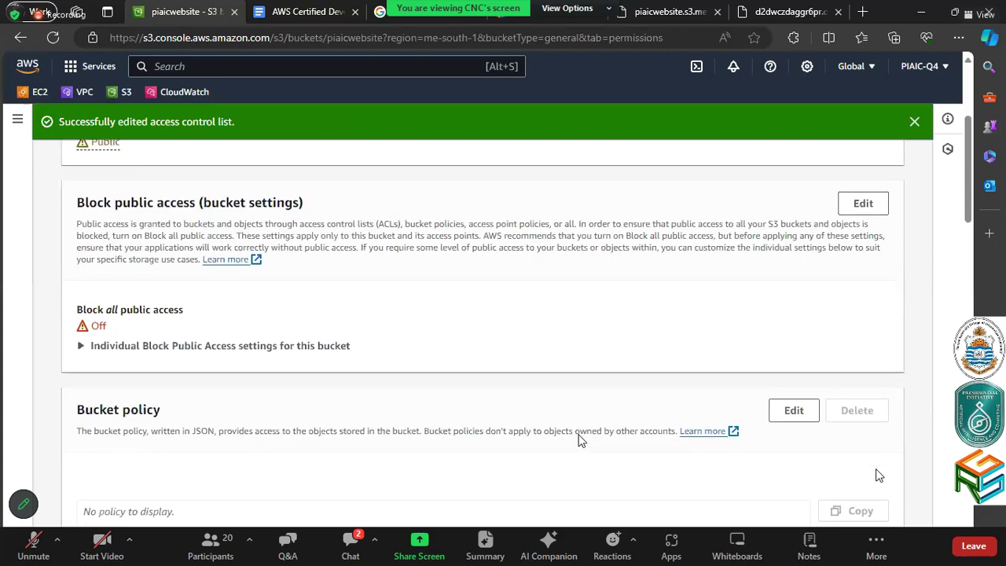
{"action": "scroll", "coordinate": [583, 424], "scroll_direction": "down", "scroll_amount": 5}
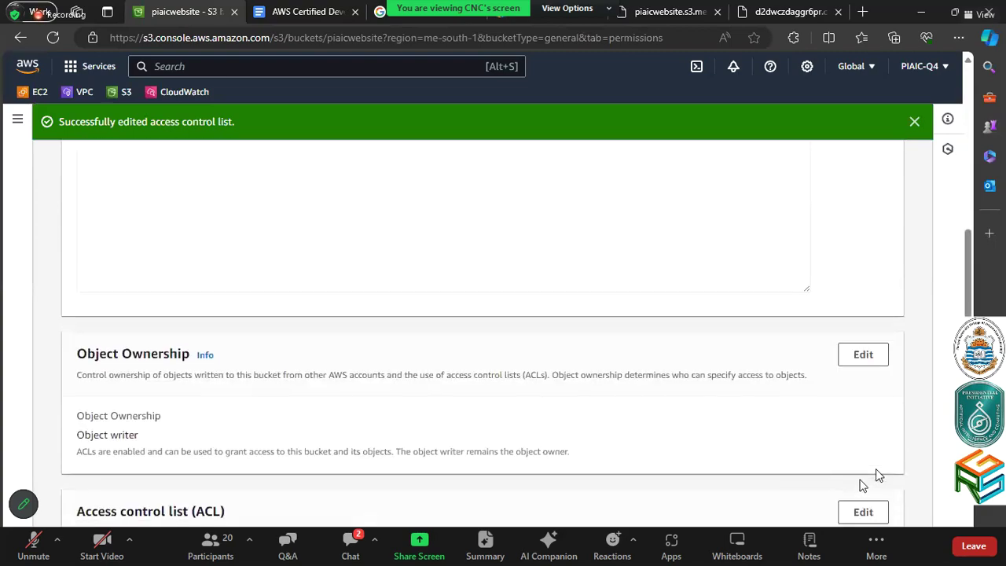
{"action": "scroll", "coordinate": [857, 455], "scroll_direction": "down", "scroll_amount": 2}
{"action": "scroll", "coordinate": [857, 452], "scroll_direction": "down", "scroll_amount": 3}
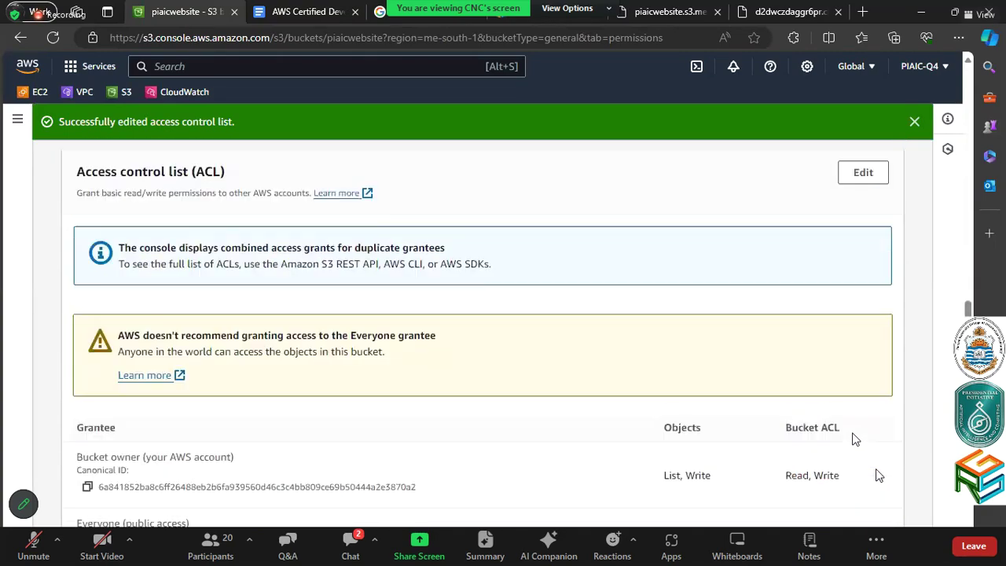
{"action": "scroll", "coordinate": [862, 299], "scroll_direction": "up", "scroll_amount": 2}
{"action": "left_click", "coordinate": [862, 287]}
{"action": "scroll", "coordinate": [537, 358], "scroll_direction": "down", "scroll_amount": 3}
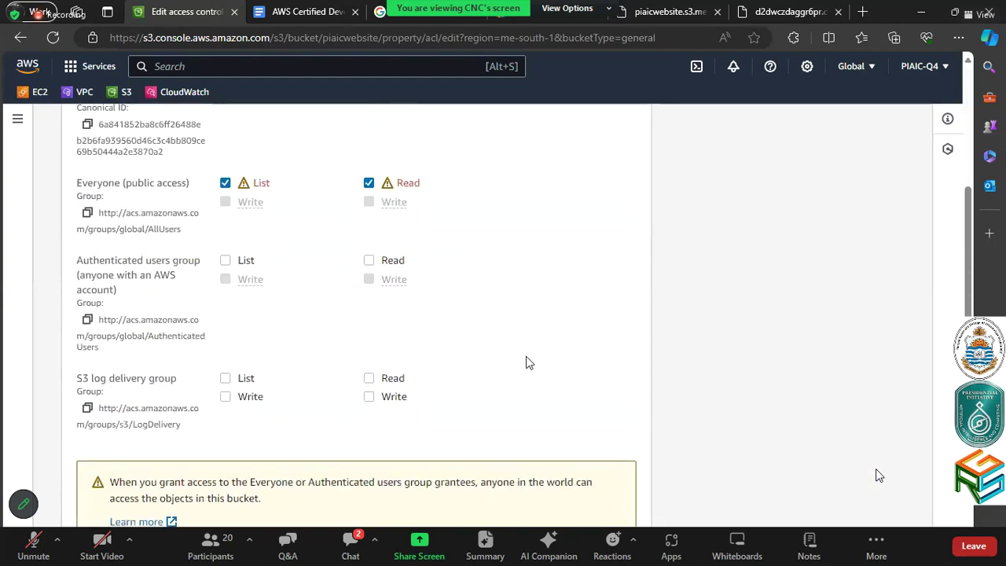
{"action": "left_click", "coordinate": [669, 12]}
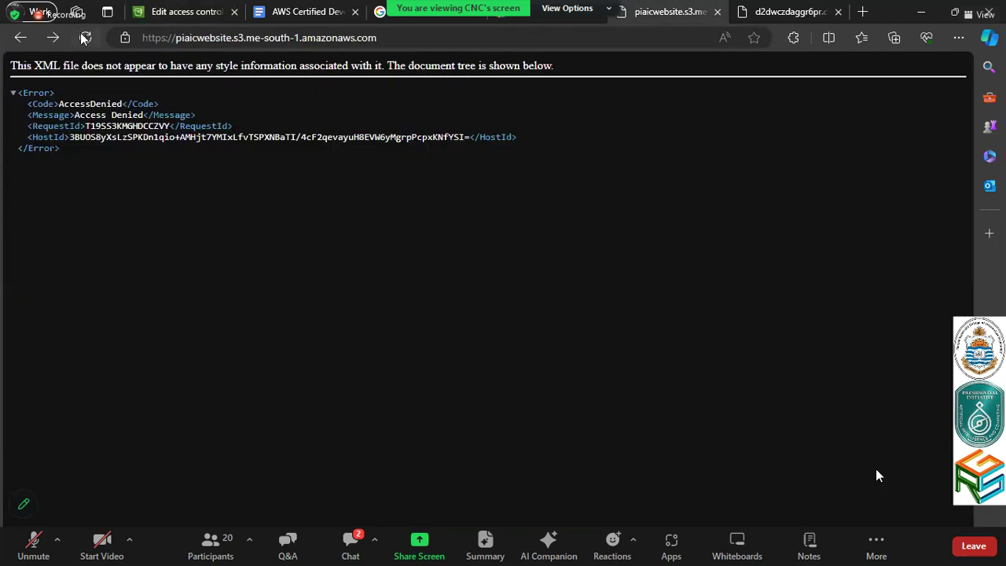
Reload the bucket's S3 address and load it with /index.html appended to show Hello!!!
{"action": "left_click", "coordinate": [85, 37]}
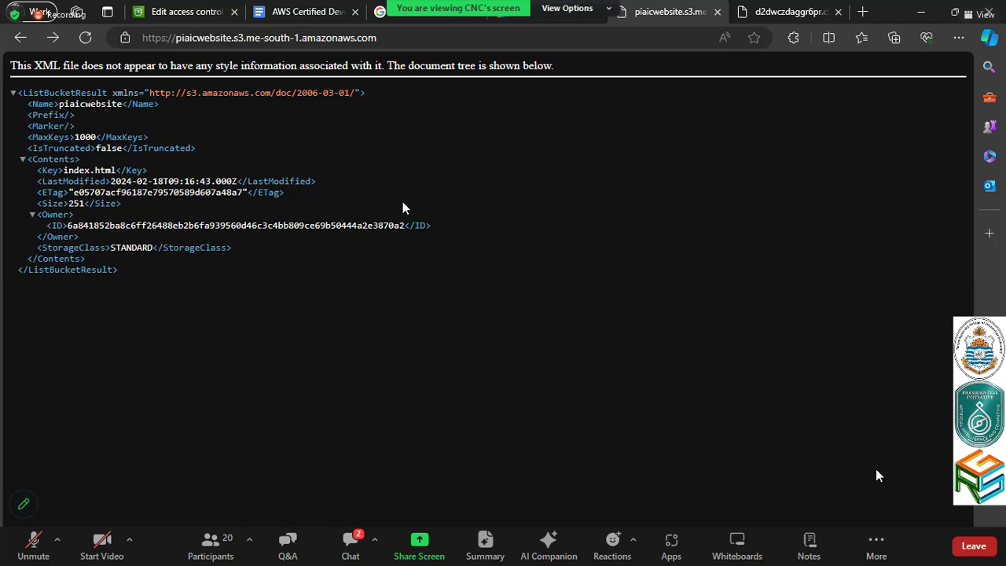
{"action": "left_click", "coordinate": [469, 38]}
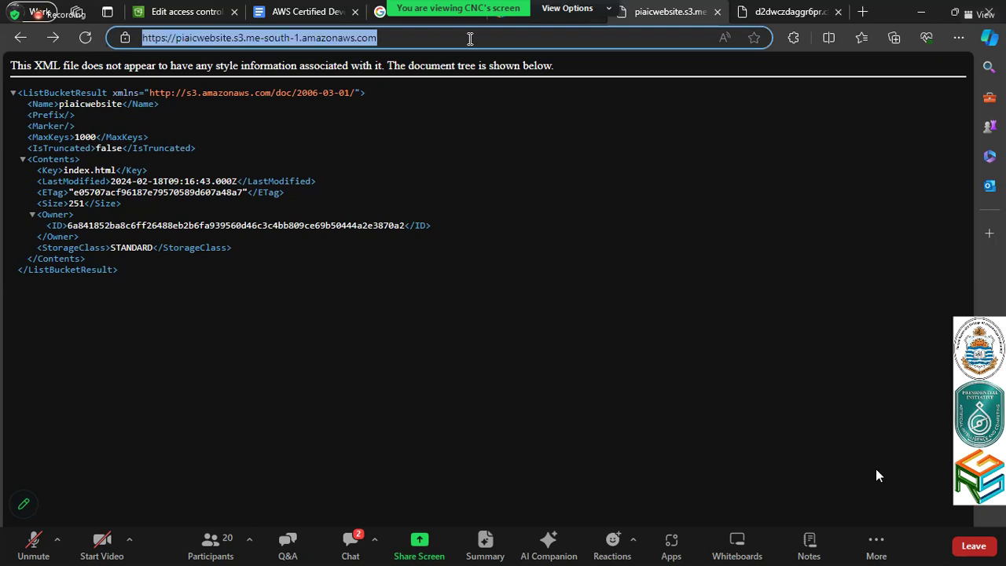
{"action": "type", "text": "/index"}
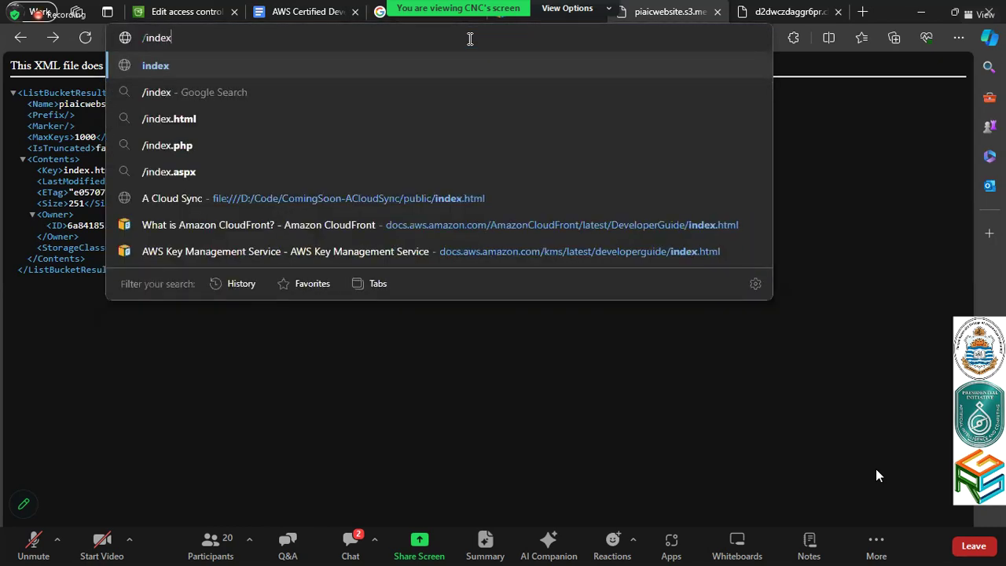
{"action": "type", "text": ".html"}
{"action": "key", "text": "Return"}
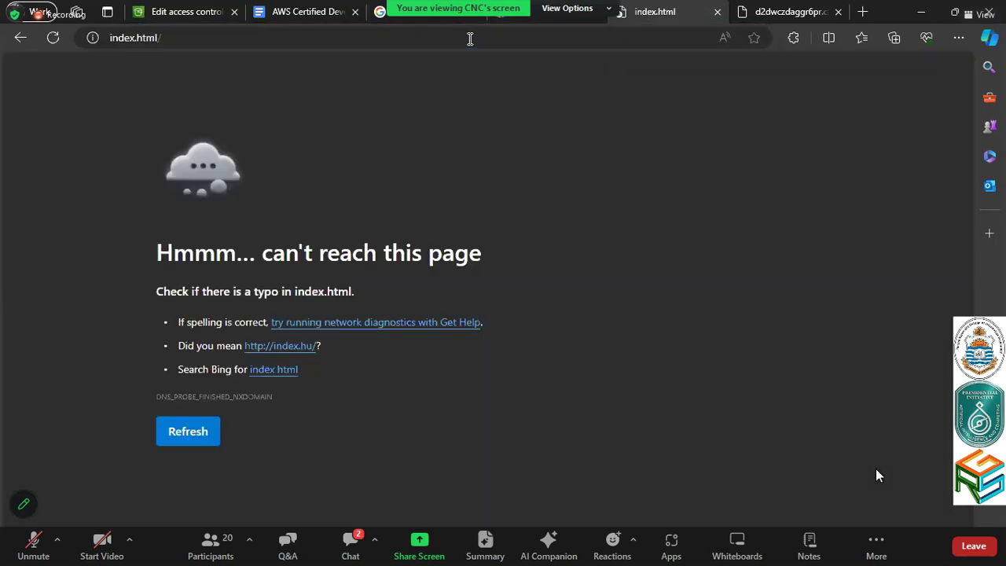
{"action": "left_click", "coordinate": [21, 39]}
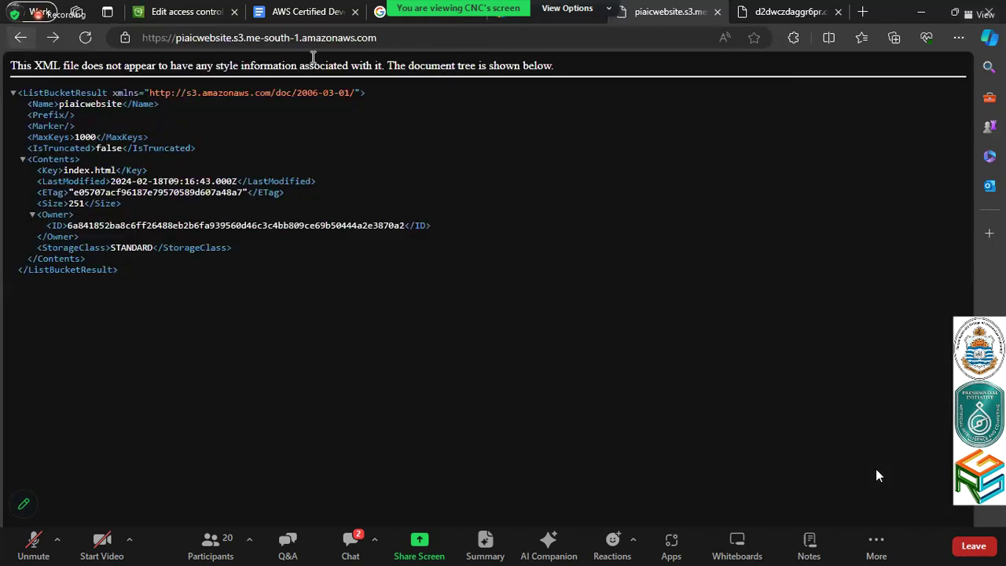
{"action": "left_click", "coordinate": [400, 39]}
{"action": "left_click", "coordinate": [400, 39]}
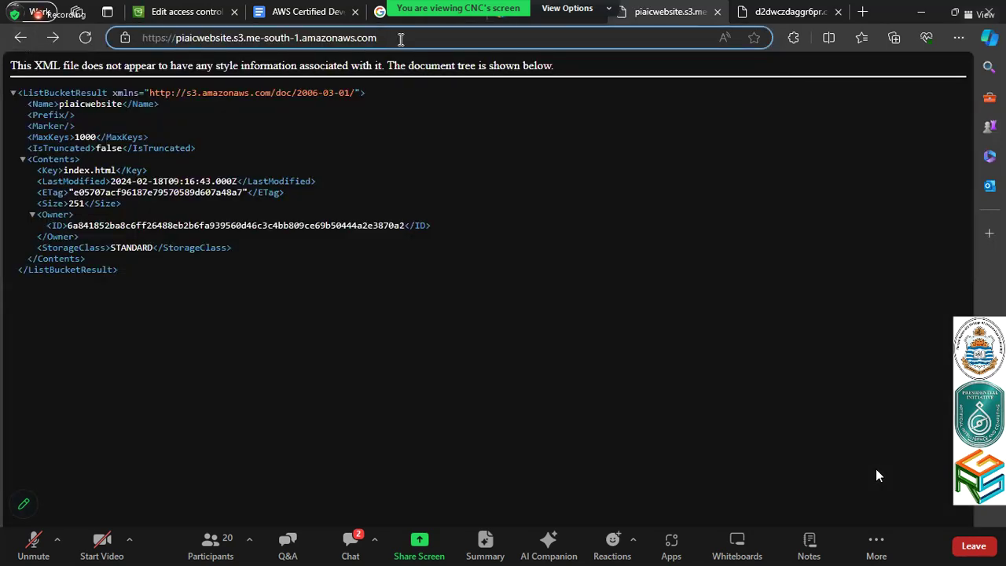
{"action": "type", "text": "/i"}
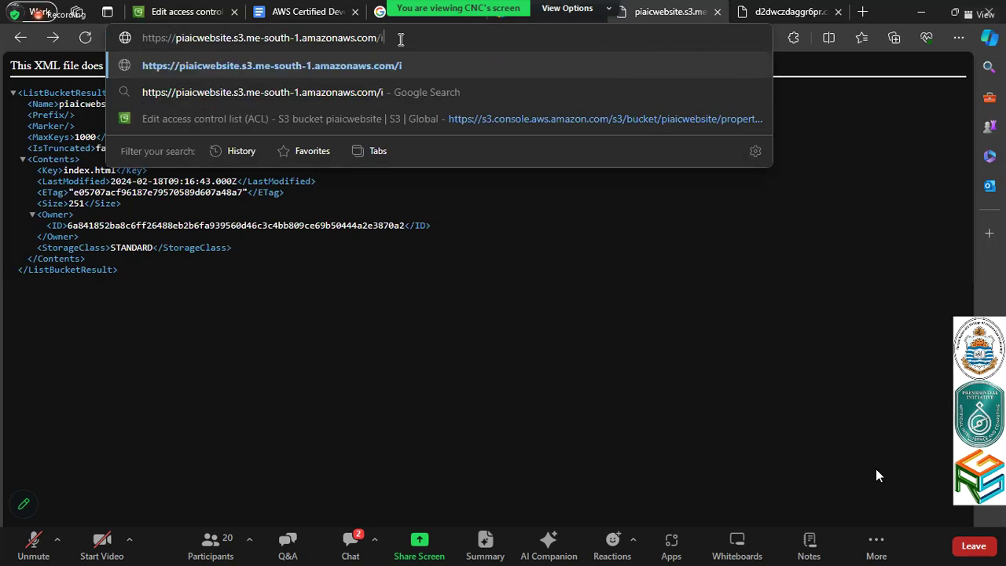
{"action": "type", "text": "ndex.html"}
{"action": "key", "text": "Return"}
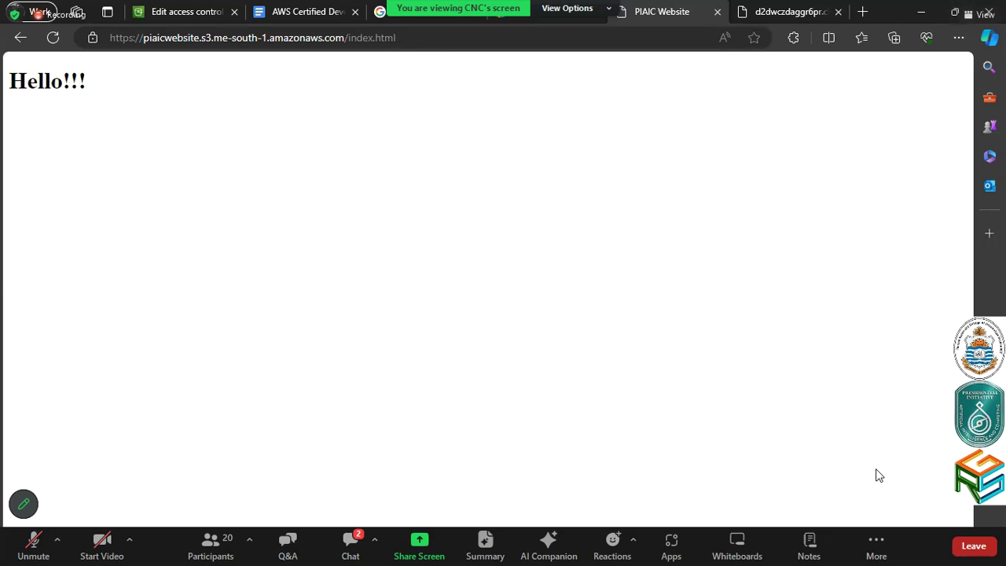
{"action": "left_click_drag", "start_coordinate": [413, 37], "coordinate": [348, 41]}
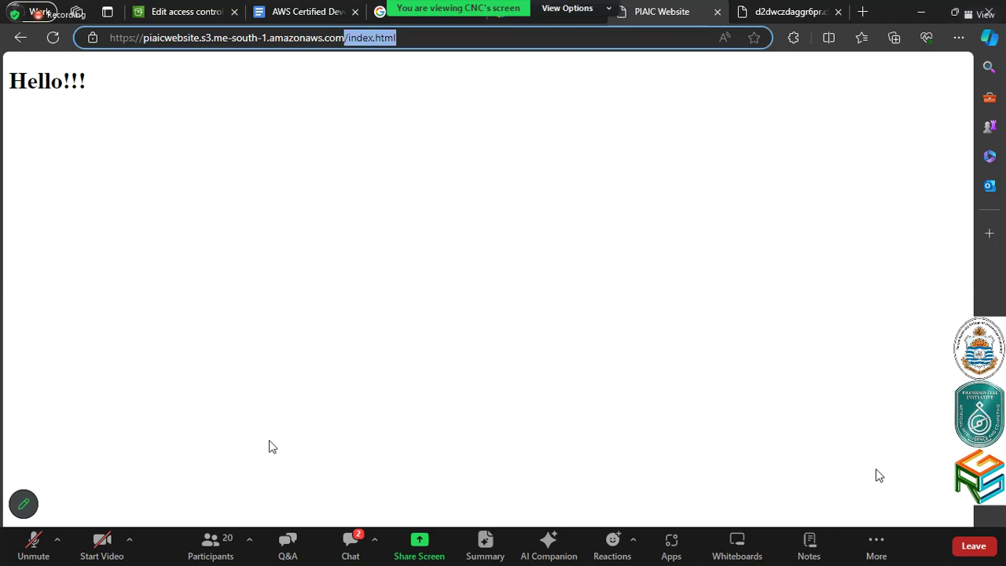
Reload the CloudFront tab and load d2dwczdaggr6pr.cloudfront.net/index.html
{"action": "left_click", "coordinate": [778, 9]}
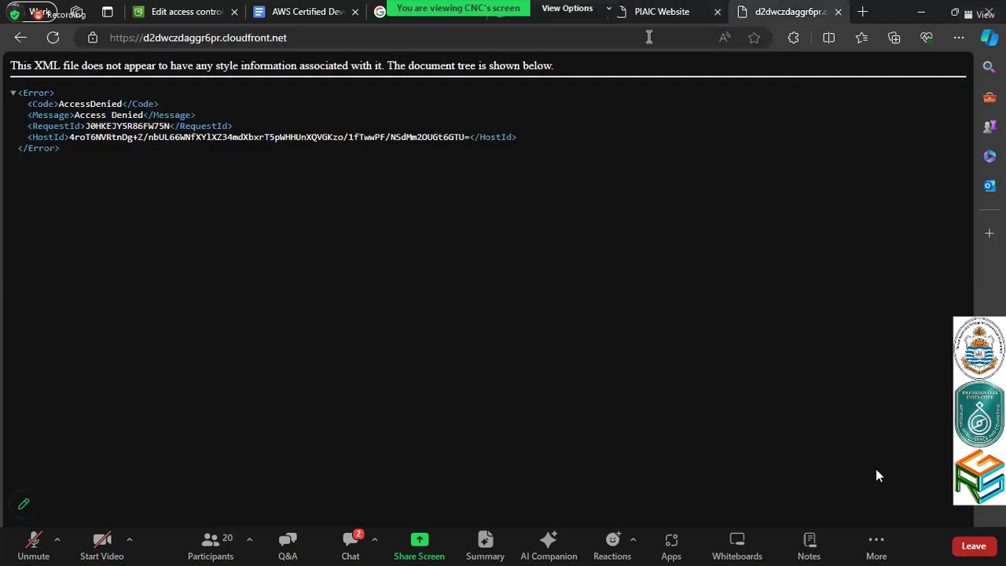
{"action": "left_click", "coordinate": [53, 37]}
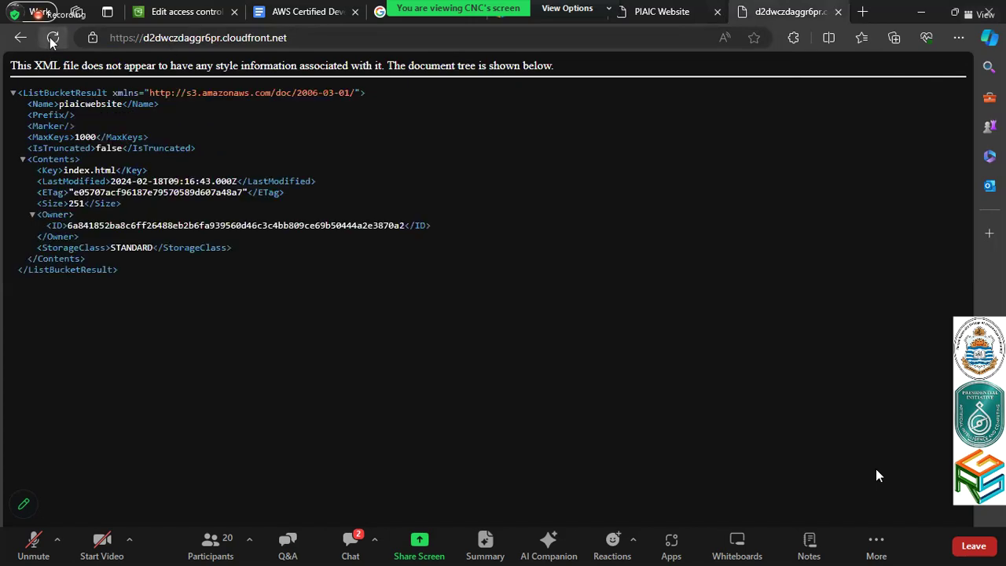
{"action": "left_click", "coordinate": [426, 33]}
{"action": "left_click", "coordinate": [426, 33]}
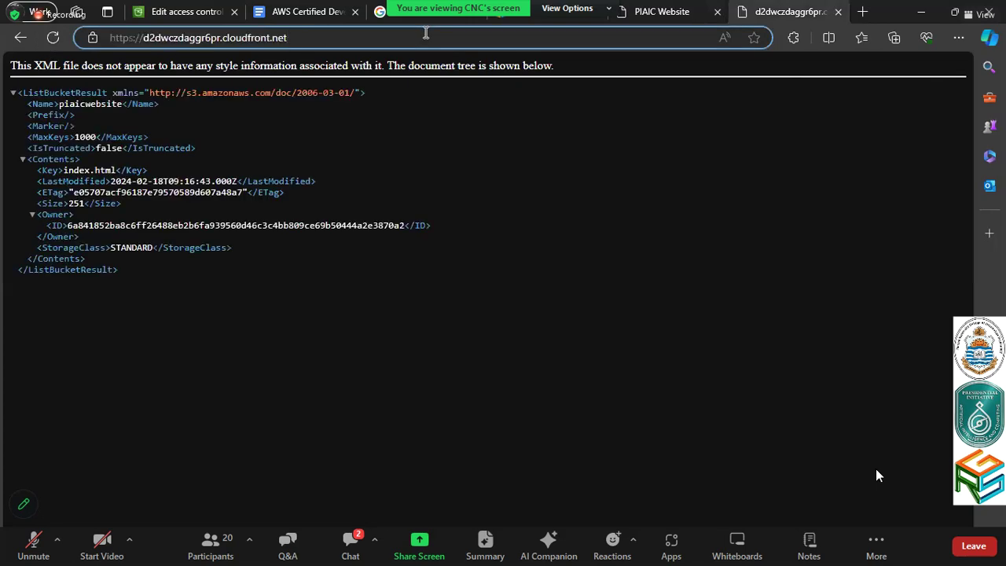
{"action": "type", "text": "/index.html"}
{"action": "key", "text": "Return"}
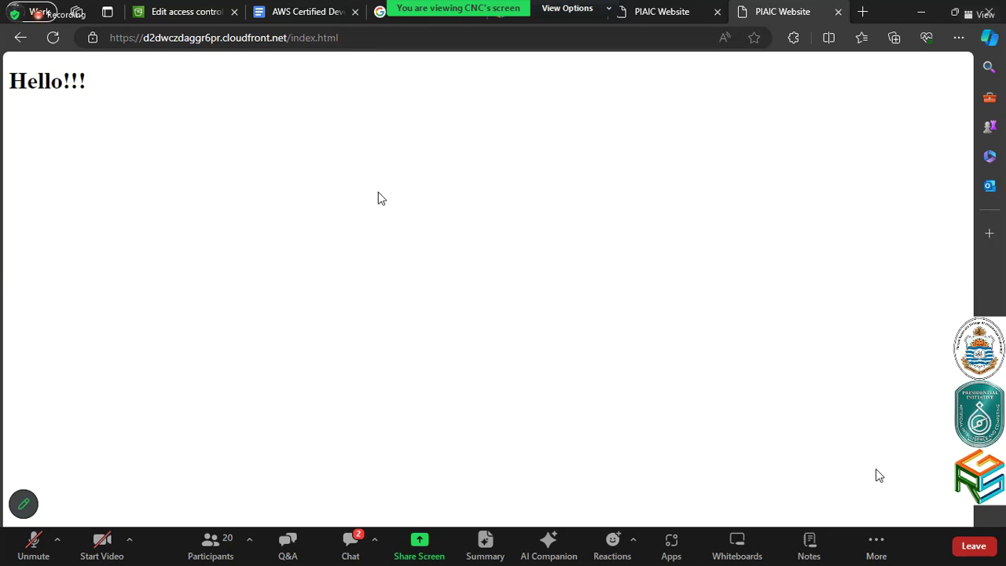
Go from the ACL page to piaicwebsite, start an Upload, and browse the CloudFormation and Temenos folders
{"action": "left_click", "coordinate": [218, 7]}
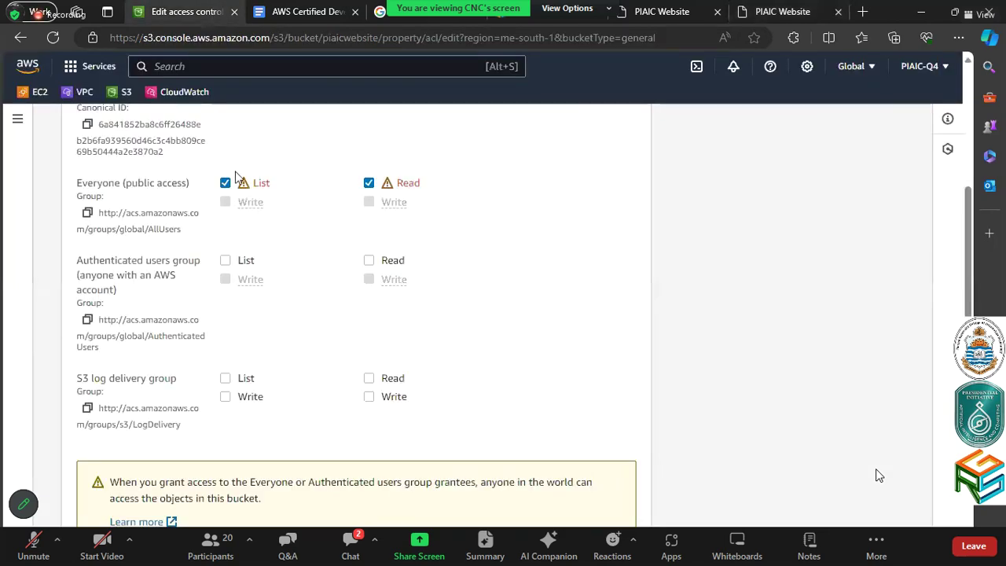
{"action": "scroll", "coordinate": [244, 299], "scroll_direction": "up", "scroll_amount": 3}
{"action": "left_click", "coordinate": [231, 132]}
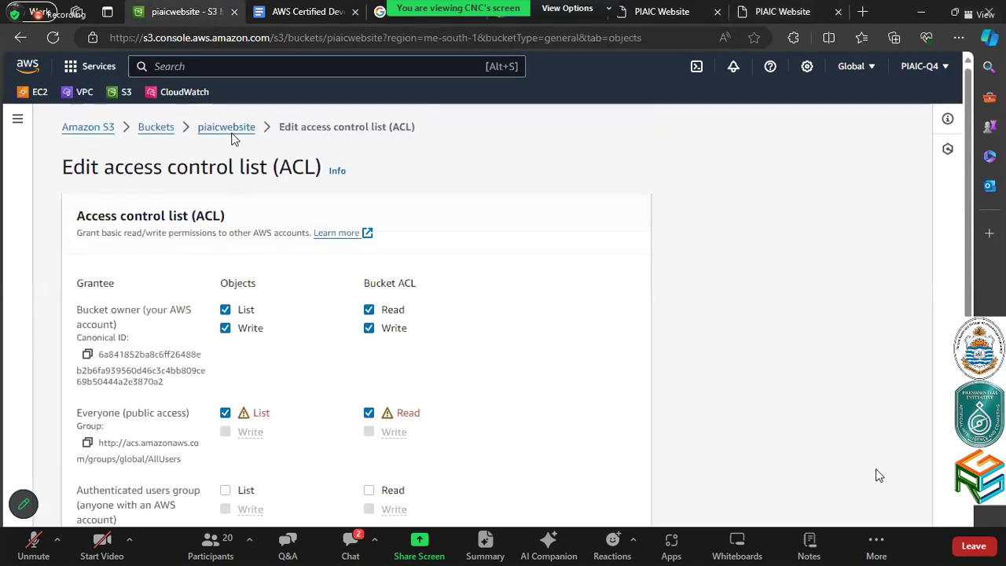
{"action": "left_click", "coordinate": [815, 308]}
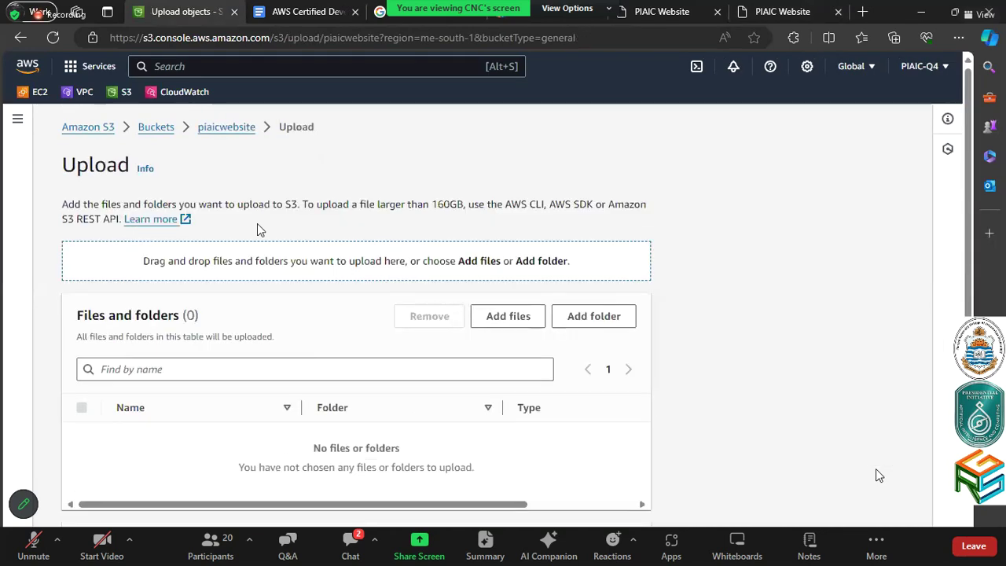
{"action": "left_click", "coordinate": [496, 330]}
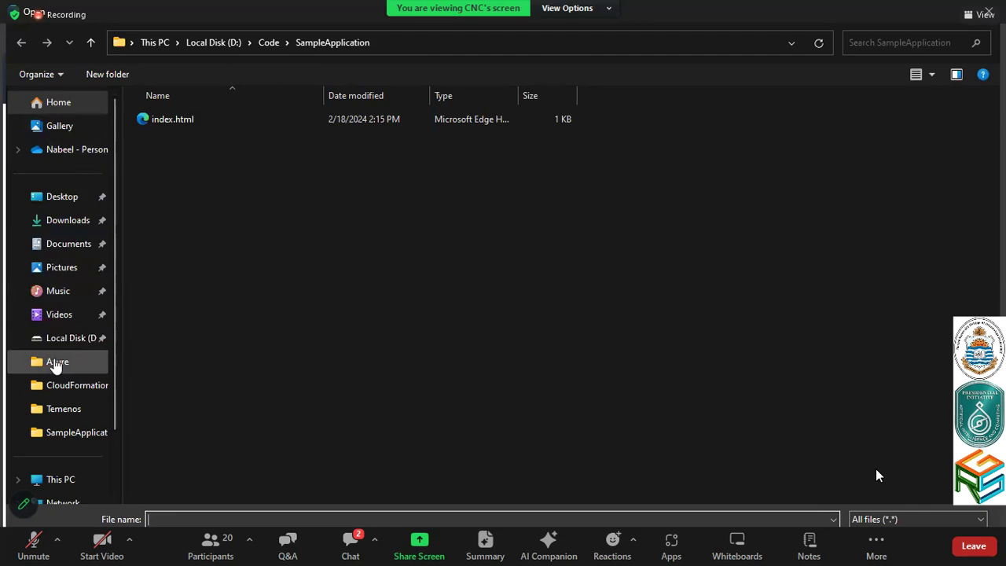
{"action": "left_click", "coordinate": [53, 387]}
{"action": "left_click", "coordinate": [53, 409]}
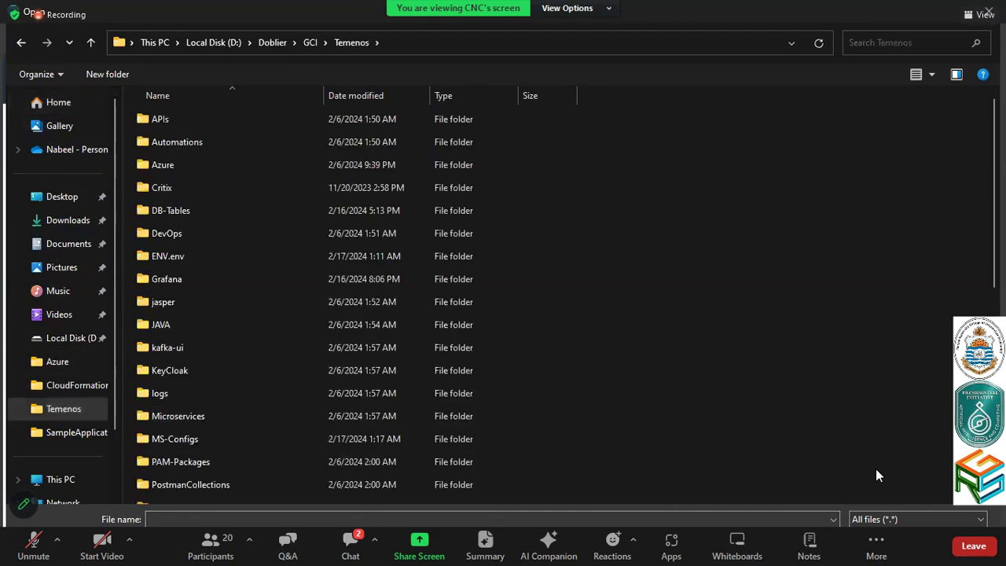
{"action": "key", "text": "Escape"}
In a new tab, search Google Images for 'aws' and save the dark AWS logo image
{"action": "left_click", "coordinate": [861, 11]}
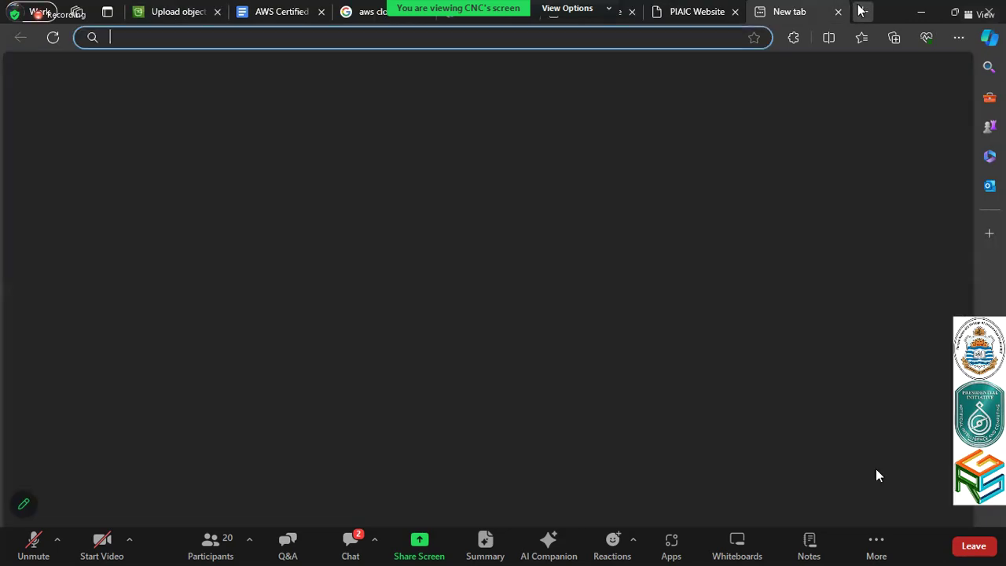
{"action": "type", "text": "aw"}
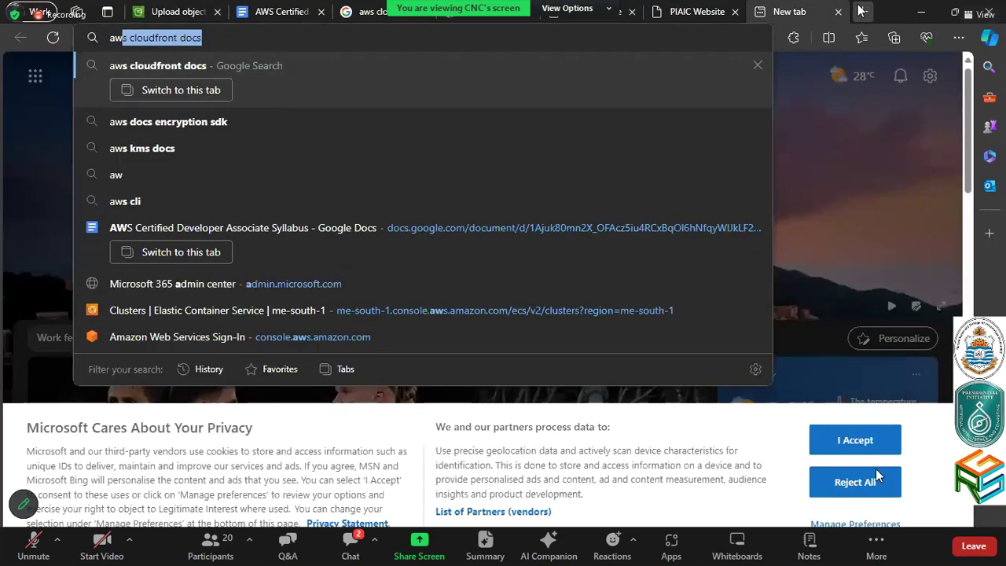
{"action": "key", "text": "Down"}
{"action": "key", "text": "Down"}
{"action": "key", "text": "Down"}
{"action": "key", "text": "Down"}
{"action": "key", "text": "Down"}
{"action": "key", "text": "Return"}
{"action": "left_click", "coordinate": [596, 35]}
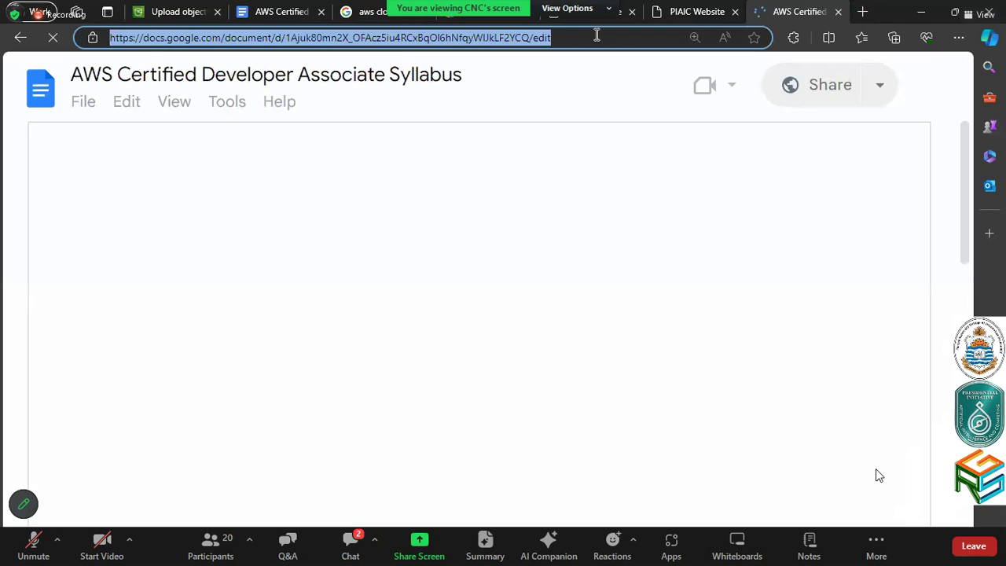
{"action": "type", "text": "aws"}
{"action": "key", "text": "Delete"}
{"action": "key", "text": "Return"}
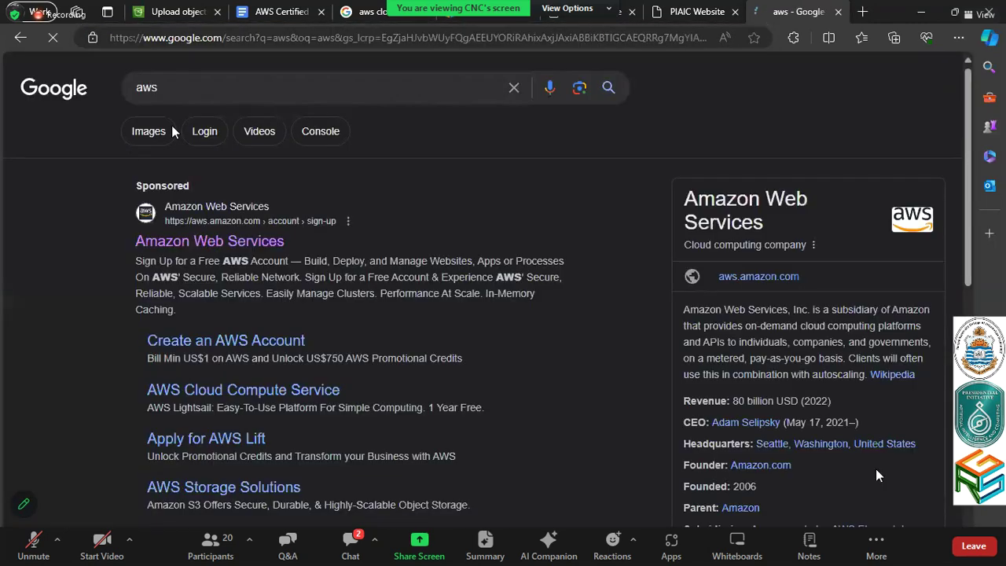
{"action": "left_click", "coordinate": [179, 133]}
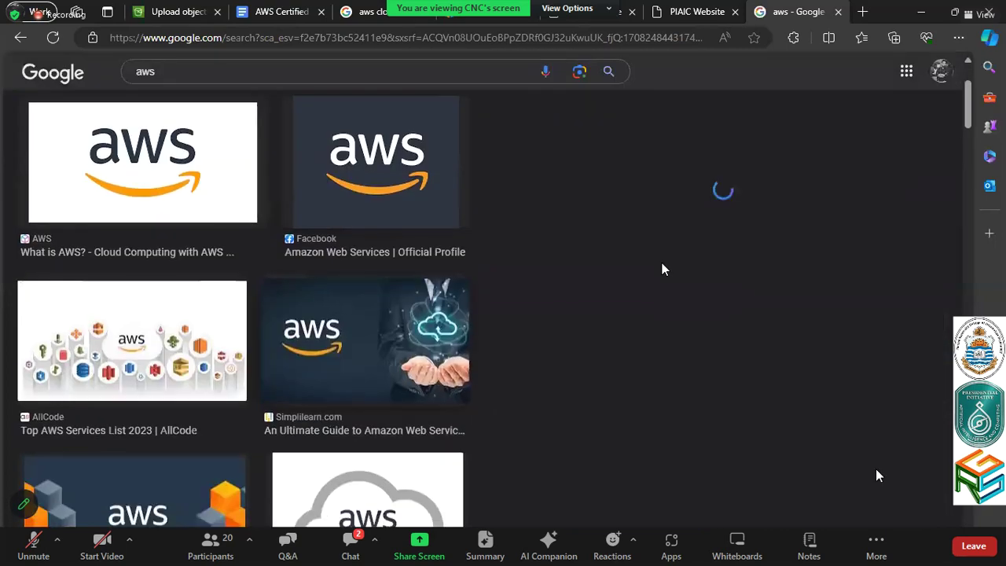
{"action": "right_click", "coordinate": [662, 269]}
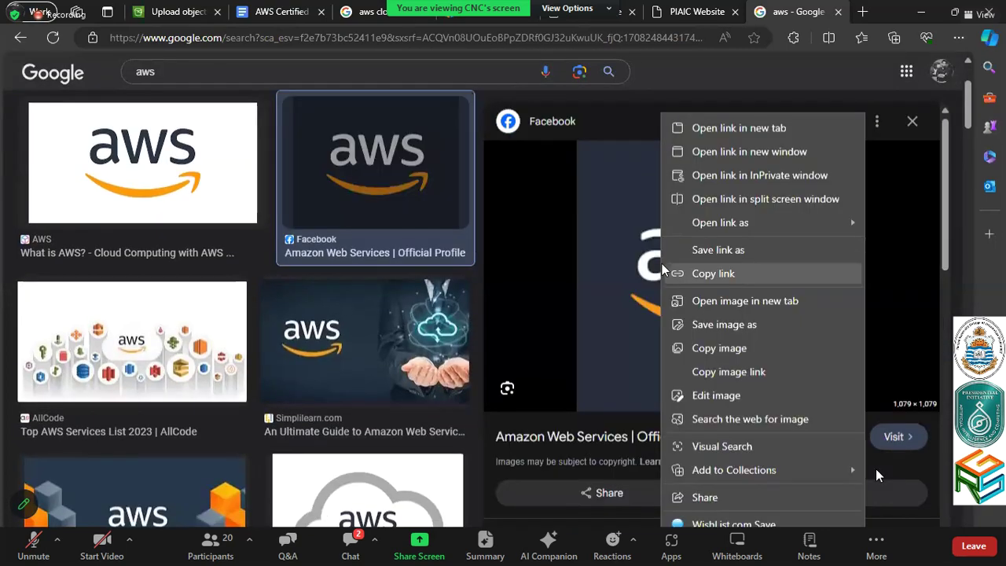
{"action": "left_click", "coordinate": [698, 322]}
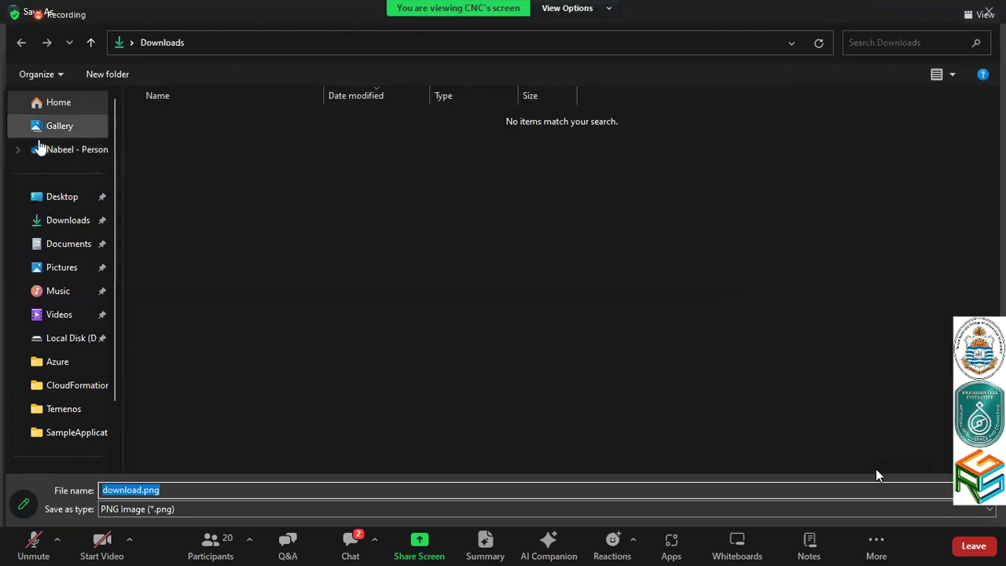
Save the logo into the Pictures folder, typing 'aw' over the 'download' part of download.png
{"action": "left_click", "coordinate": [56, 125]}
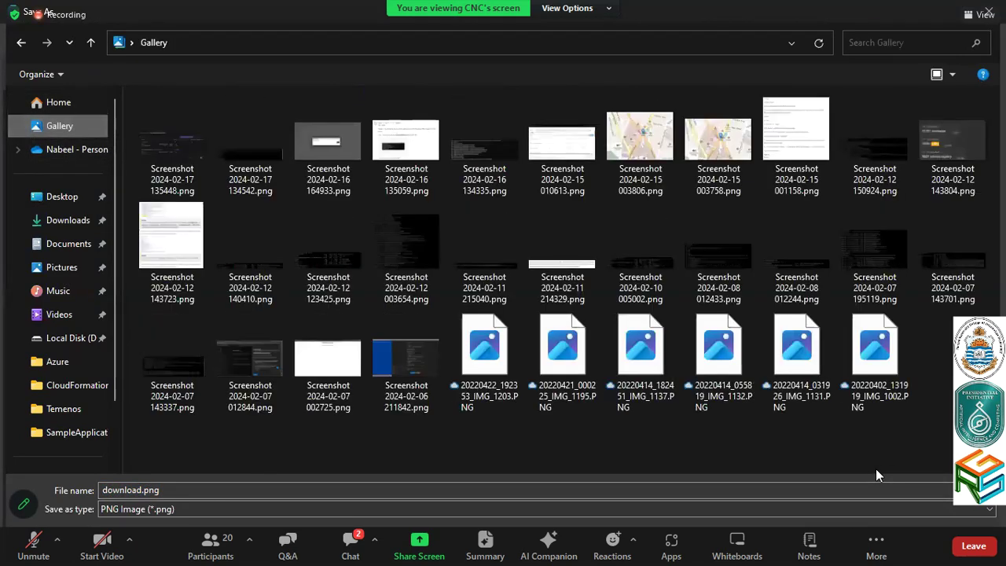
{"action": "key", "text": "Return"}
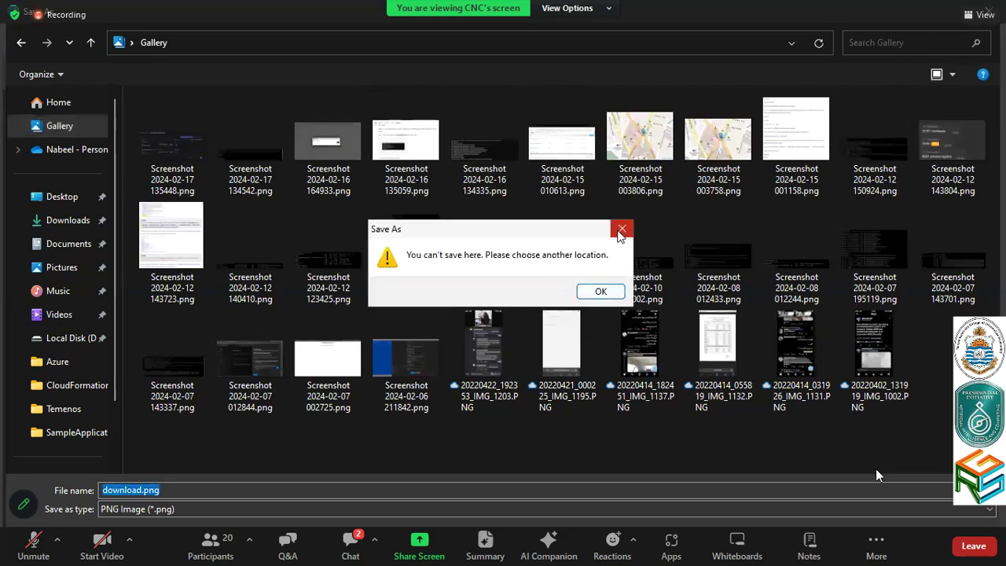
{"action": "left_click", "coordinate": [621, 231]}
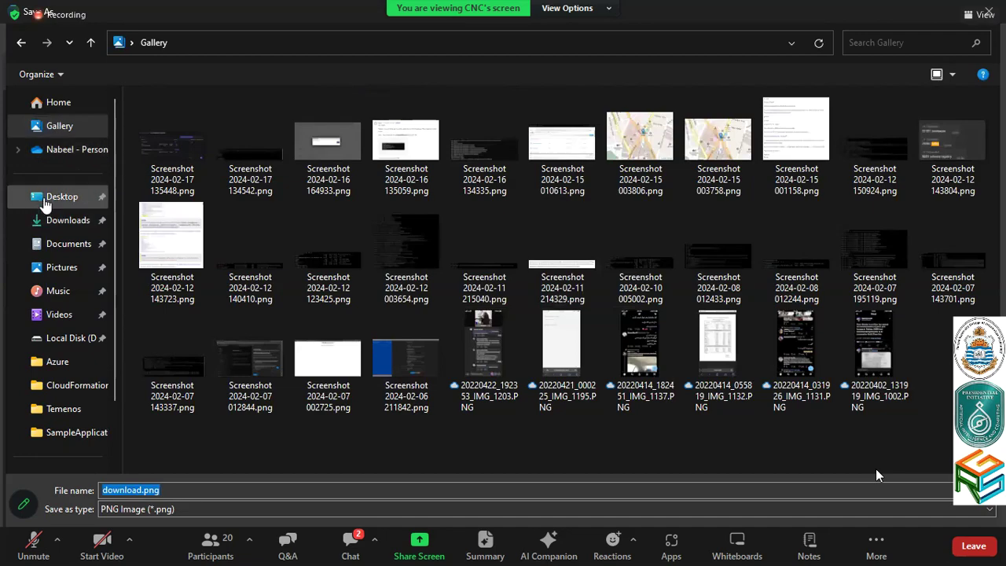
{"action": "left_click", "coordinate": [61, 267]}
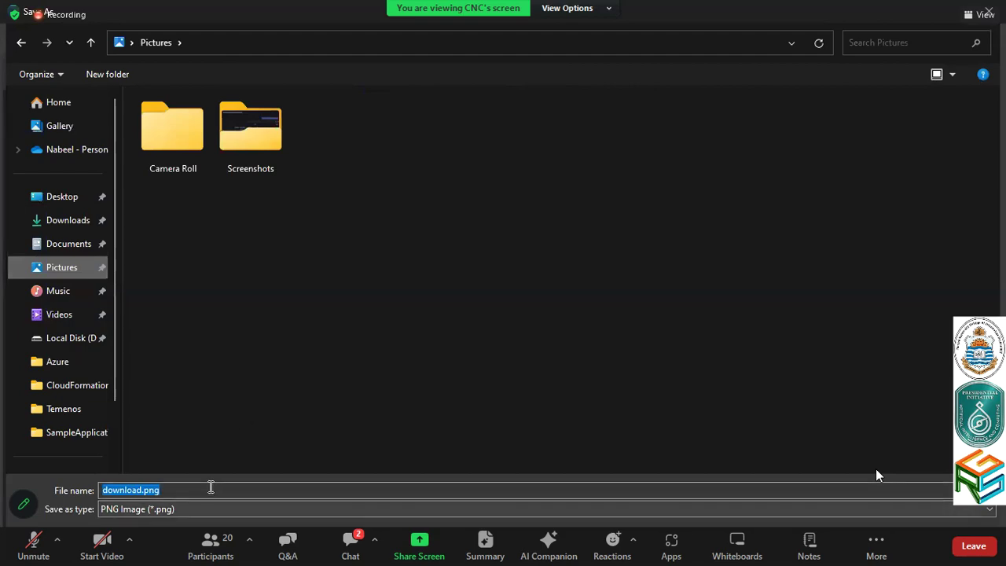
{"action": "key", "text": "Home"}
{"action": "key", "text": "ctrl+shift+Right"}
{"action": "type", "text": "aw"}
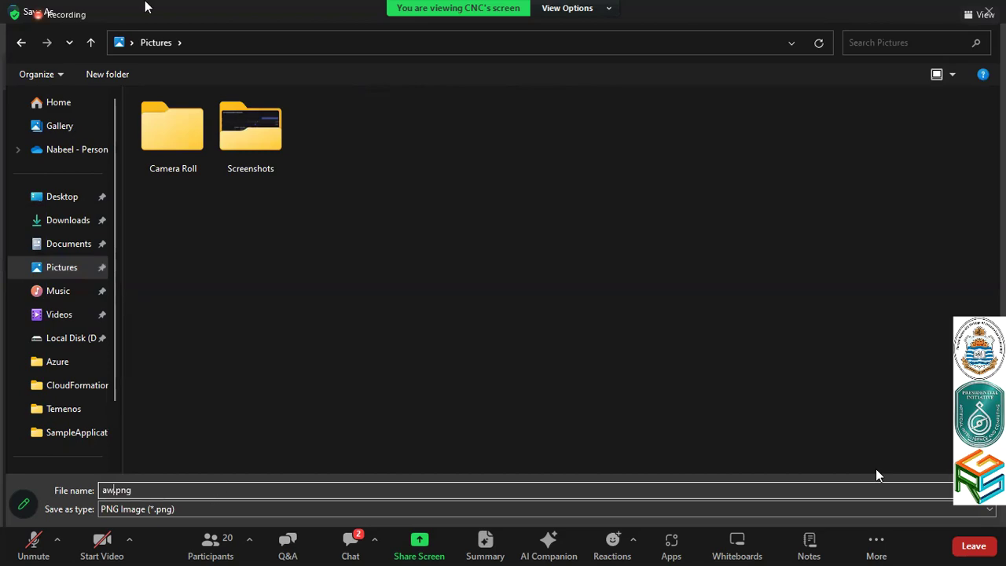
{"action": "key", "text": "Return"}
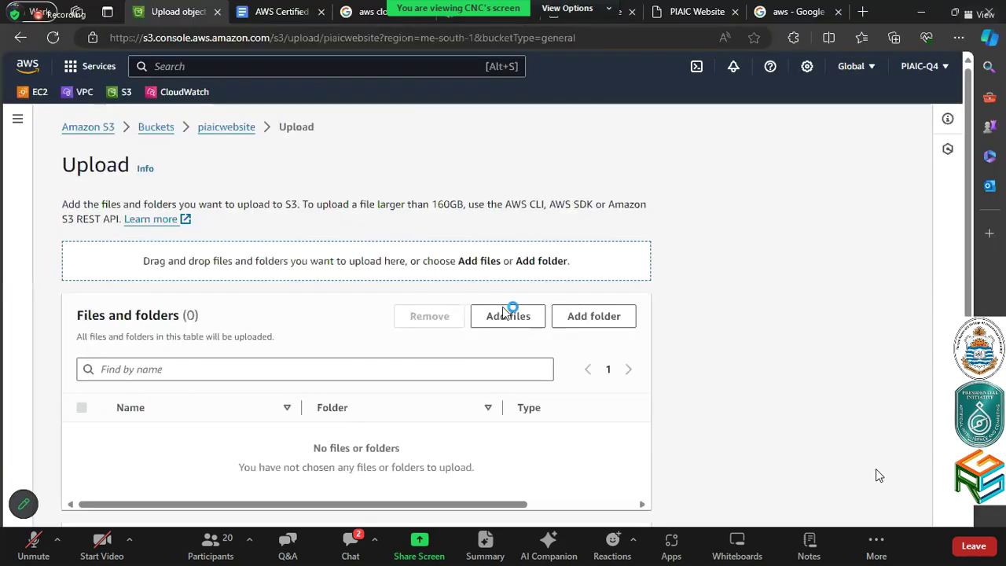
Add aws.png from Gallery and upload it to the piaicwebsite bucket
{"action": "left_click", "coordinate": [508, 315]}
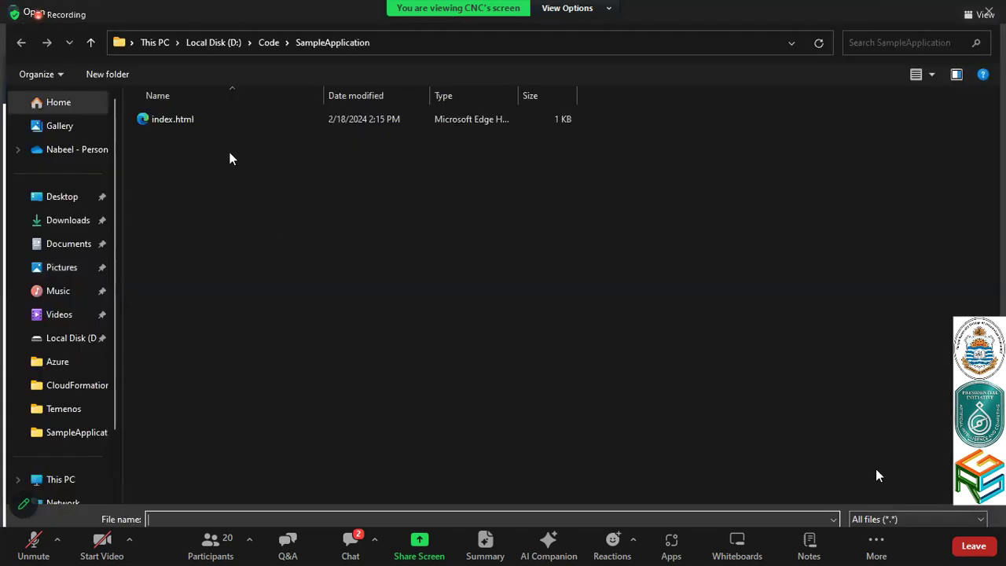
{"action": "left_click", "coordinate": [59, 126]}
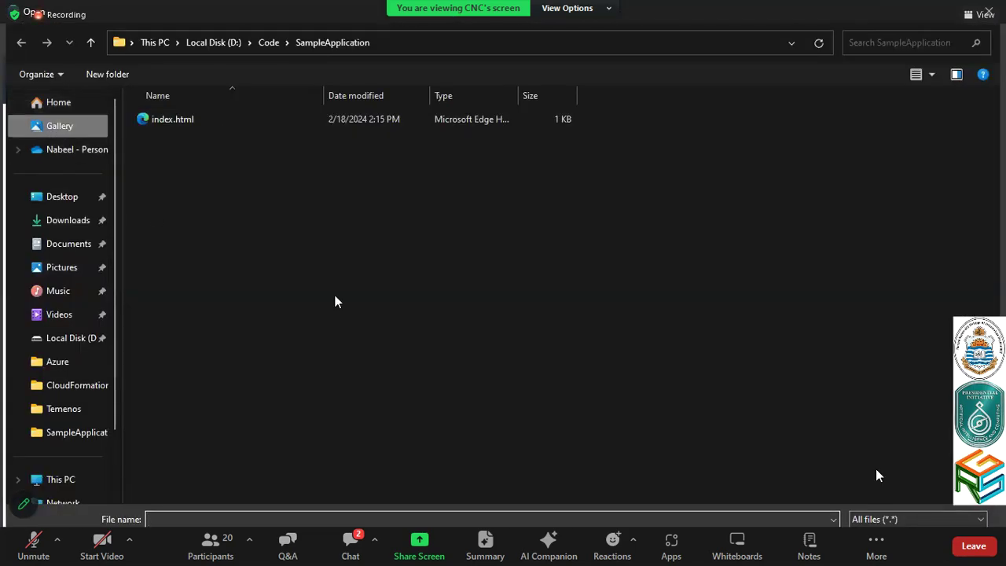
{"action": "double_click", "coordinate": [157, 118]}
{"action": "scroll", "coordinate": [600, 416], "scroll_direction": "down", "scroll_amount": 2}
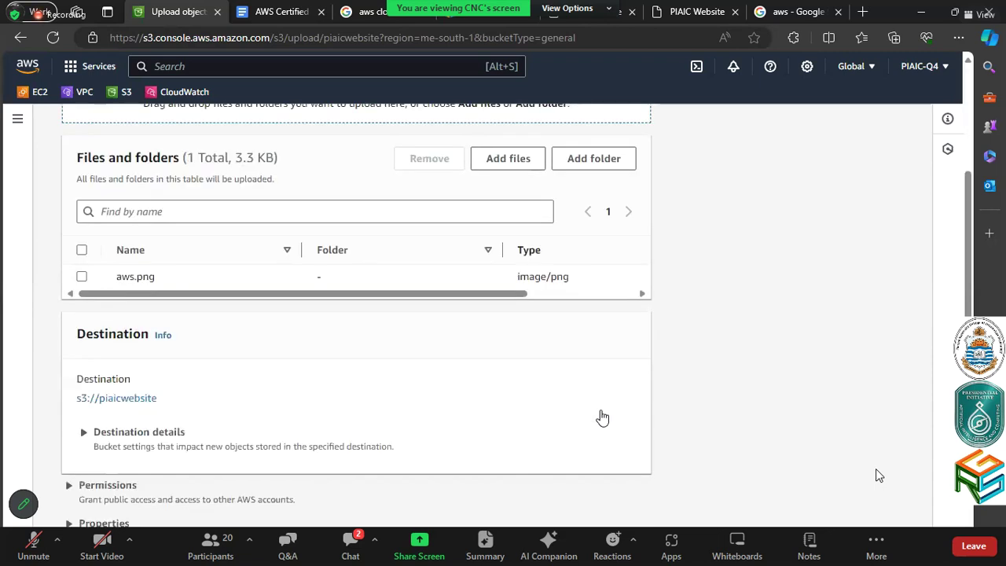
{"action": "scroll", "coordinate": [602, 417], "scroll_direction": "down", "scroll_amount": 1}
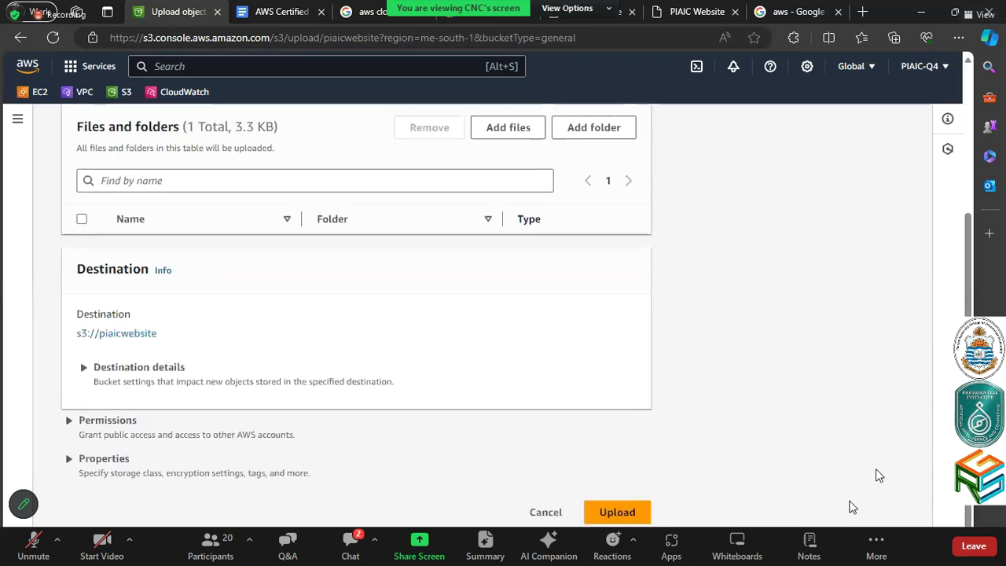
{"action": "left_click", "coordinate": [632, 502]}
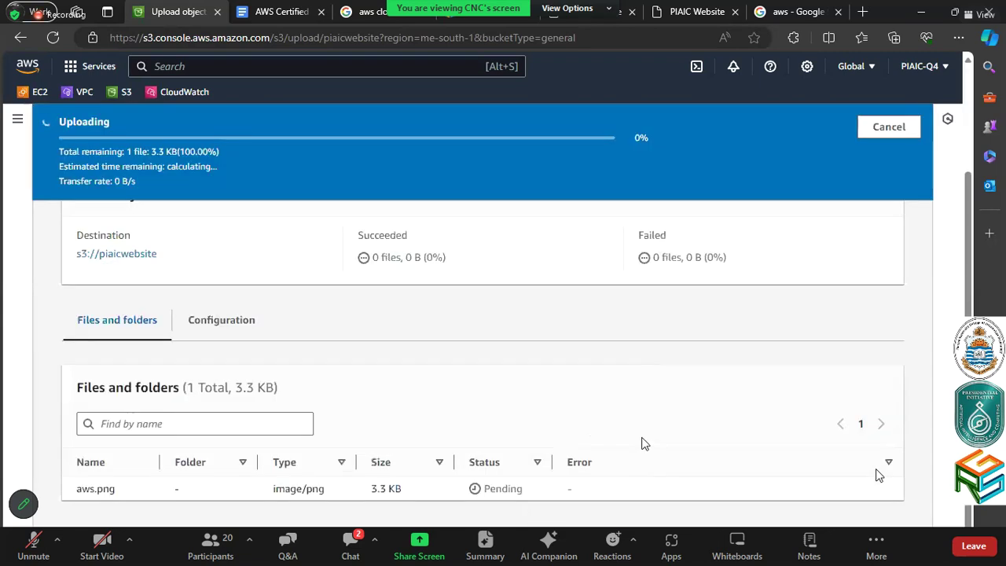
Load the bucket URL with /aws.png in the website tab, then return to the upload summary
{"action": "left_click", "coordinate": [693, 9]}
{"action": "left_click", "coordinate": [462, 31]}
{"action": "type", "text": "https://piaicwebsite.s3.me-south-1.amazonaws.com"}
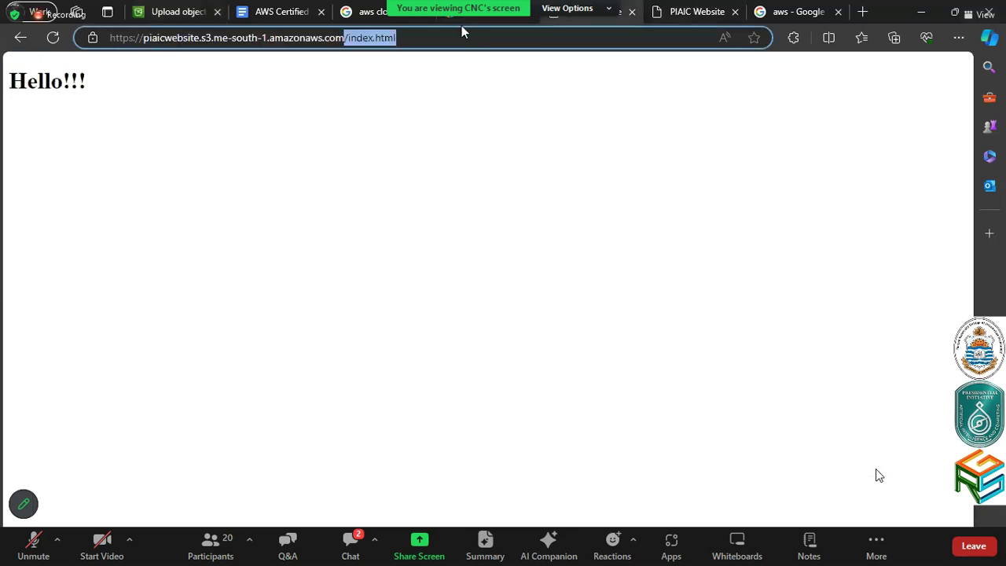
{"action": "type", "text": "/aws.png"}
{"action": "key", "text": "Return"}
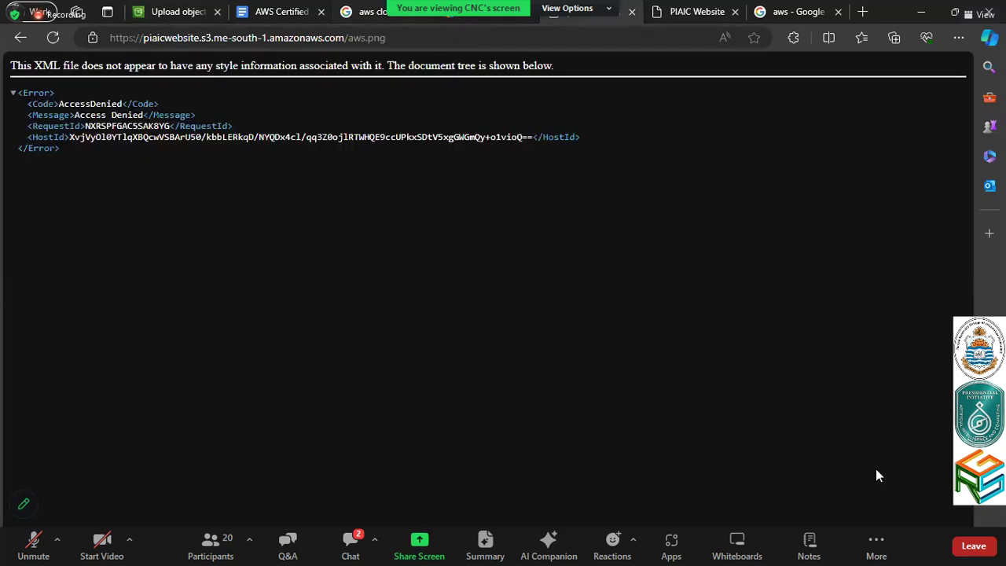
{"action": "left_click", "coordinate": [209, 11]}
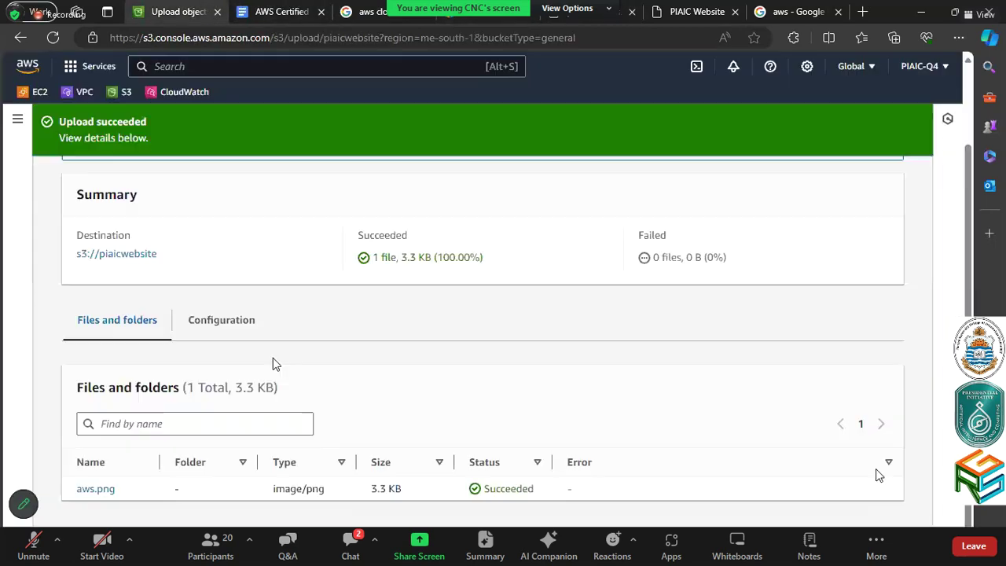
Grant Everyone Read on aws.png's object and ACL, acknowledge the warning, and save
{"action": "left_click", "coordinate": [96, 489]}
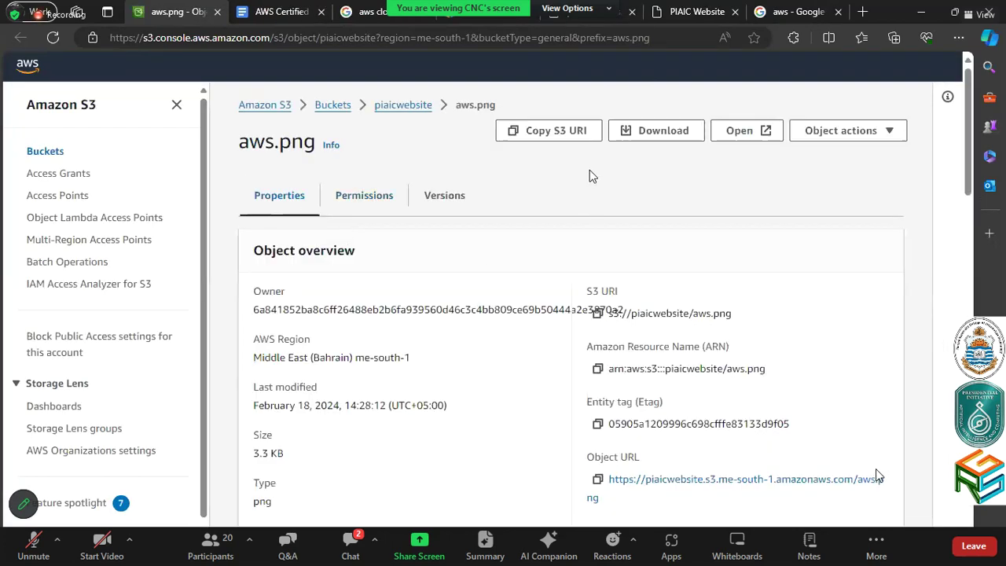
{"action": "left_click", "coordinate": [366, 219]}
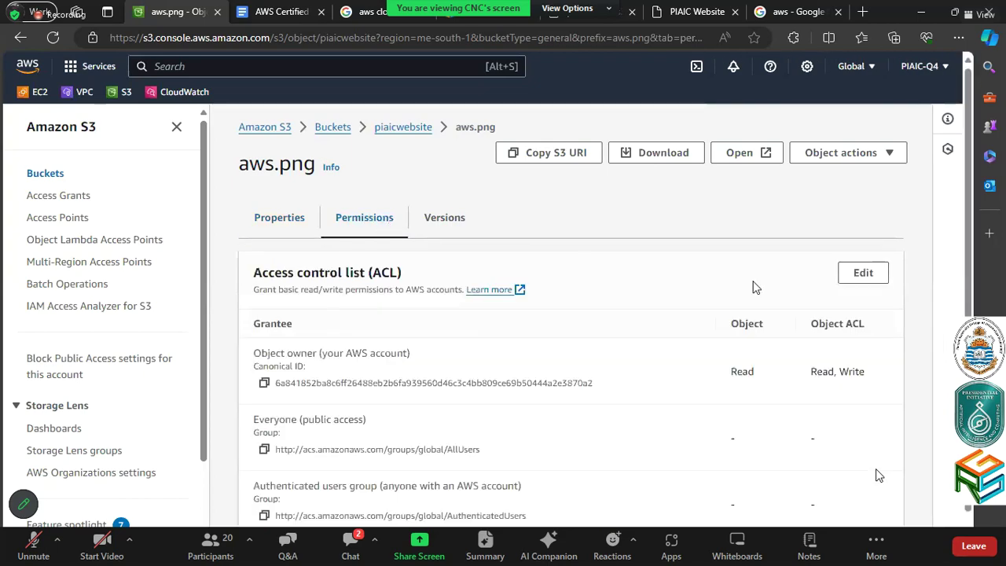
{"action": "left_click", "coordinate": [865, 273]}
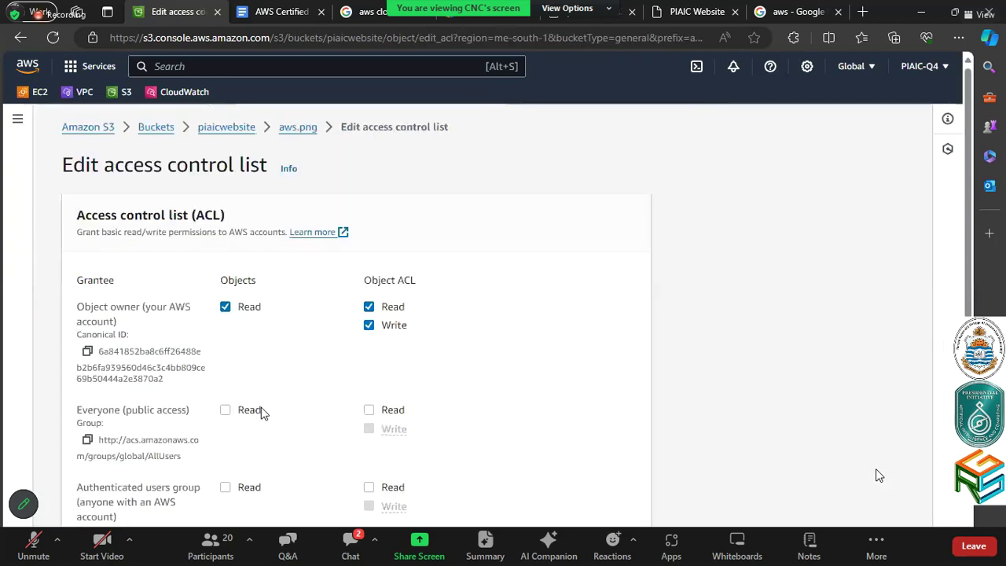
{"action": "left_click", "coordinate": [254, 413]}
{"action": "left_click", "coordinate": [389, 411]}
{"action": "scroll", "coordinate": [665, 364], "scroll_direction": "down", "scroll_amount": 5}
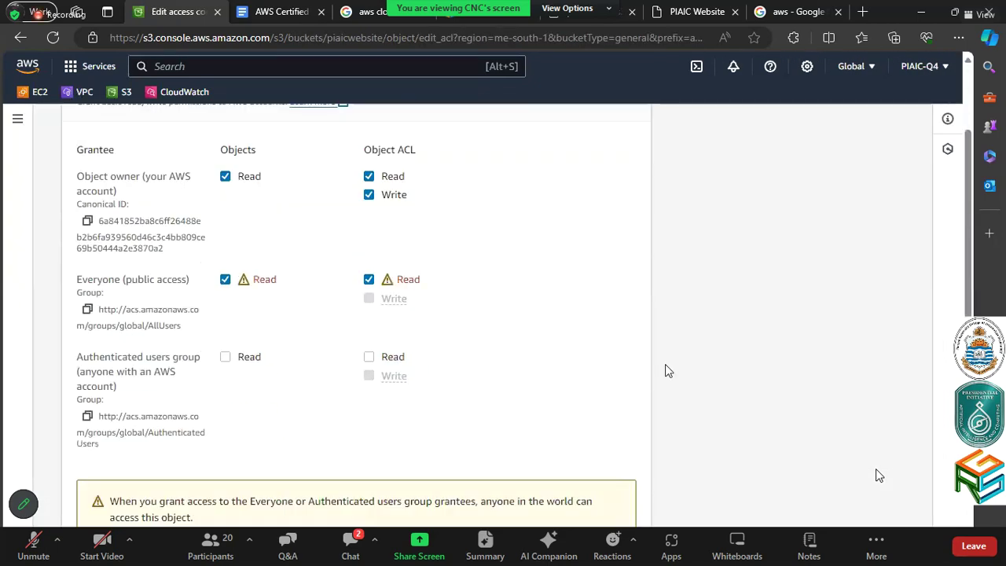
{"action": "scroll", "coordinate": [665, 370], "scroll_direction": "down", "scroll_amount": 2}
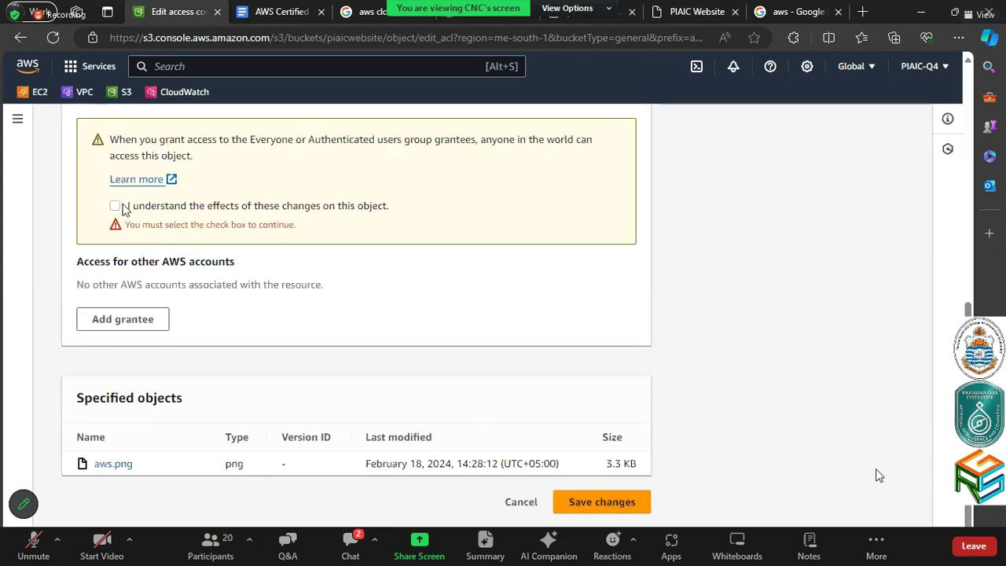
{"action": "left_click", "coordinate": [116, 205]}
{"action": "left_click", "coordinate": [606, 502]}
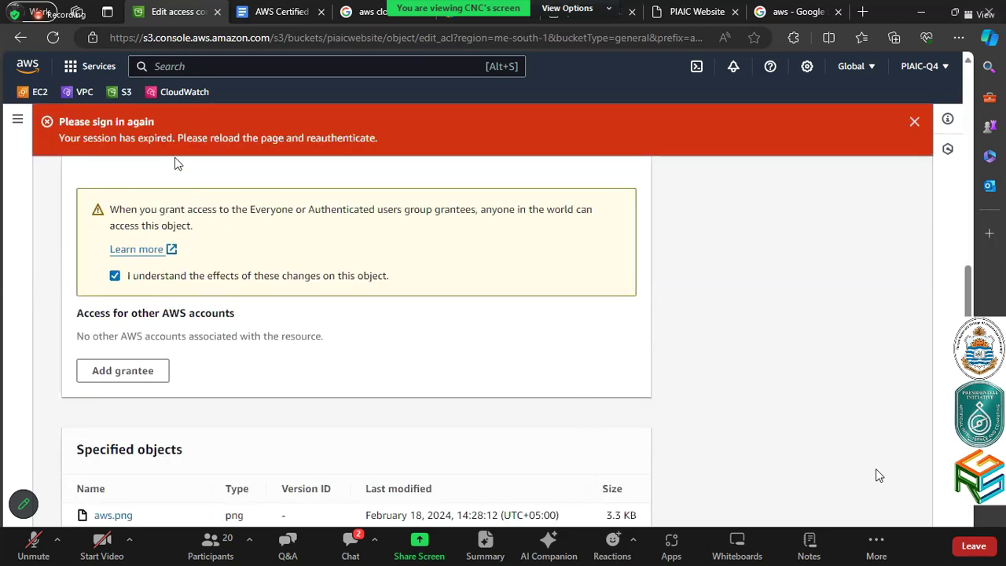
{"action": "left_click", "coordinate": [112, 92]}
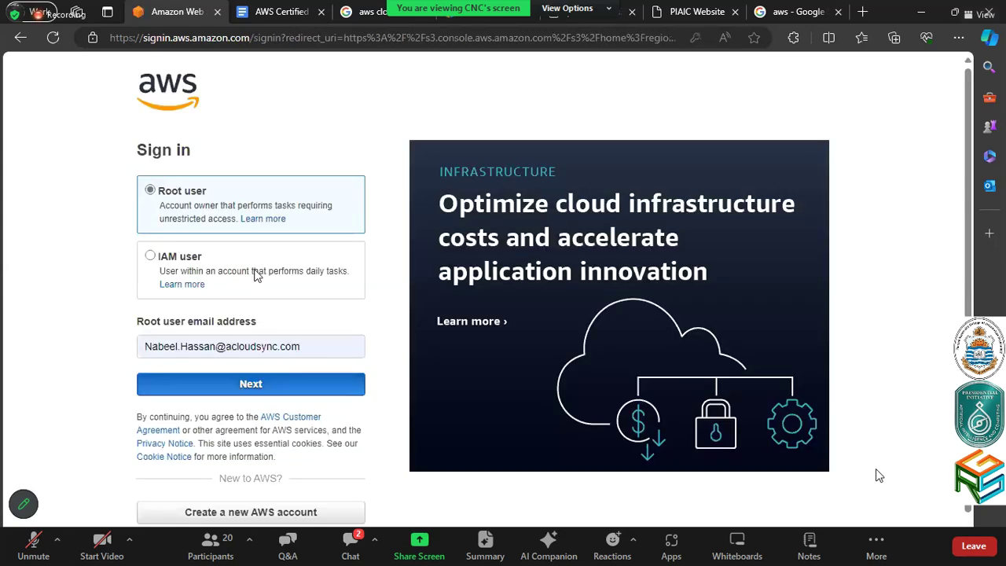
Sign back in and open aws.png in the piaicwebsite bucket
{"action": "key", "text": "Return"}
{"action": "left_click", "coordinate": [254, 275]}
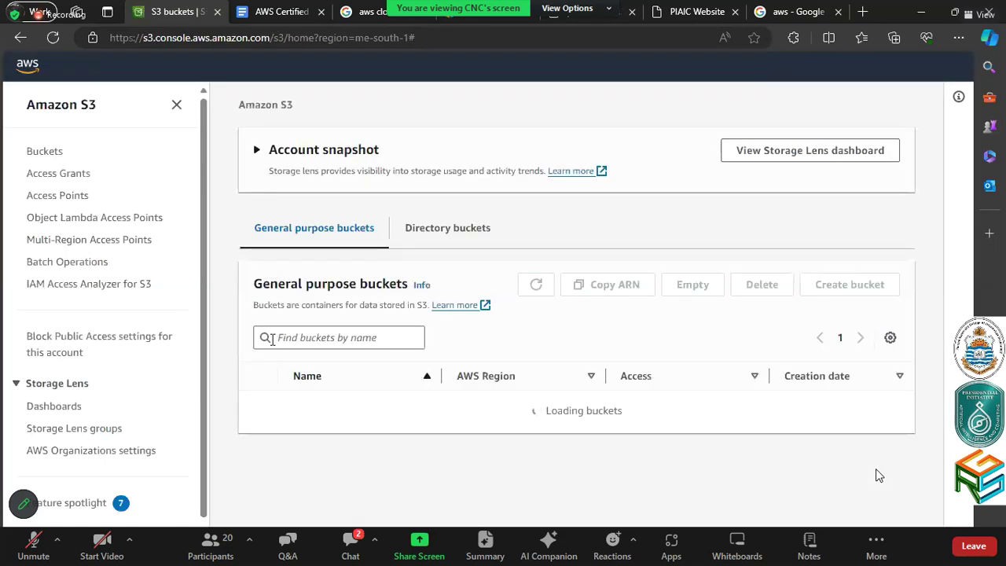
{"action": "scroll", "coordinate": [325, 461], "scroll_direction": "down", "scroll_amount": 3}
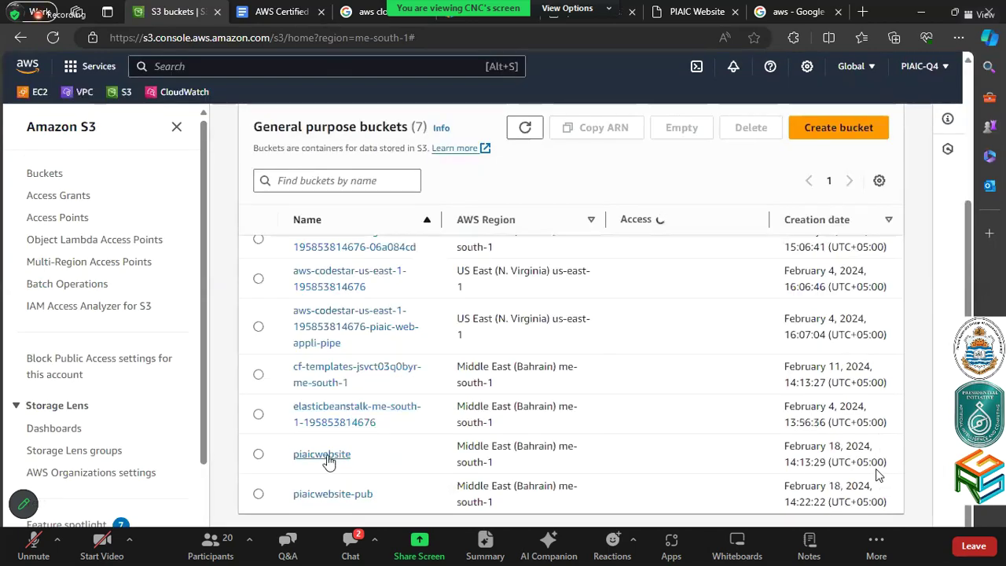
{"action": "left_click", "coordinate": [327, 456]}
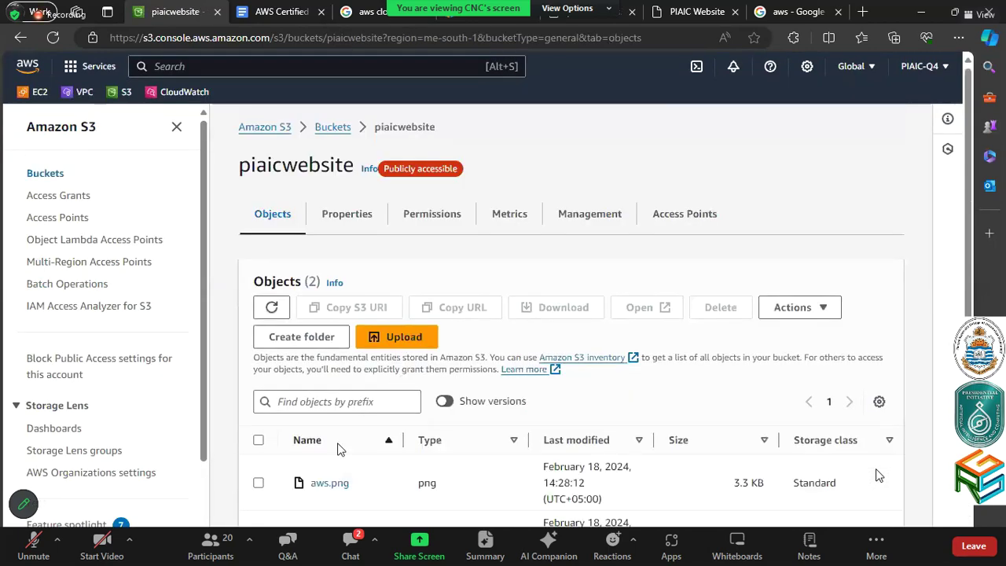
{"action": "scroll", "coordinate": [340, 444], "scroll_direction": "down", "scroll_amount": 1}
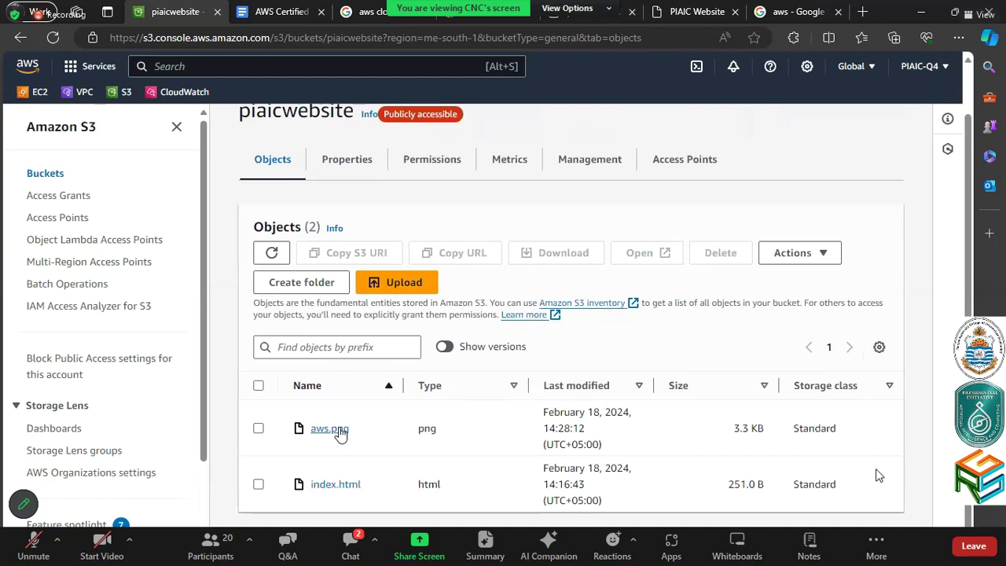
{"action": "left_click", "coordinate": [339, 432]}
Grant Everyone Read on aws.png's object and ACL, save, and reload its object URL
{"action": "left_click", "coordinate": [350, 216]}
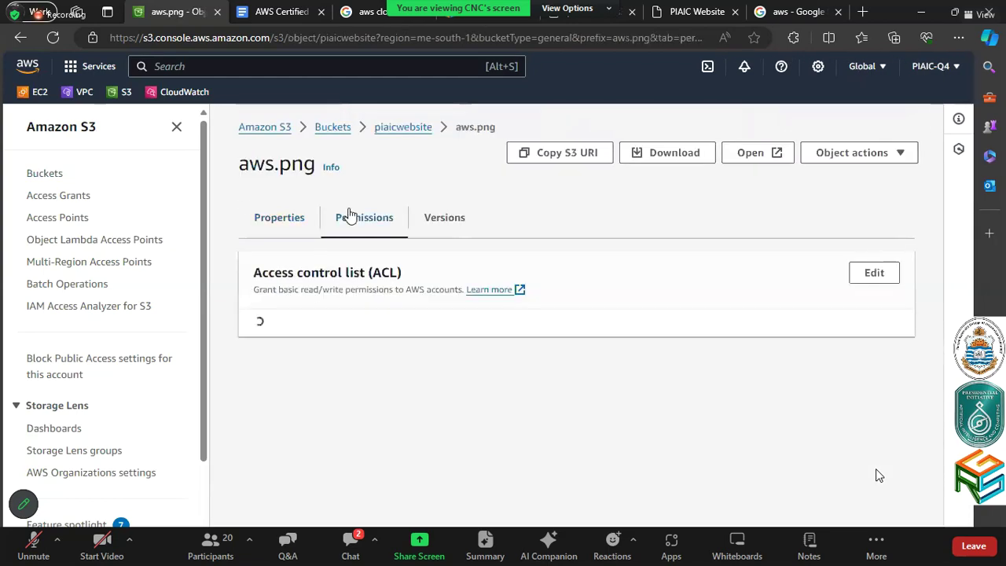
{"action": "left_click", "coordinate": [874, 276]}
{"action": "left_click", "coordinate": [226, 410]}
{"action": "left_click", "coordinate": [390, 415]}
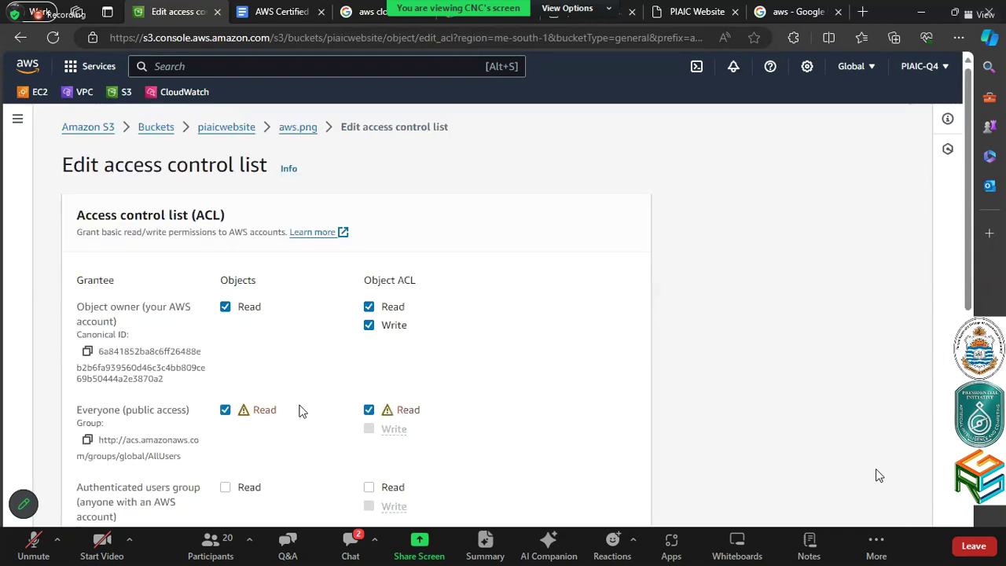
{"action": "scroll", "coordinate": [348, 411], "scroll_direction": "down", "scroll_amount": 4}
{"action": "left_click", "coordinate": [294, 397]}
{"action": "scroll", "coordinate": [503, 464], "scroll_direction": "down", "scroll_amount": 2}
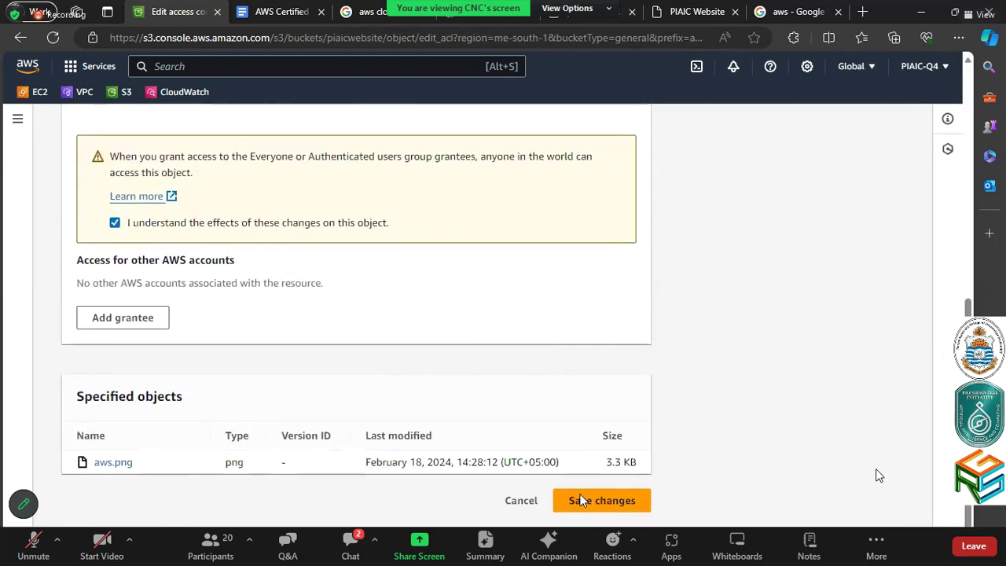
{"action": "left_click", "coordinate": [577, 493]}
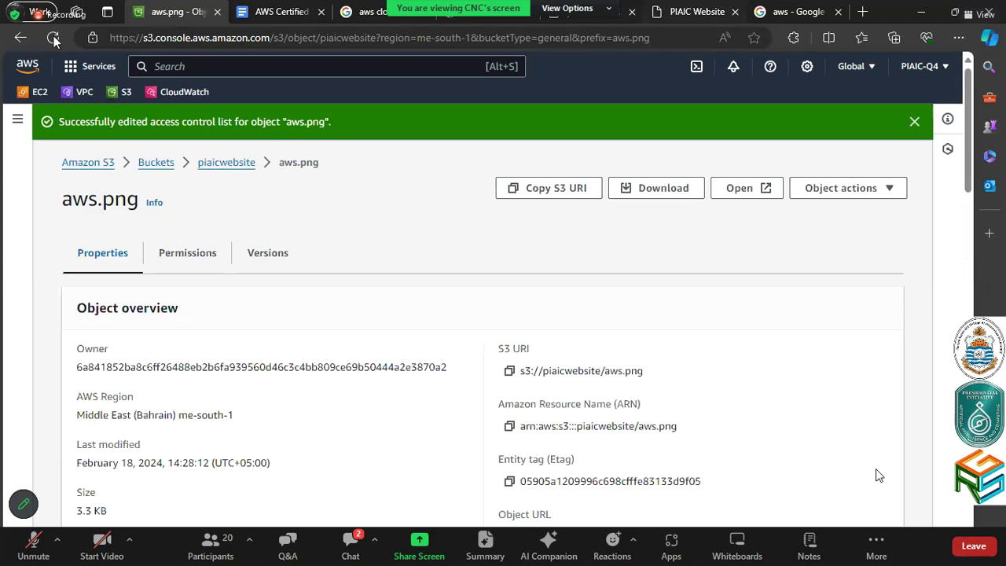
{"action": "left_click", "coordinate": [53, 39]}
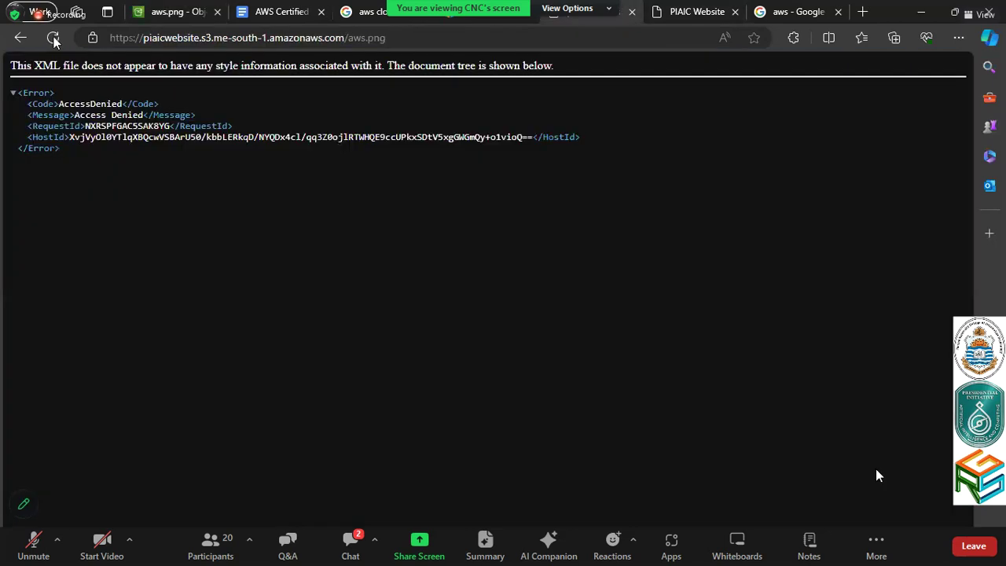
{"action": "left_click", "coordinate": [53, 40]}
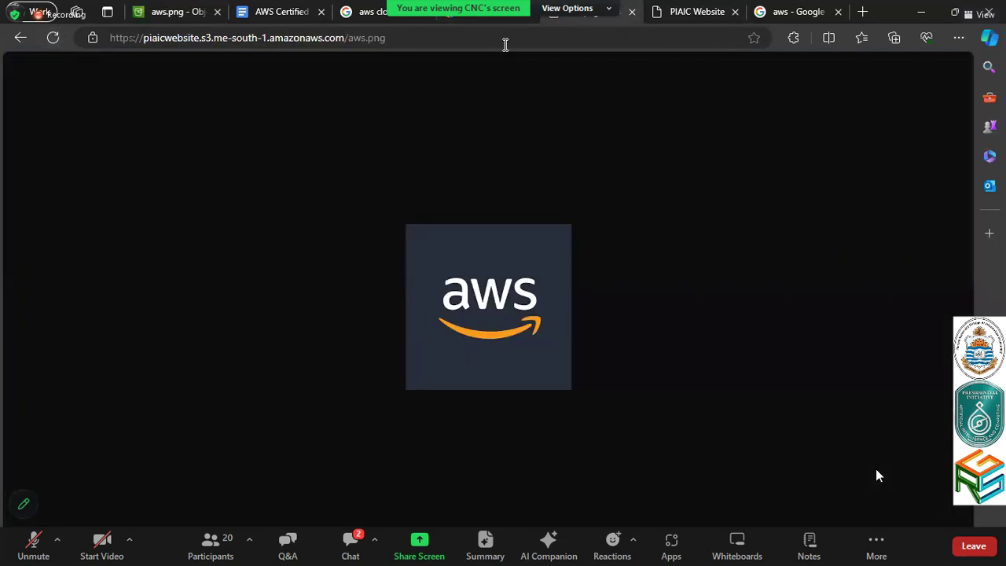